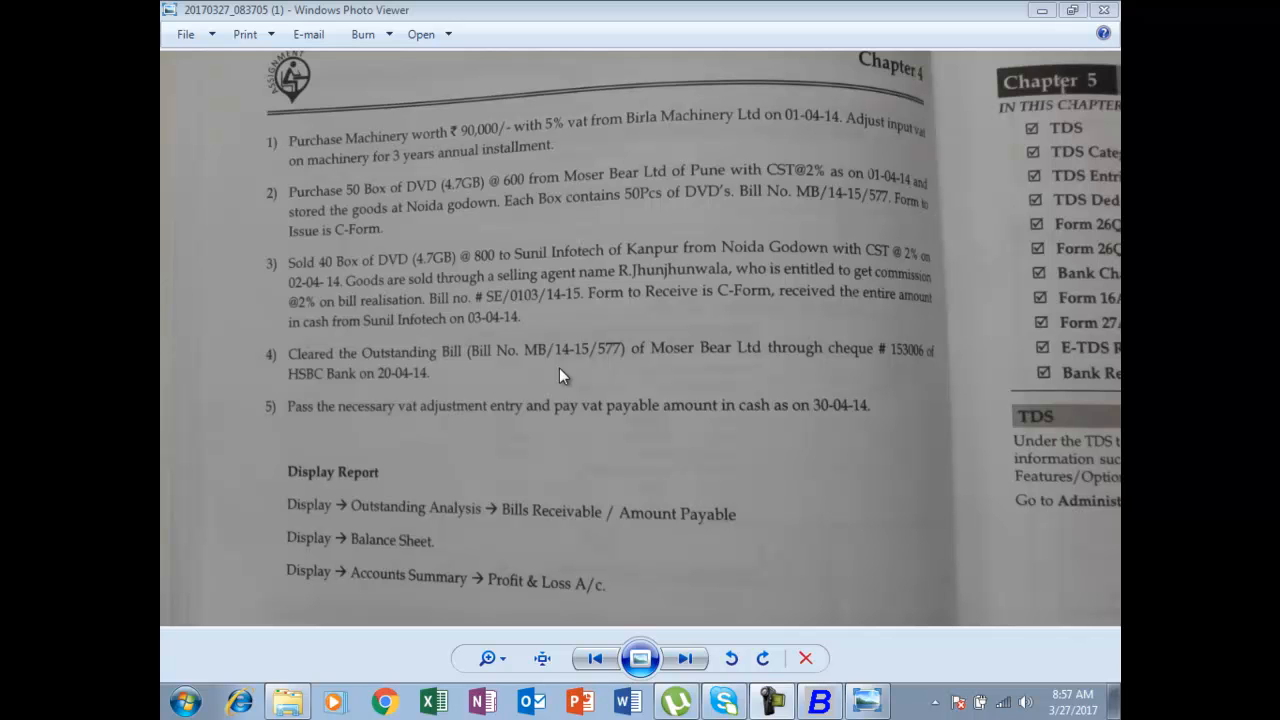
Step: Switch to the Busy accounting software and start adding a new journal voucher
click(640, 658)
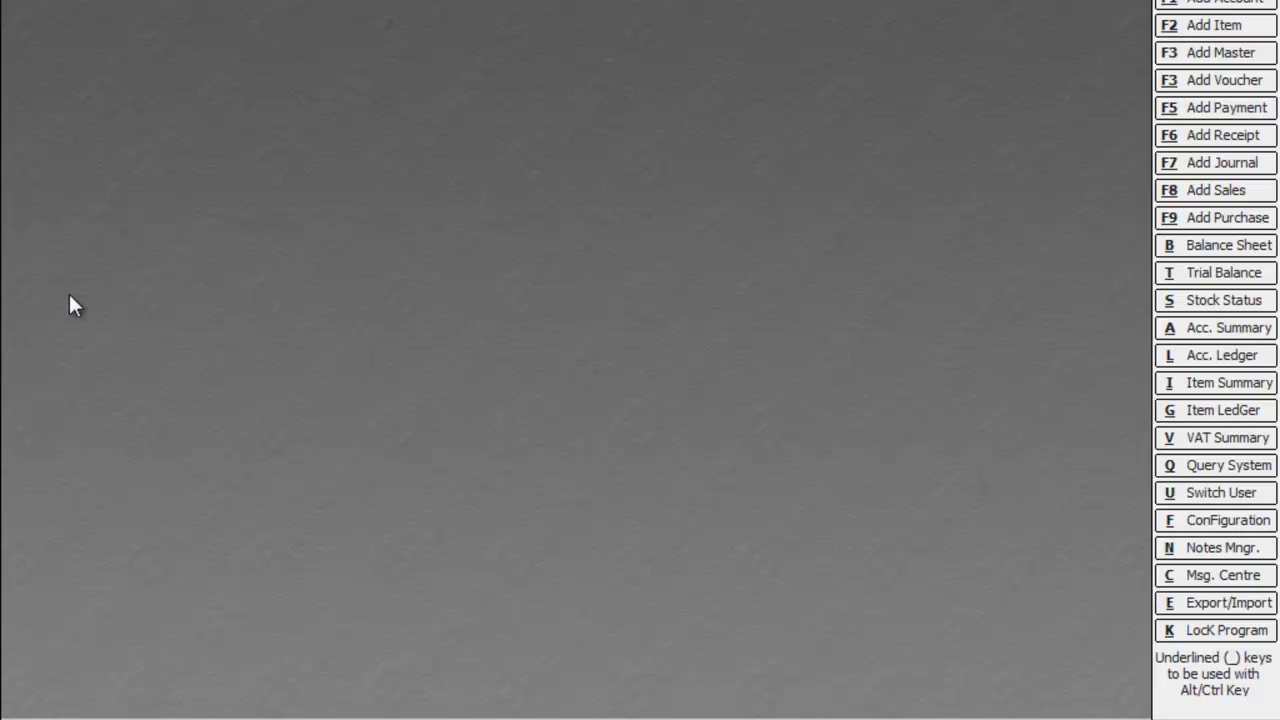
key(Escape)
key(Escape)
key(Return)
key(Left)
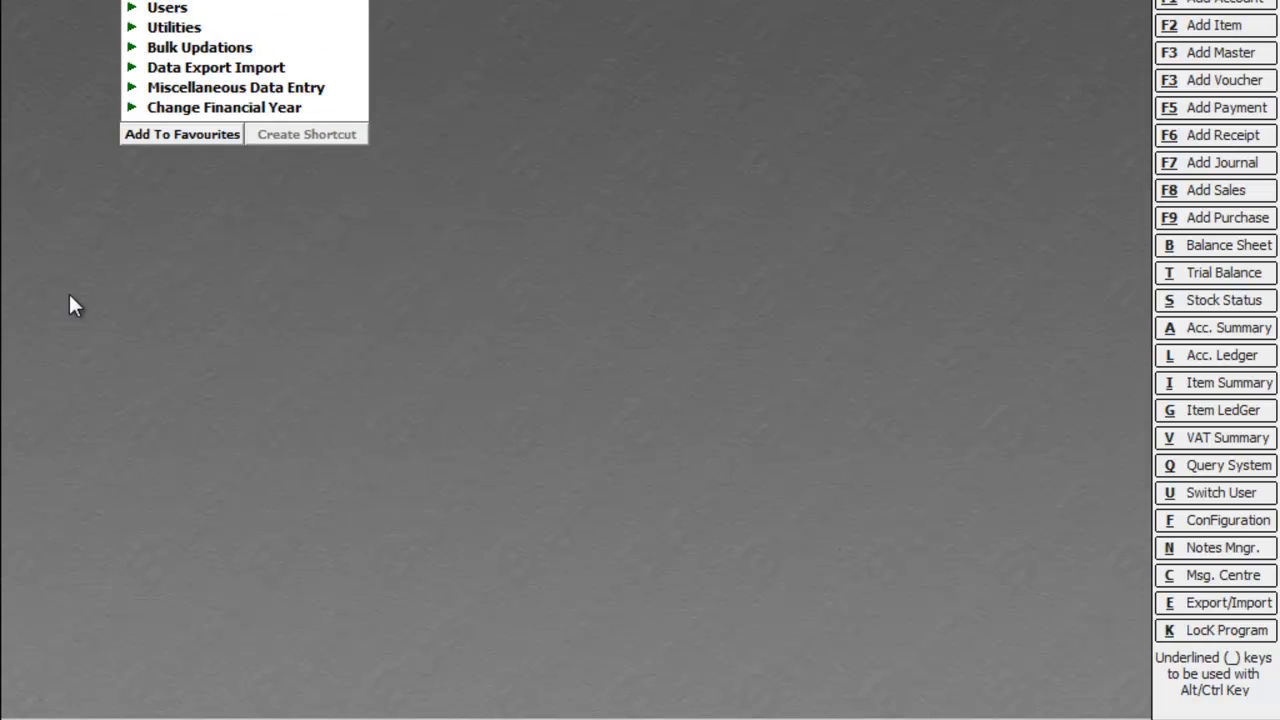
key(Right)
key(Down)
key(Down)
key(Down)
key(Down)
key(Down)
key(Down)
key(Down)
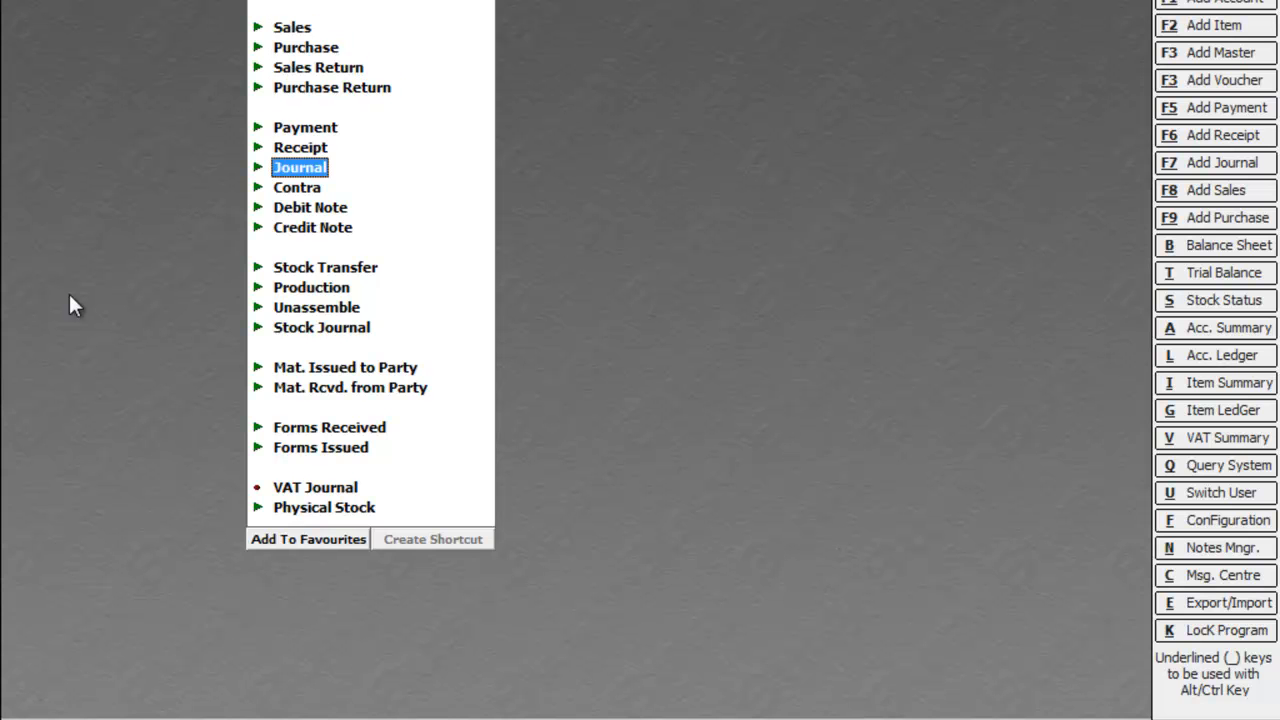
key(Return)
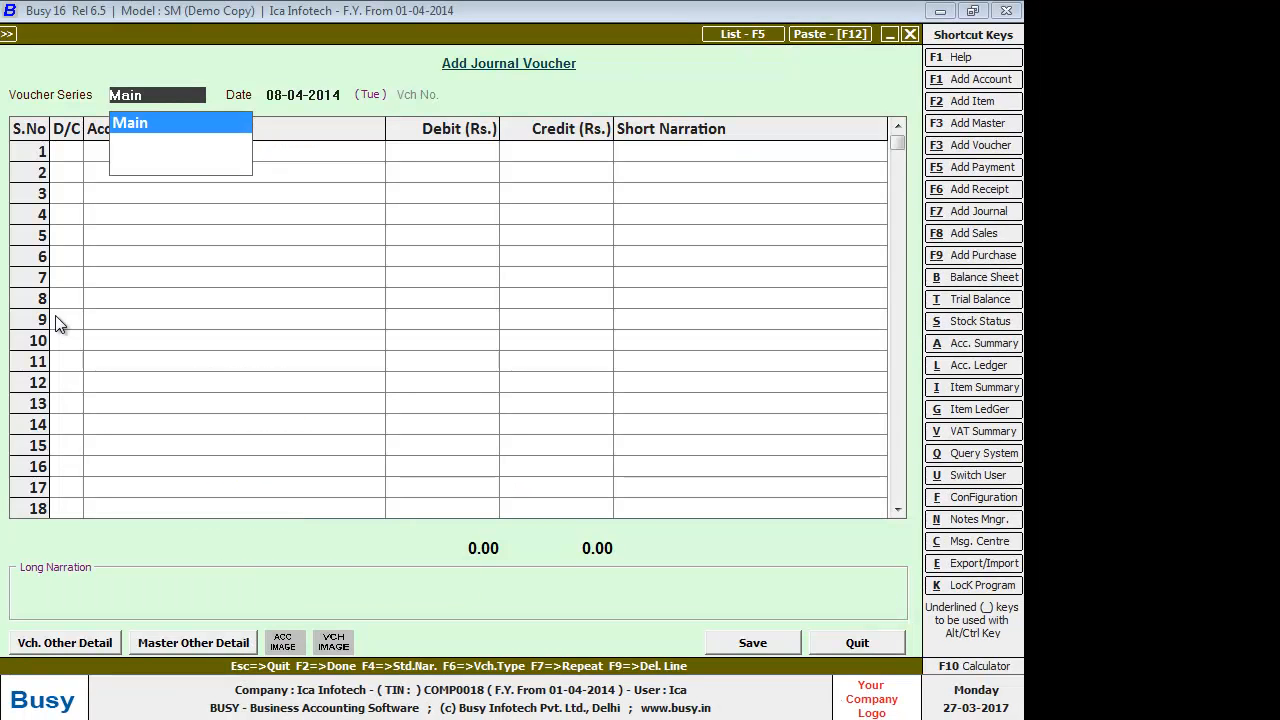
Step: Keep the Main voucher series, date the journal voucher 01-04-2014, and make the first line a debit
key(Return)
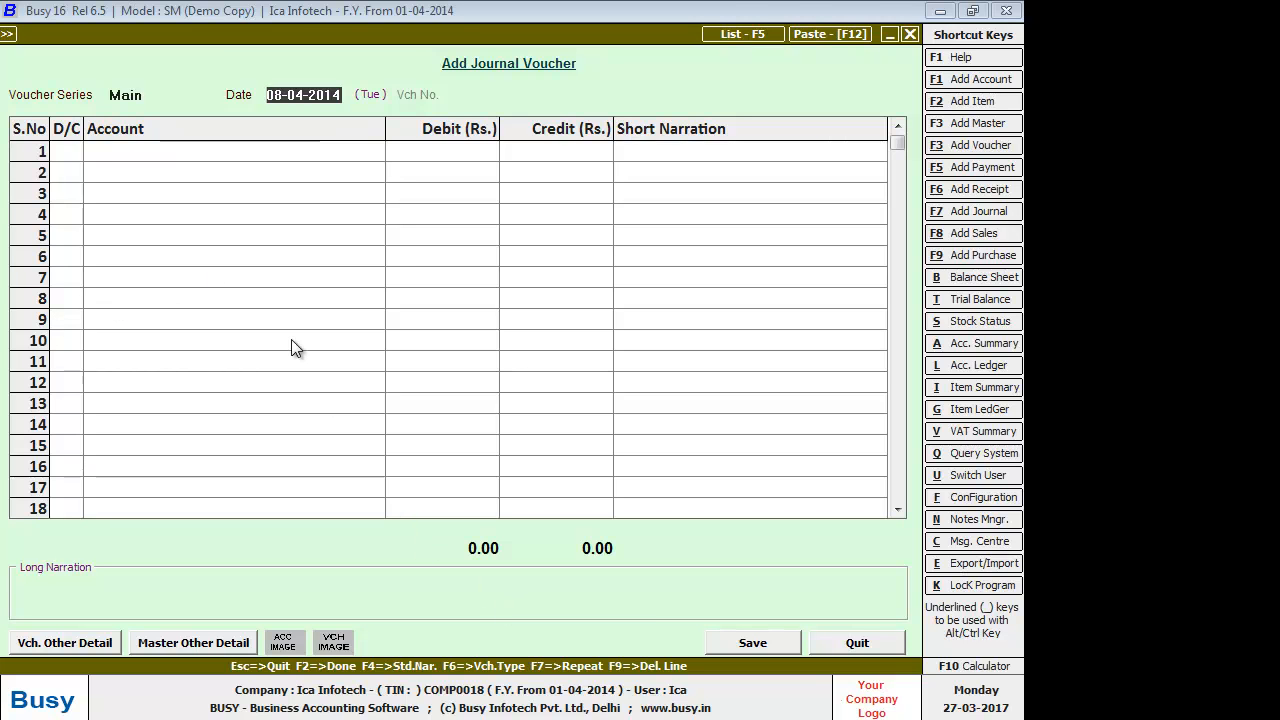
text(1-4)
key(Return)
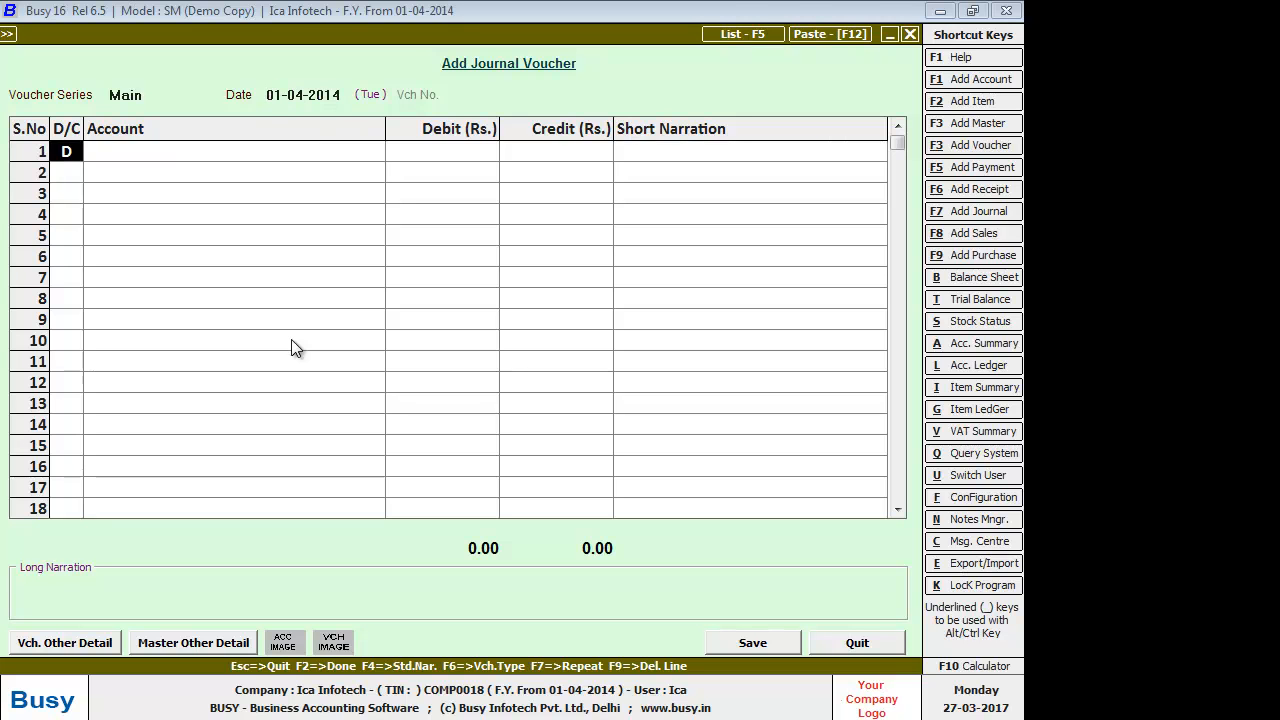
key(Return)
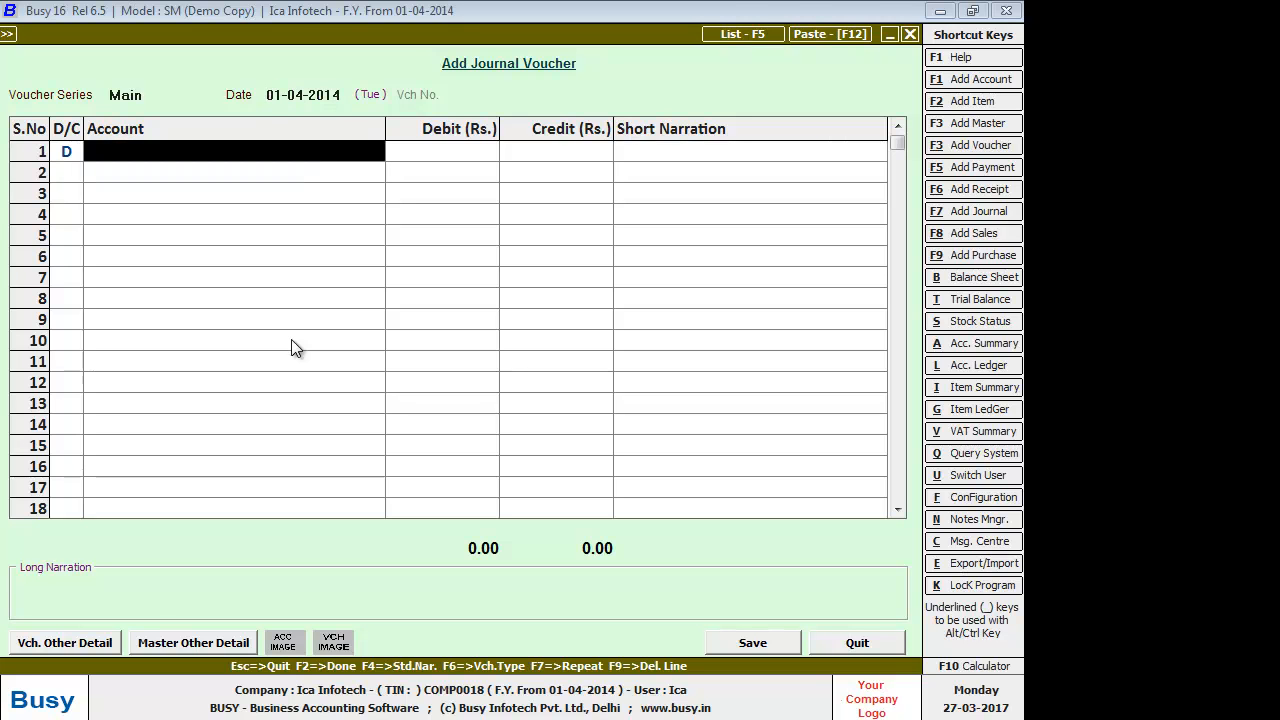
Step: Start a new account master named Machinery for the first line and assign it to the Fixed Assets group
text(m)
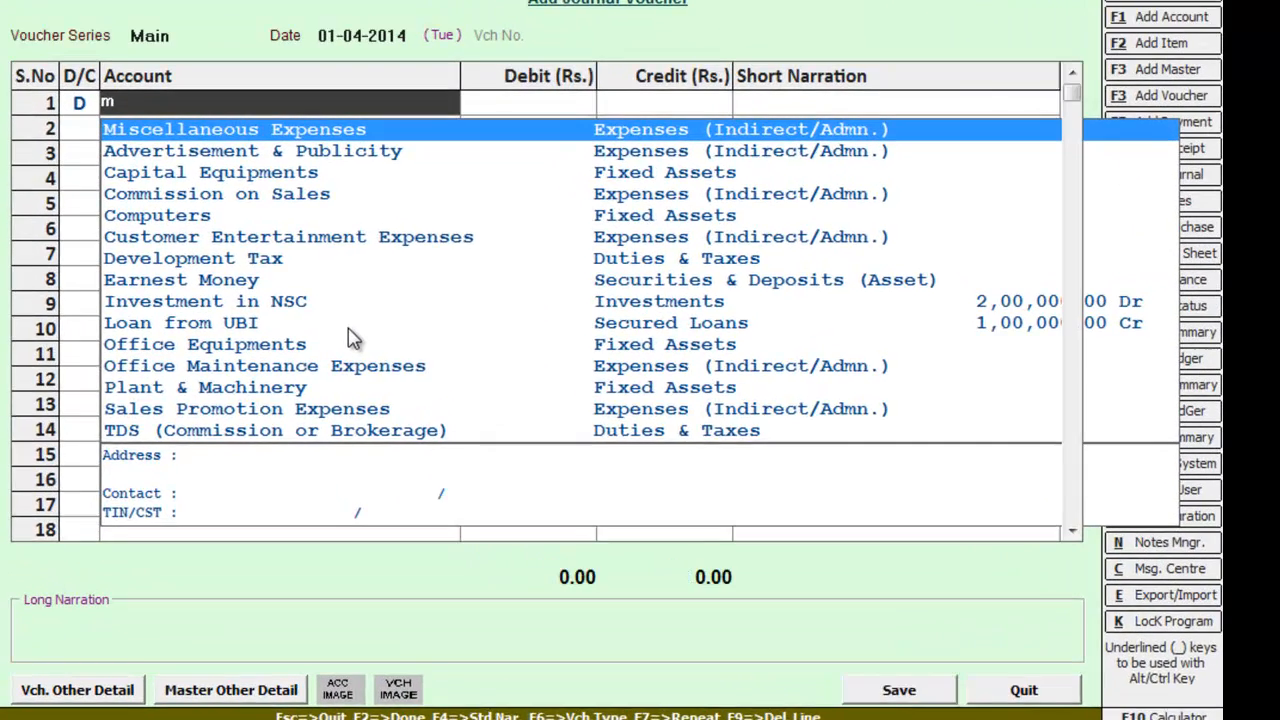
key(F3)
text(machinery)
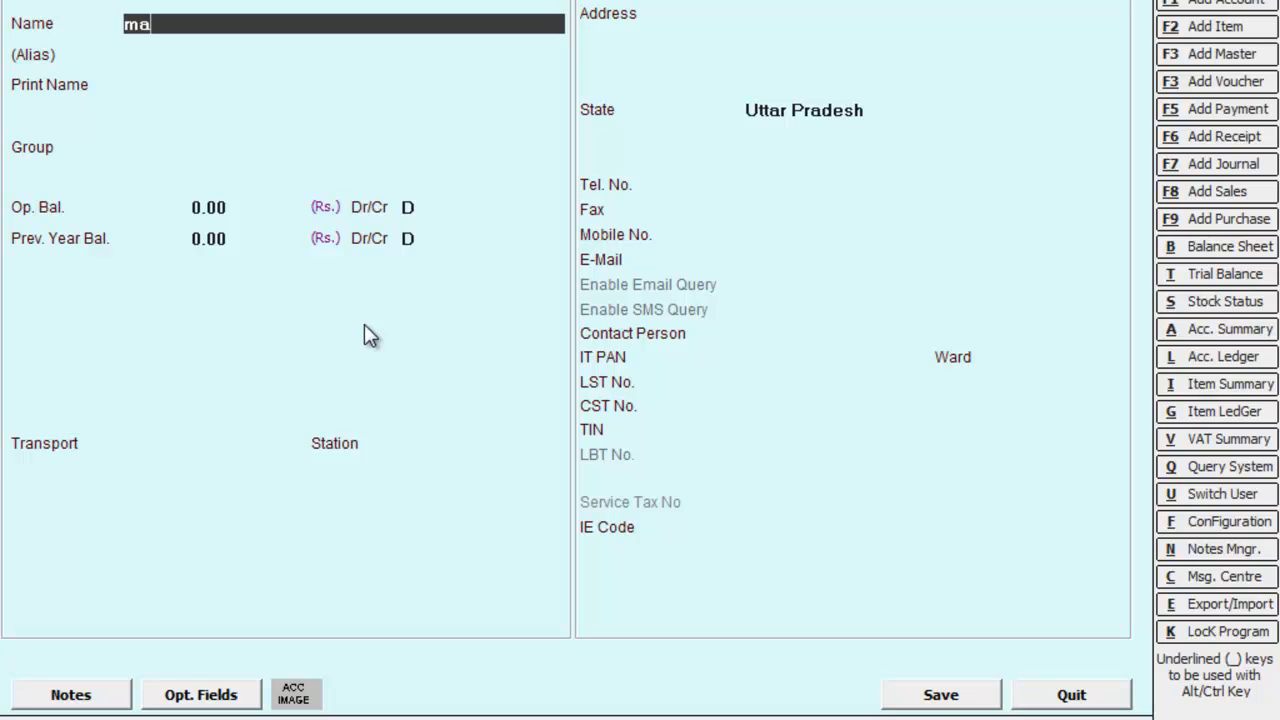
key(Return)
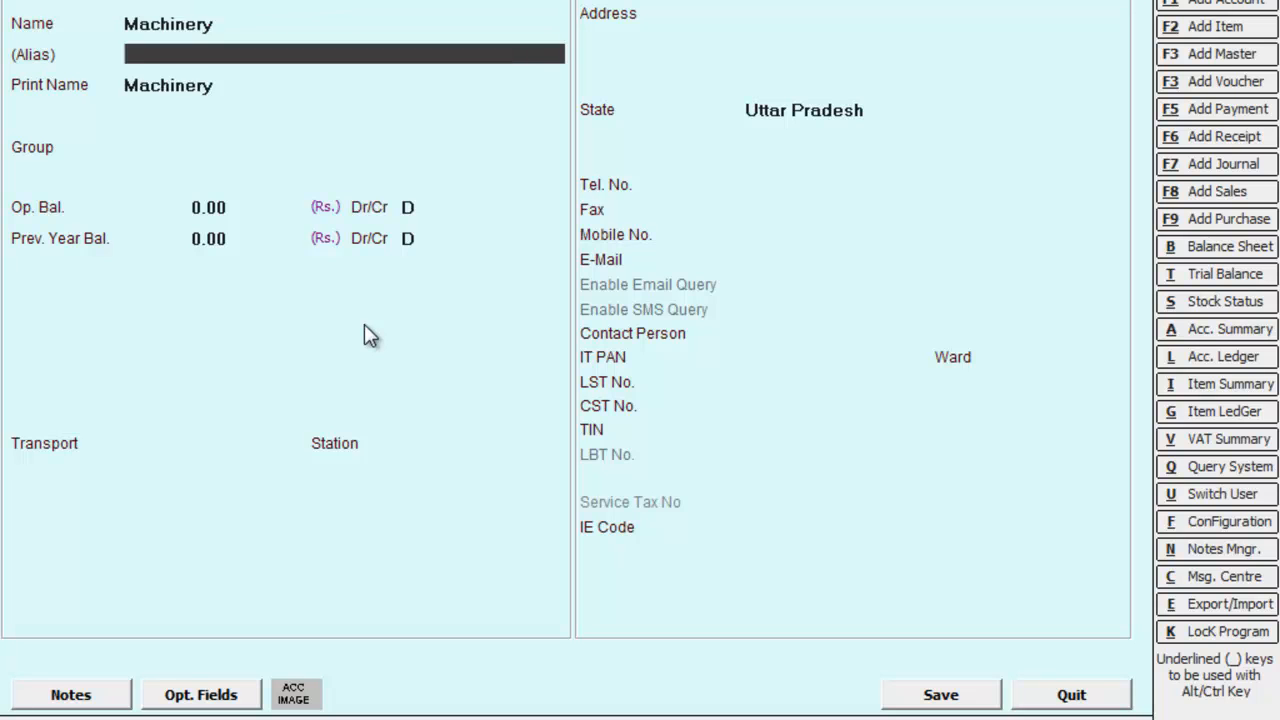
key(Return)
key(Return)
text(f)
key(Return)
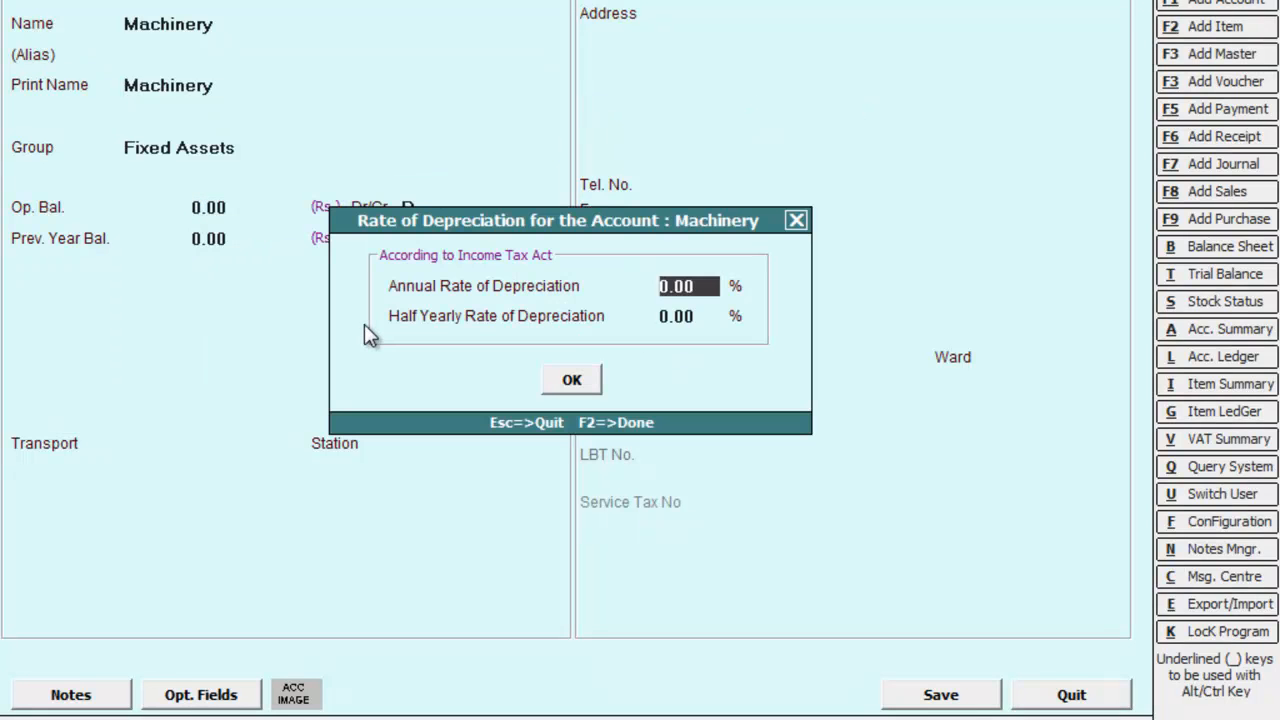
Step: Accept 0.00% depreciation rates and no cost centre allocation for the Machinery account, and save the master
key(Return)
key(Return)
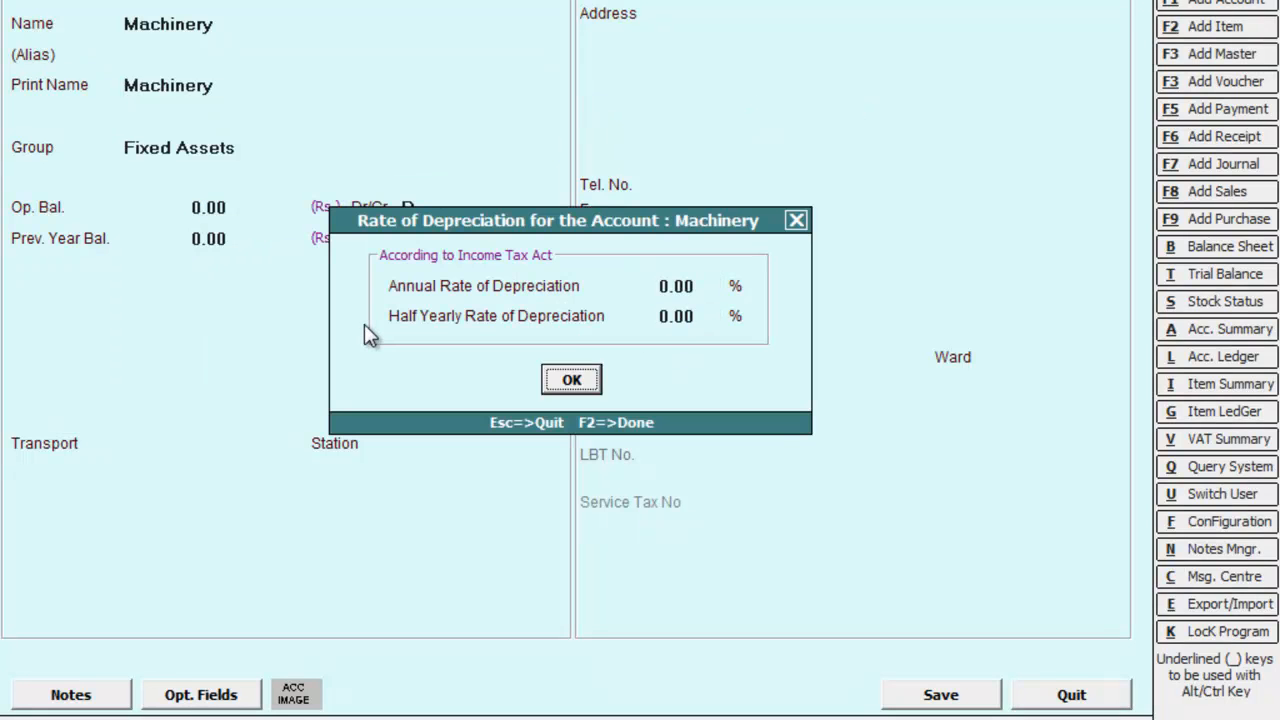
key(Return)
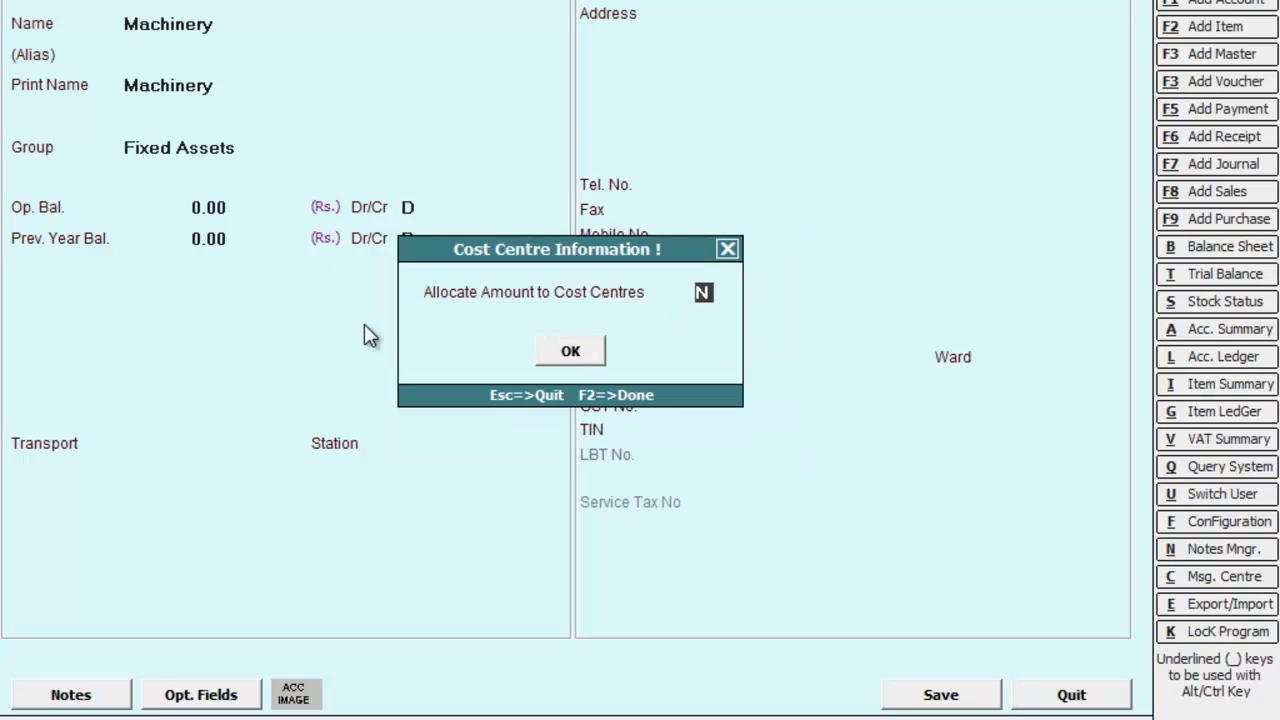
key(Return)
key(Return)
key(Return)
key(Return)
key(Return)
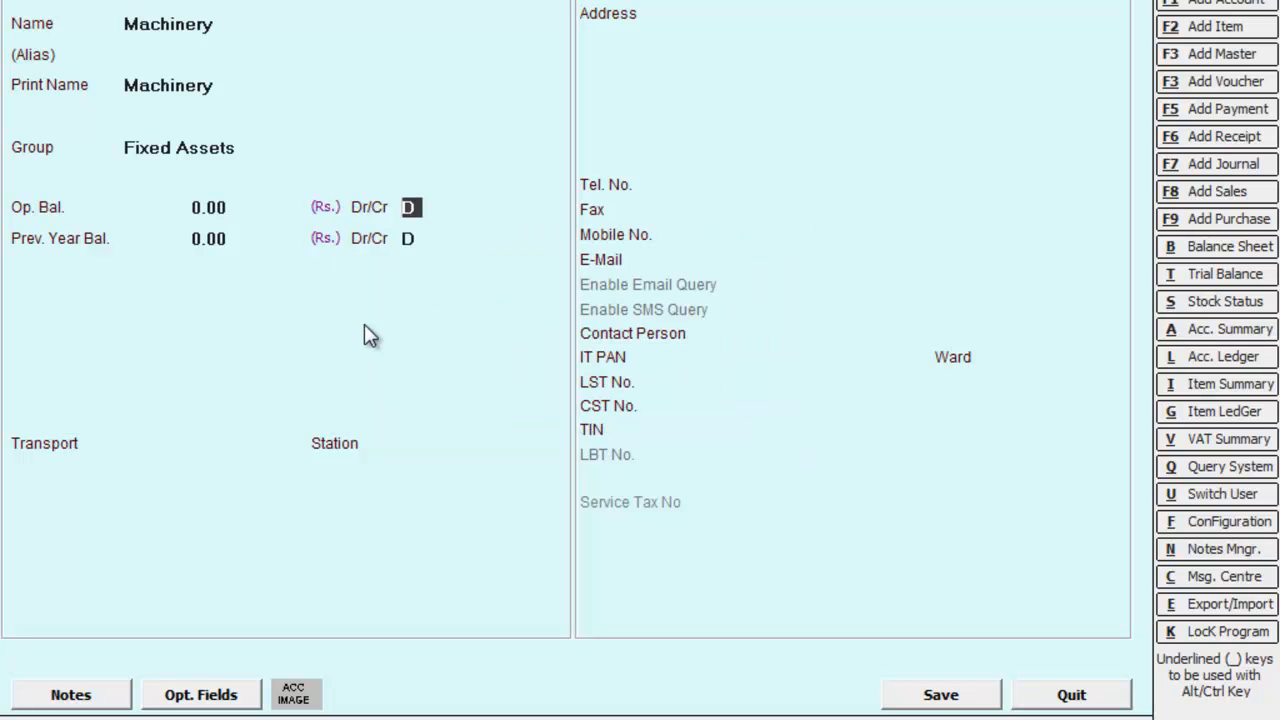
key(Return)
key(Return)
key(Return)
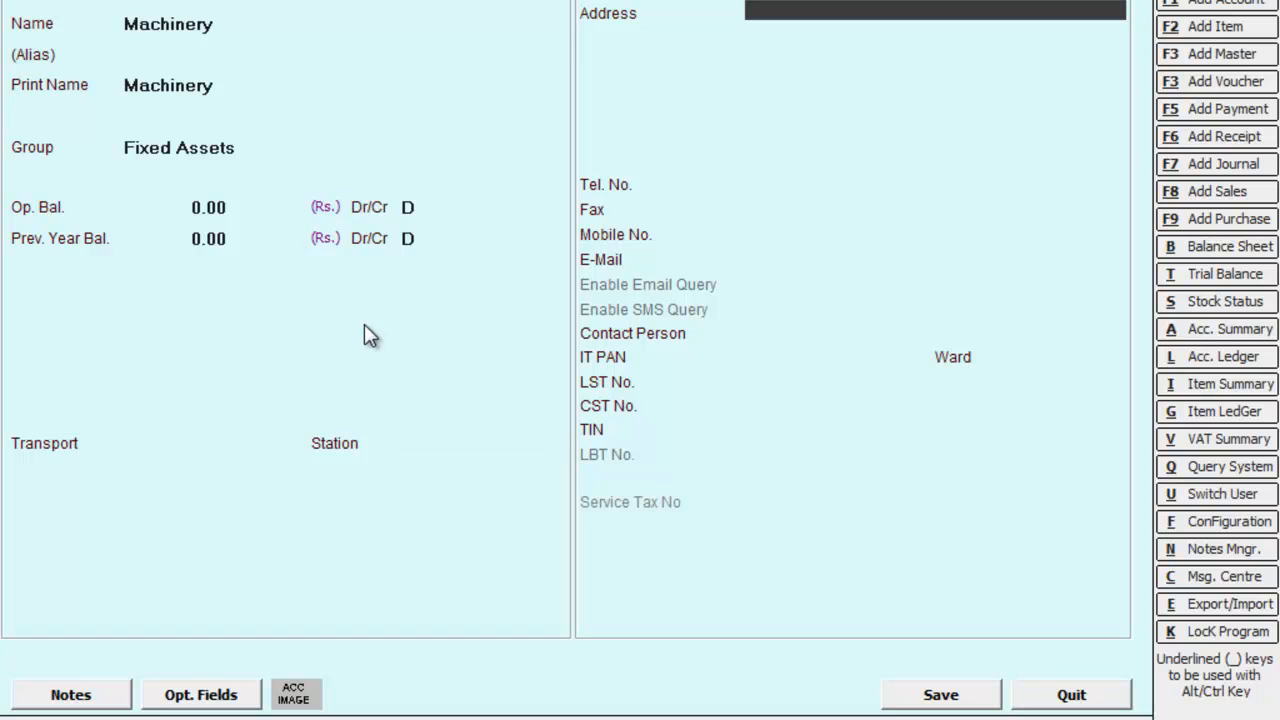
key(Return)
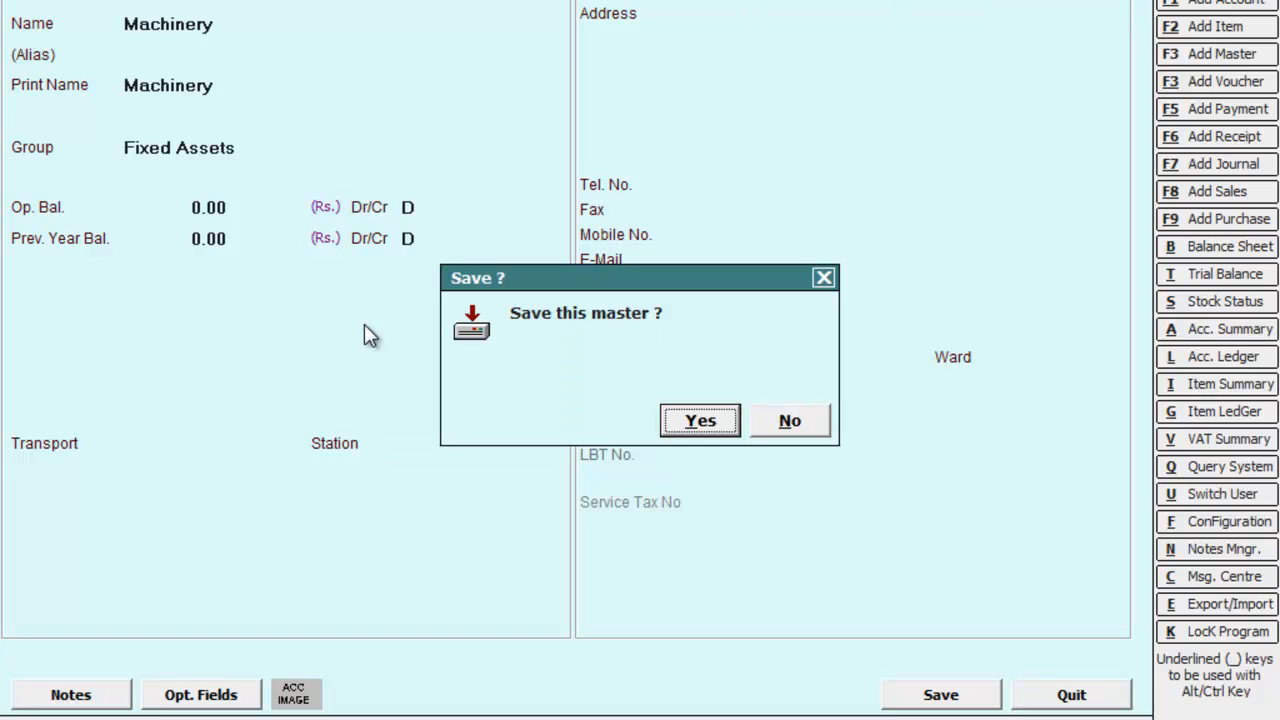
key(Return)
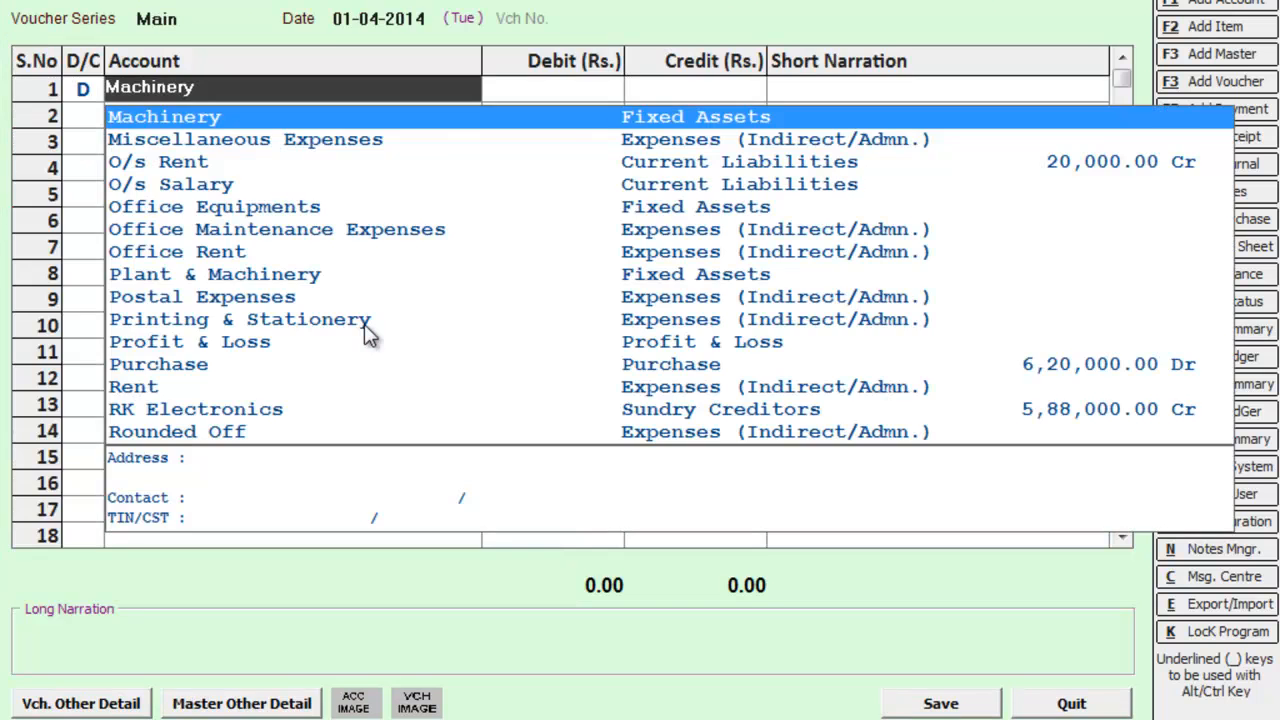
Step: Debit the Machinery account with 90,000 on the first voucher line, leaving its short narration blank
key(Return)
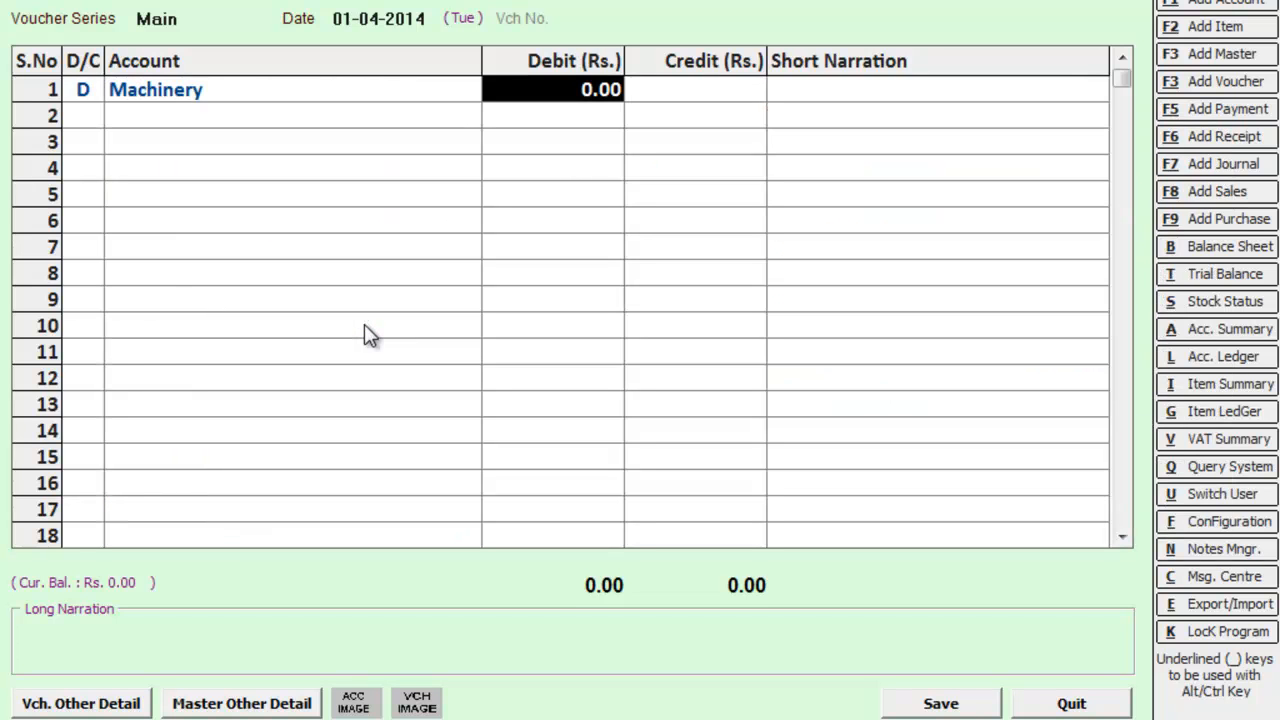
text(90000)
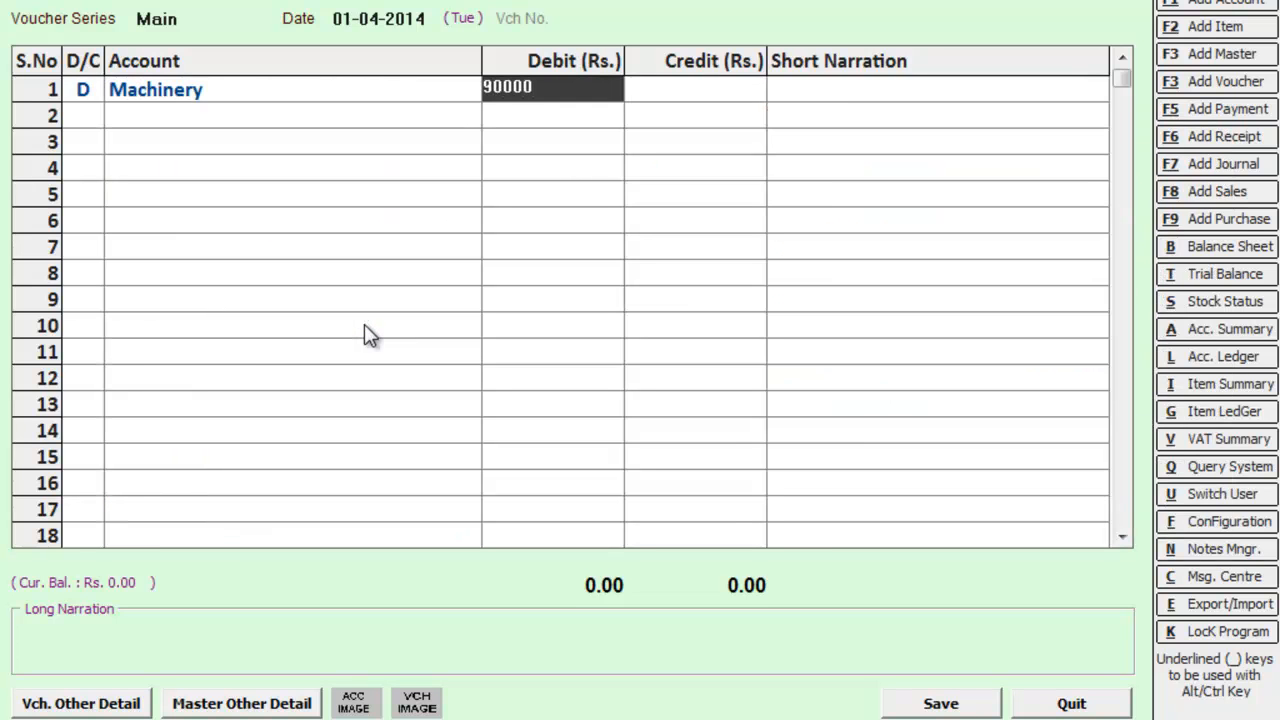
key(Return)
key(Return)
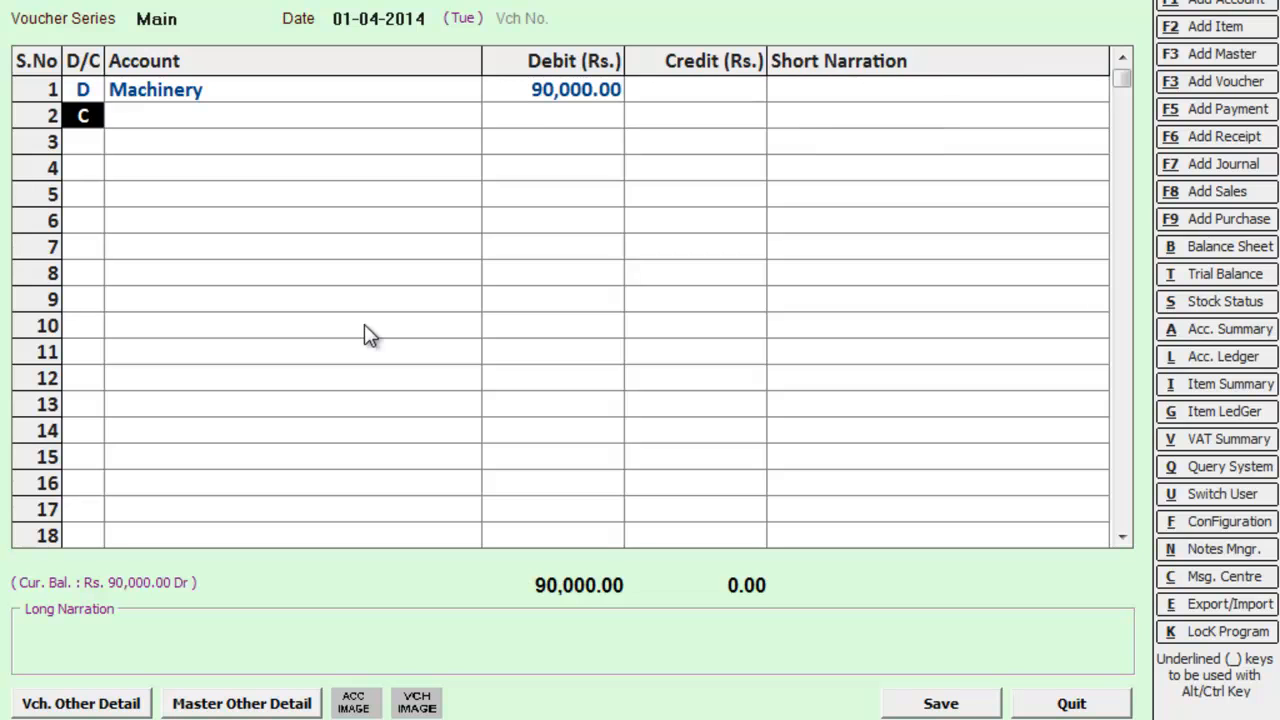
Step: Make the second line a debit and start a new account Vat Credit Deffered in the Current Assets group
key(d)
key(Return)
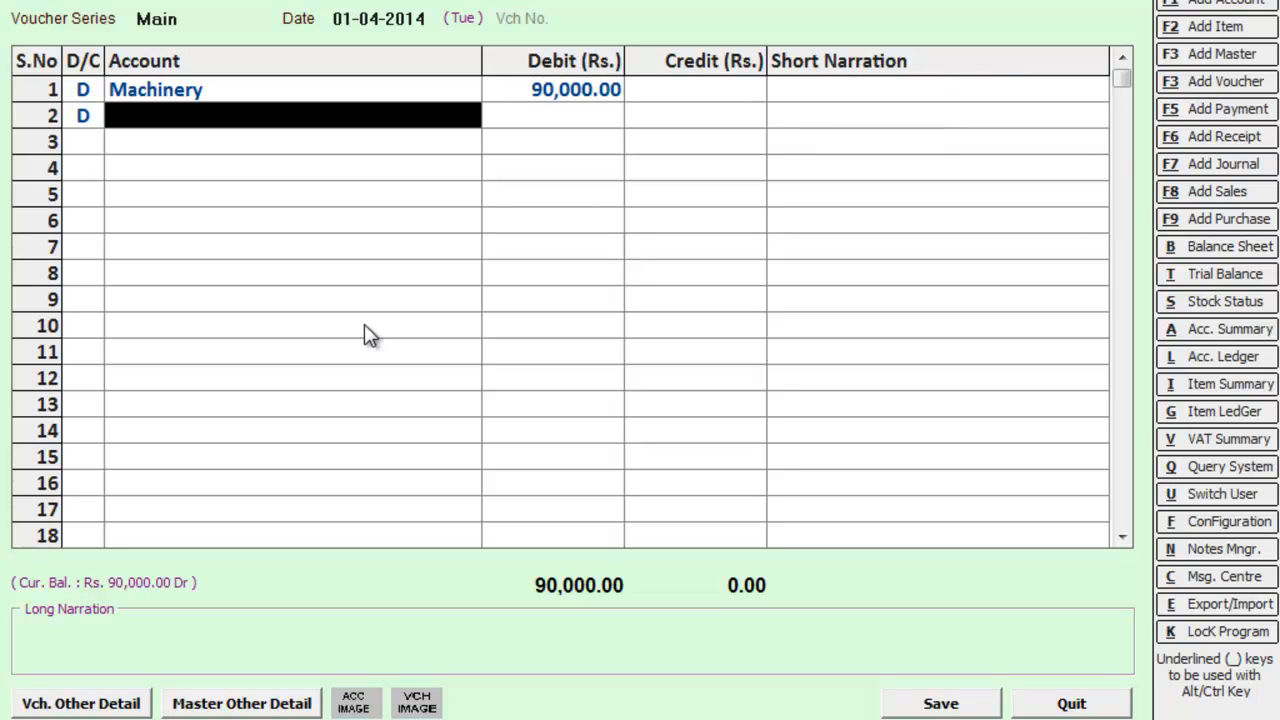
key(alt+F1)
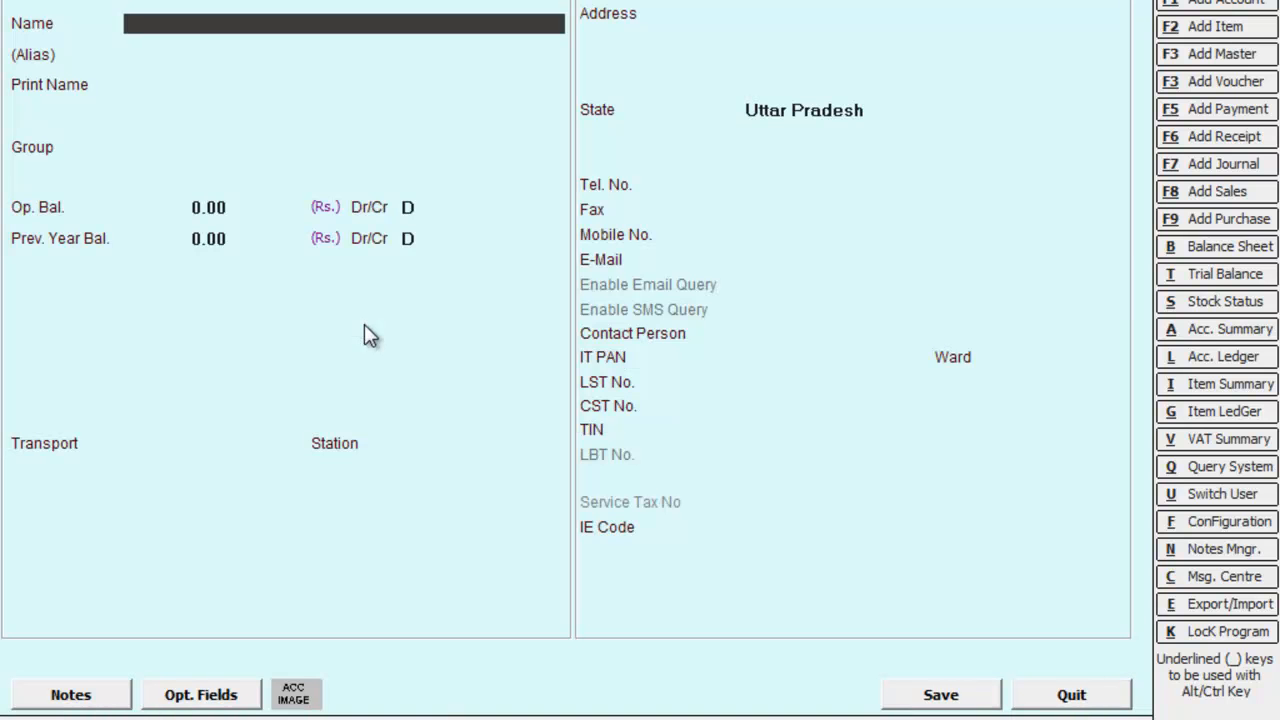
text(vat credit deff)
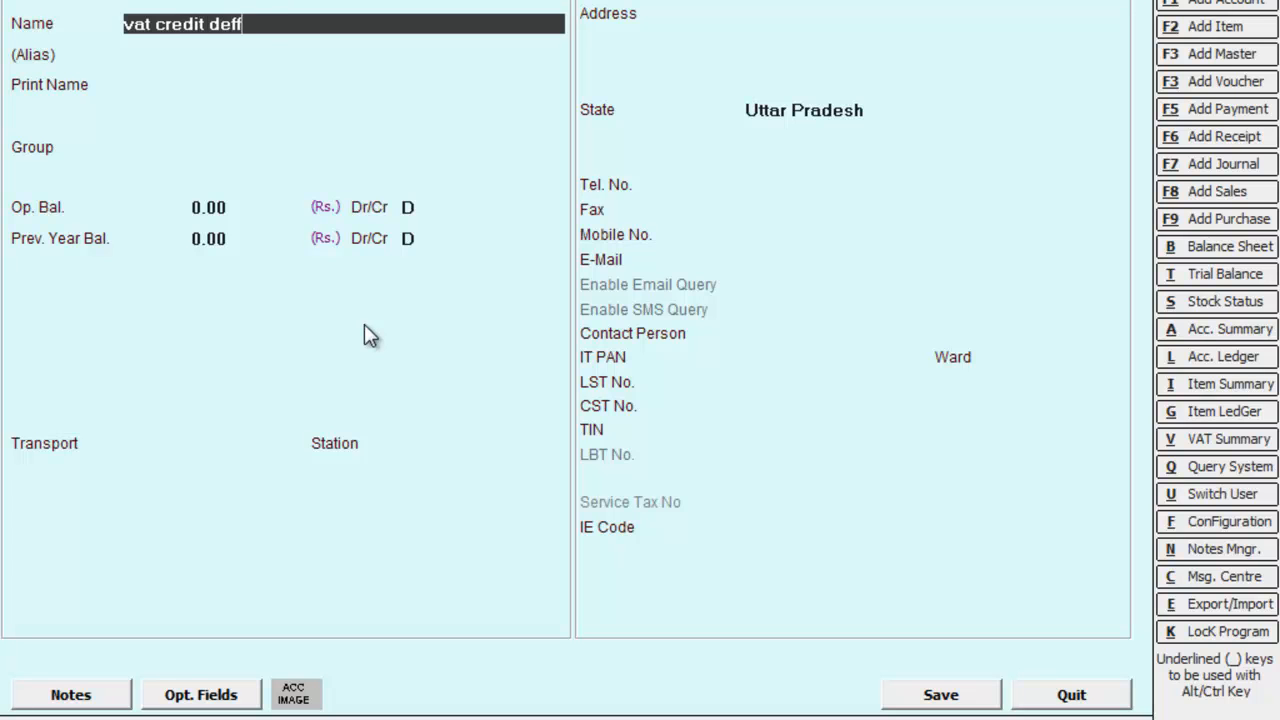
text(ered)
key(Return)
key(Return)
key(Return)
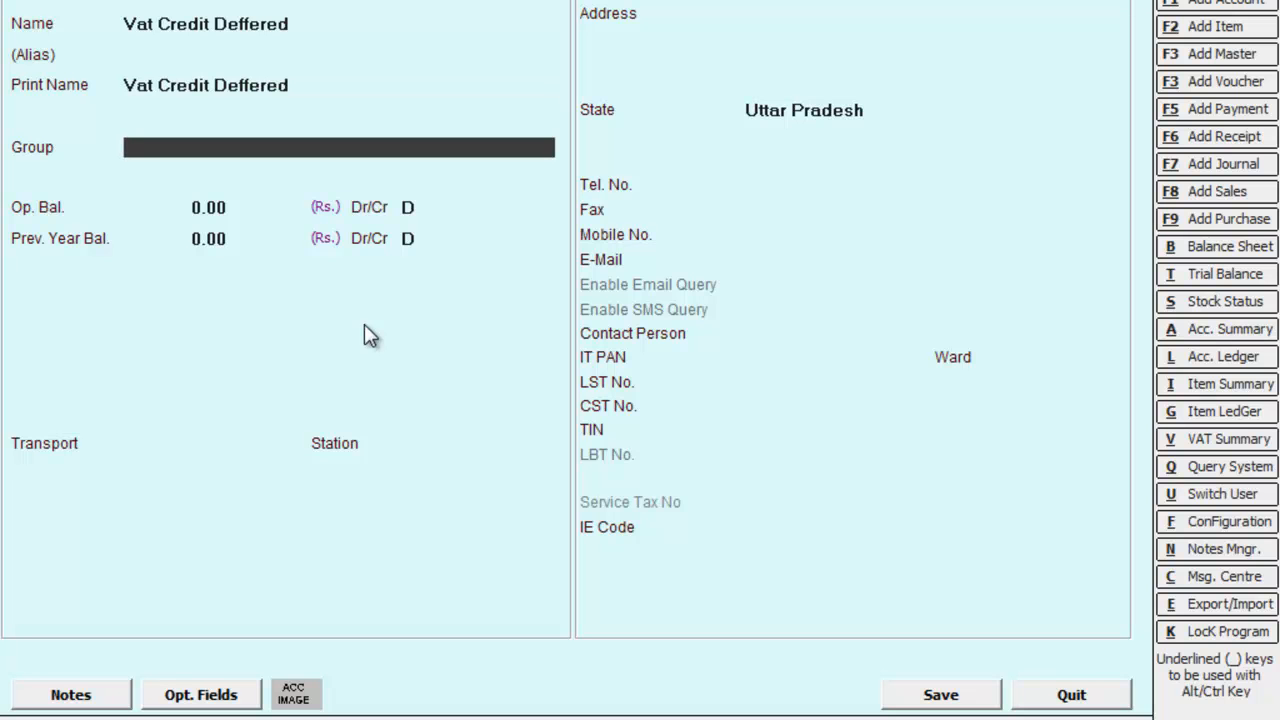
text(c)
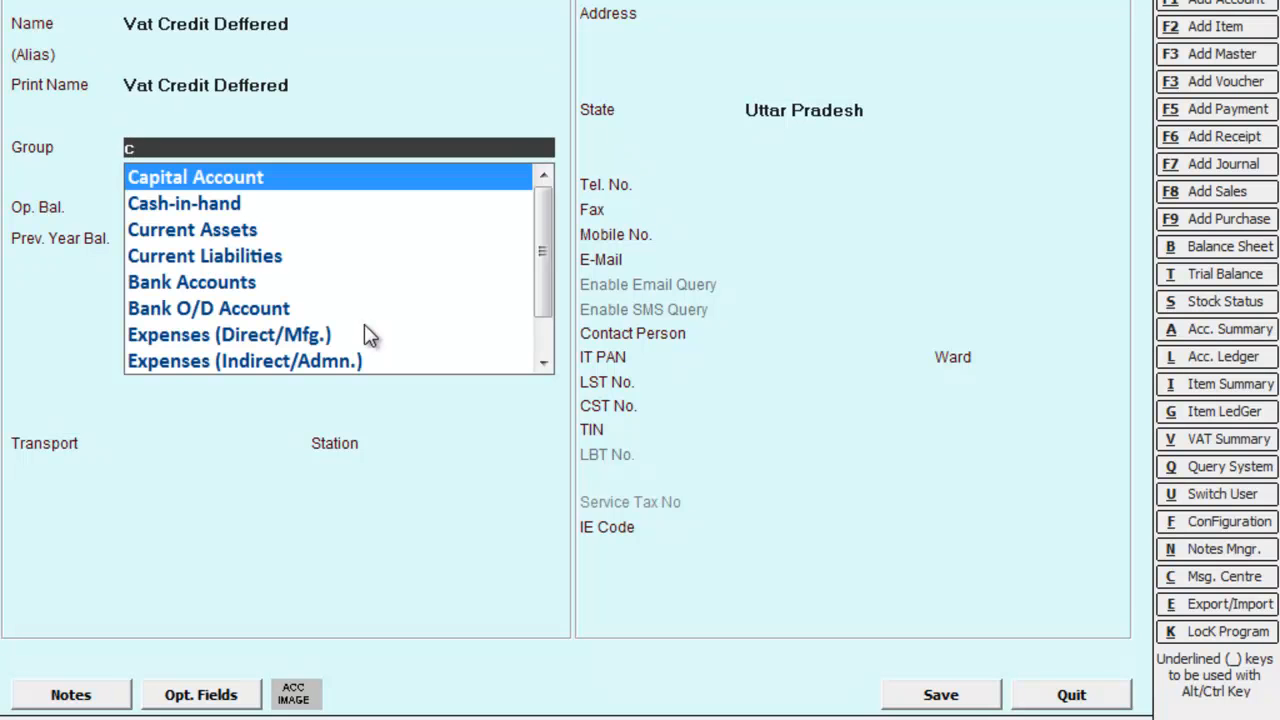
key(Down)
key(Down)
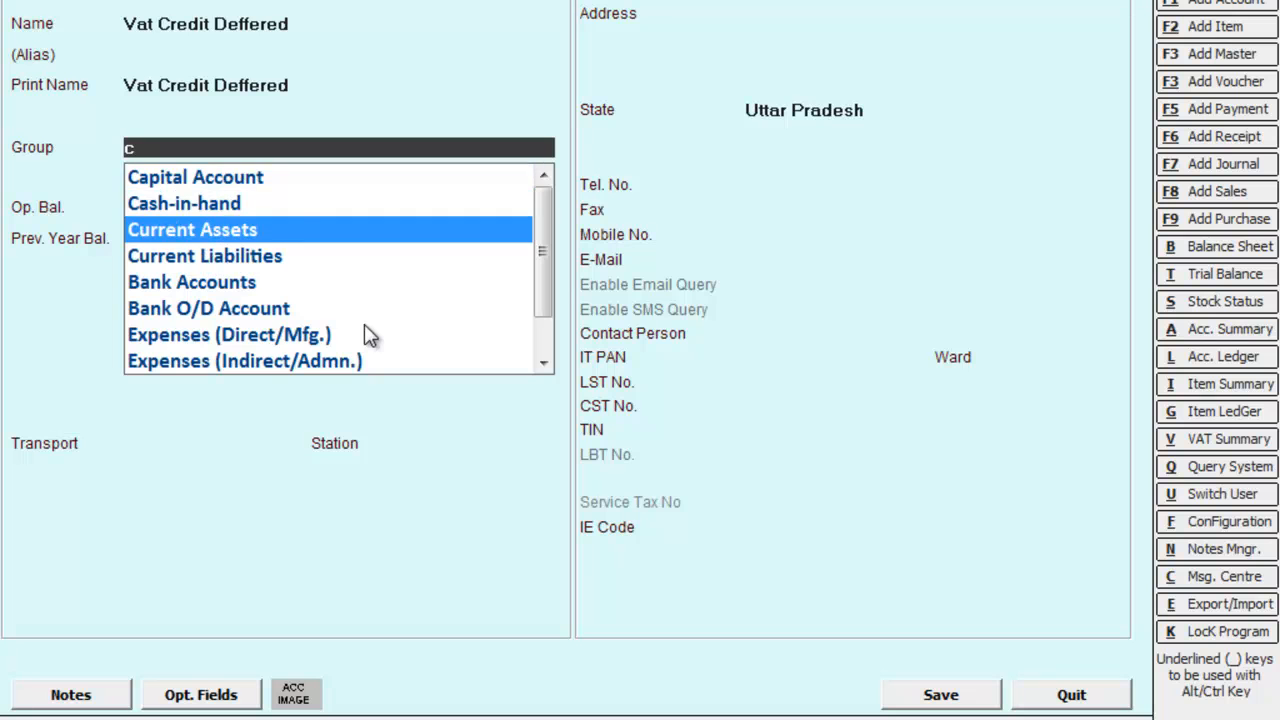
key(Return)
Step: Keep cost centre allocation at N and the balances at zero, and save the Vat Credit Deffered master for the second line
key(Return)
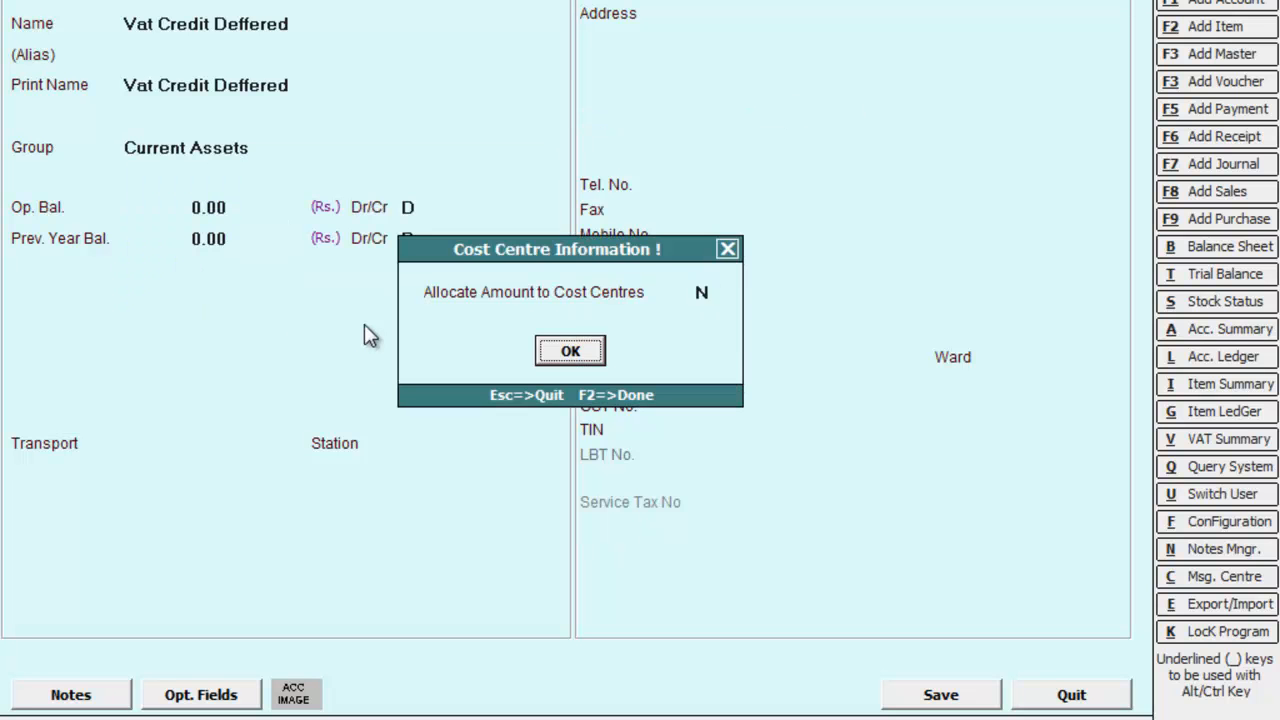
key(Return)
key(Return)
key(Return)
key(Return)
key(Return)
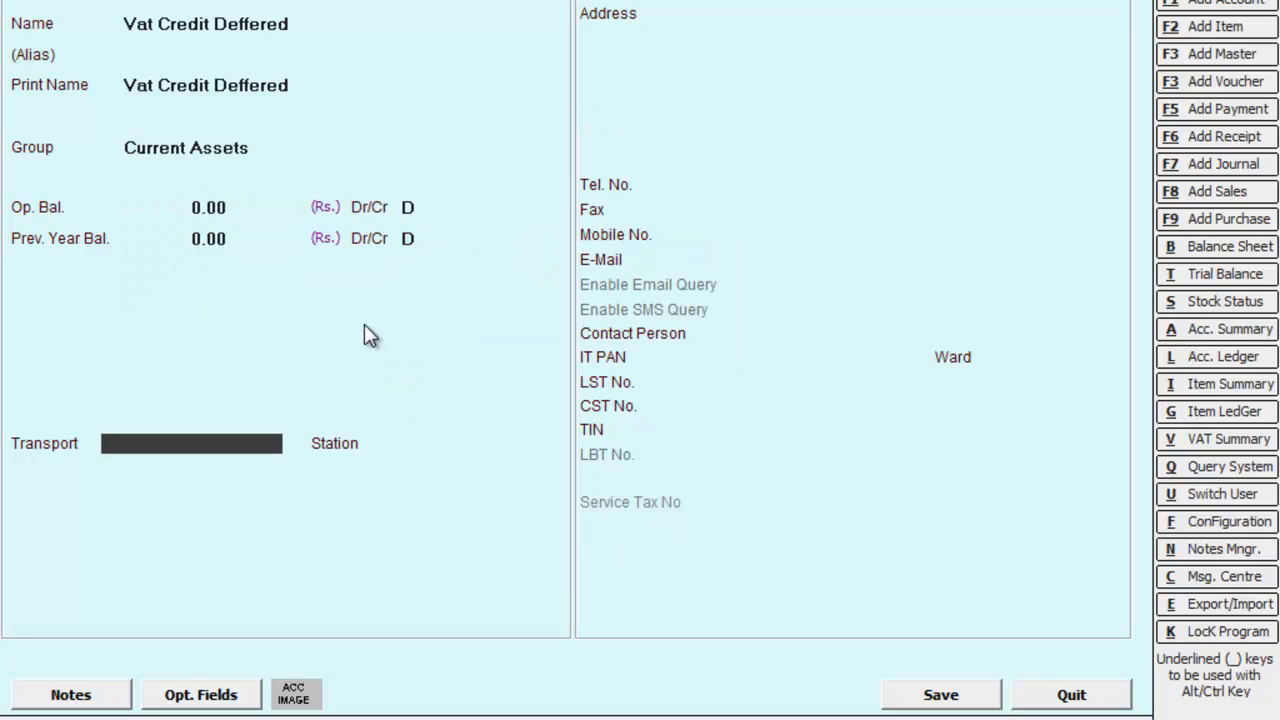
key(Return)
key(Return)
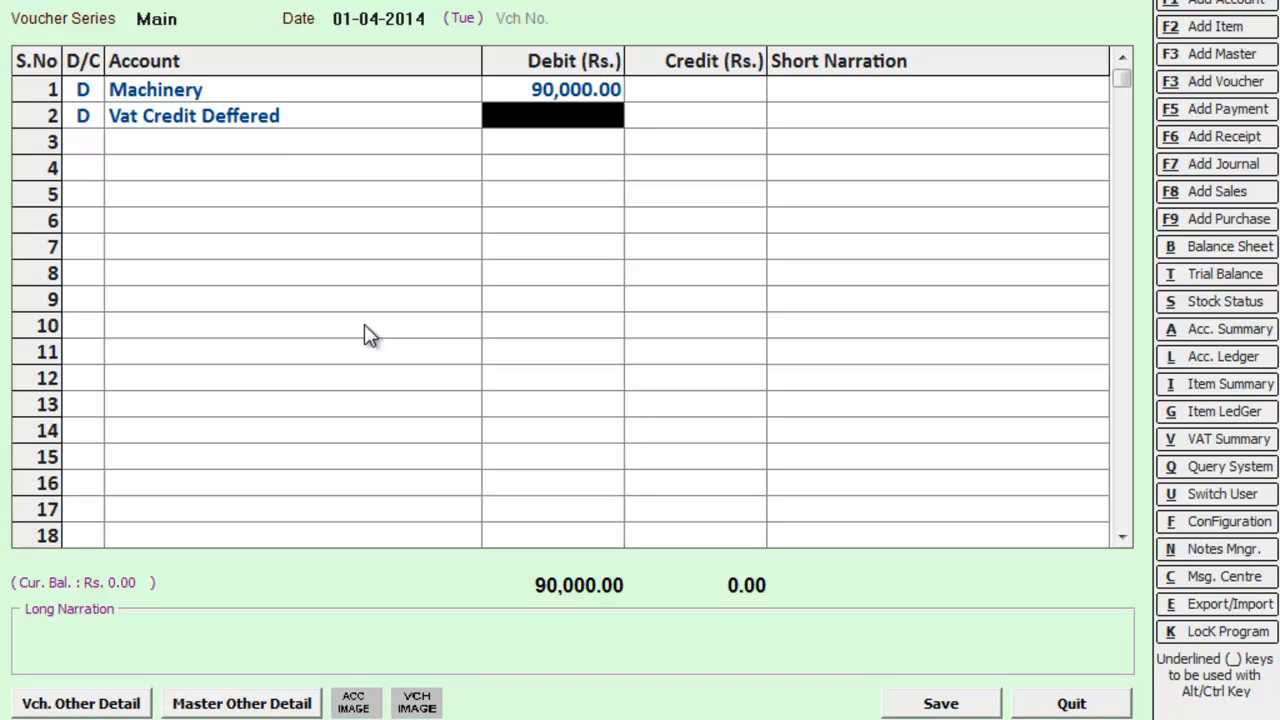
Step: Debit Vat Credit Deffered with 4,500 and make the third voucher line a credit
text(4500)
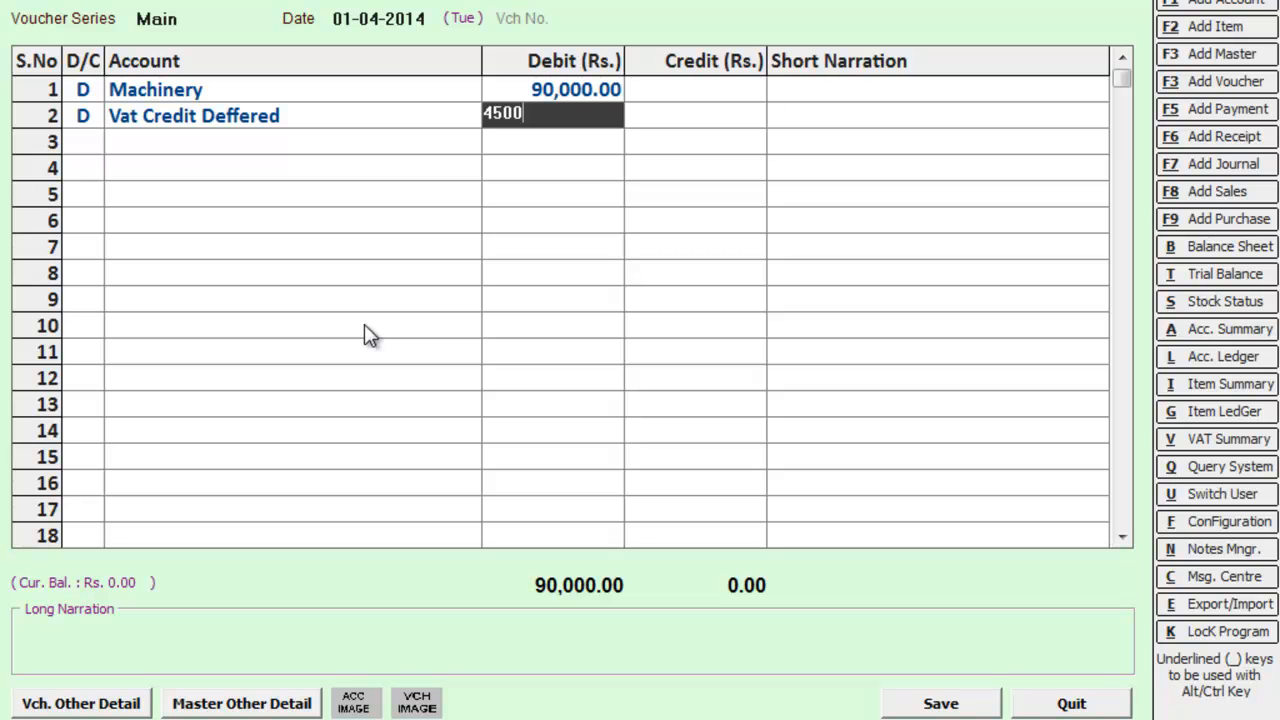
key(Return)
key(Return)
key(Return)
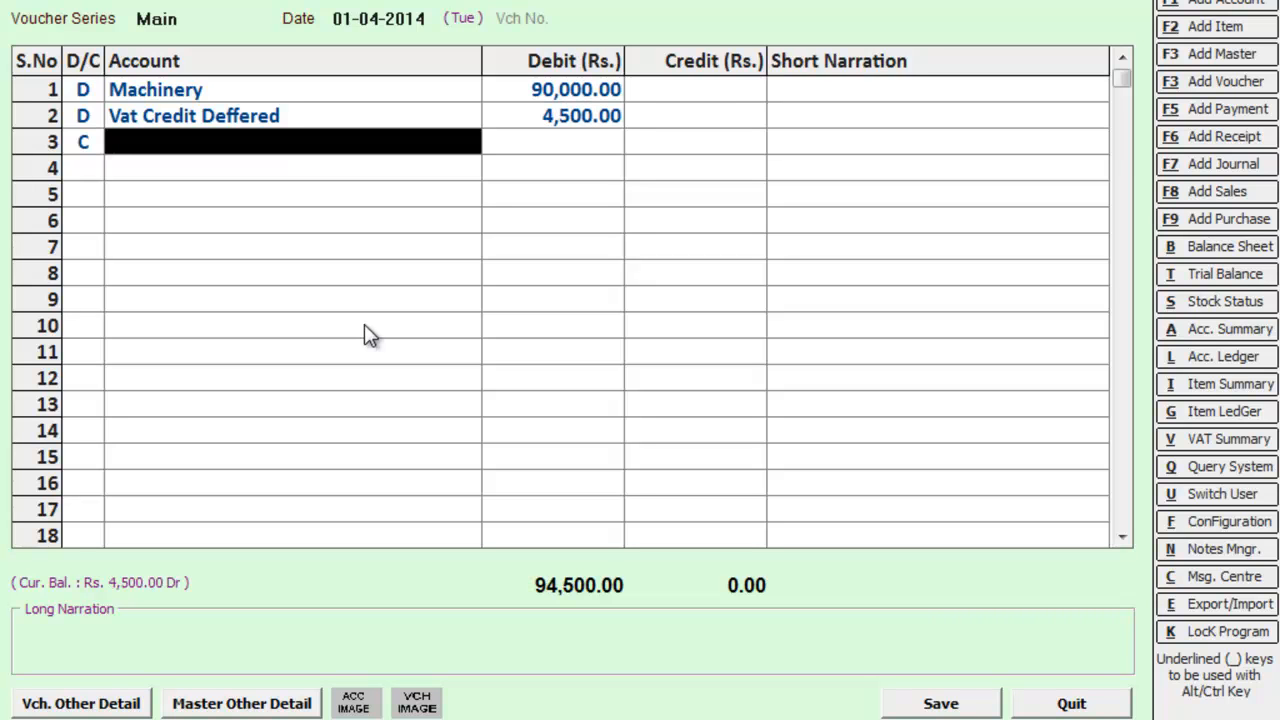
Step: Start a new account Birla Machinery in the Sundry Creditors group for the third voucher line
key(F1)
text(birla machinery)
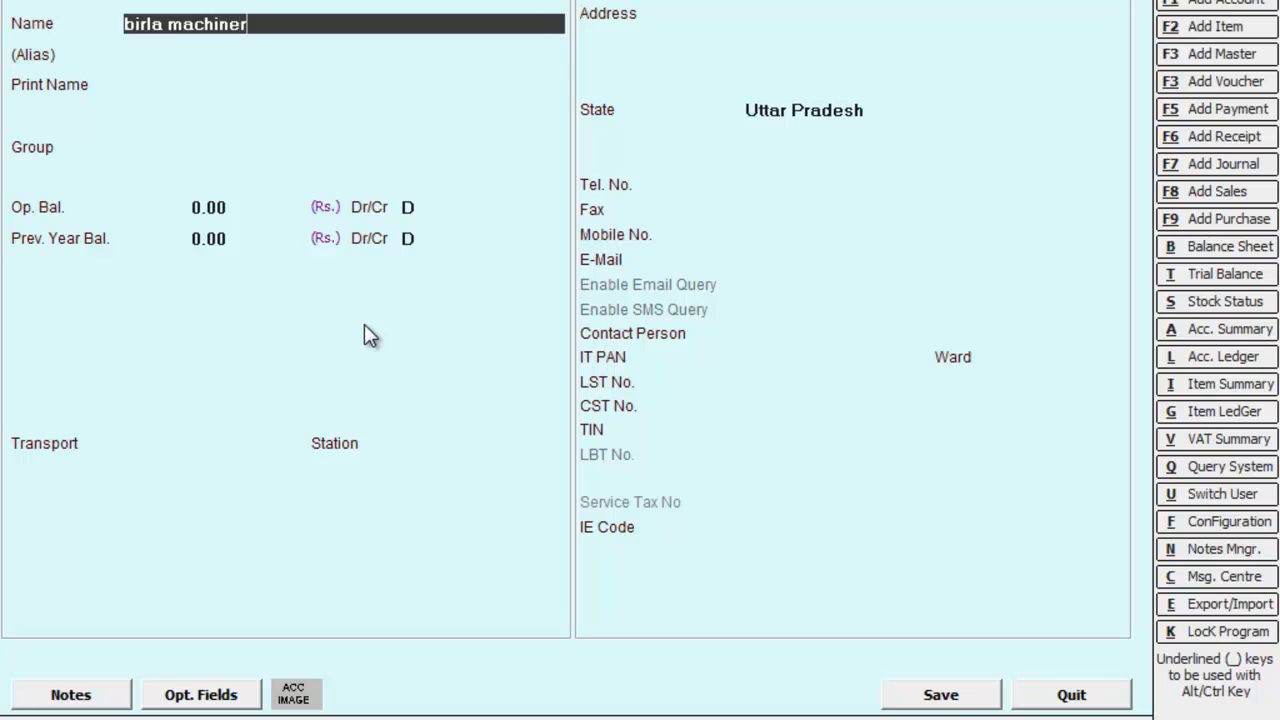
key(Return)
key(Return)
key(Return)
text(s)
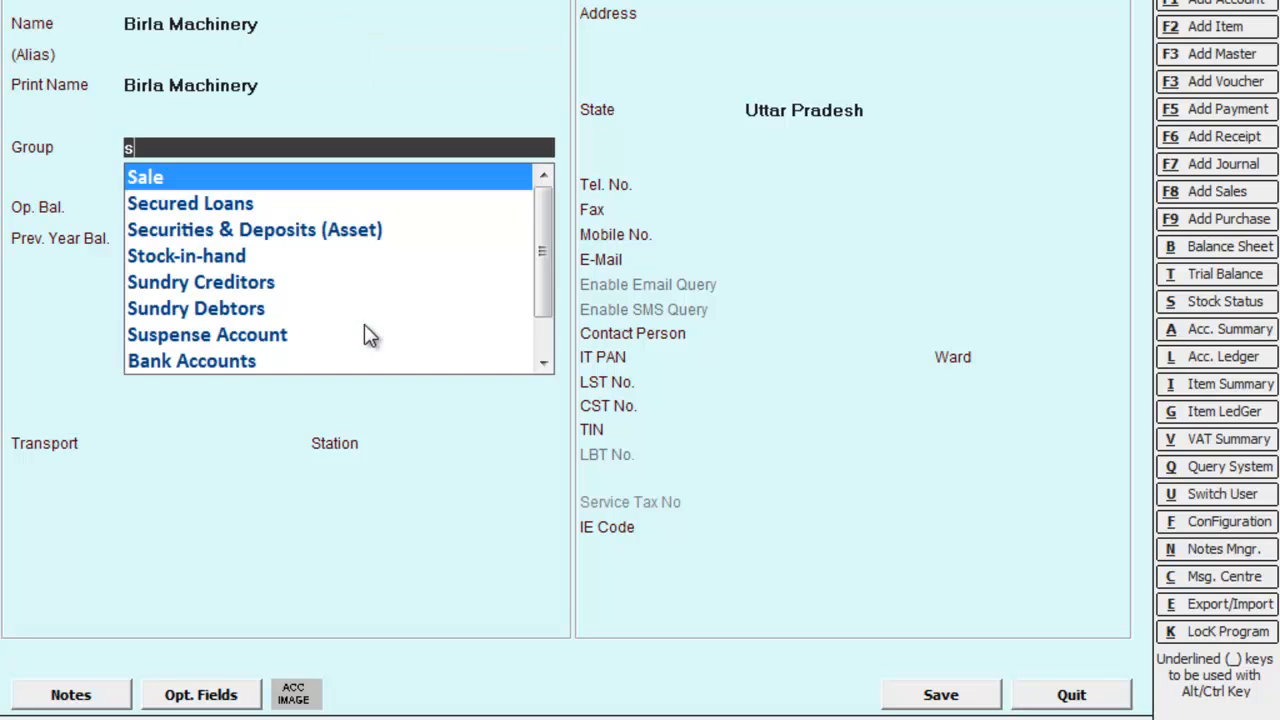
key(Down)
key(Down)
key(Down)
key(Down)
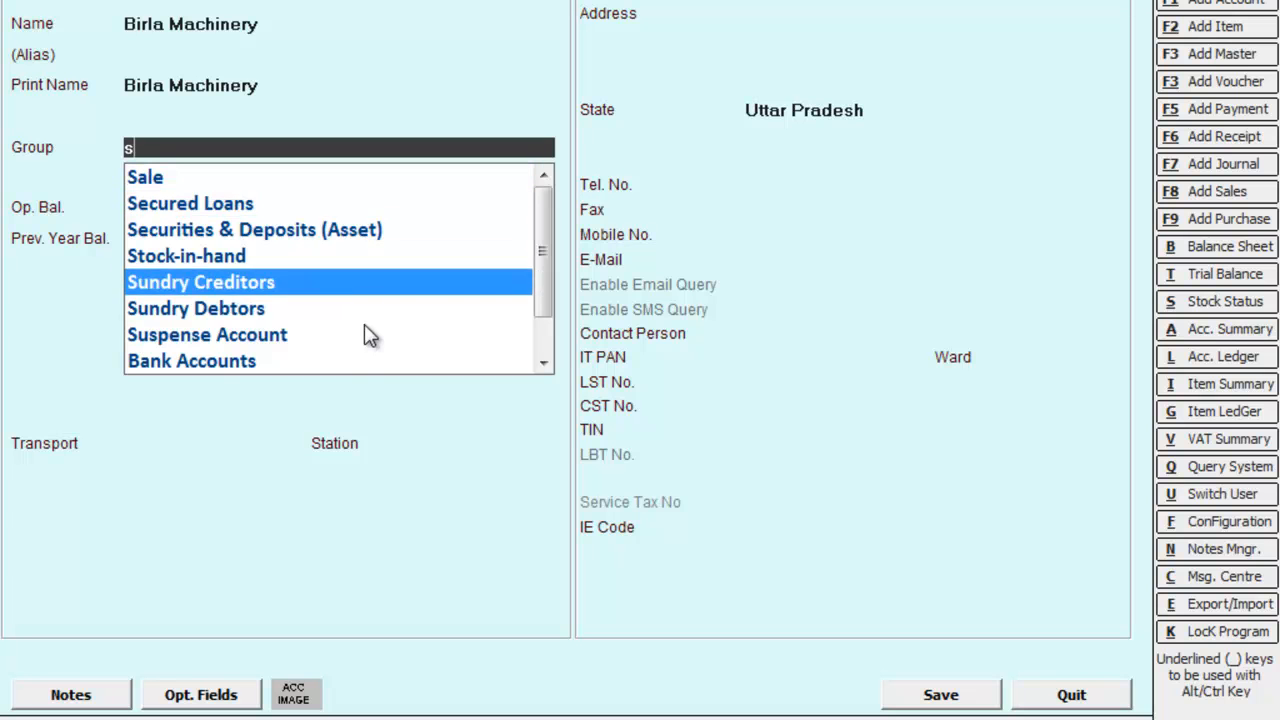
key(Return)
key(Return)
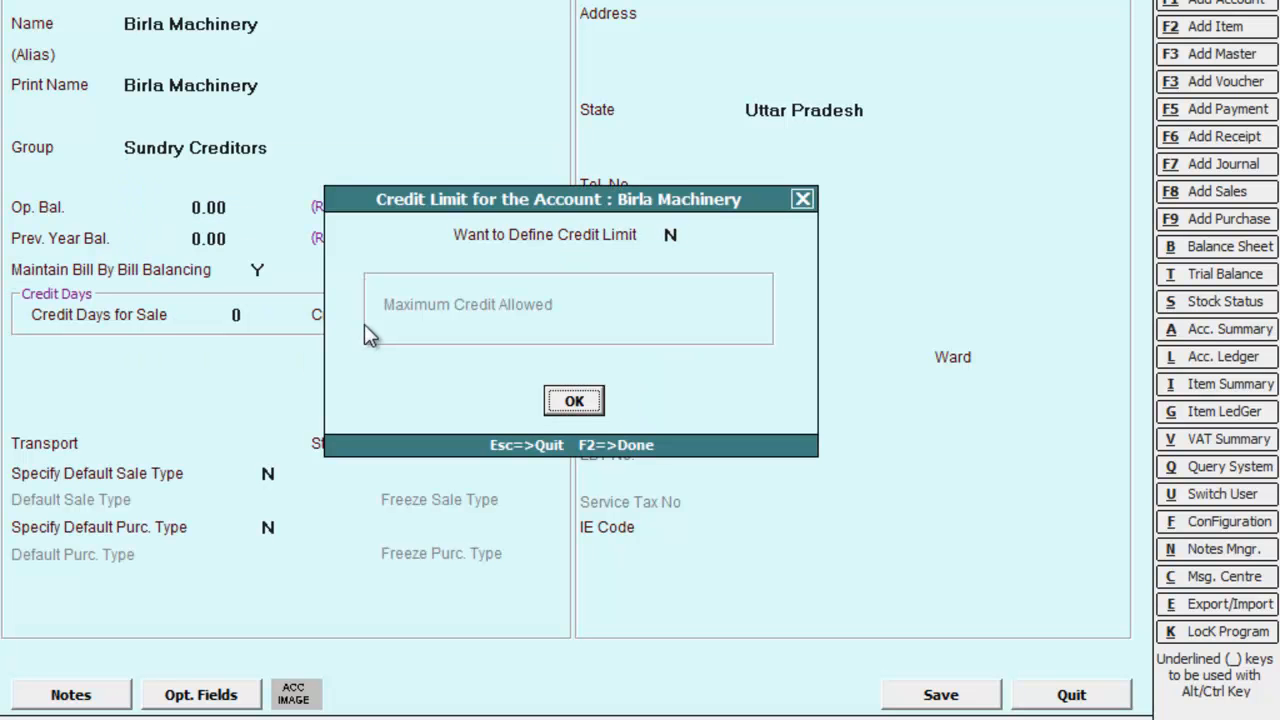
Step: Define no credit limit for Birla Machinery, keep bill-by-bill balancing at Y, and save the account master
key(Return)
key(Return)
key(Return)
key(Return)
key(Return)
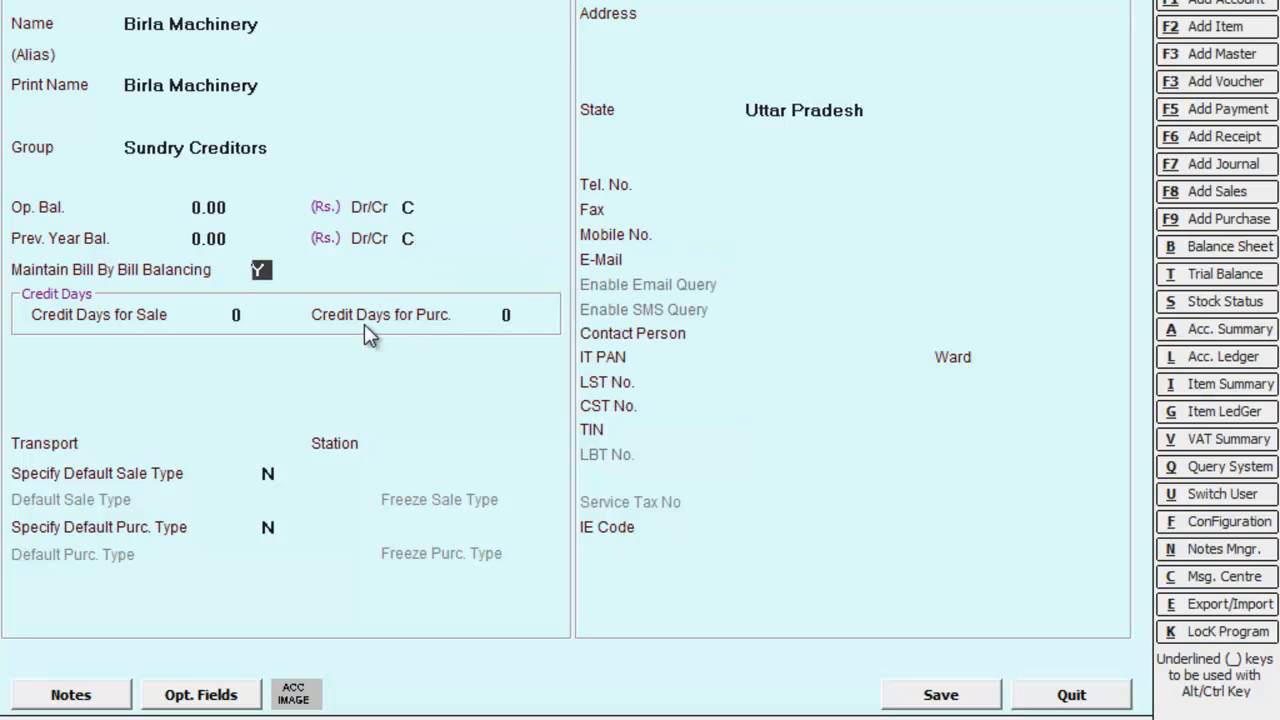
key(F2)
Step: Credit Birla Machinery with 94,500 on the third line and finish the entries with the short narration blank
key(Return)
key(Return)
key(Return)
key(Return)
key(Return)
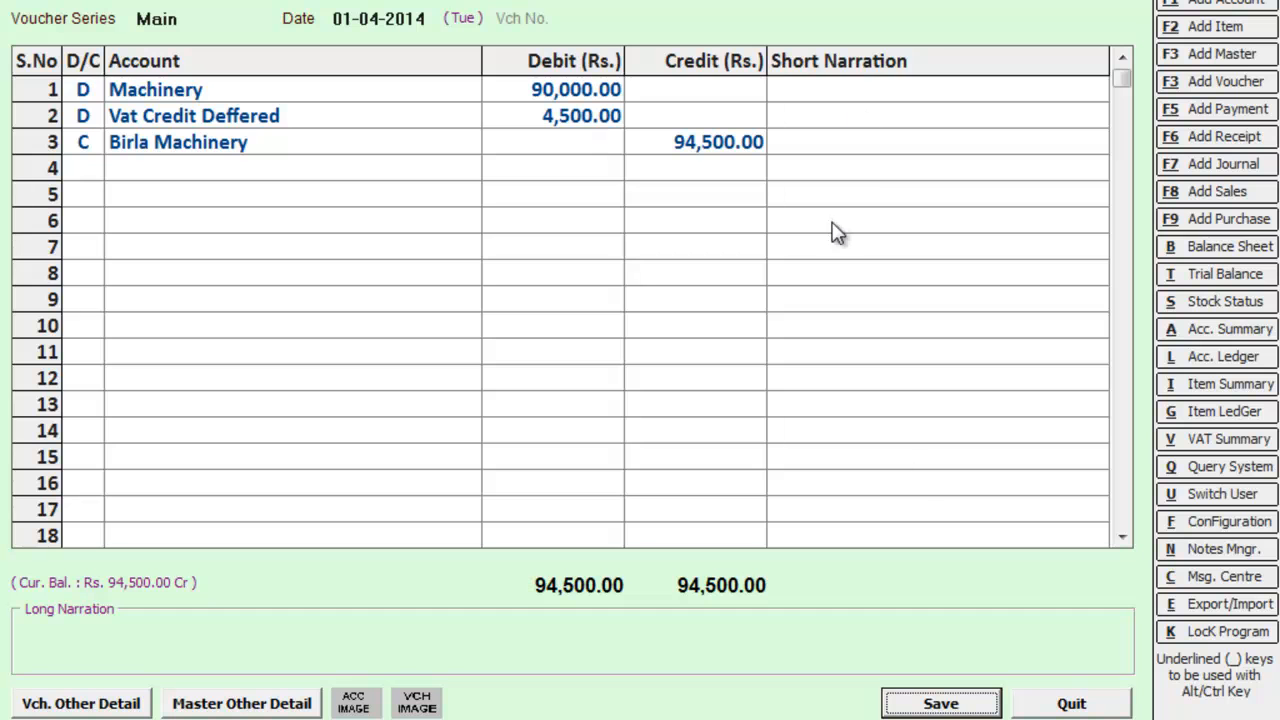
Step: Save the voucher, adjusting the 94,500 against a New Ref. named pur/876 with due date 01-04-2014
click(941, 705)
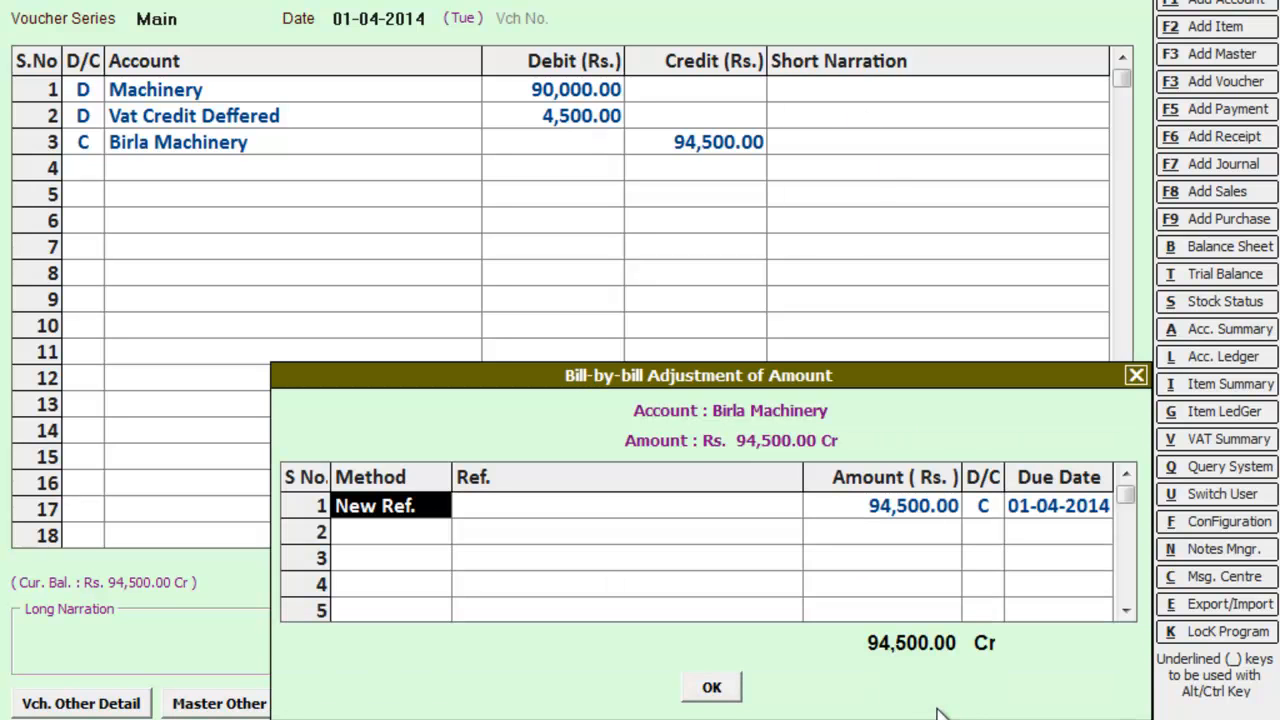
key(Return)
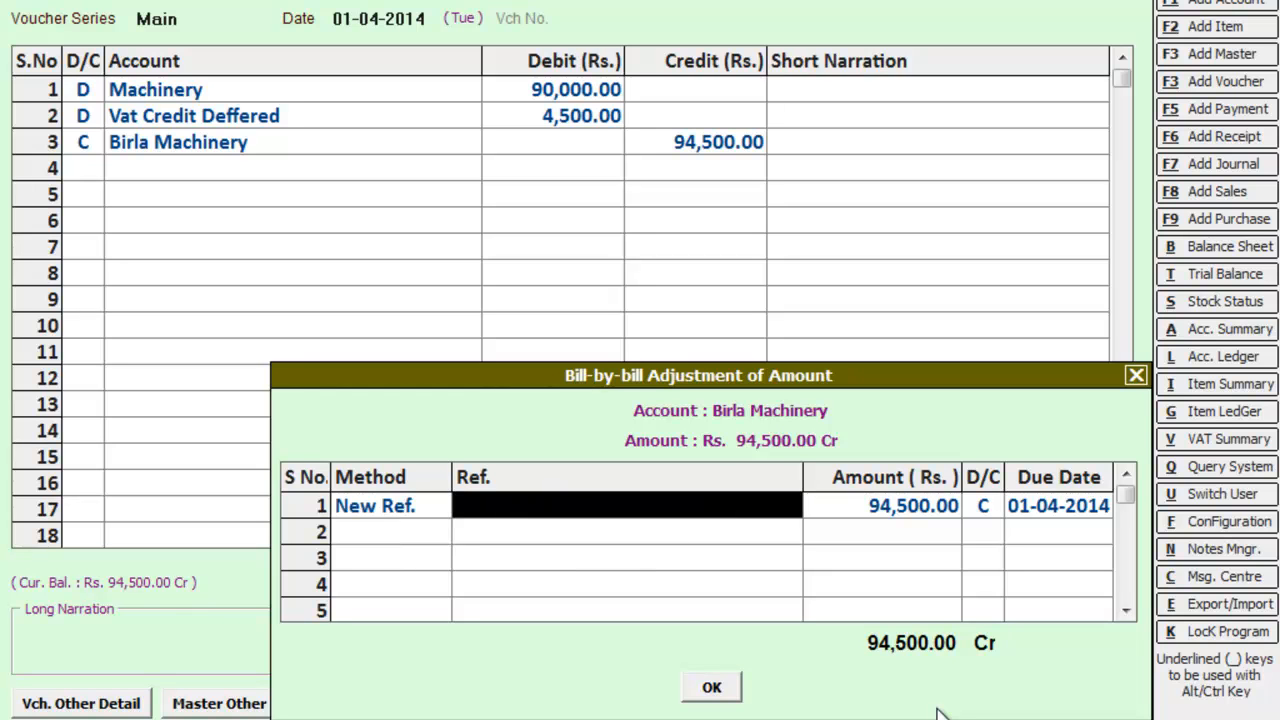
text(pur/876)
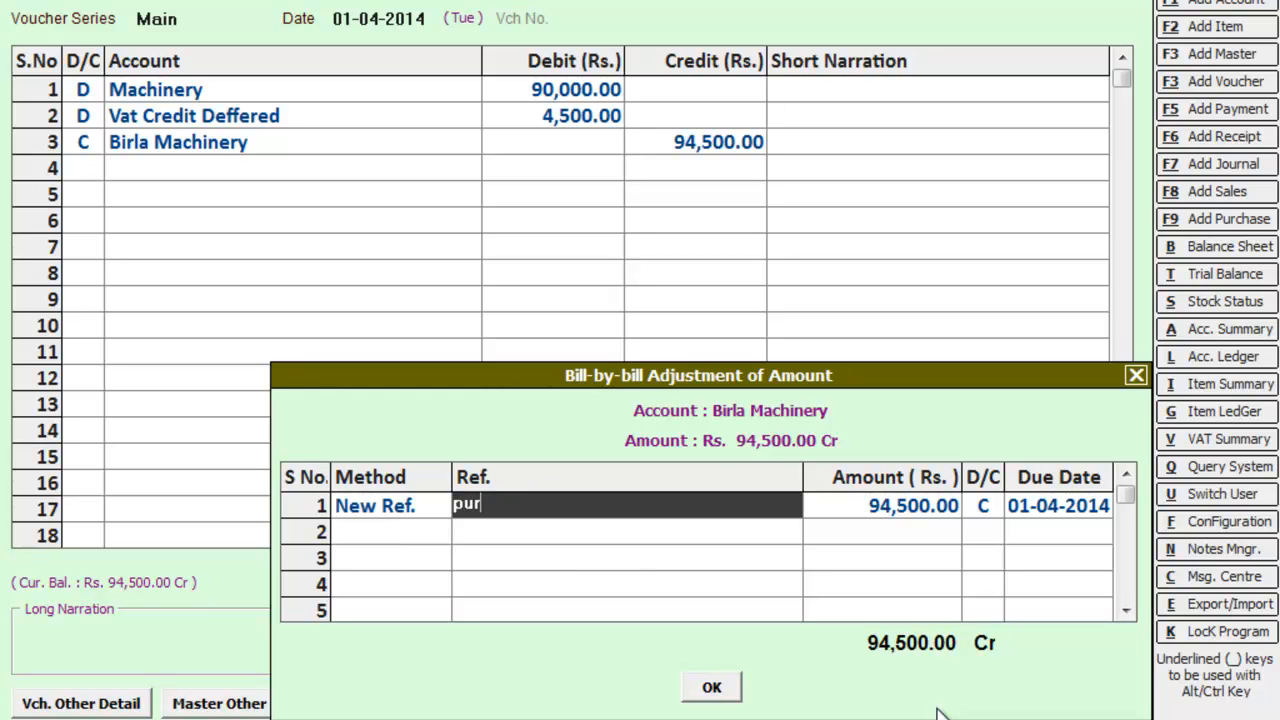
key(Return)
key(Return)
key(Return)
key(Return)
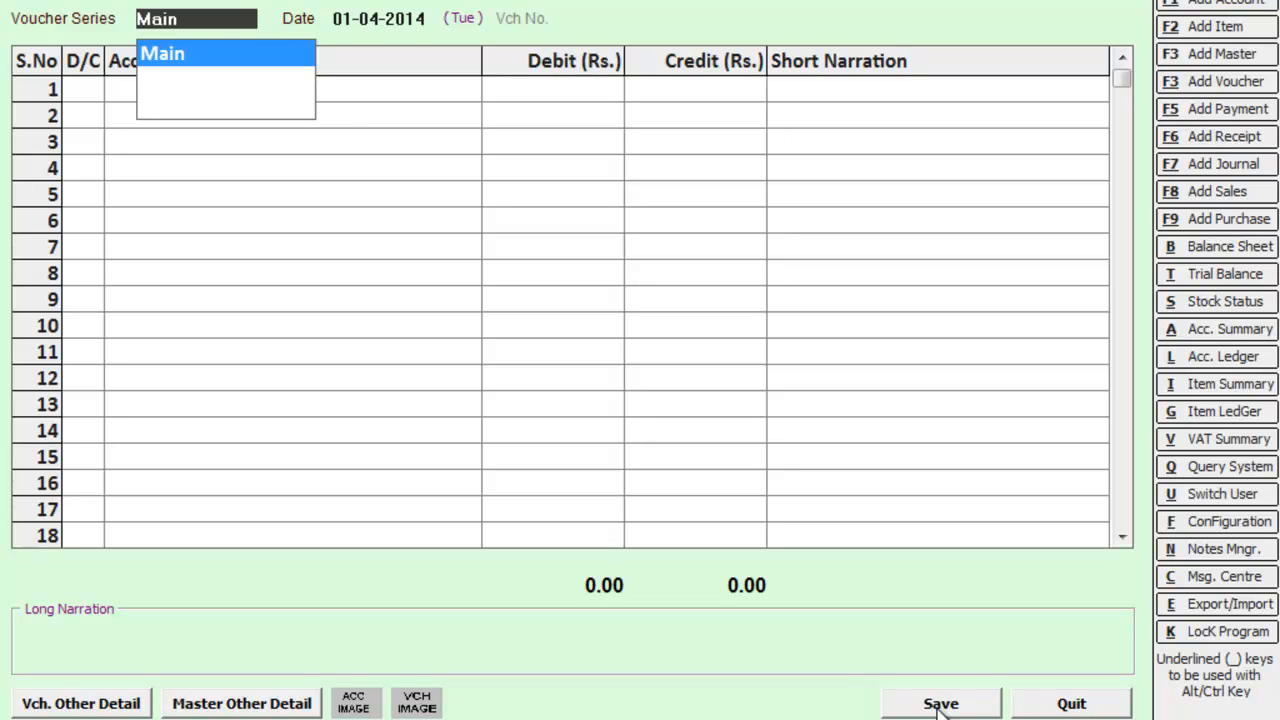
Step: Begin a Main series journal voucher dated 01-04-2014 with a debit line and name a new account Input Vat on Capital Goods
key(Return)
key(Return)
key(Return)
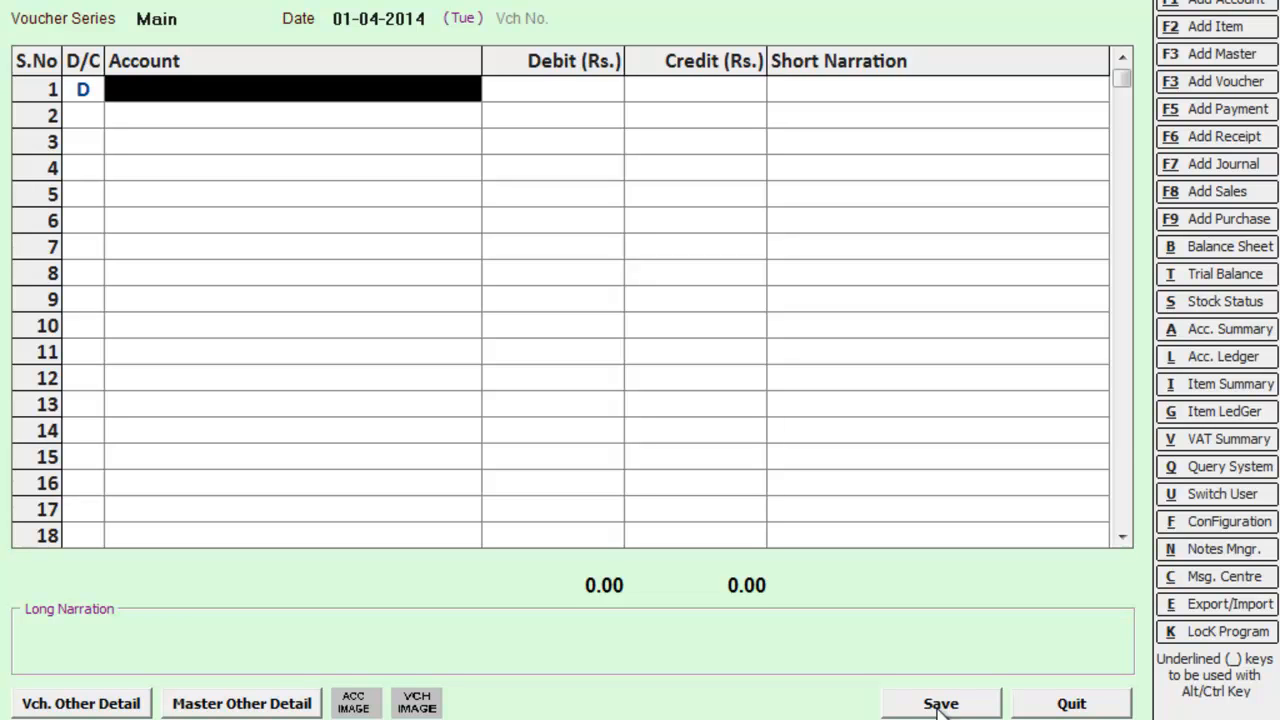
click(940, 705)
text(input vat of)
key(BackSpace)
text(n capital goods)
key(Return)
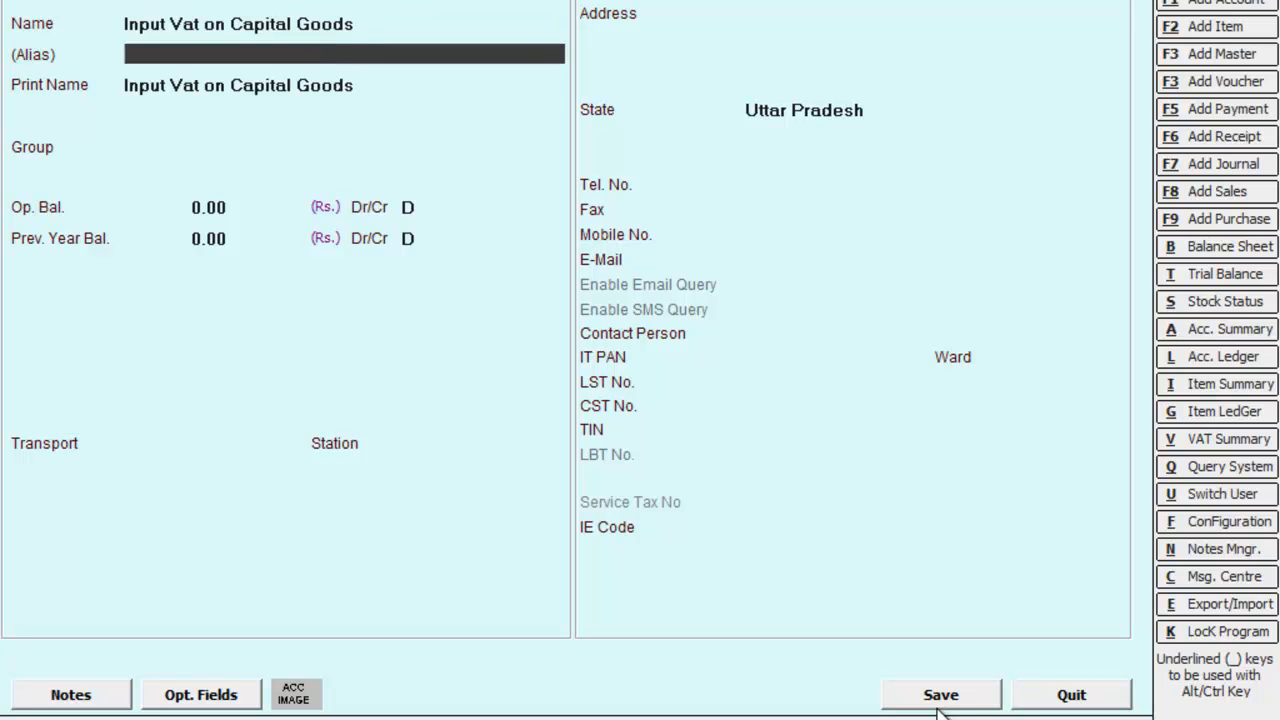
Step: Put Input Vat on Capital Goods in the Duties & Taxes group, keeping the opening and previous year balances at zero
key(Return)
key(Return)
text(d)
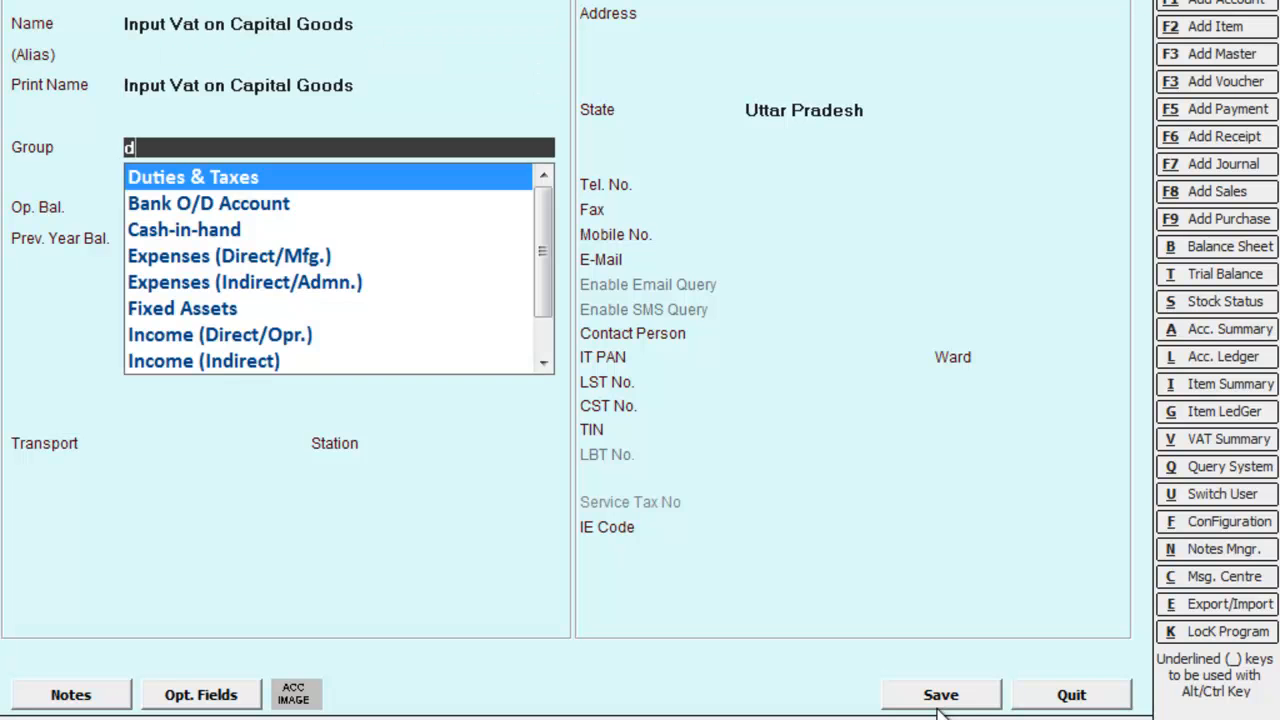
key(Return)
key(Return)
key(Return)
key(Return)
key(Return)
key(Return)
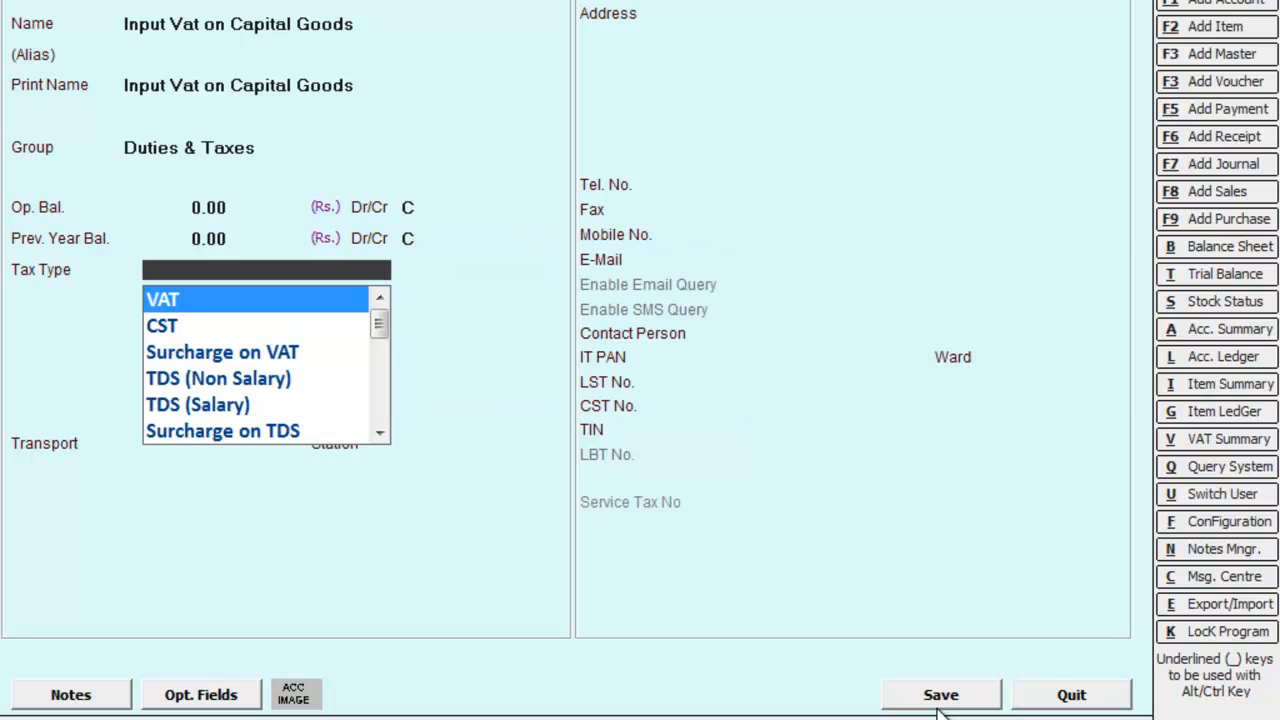
Step: Set the tax type to VAT, accept the remaining defaults, and save the account master for the first voucher line
key(Return)
key(Return)
key(Return)
key(Return)
key(Return)
key(Return)
key(Return)
key(Return)
key(Return)
key(Return)
key(Return)
key(Return)
key(Return)
key(Return)
key(Return)
key(Return)
key(Return)
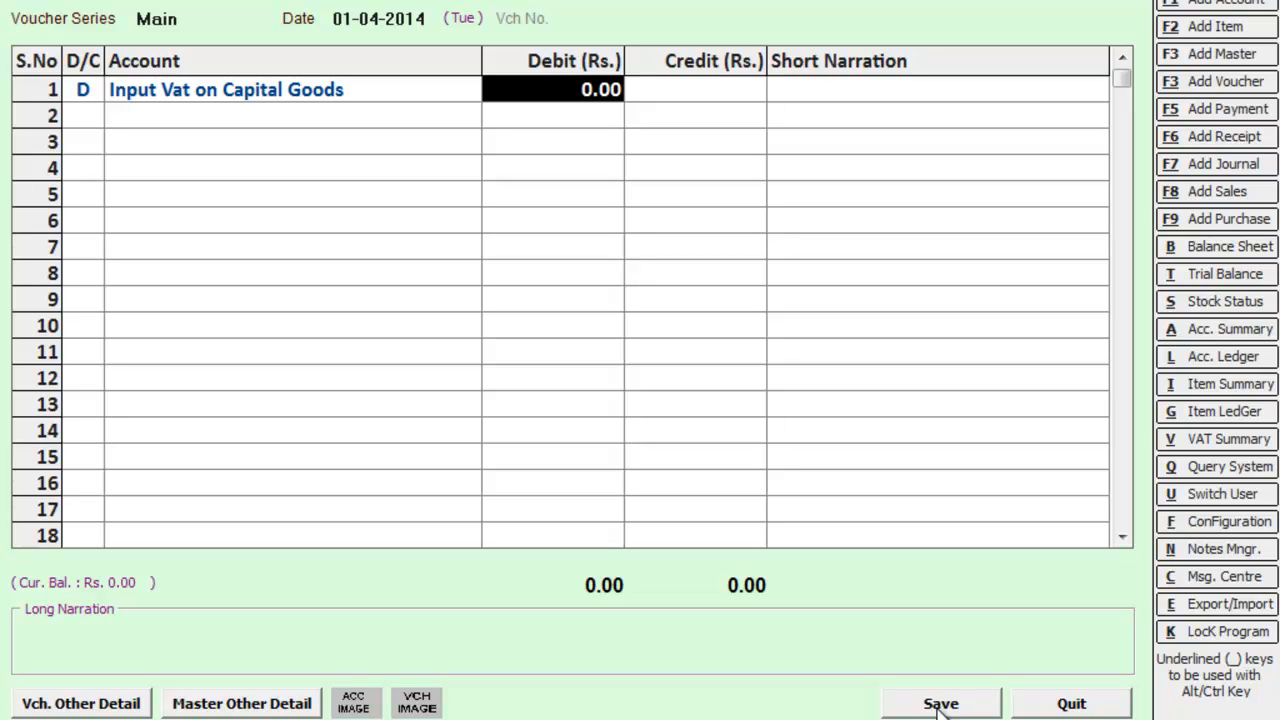
Step: Debit Input Vat on Capital Goods with 1,500 and make the second voucher line a credit
text(15)
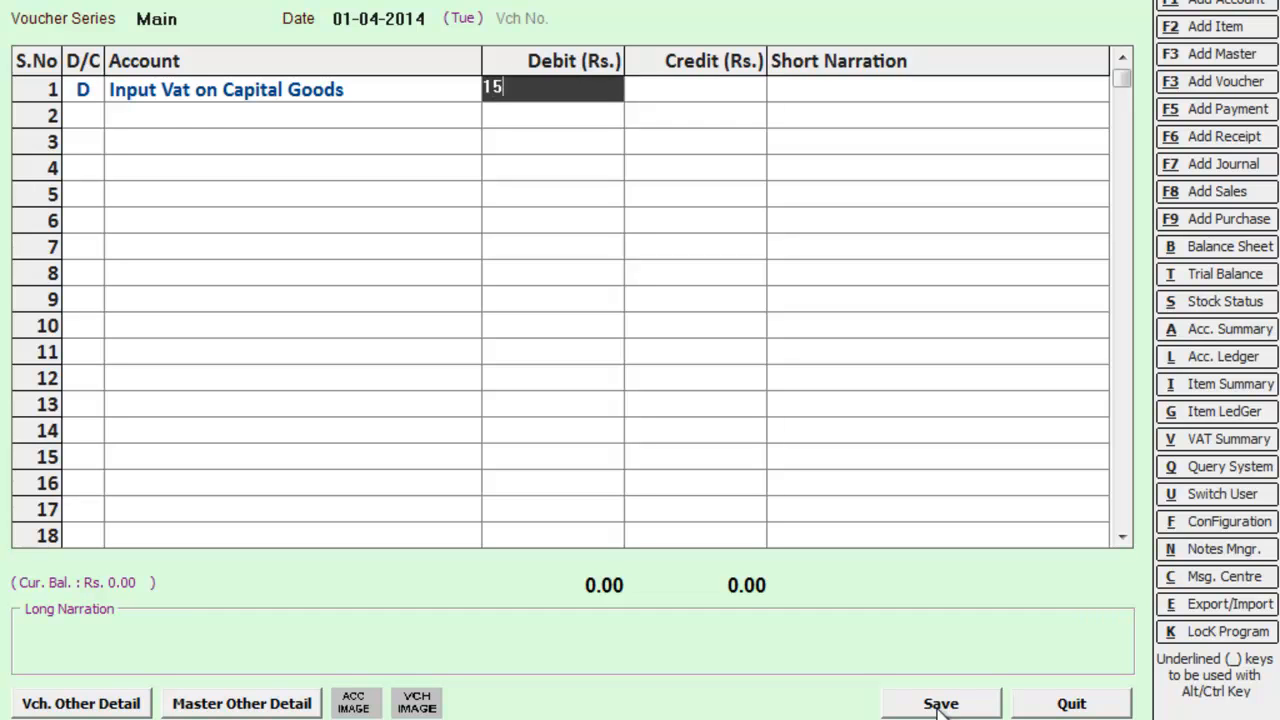
text(00)
key(Return)
key(Return)
key(Return)
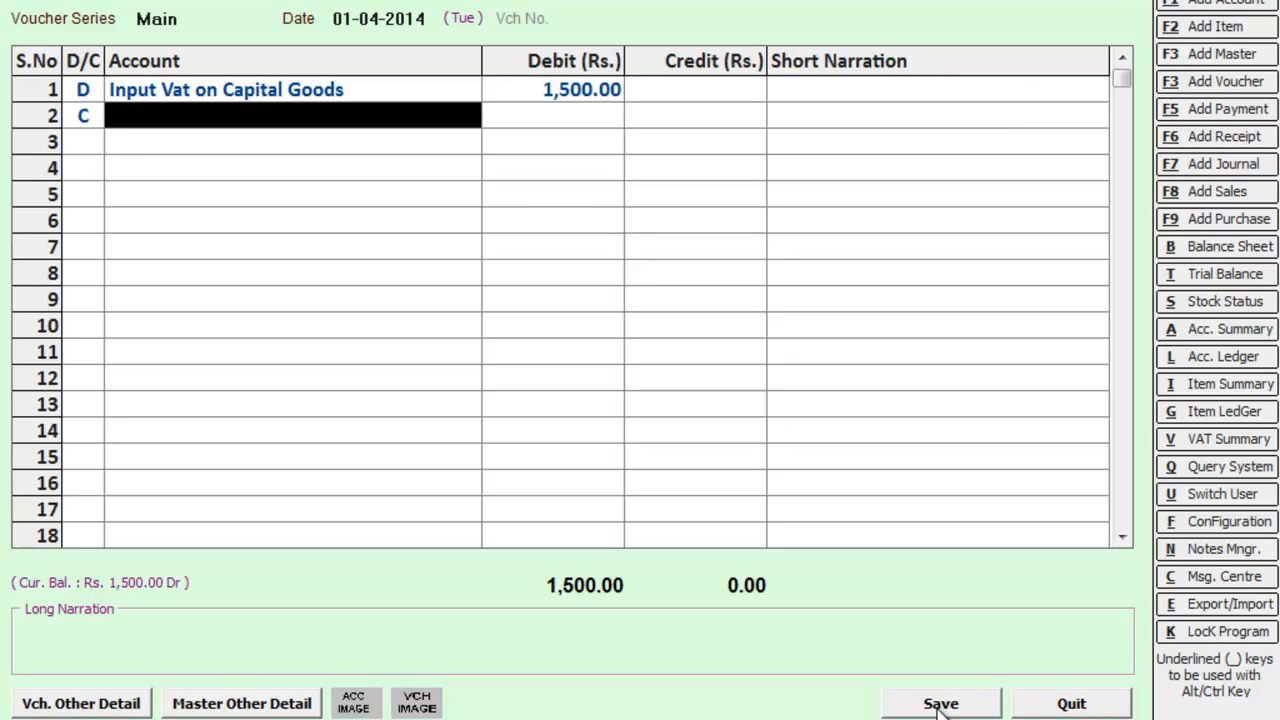
Step: Credit Vat Credit Deffered with 1,500 on the second line, leaving its short narration blank
text(v)
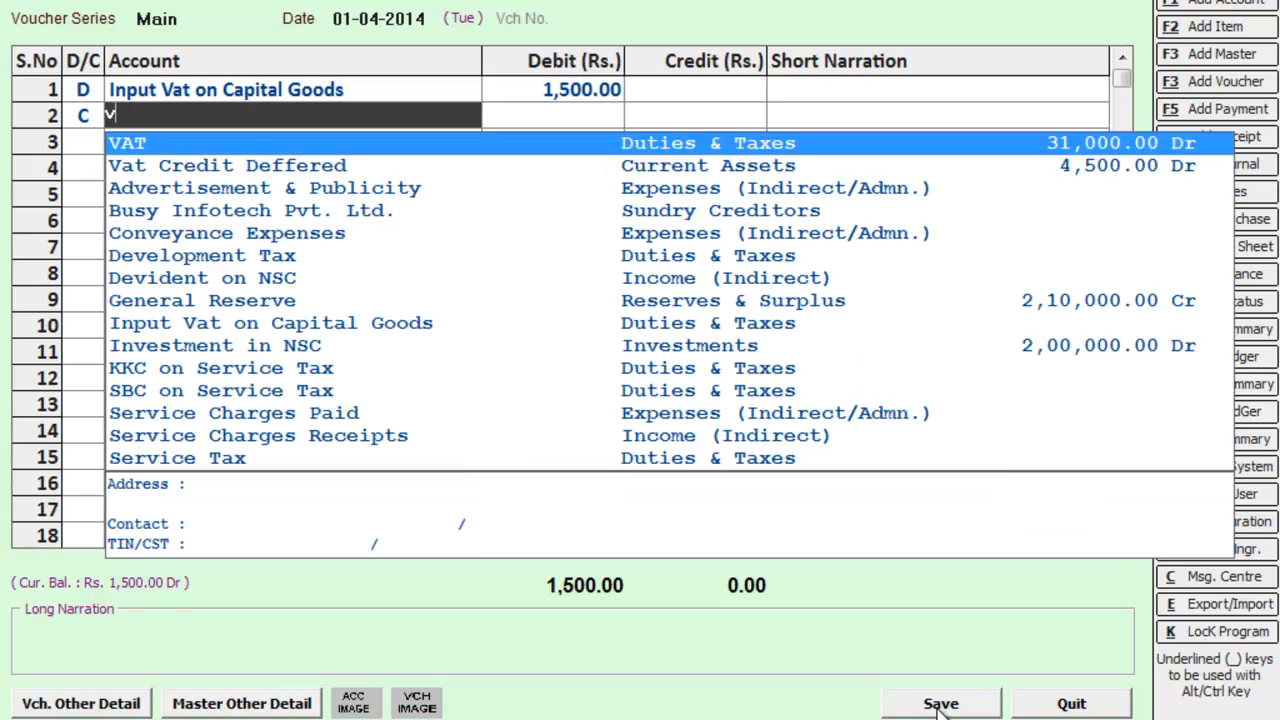
key(Down)
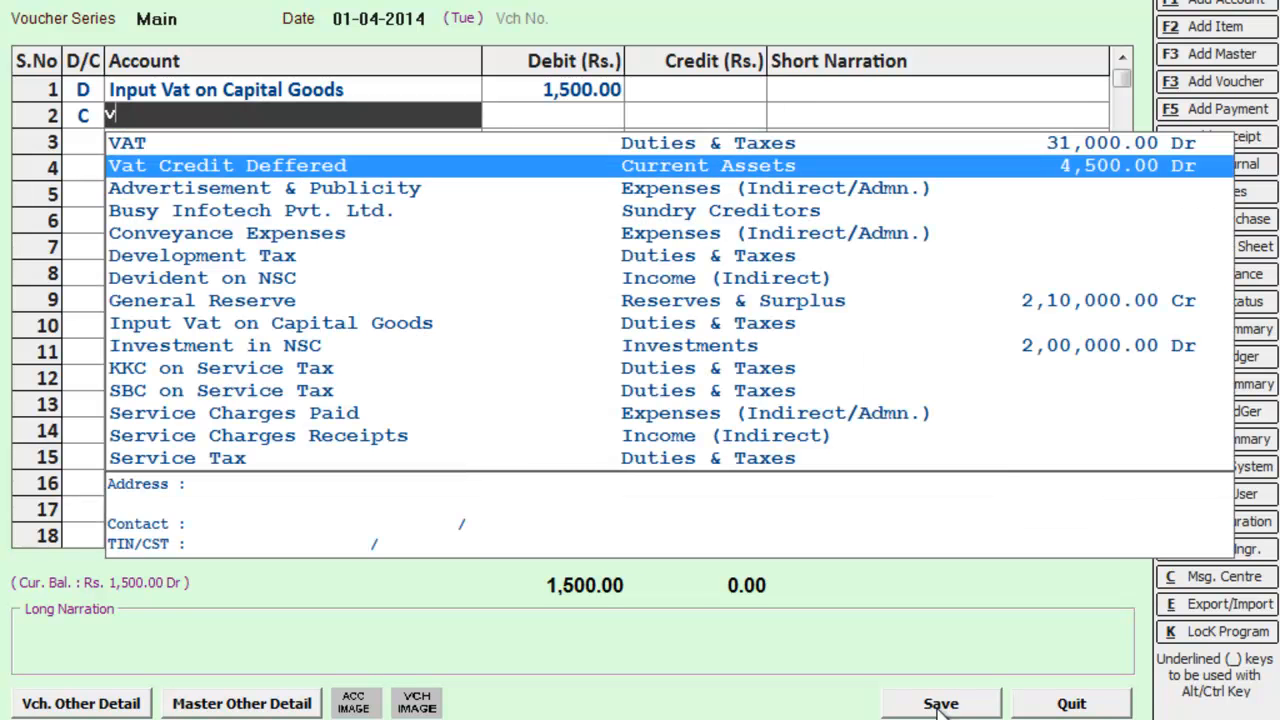
key(Return)
key(Return)
key(Return)
key(Return)
key(Return)
key(Return)
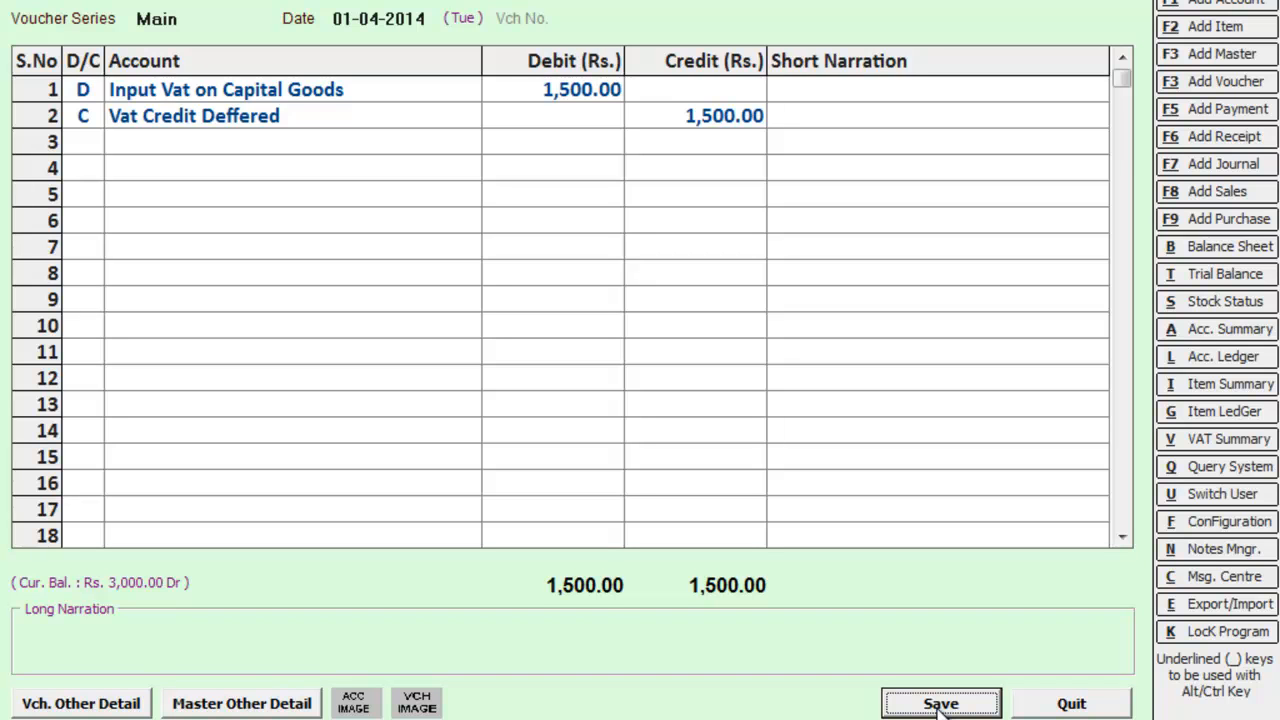
Step: Save the voucher with VAT adjustment details as Input Tax Adjustment, amount 1,500, and zero sale amount, VAT % and surcharge
click(940, 704)
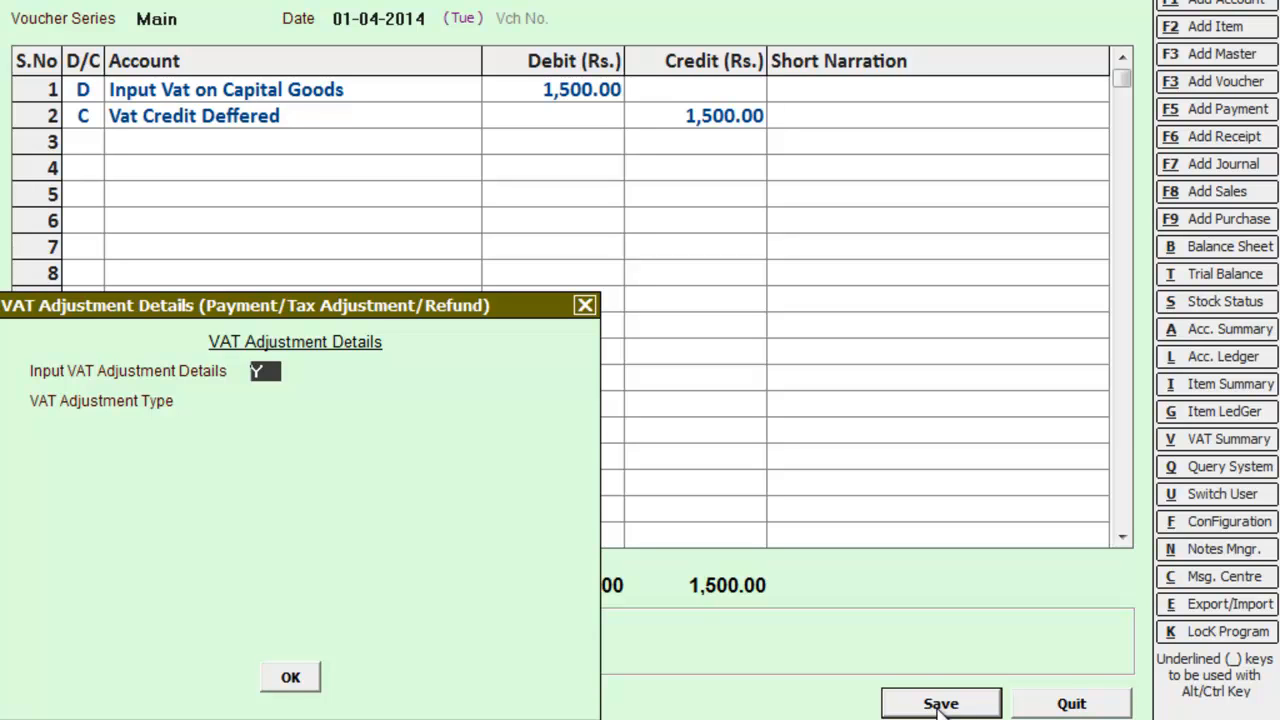
key(Return)
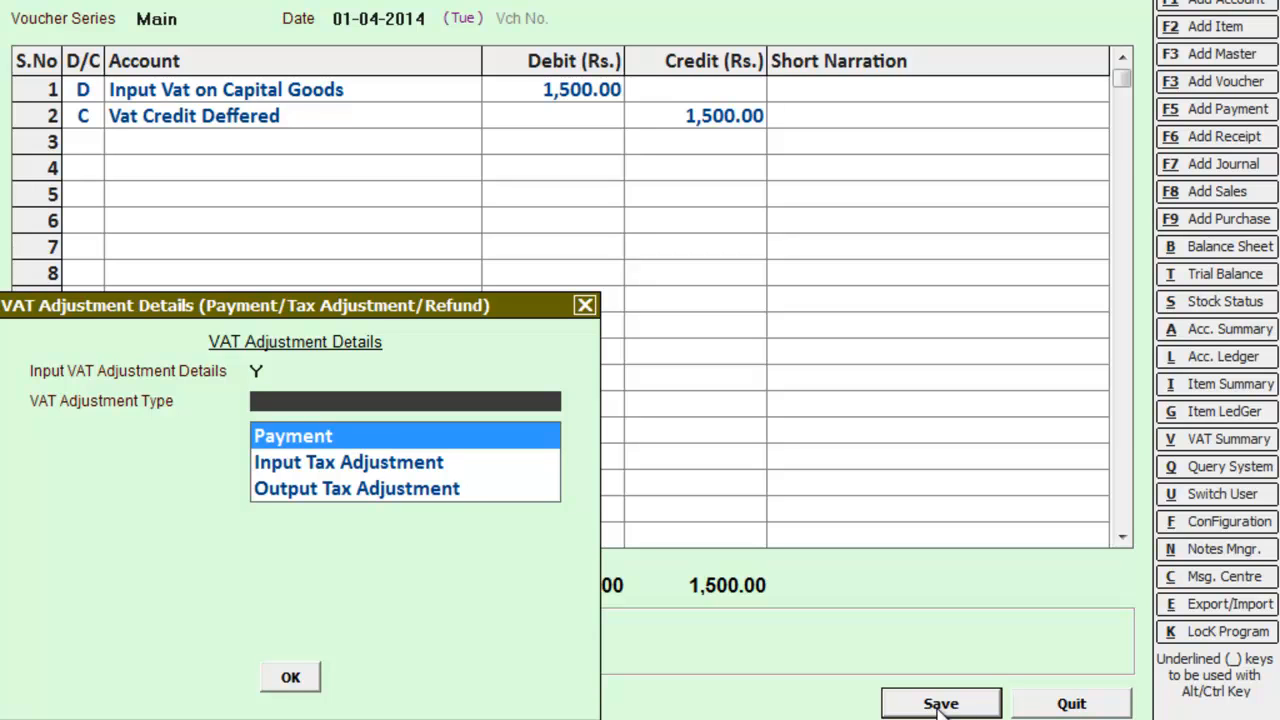
key(Down)
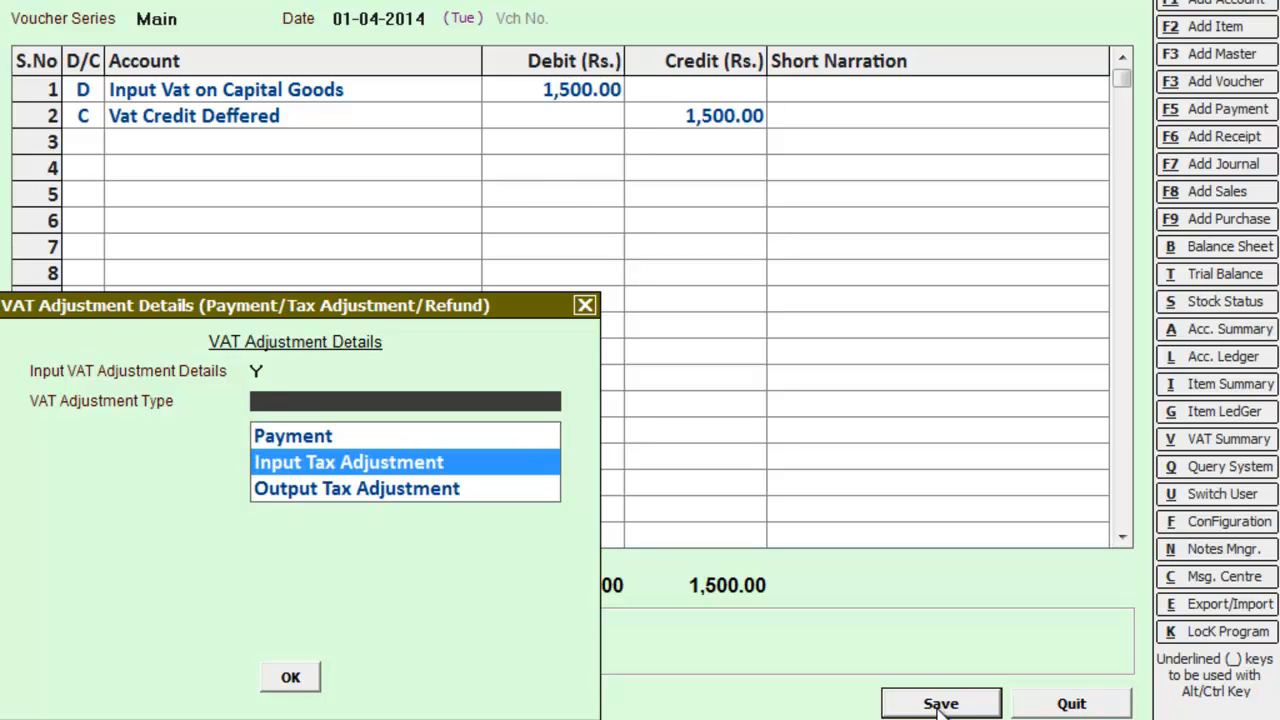
key(Return)
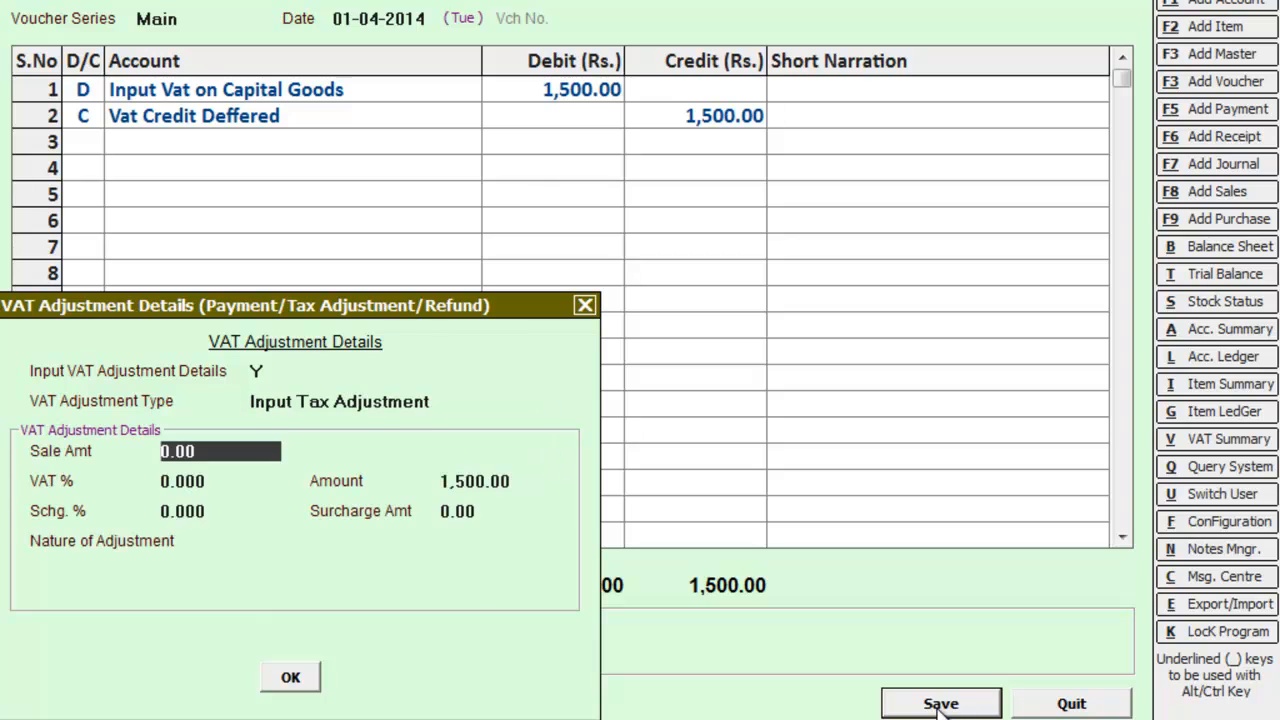
key(Return)
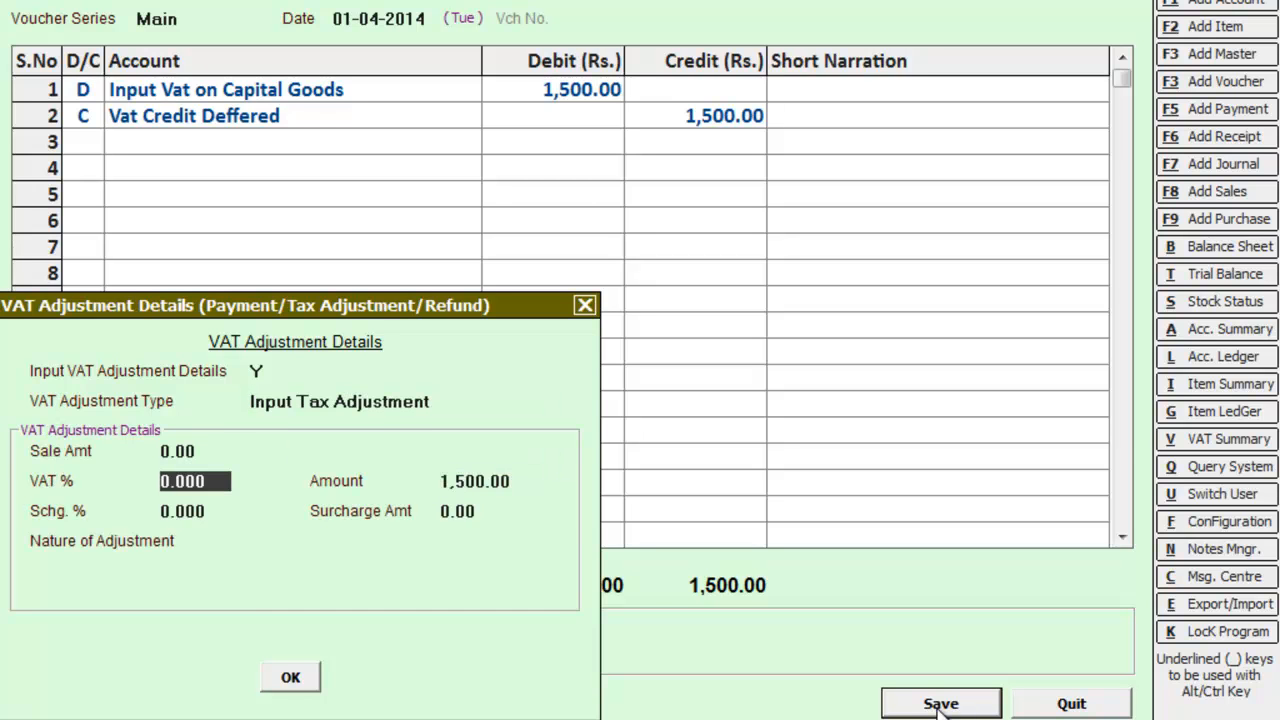
key(Return)
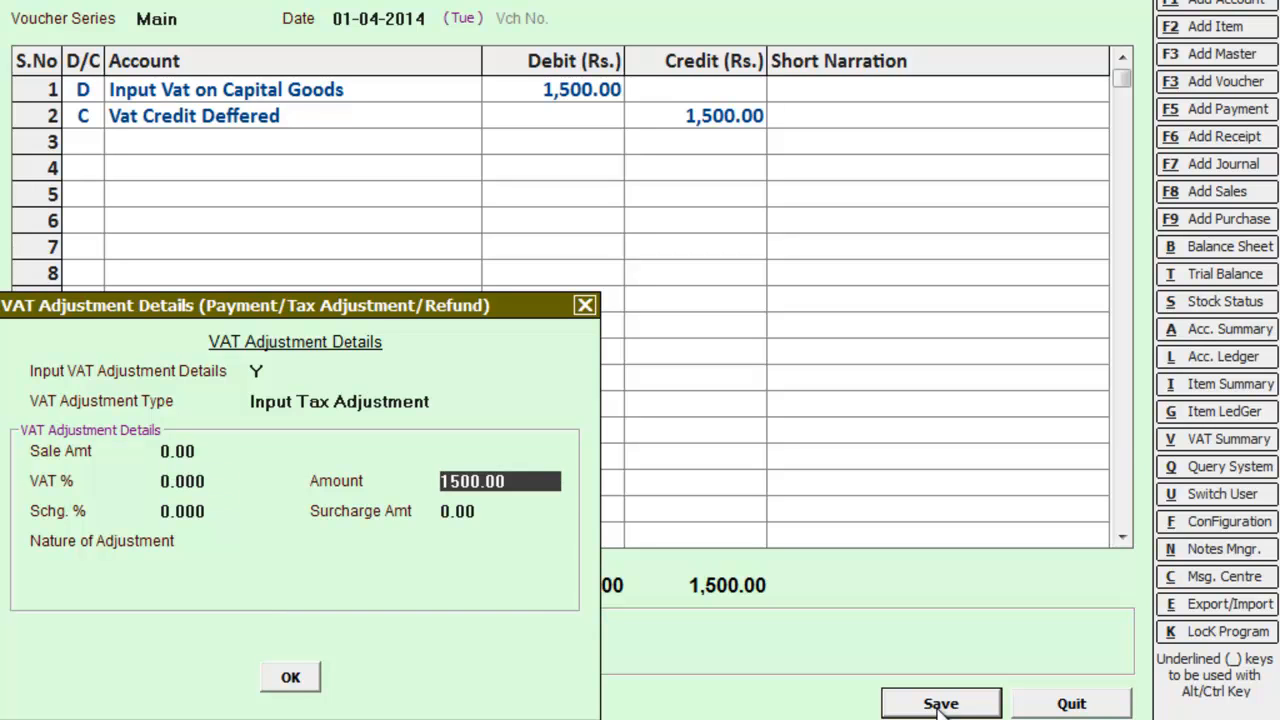
key(Return)
key(Return)
key(Return)
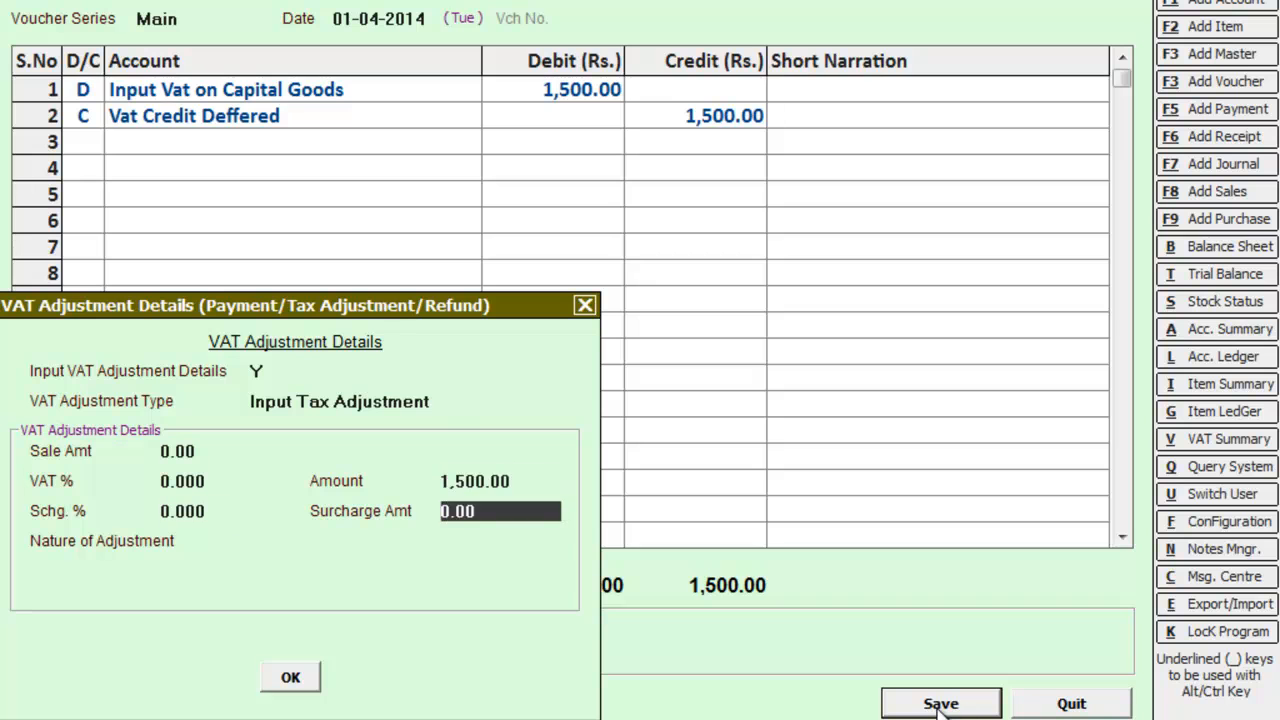
Step: Set the nature of adjustment to On A/c of Capital Purchases and confirm the VAT adjustment details
key(Down)
key(Down)
key(Down)
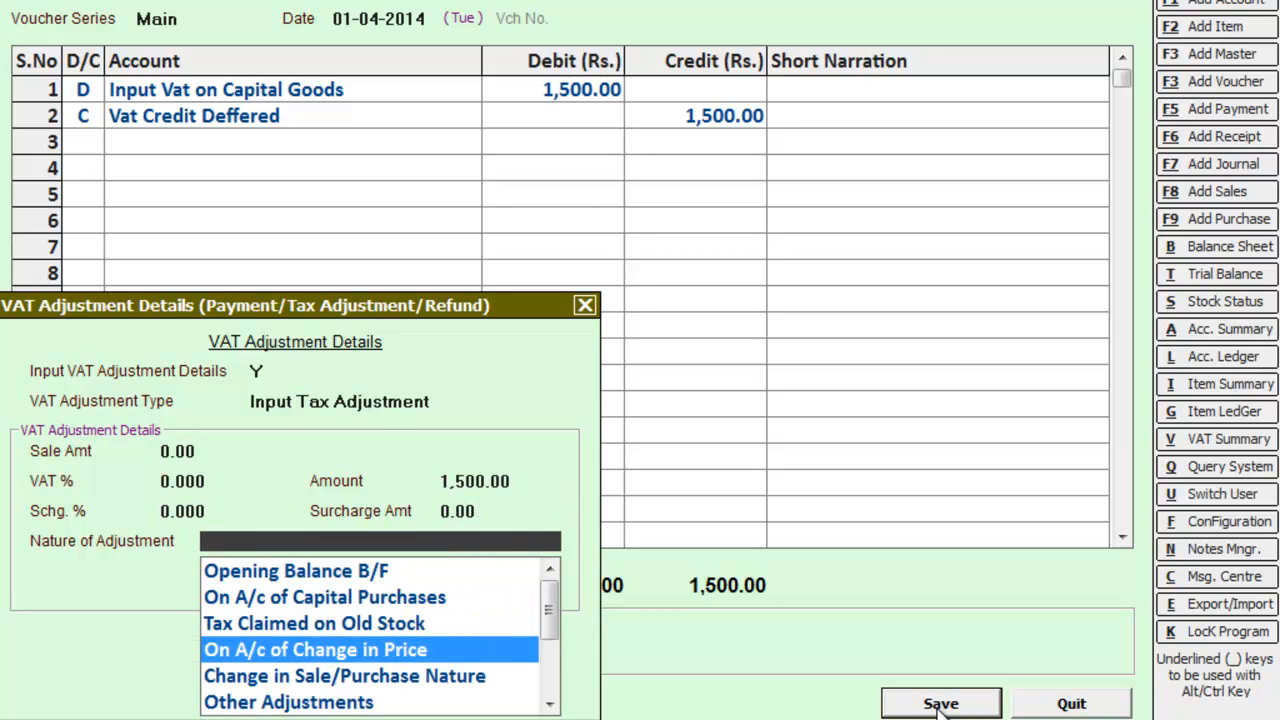
key(Up)
key(Up)
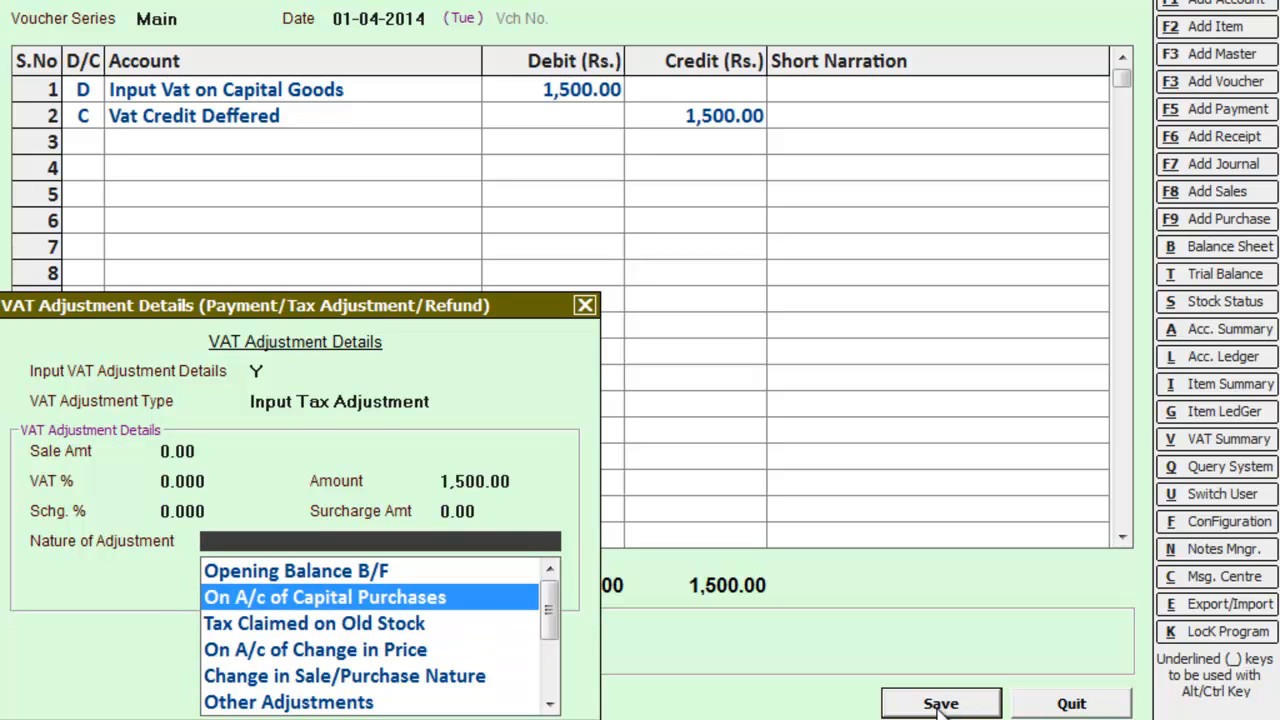
key(Return)
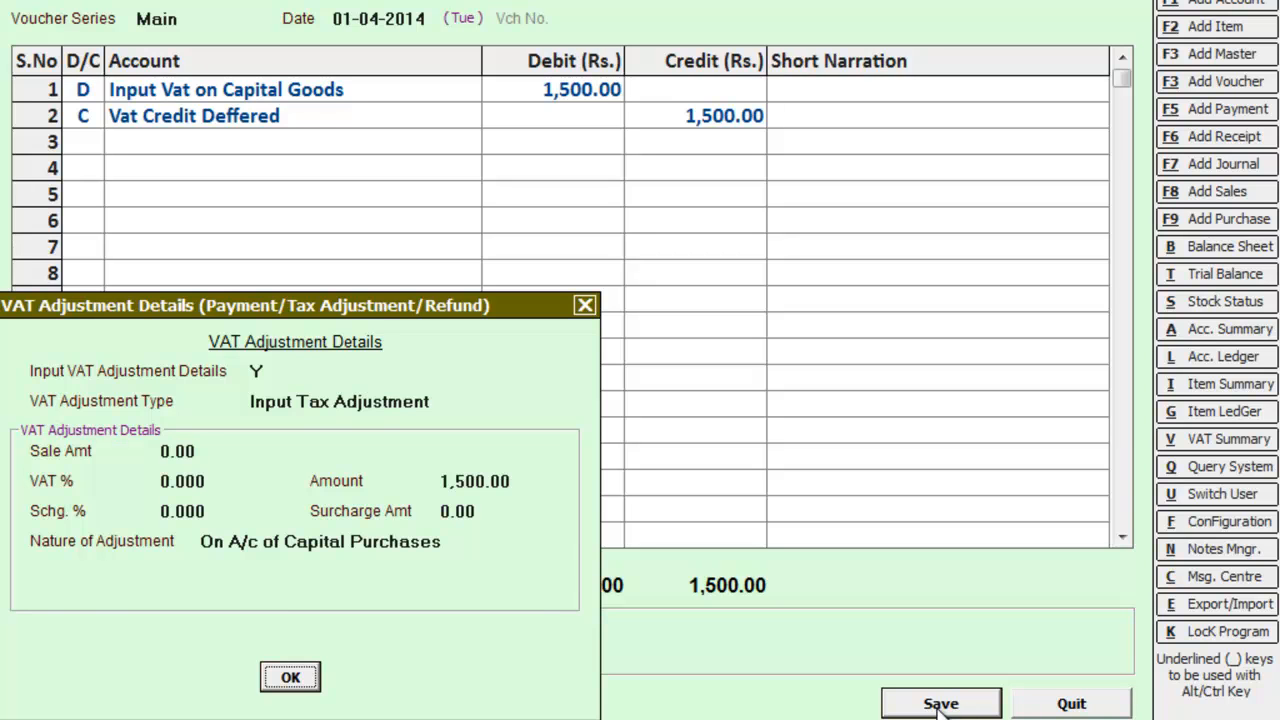
key(Return)
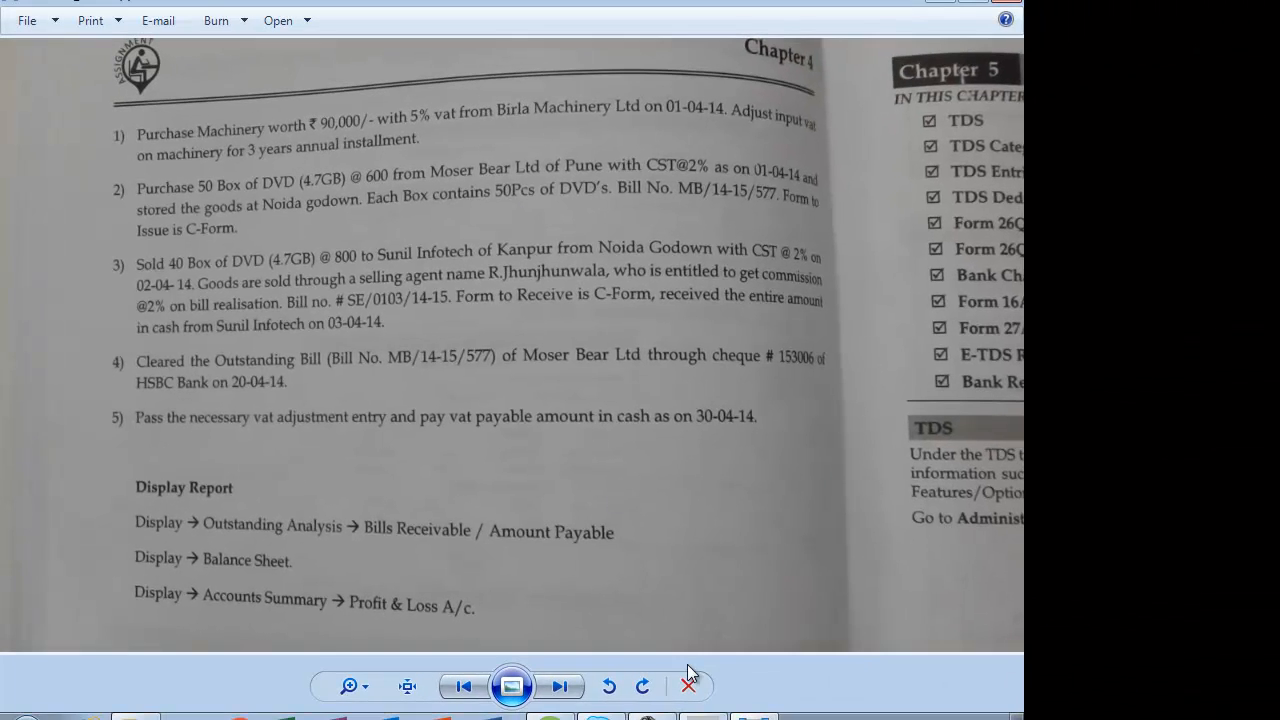
Step: Switch from the assignment image back to Busy and leave the blank journal voucher without an entry
click(689, 685)
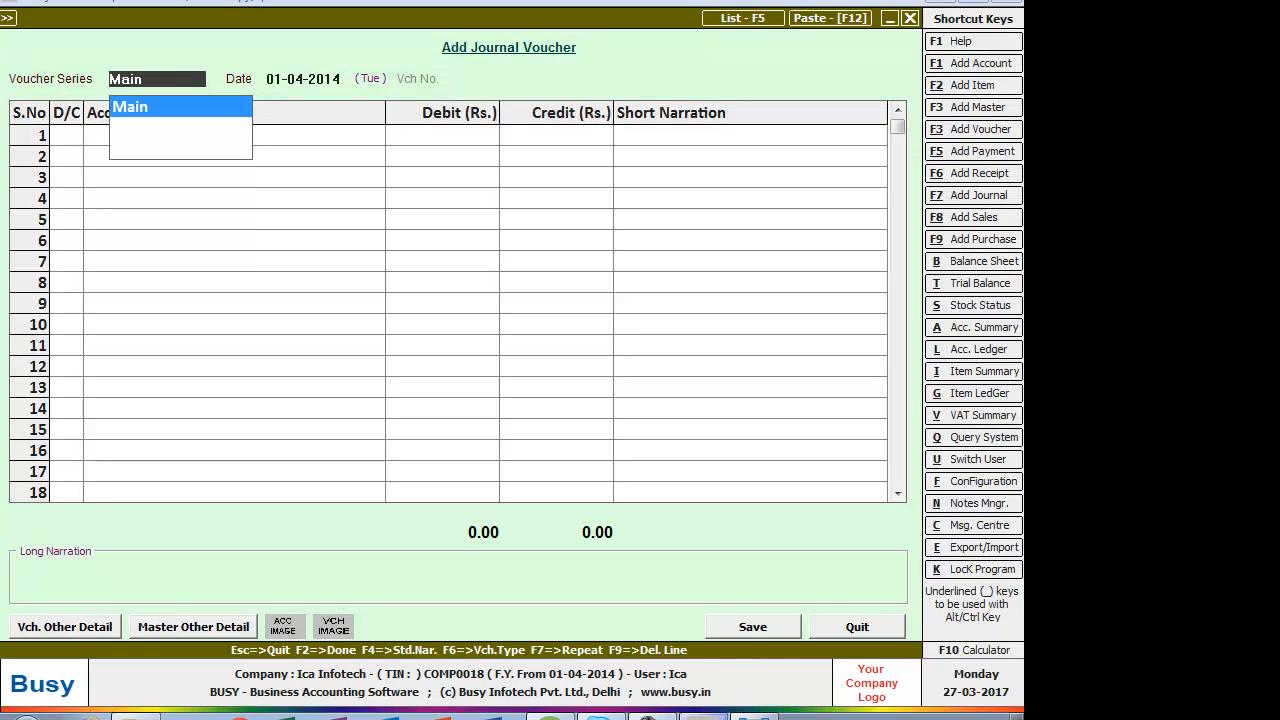
key(Escape)
key(Escape)
key(Escape)
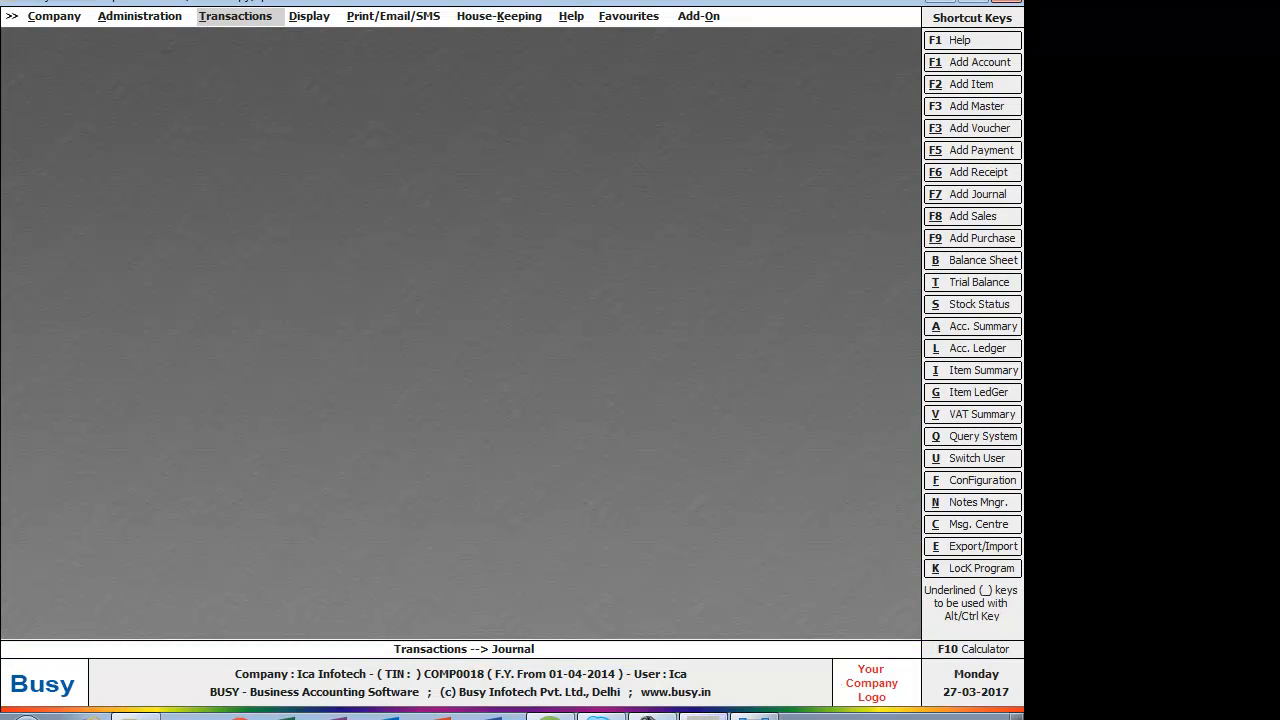
Step: Open the Inventory section of the company's Features / Options configuration
key(Left)
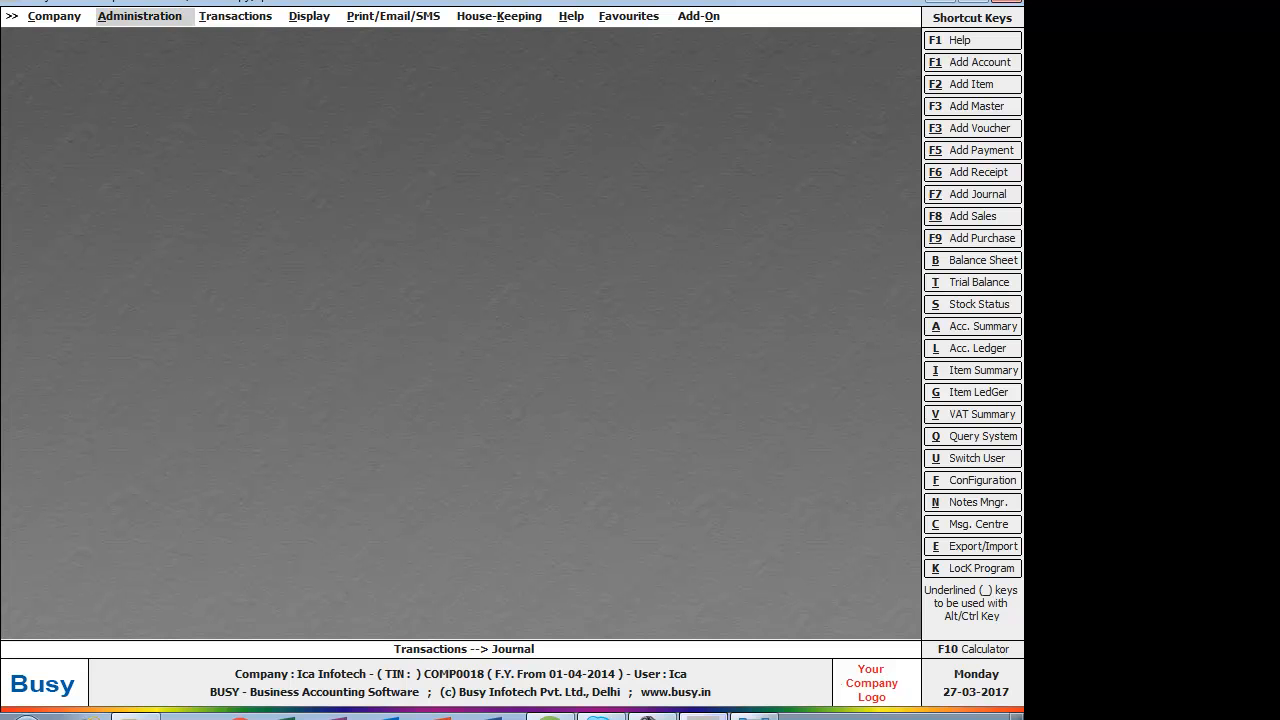
key(Return)
key(Down)
key(Return)
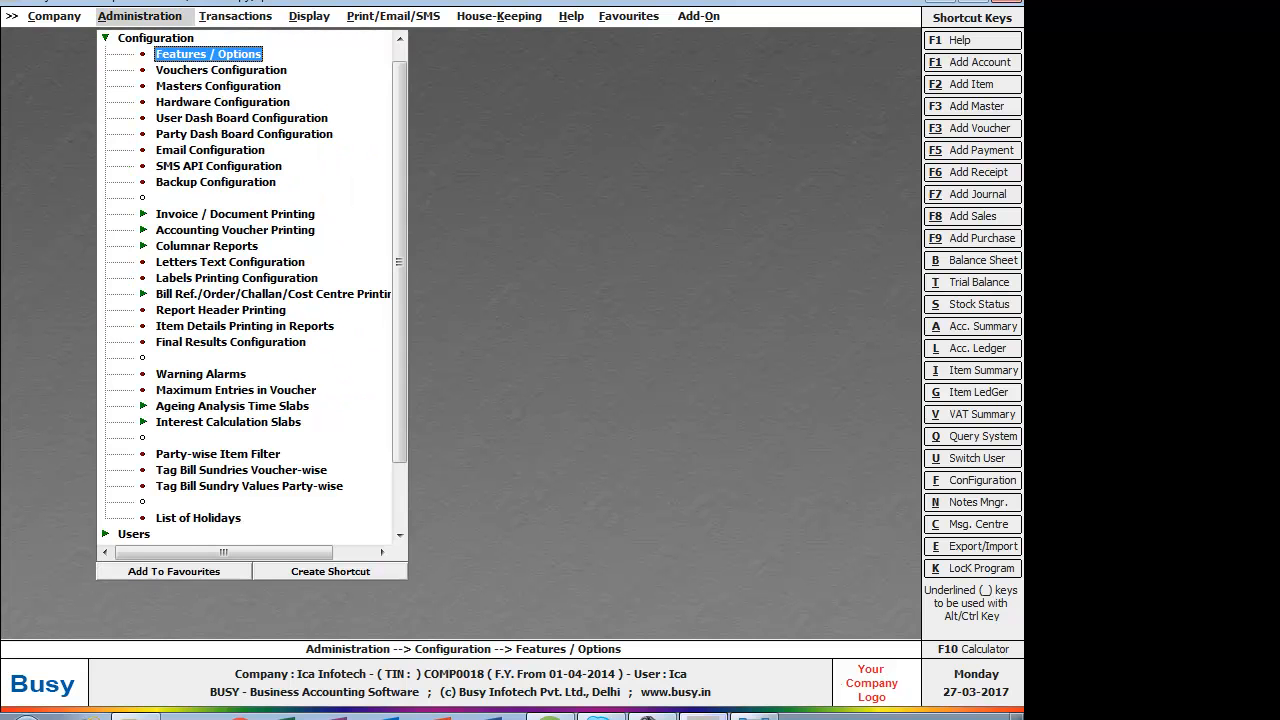
key(Return)
key(Down)
key(Down)
key(Down)
key(Down)
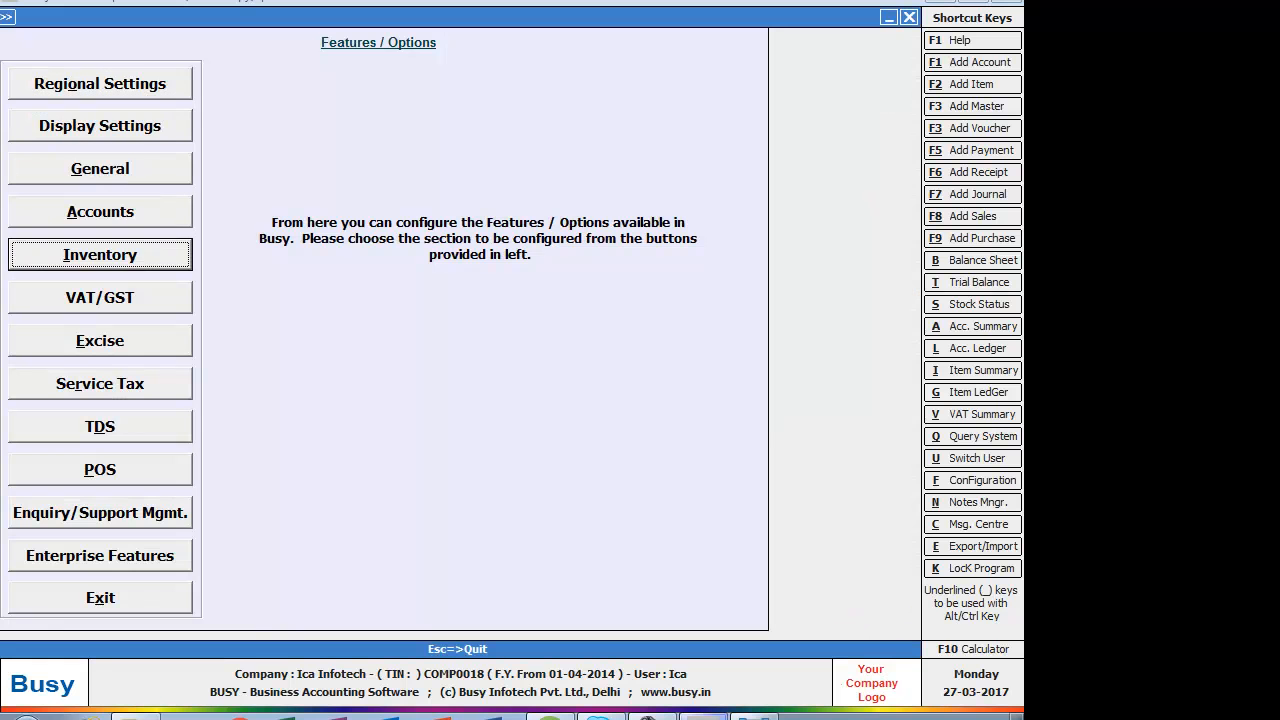
key(Return)
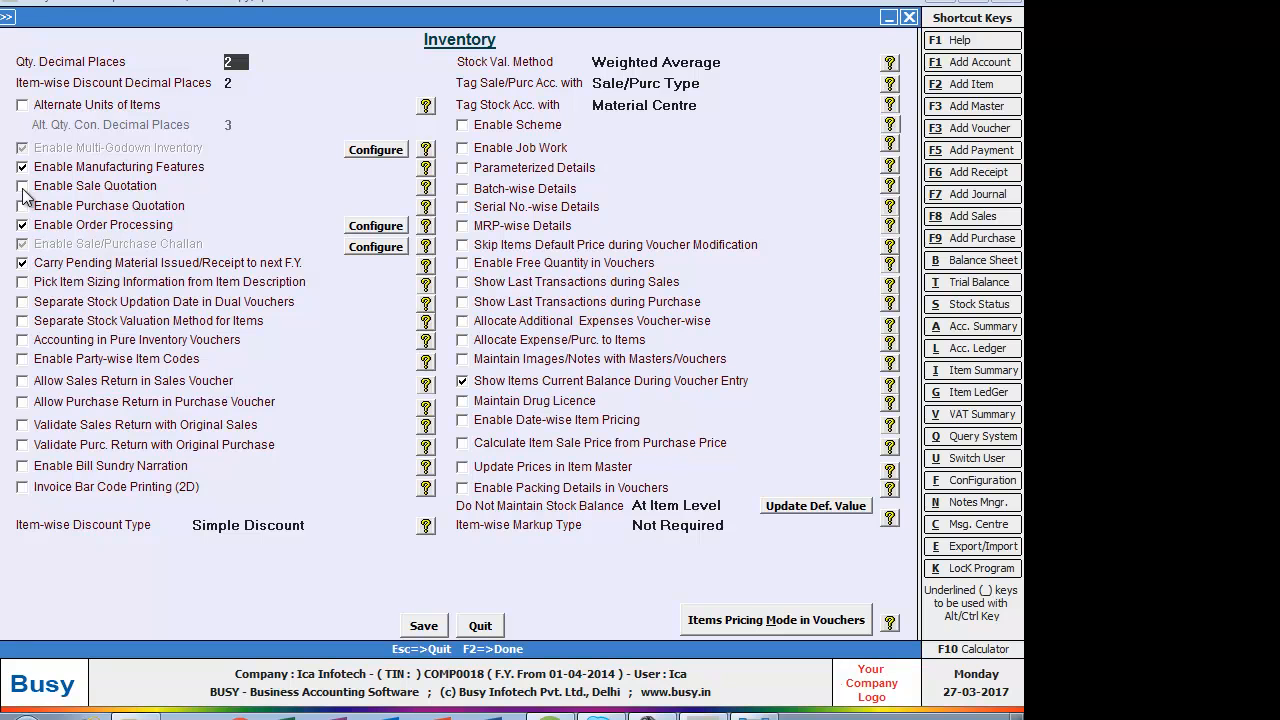
Step: Enable Alternate Units of Items, keep alternate quantity changes allowed in vouchers, and save the inventory configuration
click(22, 106)
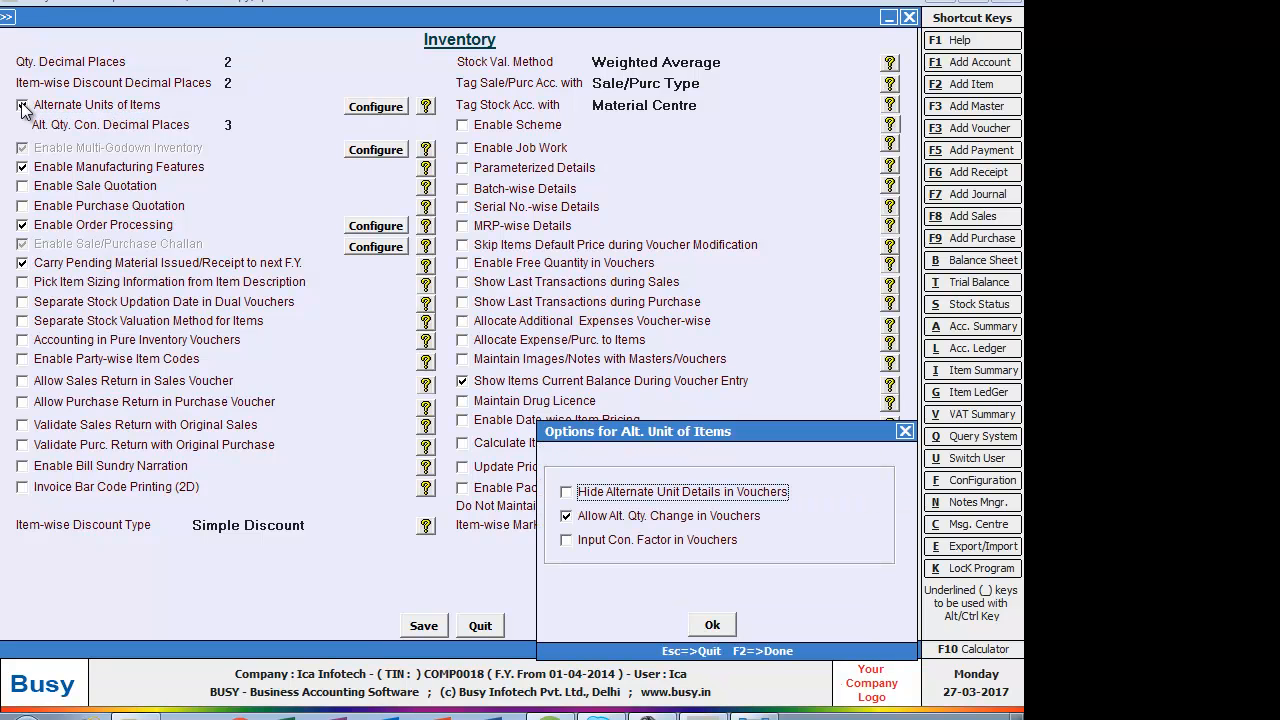
click(704, 626)
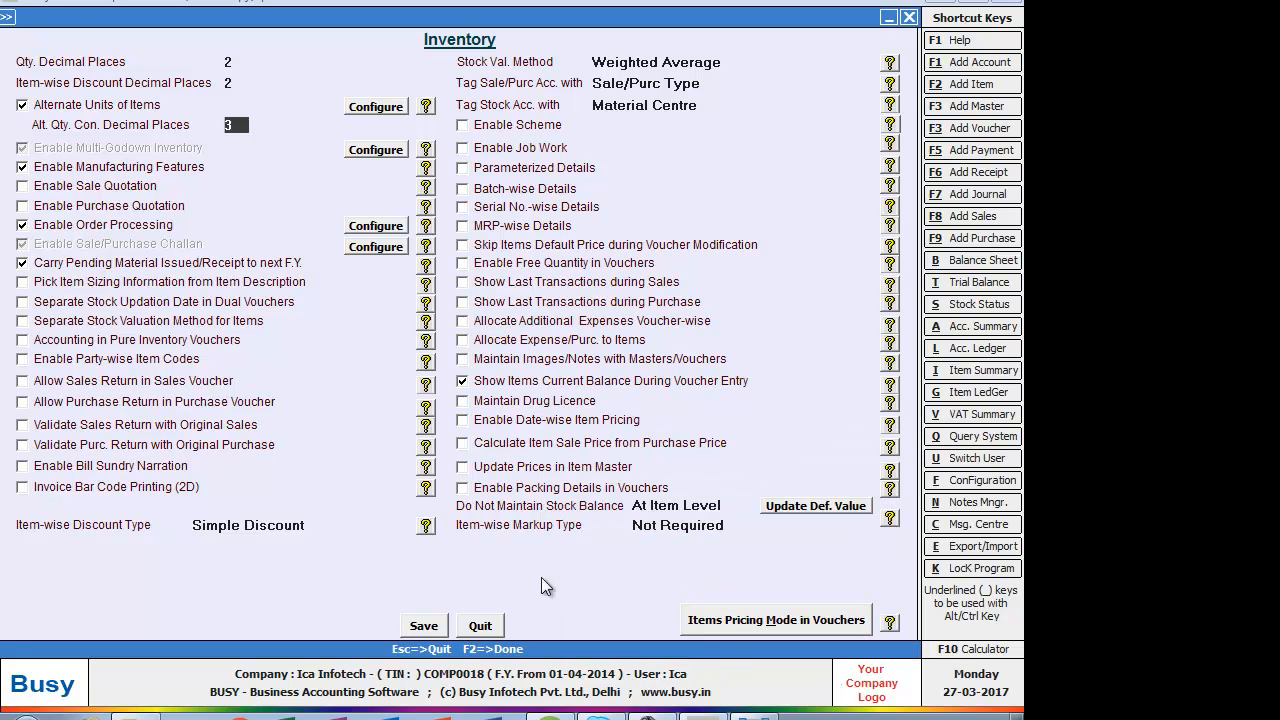
click(428, 626)
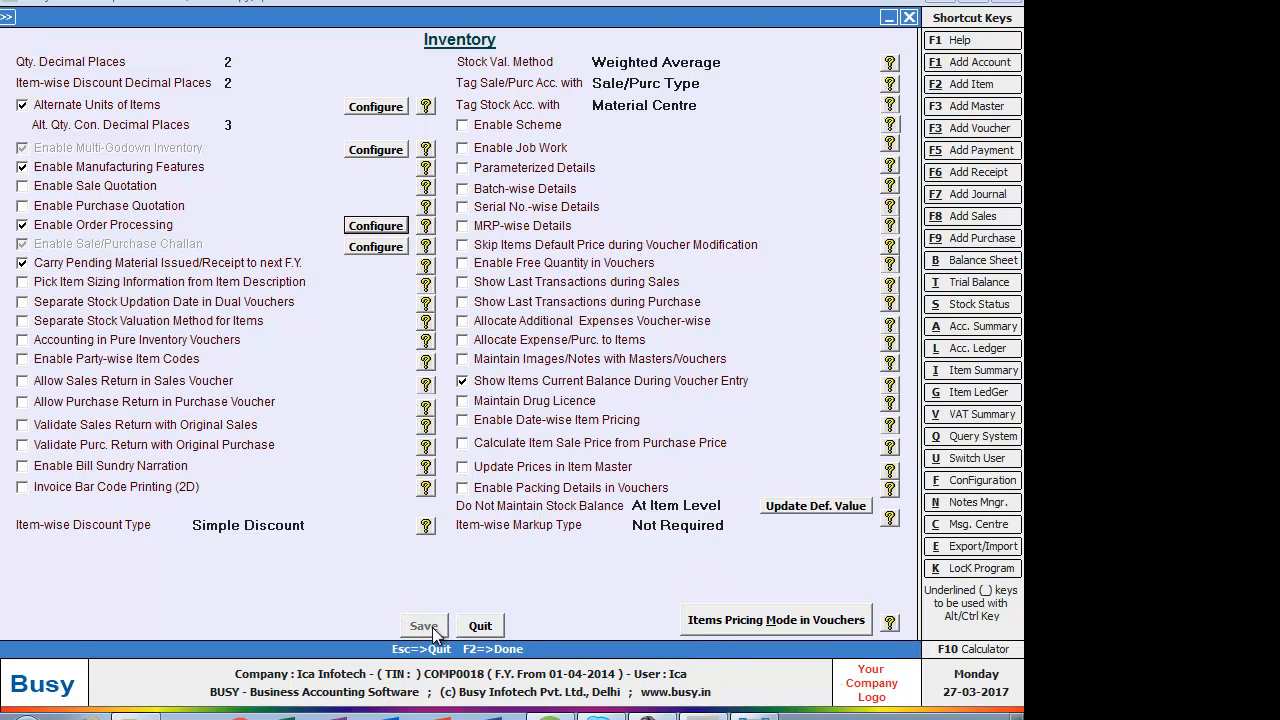
key(Escape)
key(Escape)
key(Escape)
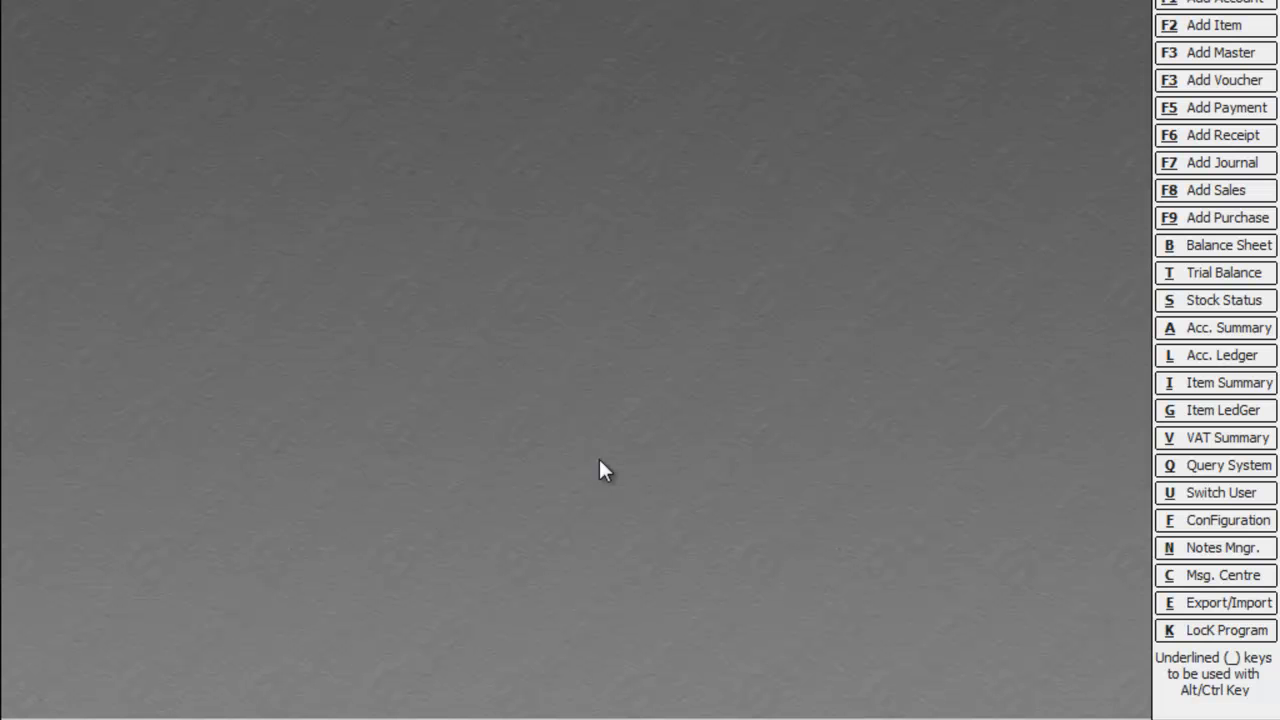
Step: Start a new purchase voucher in series Main dated 01-04-2014 with voucher number Pur/u765
key(Return)
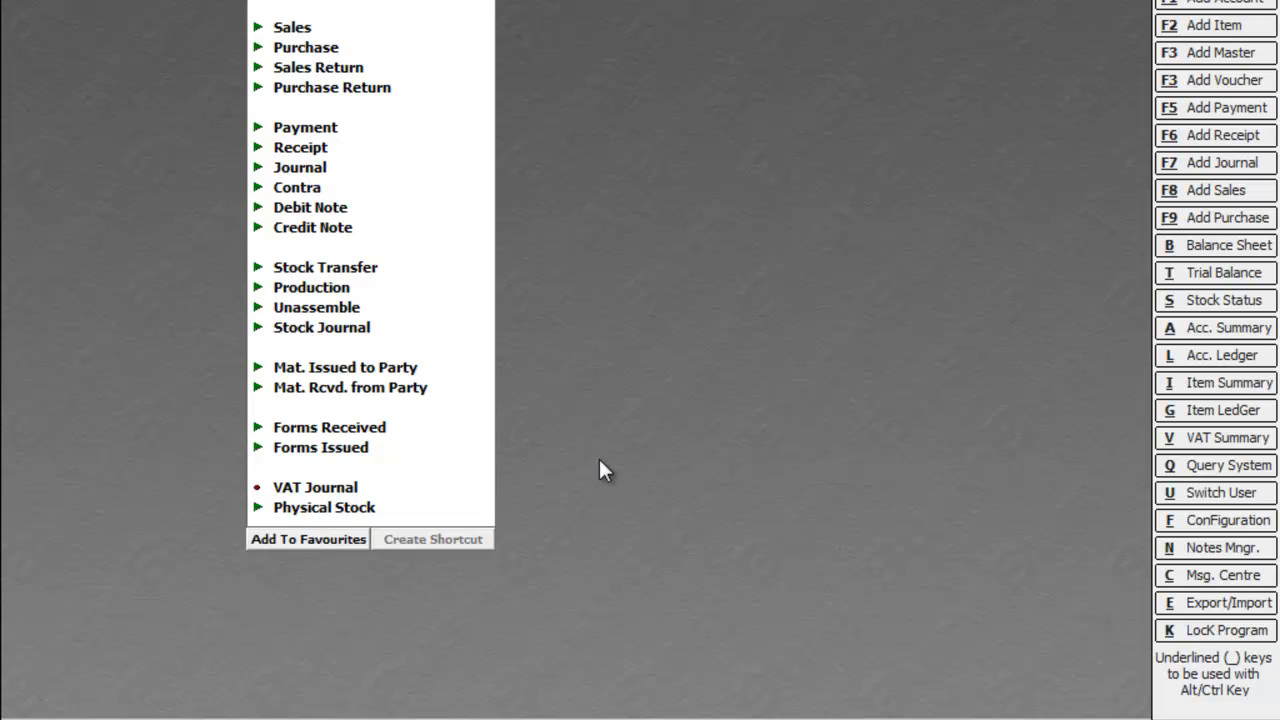
key(Down)
key(Down)
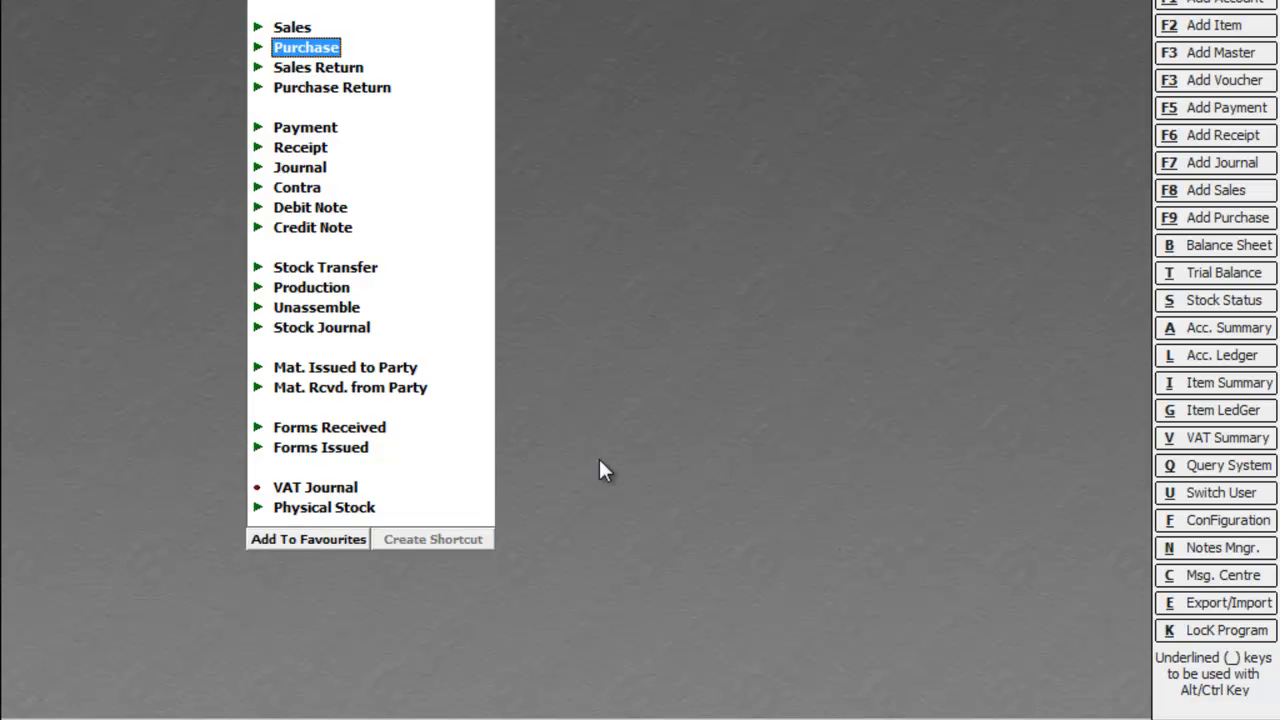
key(Return)
key(Return)
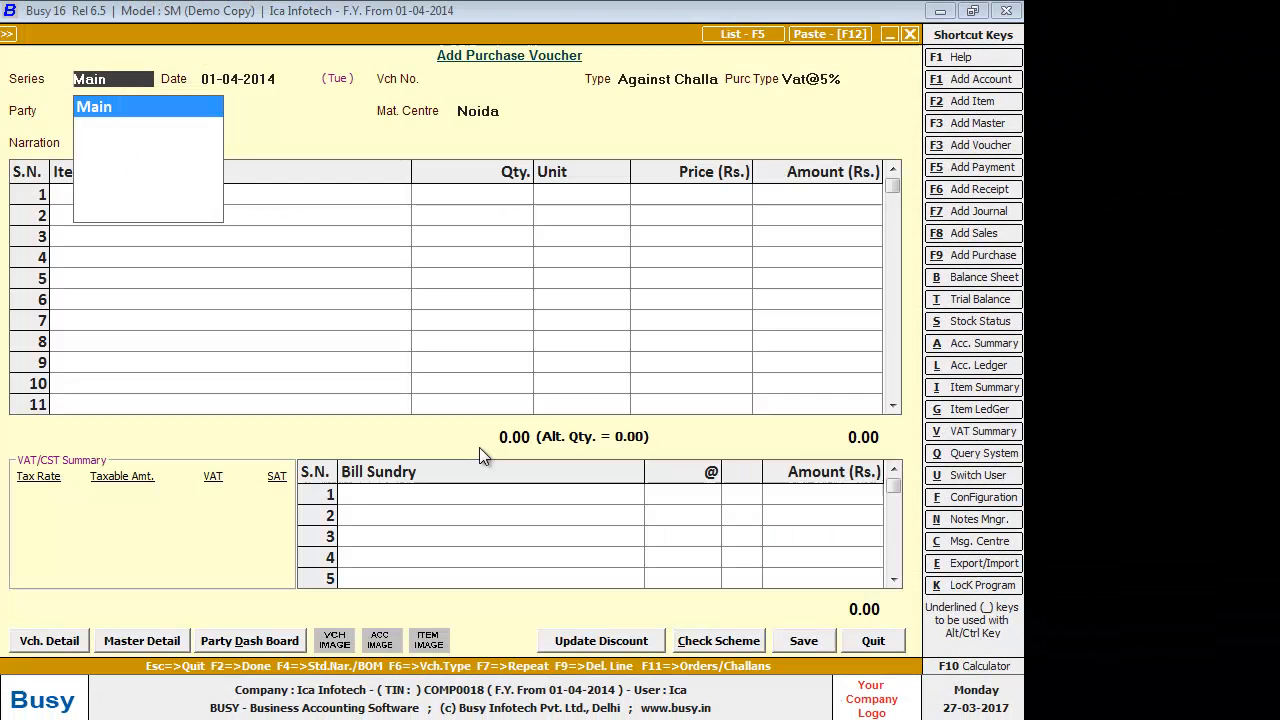
key(Return)
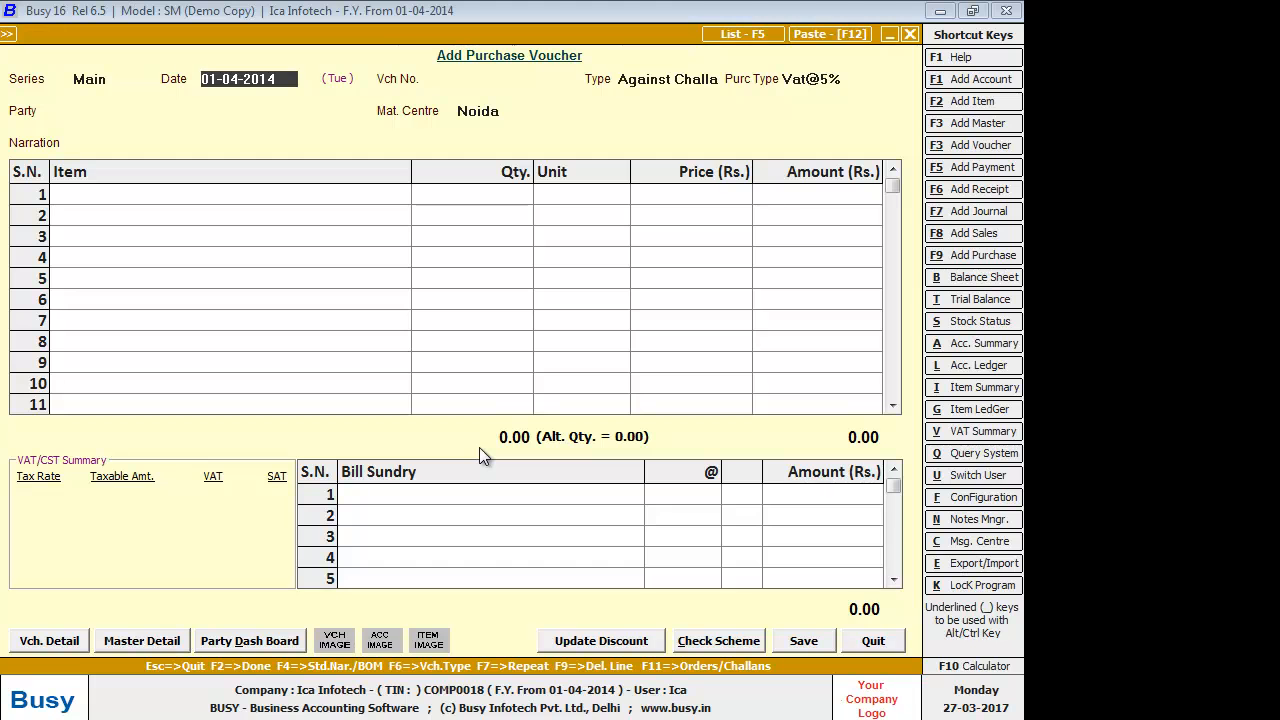
key(Return)
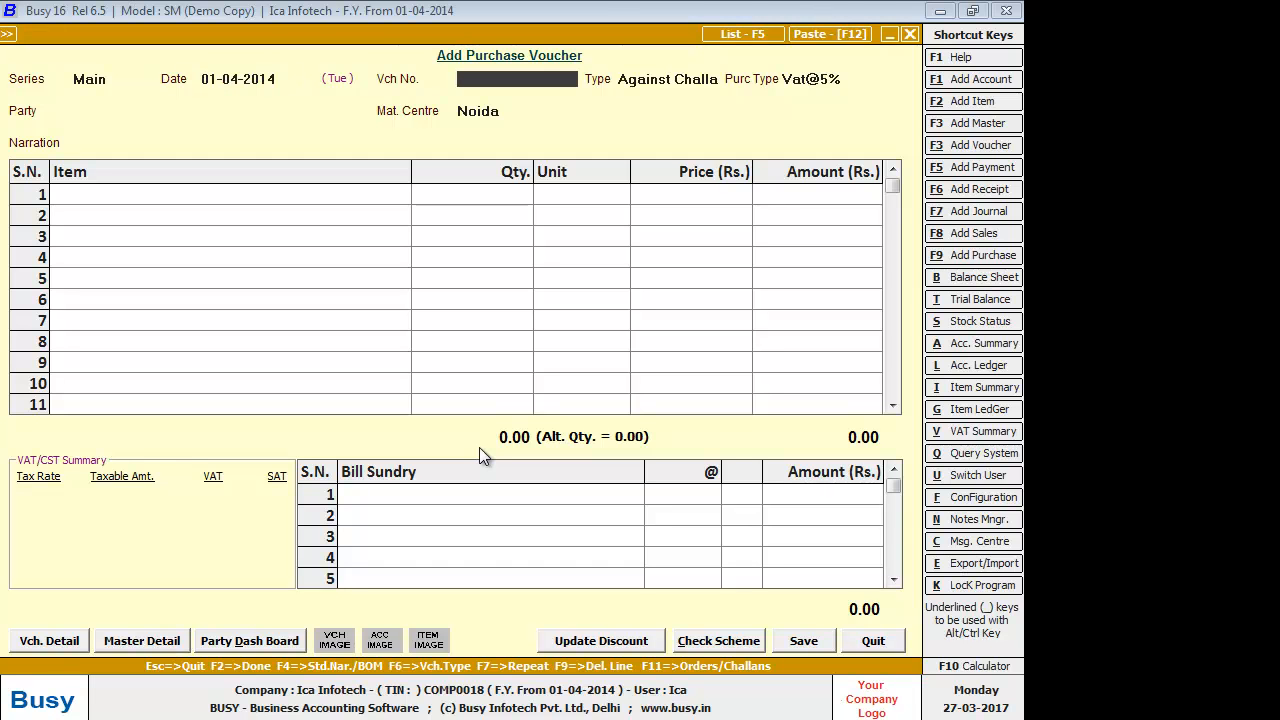
text(pur/u765)
key(Return)
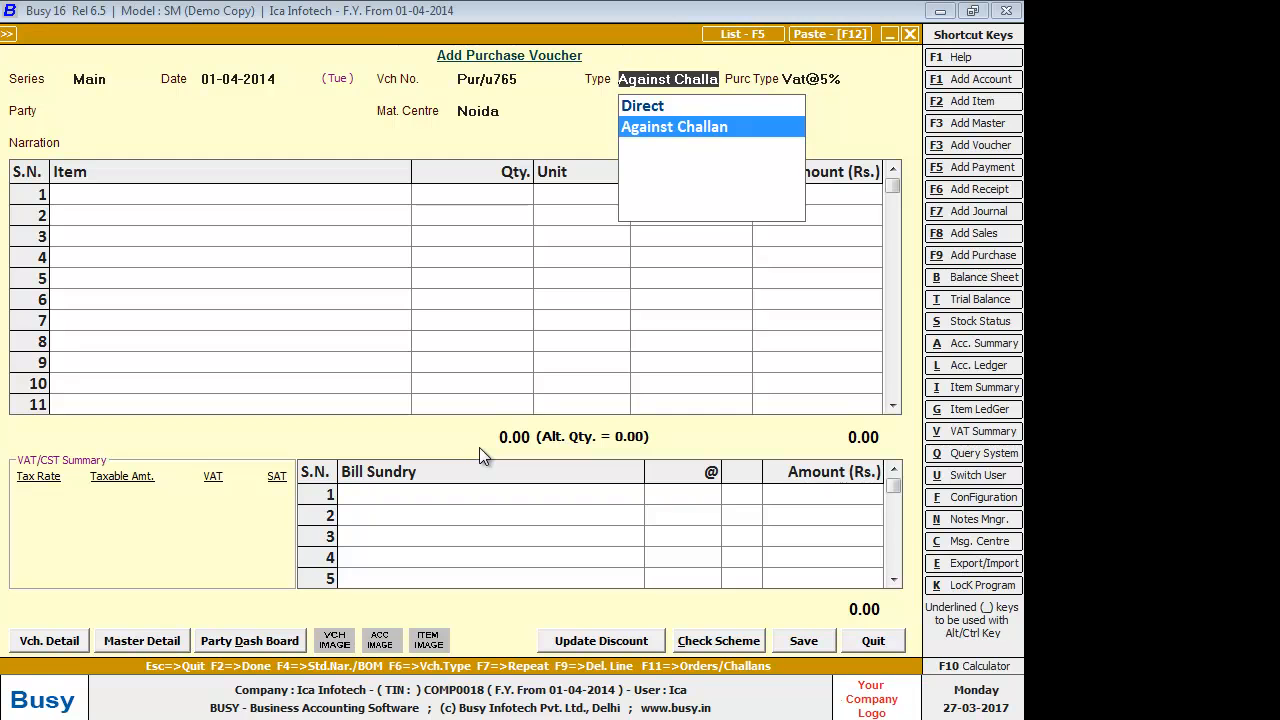
Step: Set the voucher's type to Direct and its purchase type to C/C-Form
key(Up)
key(Return)
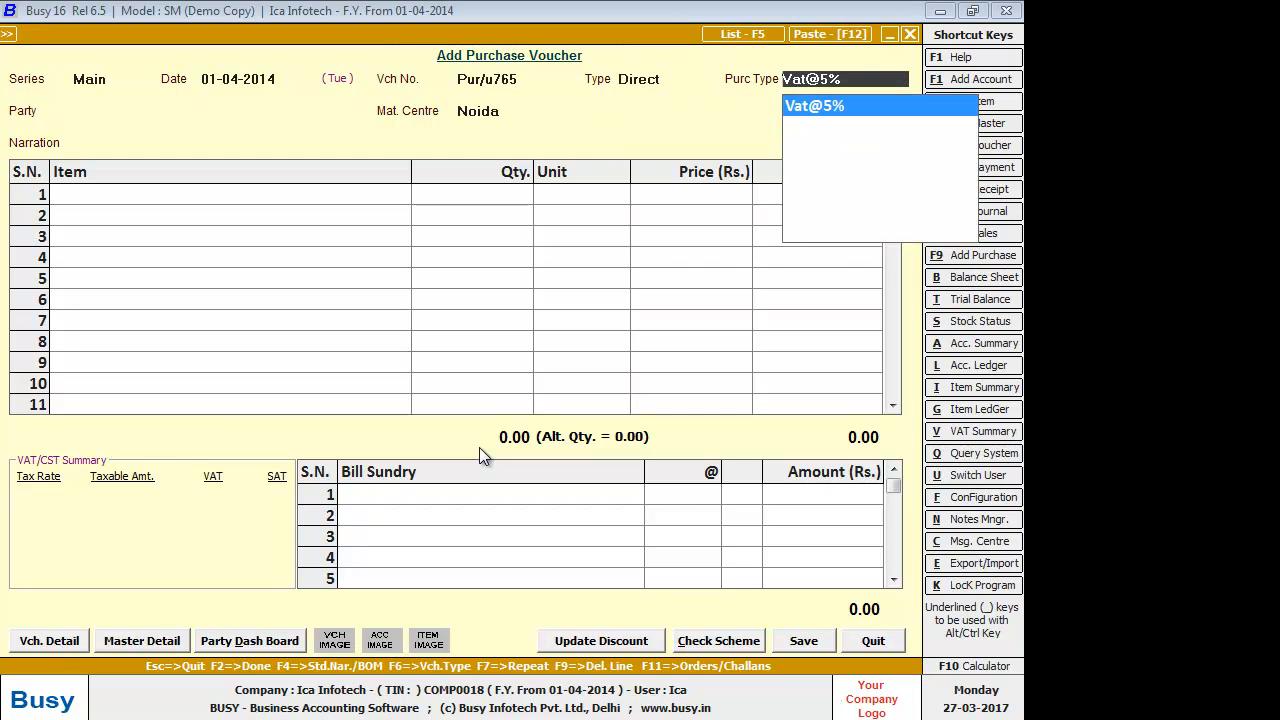
key(BackSpace)
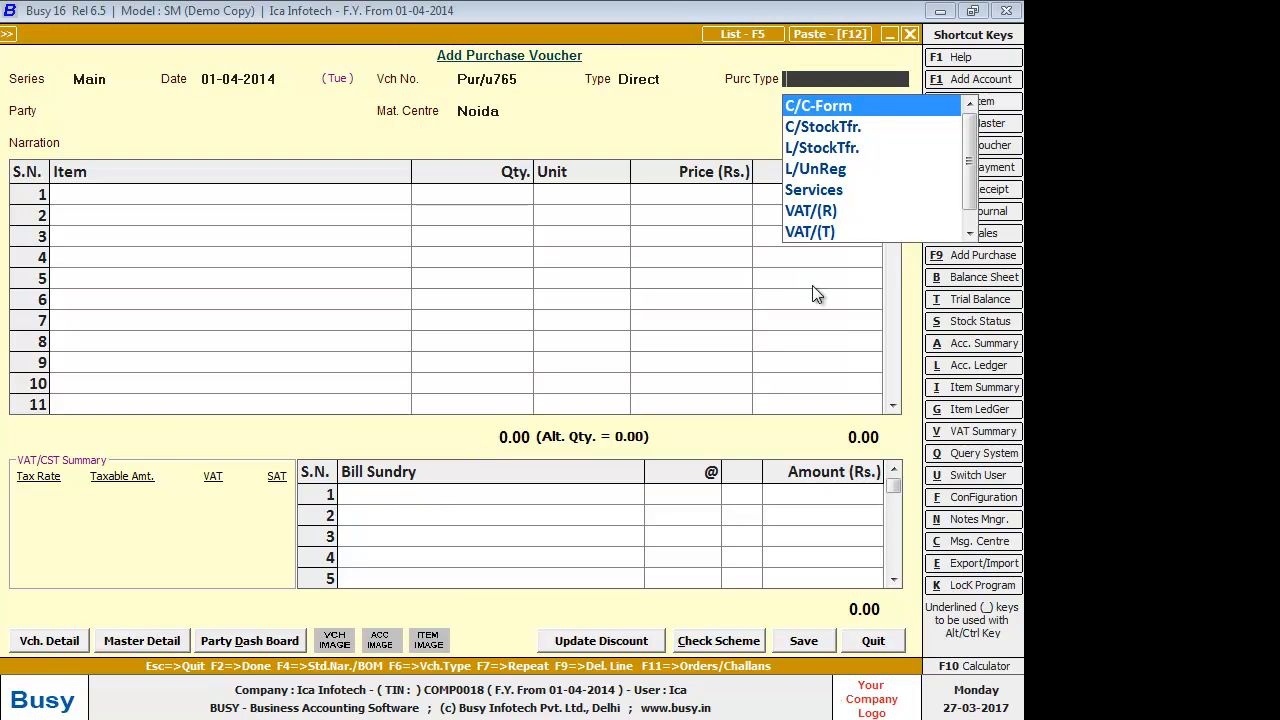
click(838, 108)
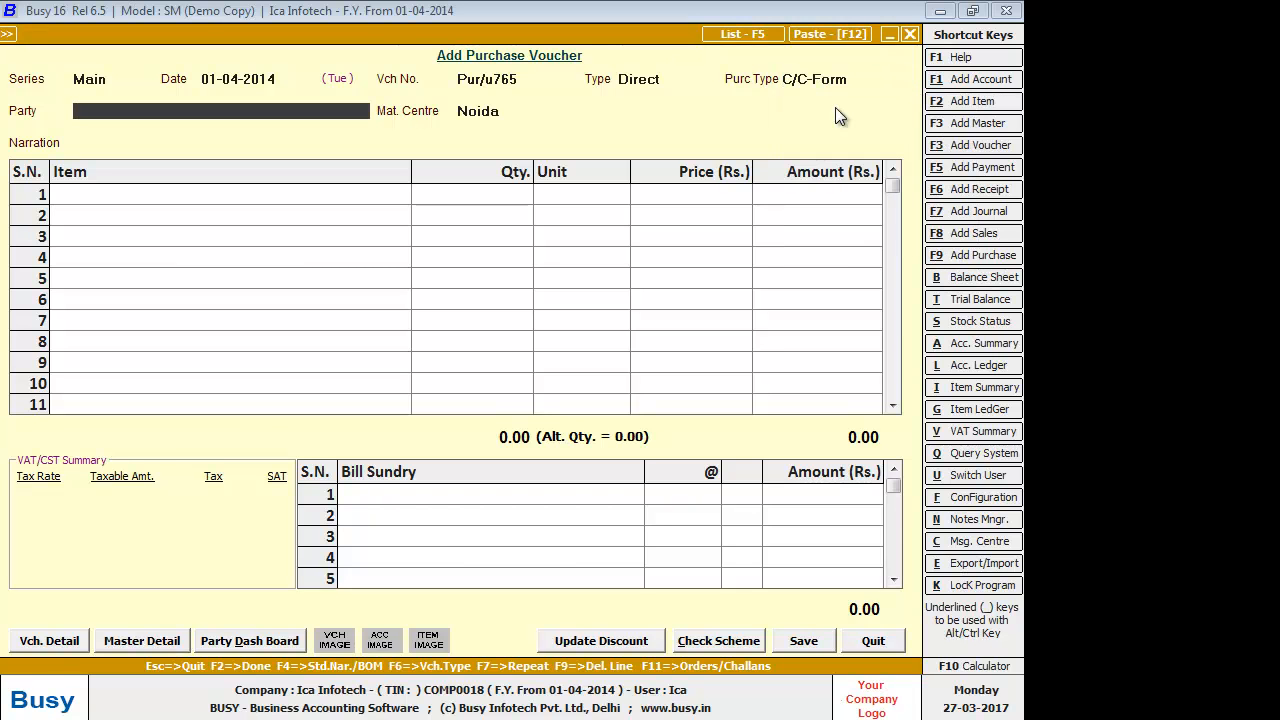
Step: Start a new party account named Moser Bear, leaving its alias blank and its print name as Moser Bear
key(F3)
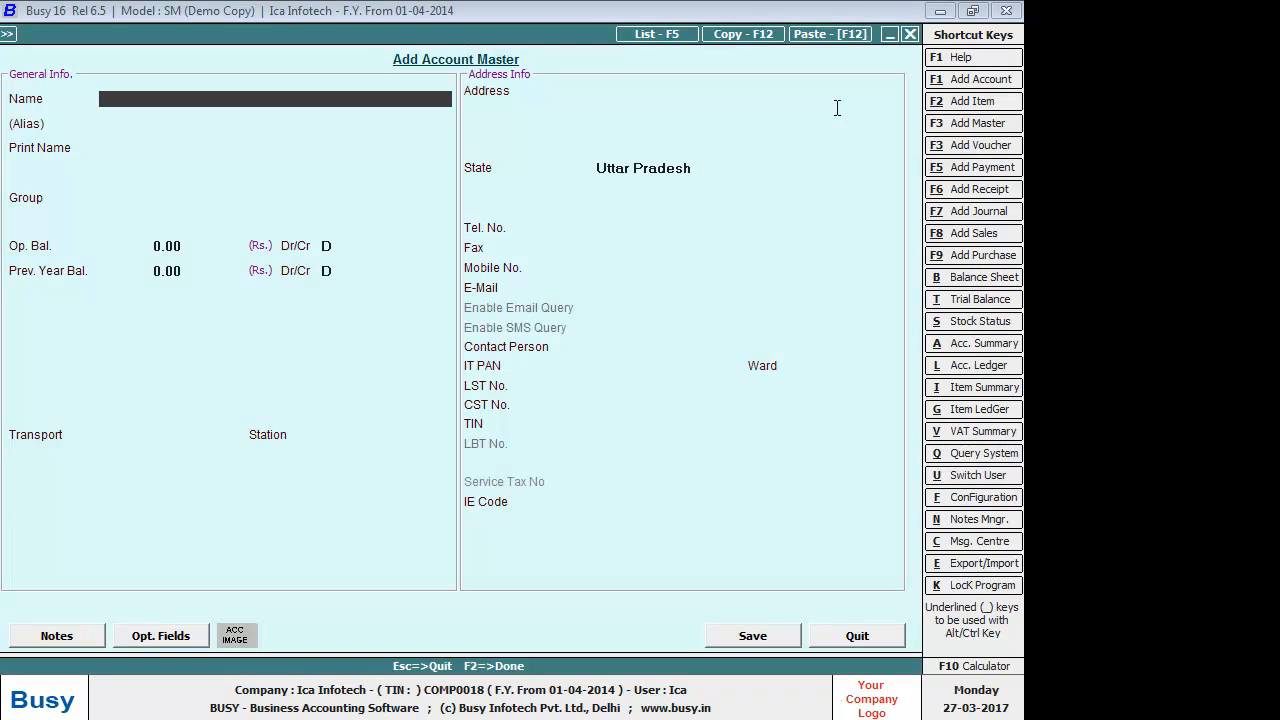
text(moser bear)
key(Return)
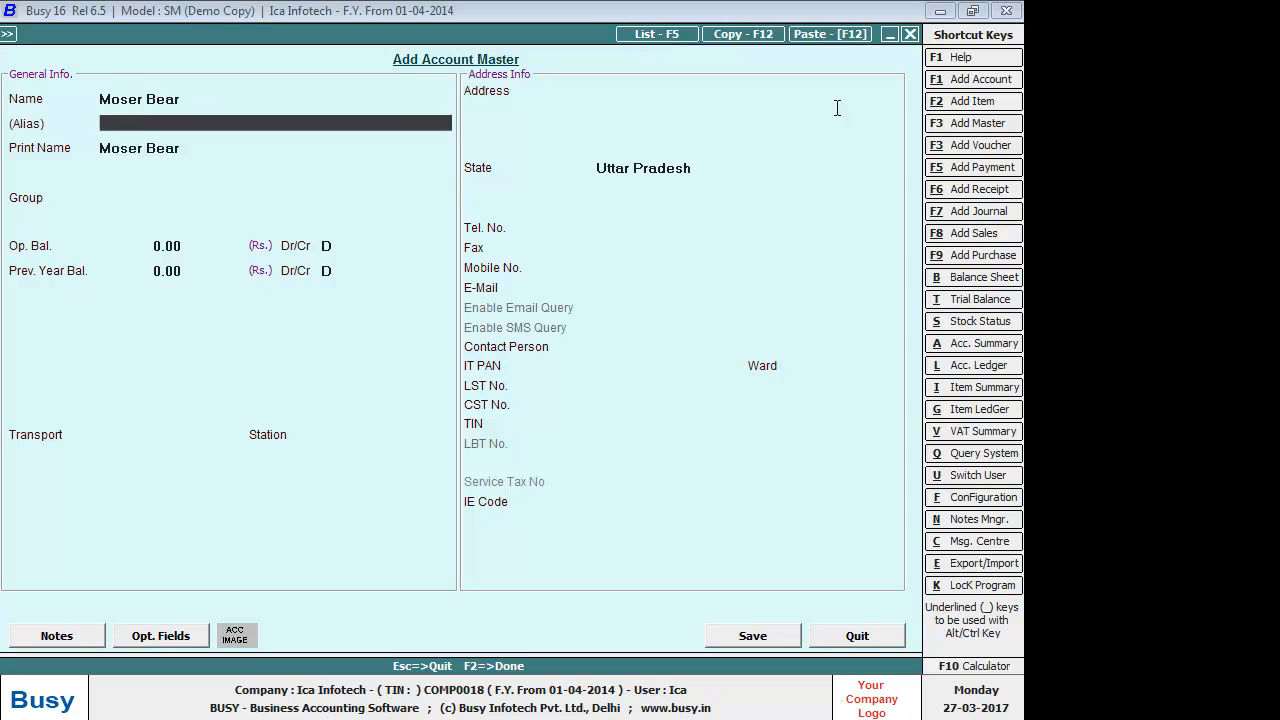
key(Return)
key(Return)
Step: Assign the Moser Bear account to Sundry Creditors with zero opening balances and bill-by-bill balancing, and save it
text(s)
key(Down)
key(Down)
key(Down)
key(Down)
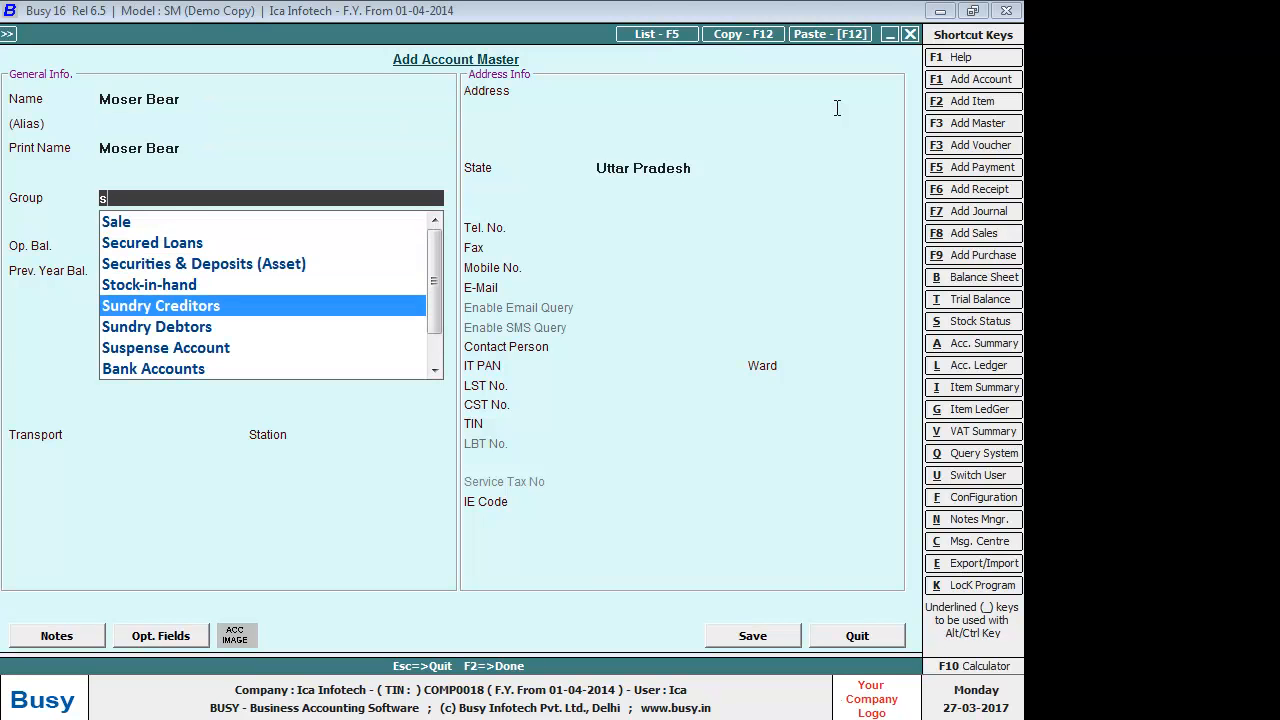
key(Return)
key(Return)
key(Return)
key(Return)
key(Return)
key(Return)
key(Return)
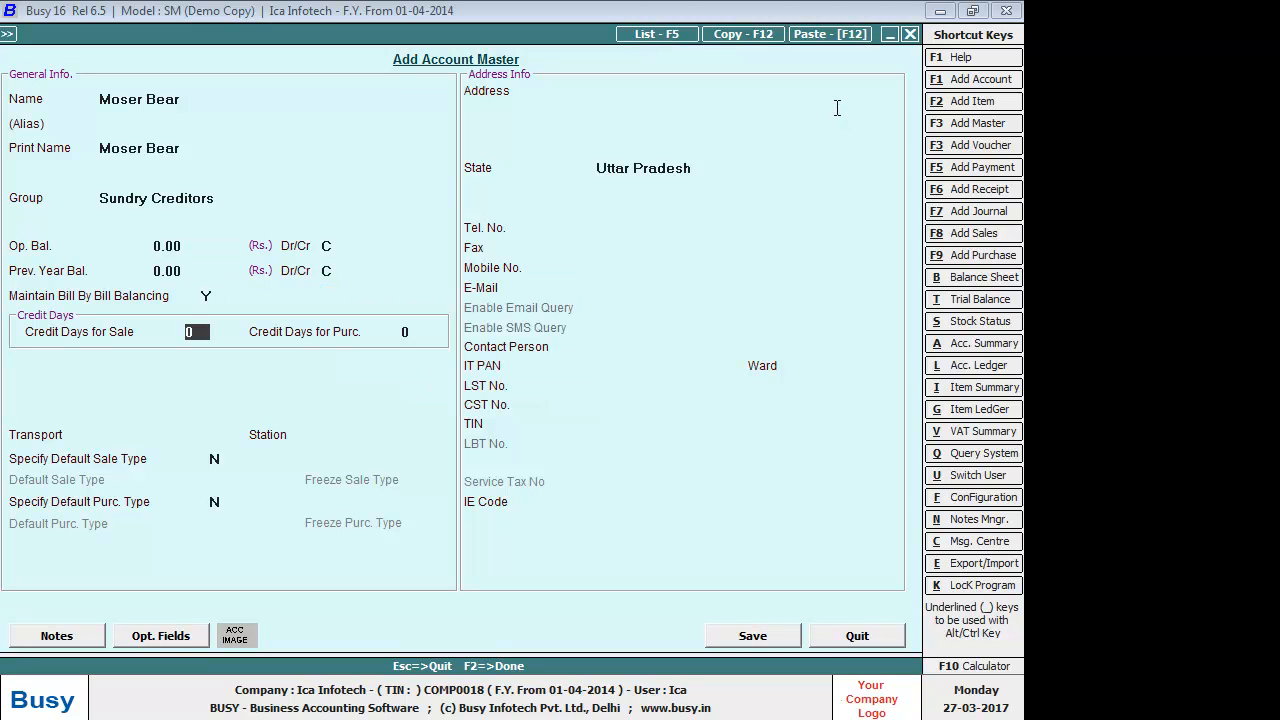
key(F2)
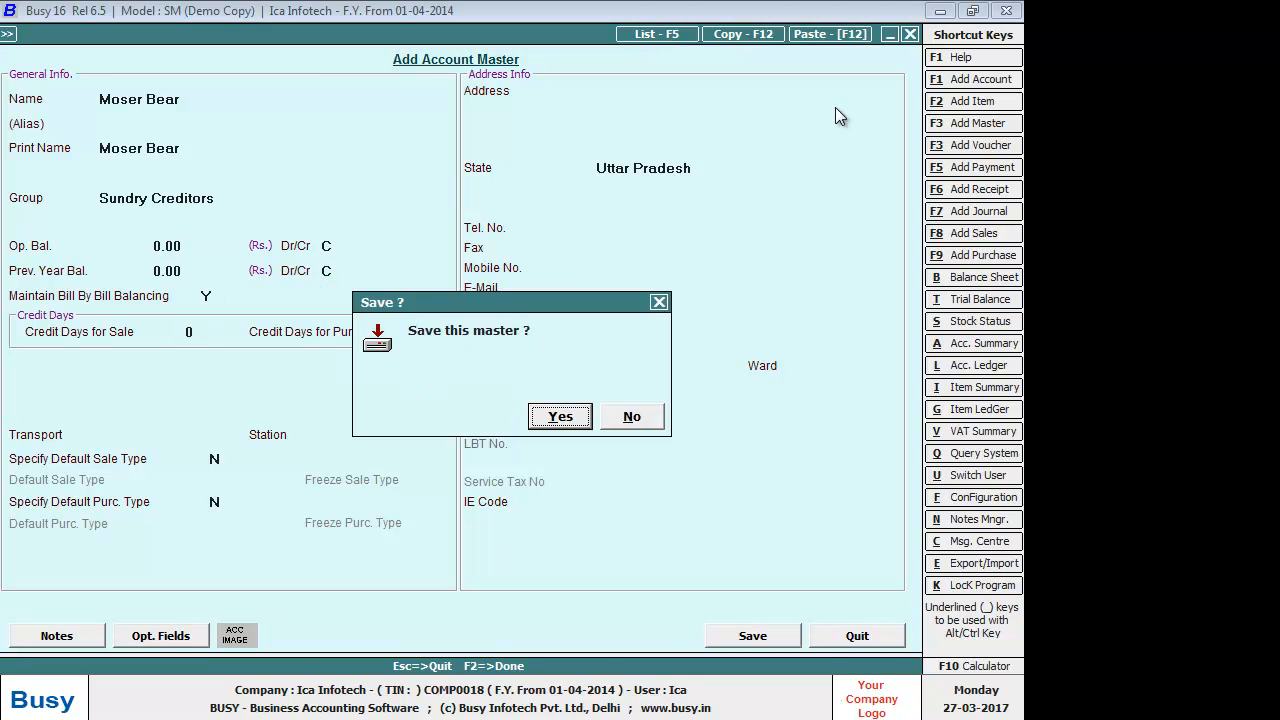
key(Return)
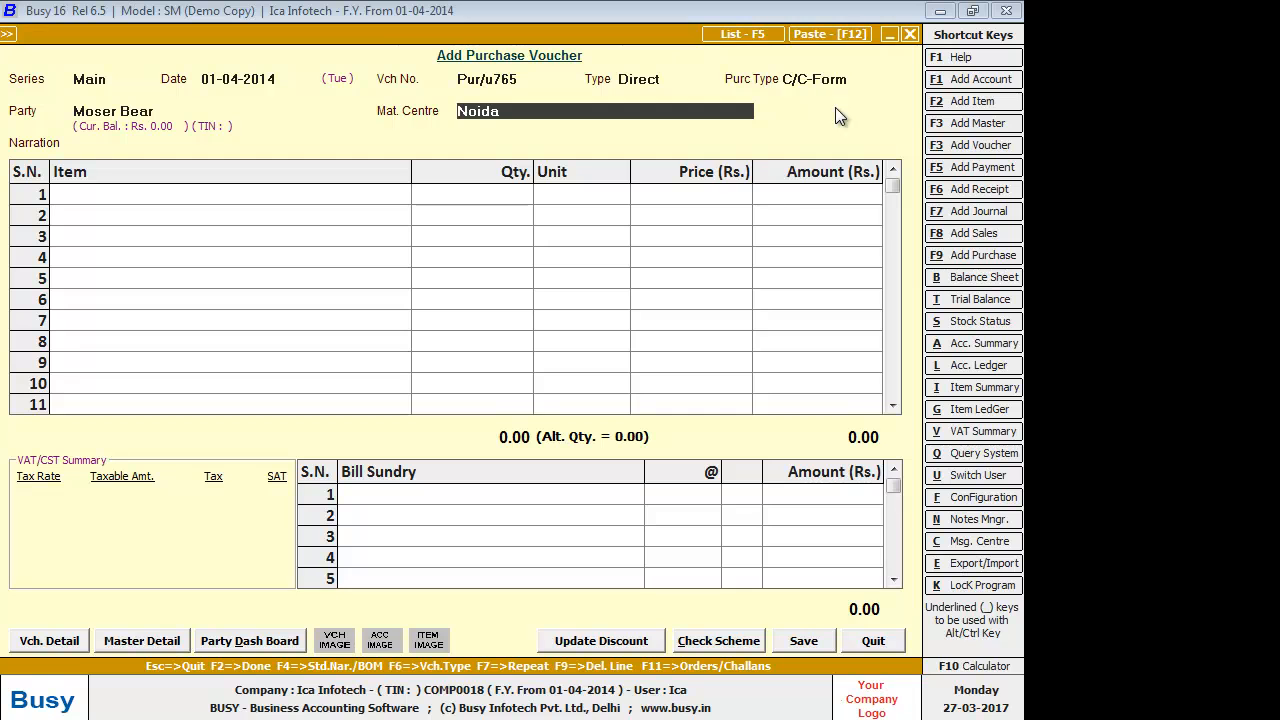
Step: Keep Noida as the material centre and leave the narration and transport details blank
key(Return)
key(Return)
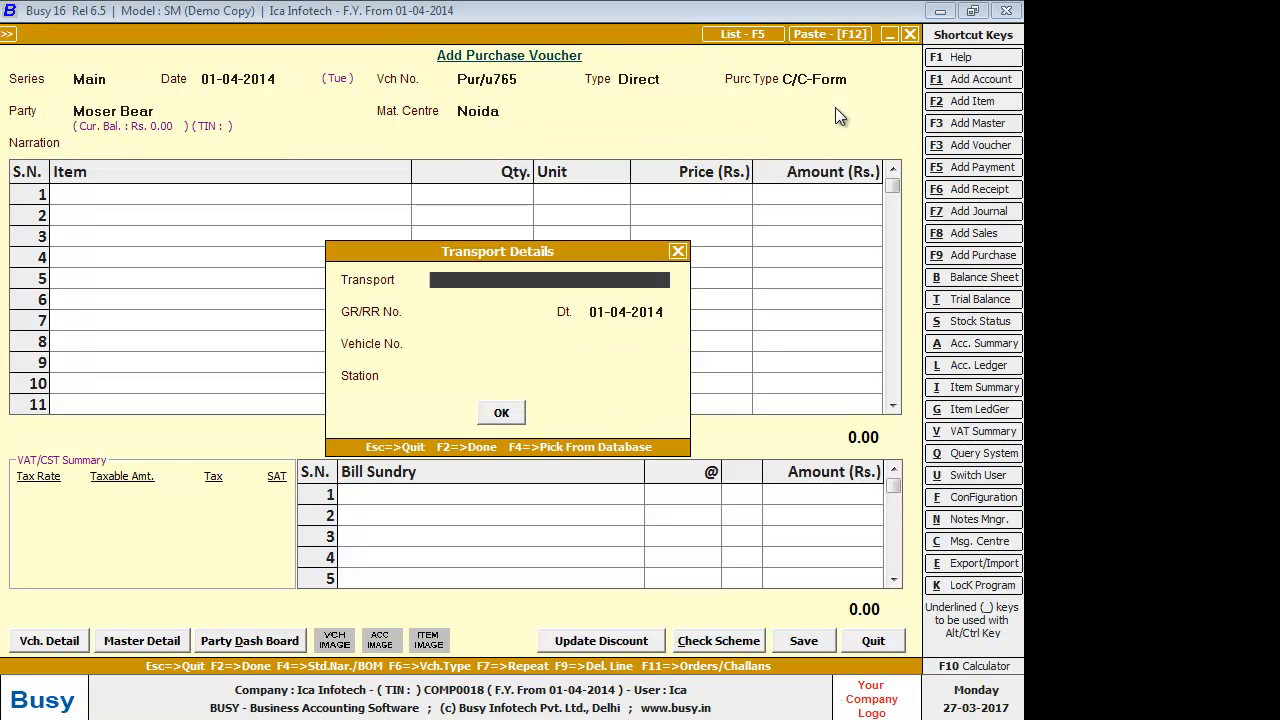
key(Return)
key(Return)
key(Return)
key(Return)
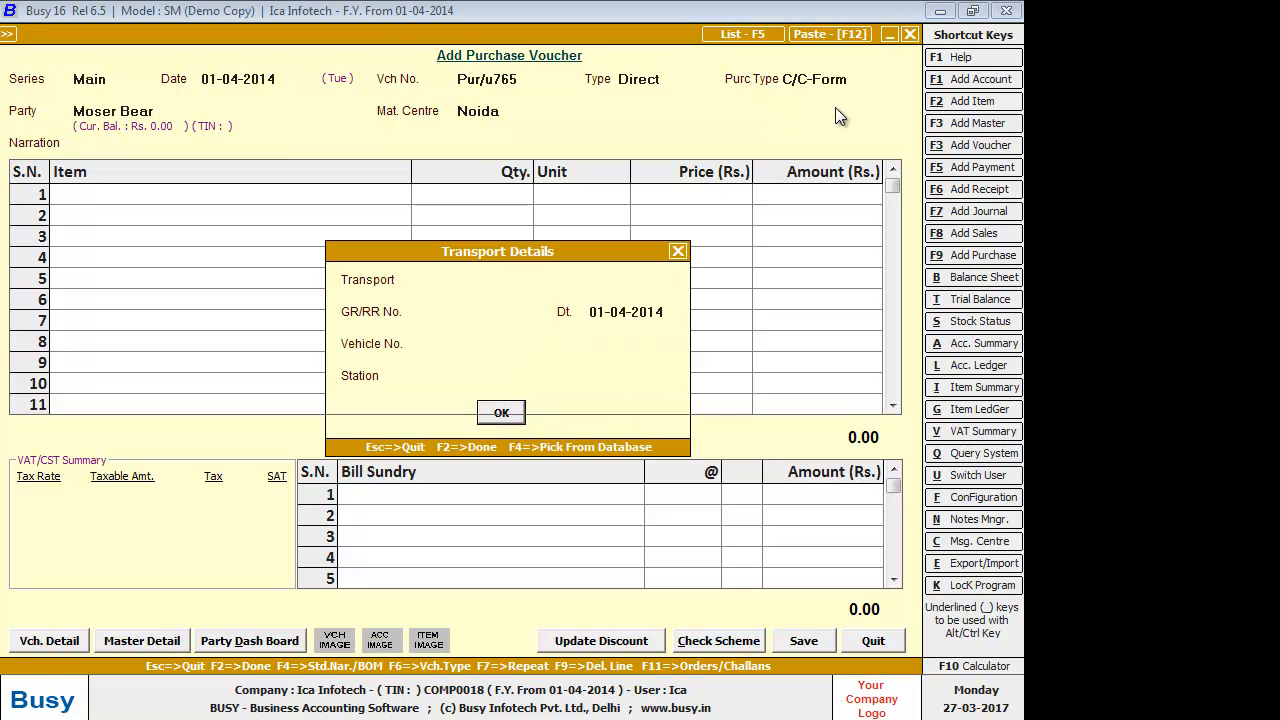
Step: Start a new item master for the first voucher line, named Dvd with a blank alias
text(d)
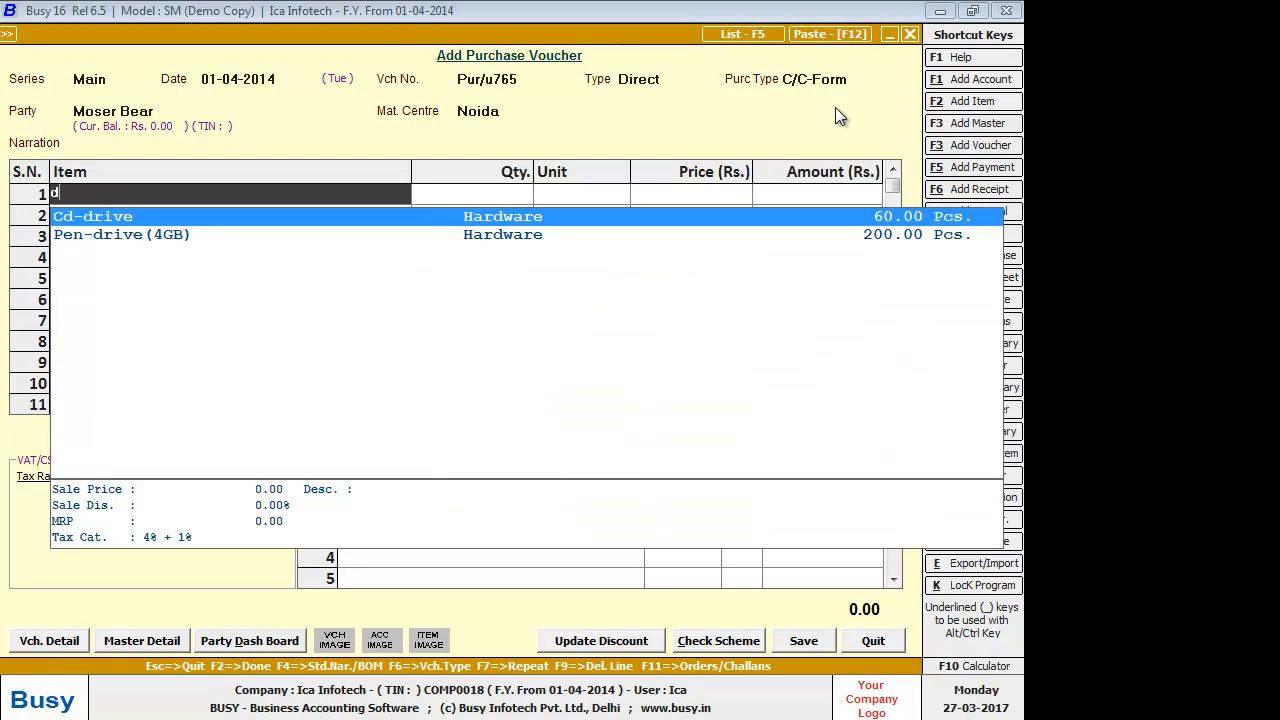
key(F2)
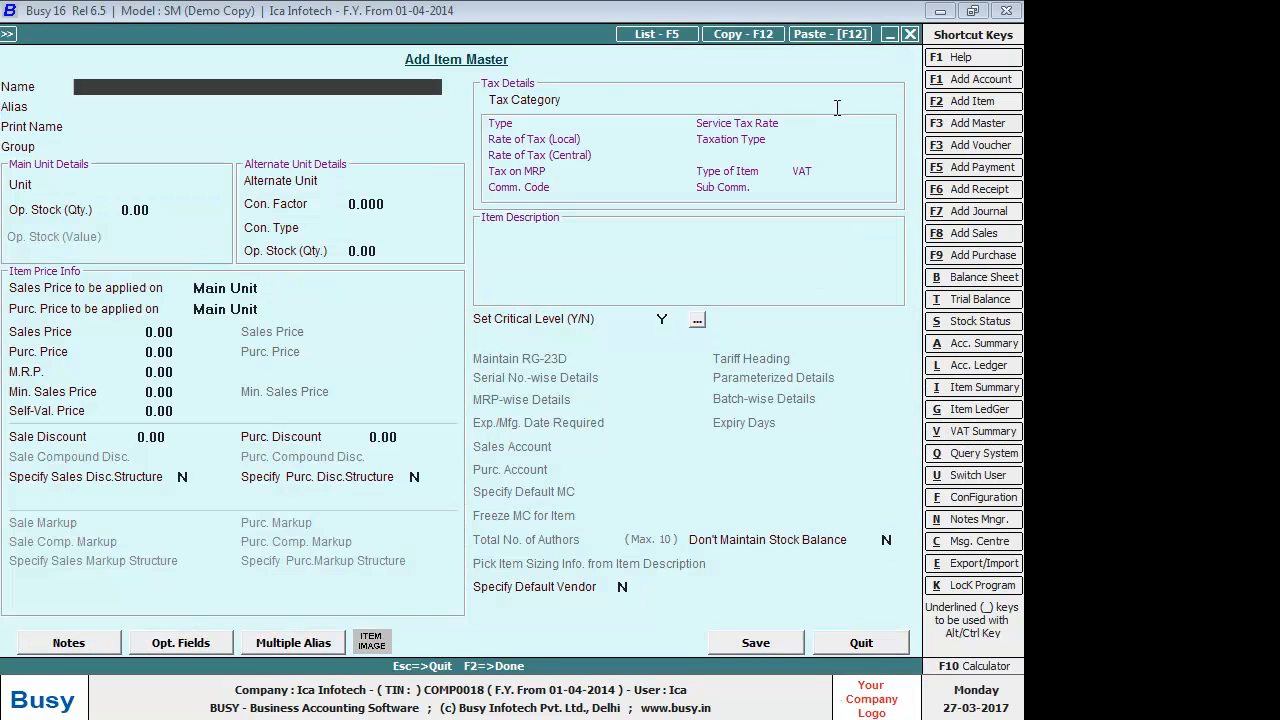
text(ddvd)
key(BackSpace)
key(BackSpace)
key(BackSpace)
text(vd)
key(Return)
key(Return)
key(Return)
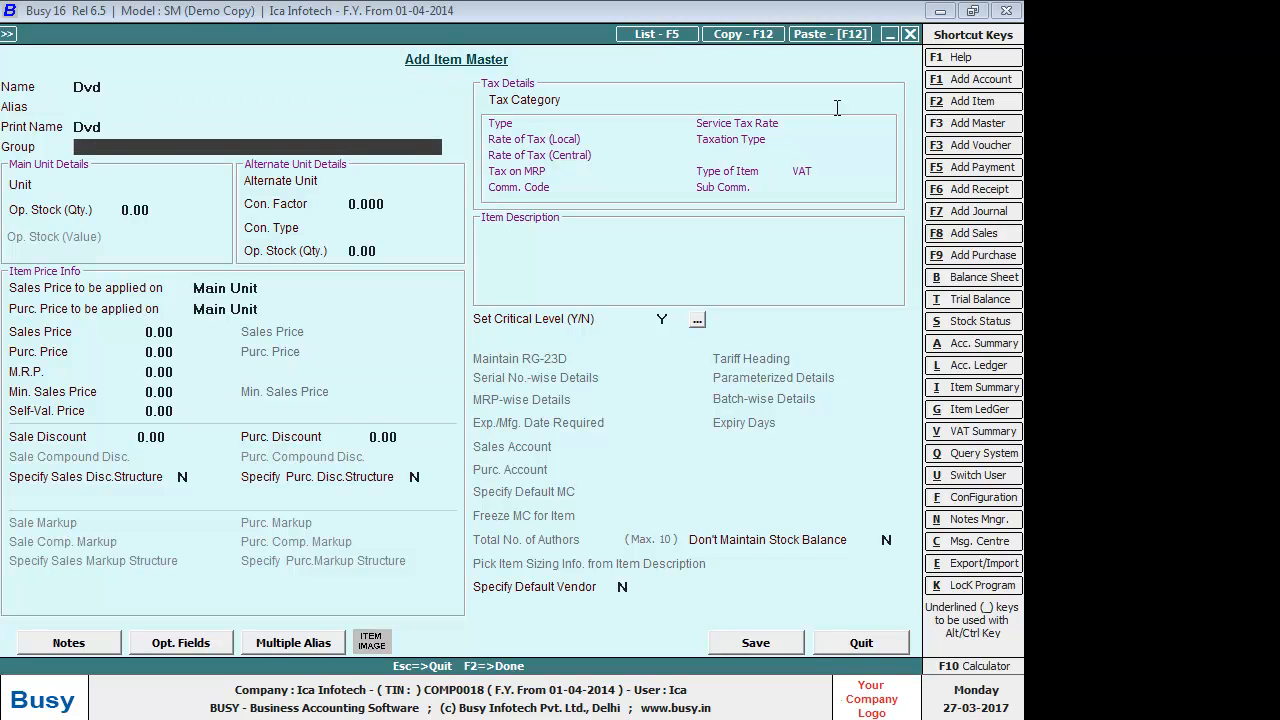
Step: Set the Dvd item's group to General and its main unit to Dozen, without saving the item
key(space)
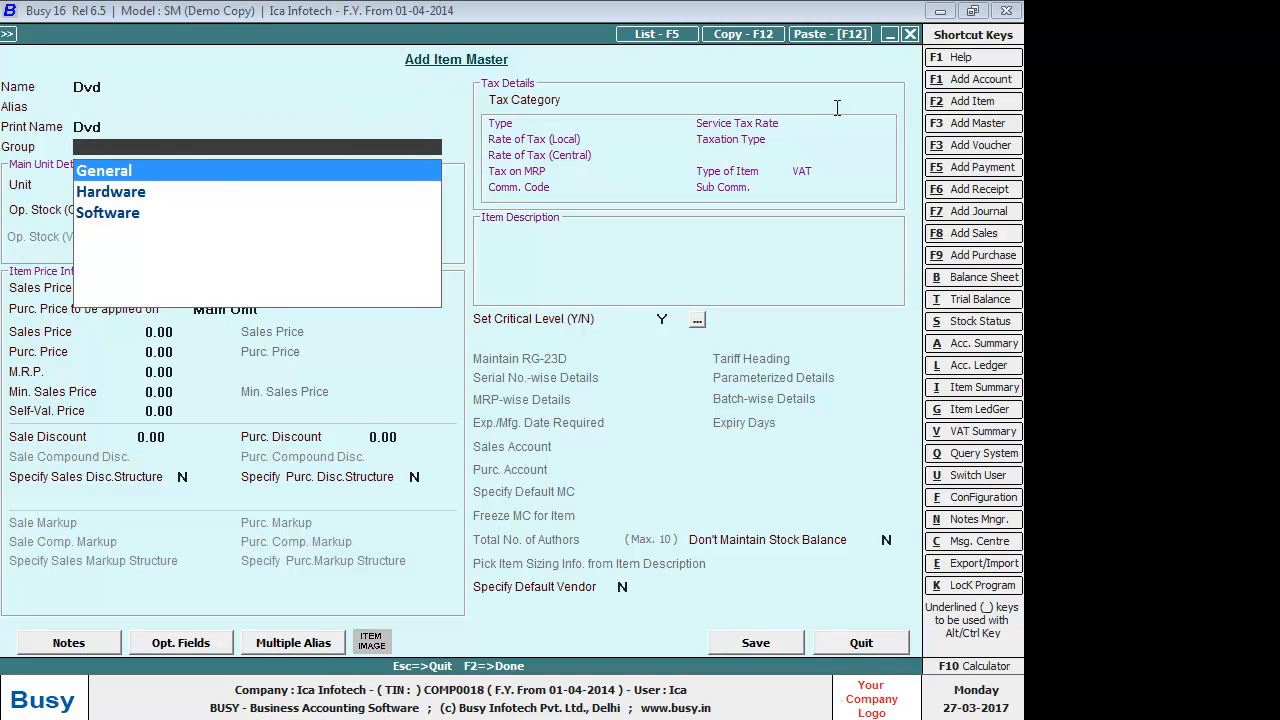
key(Return)
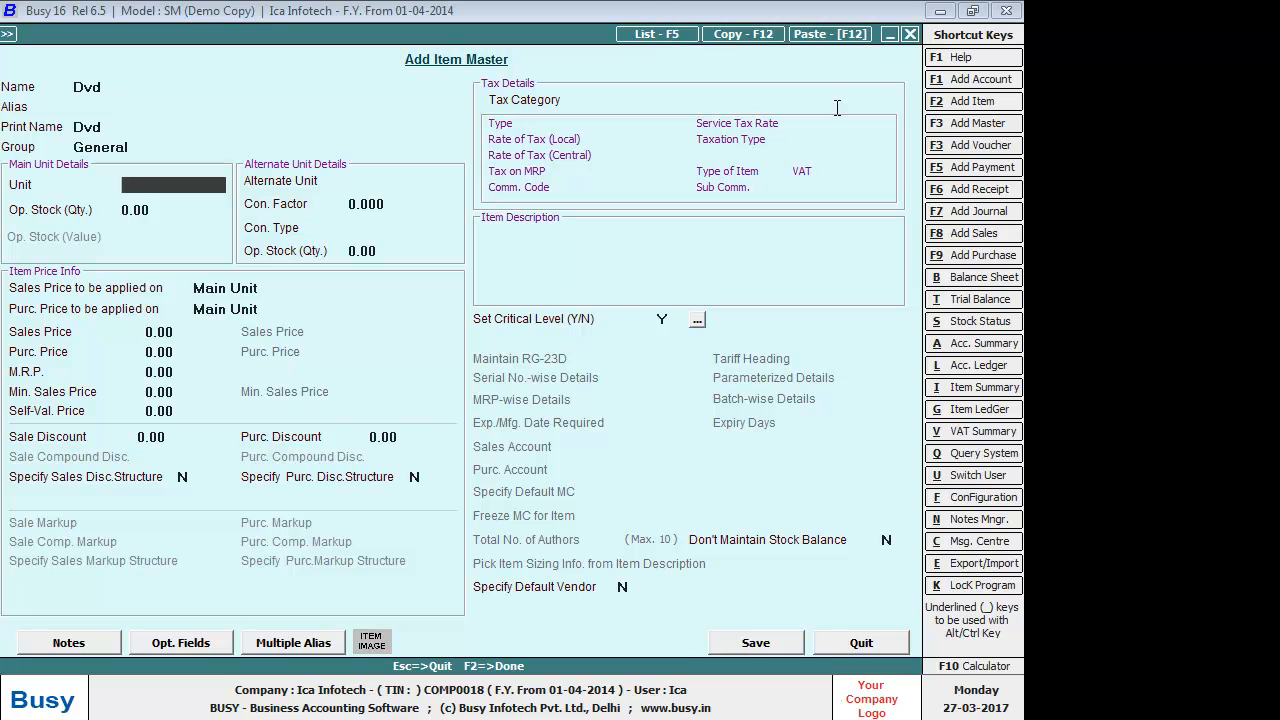
key(space)
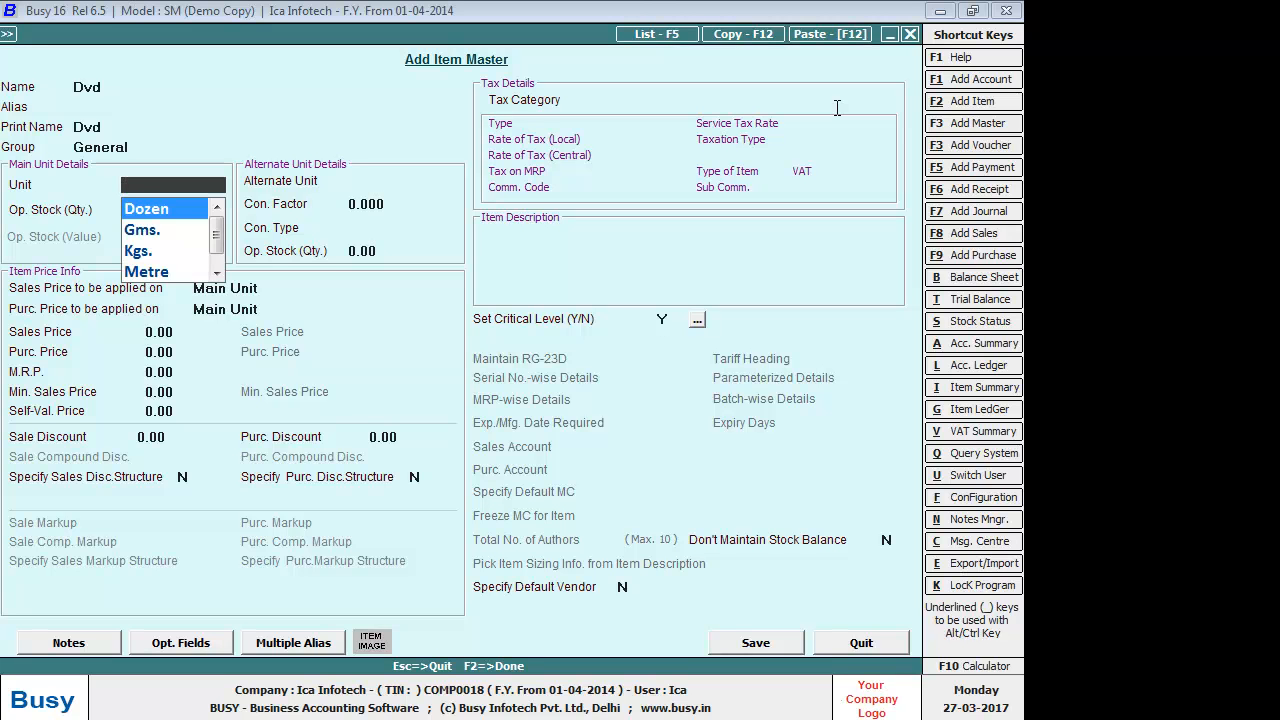
key(Down)
key(Down)
key(Down)
key(Down)
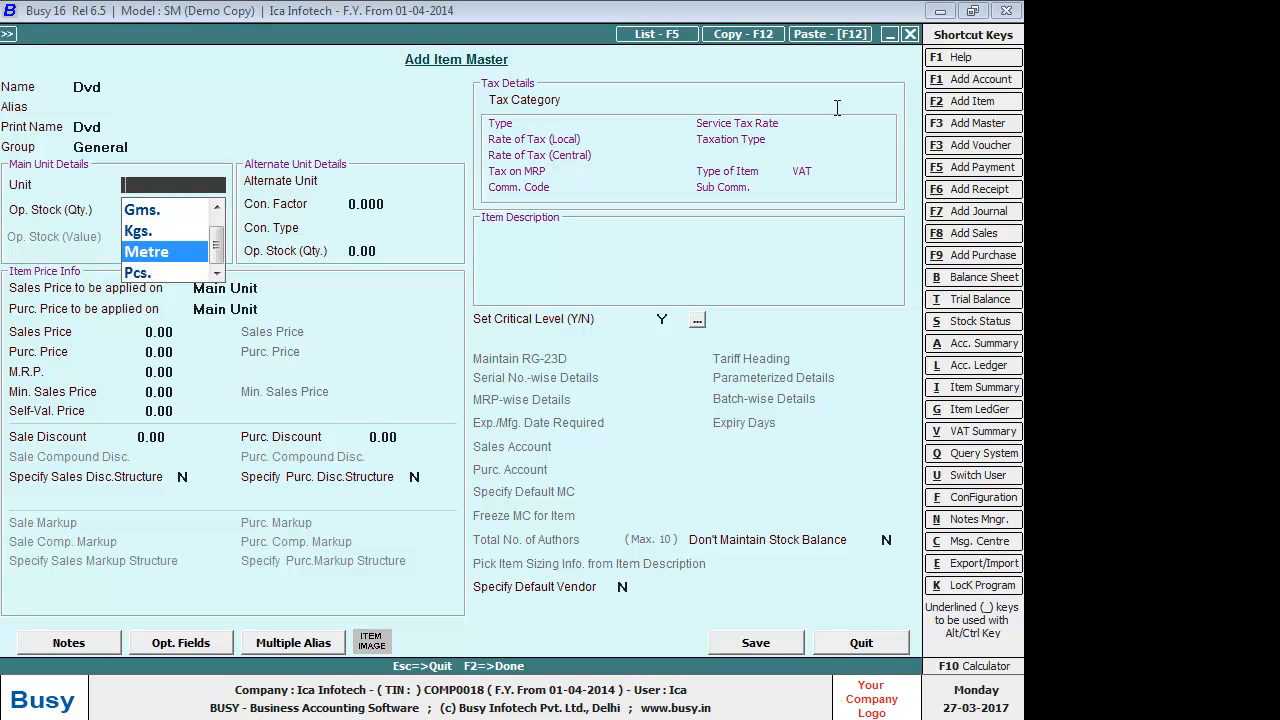
key(Up)
key(Up)
key(Up)
key(Up)
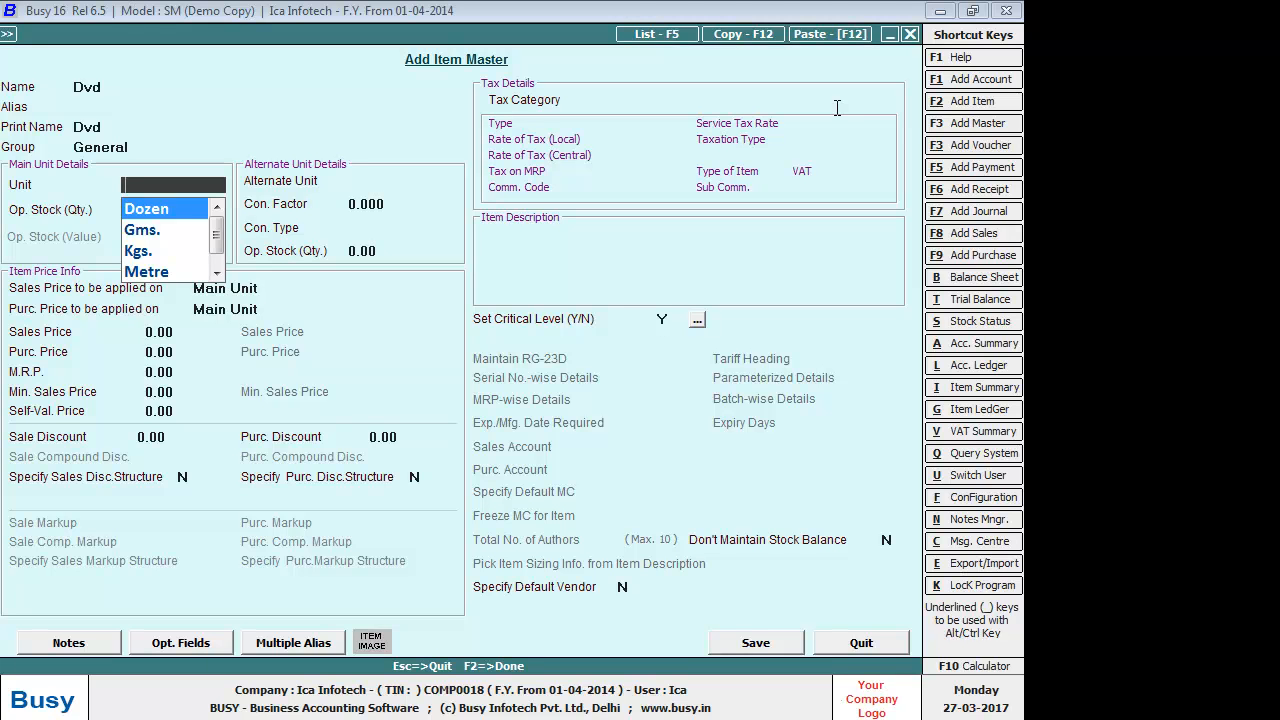
key(F2)
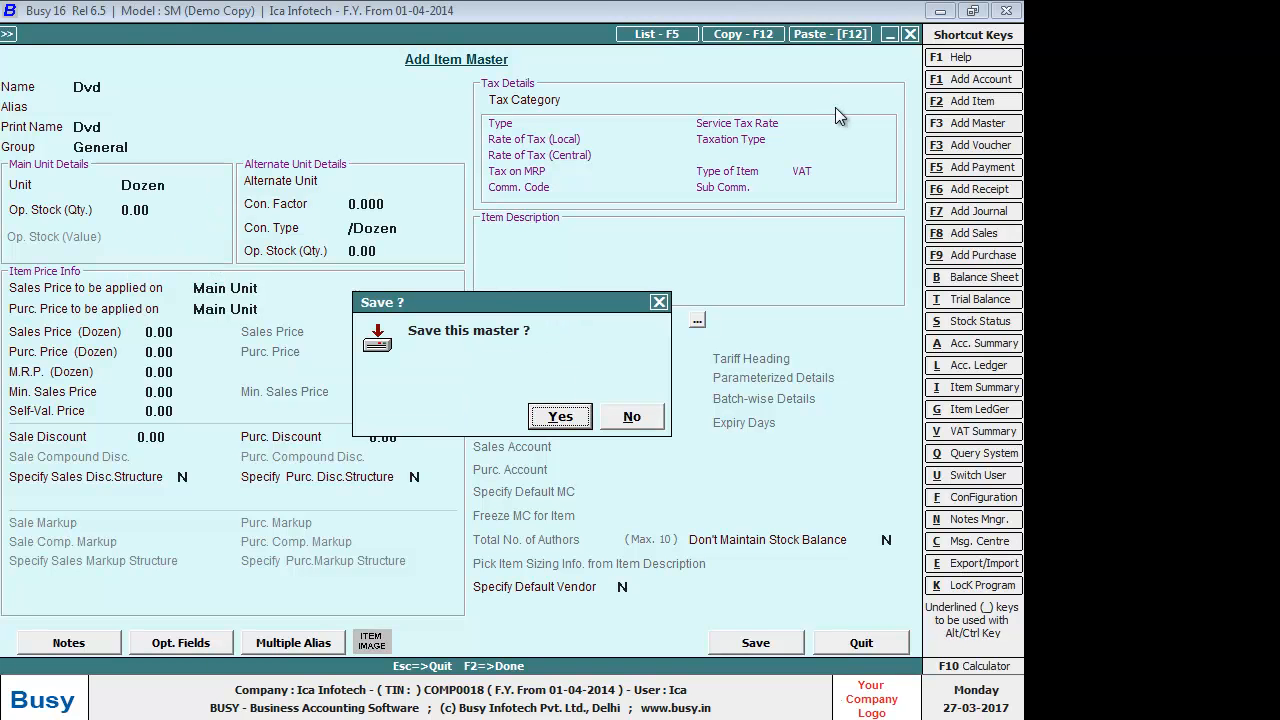
key(Escape)
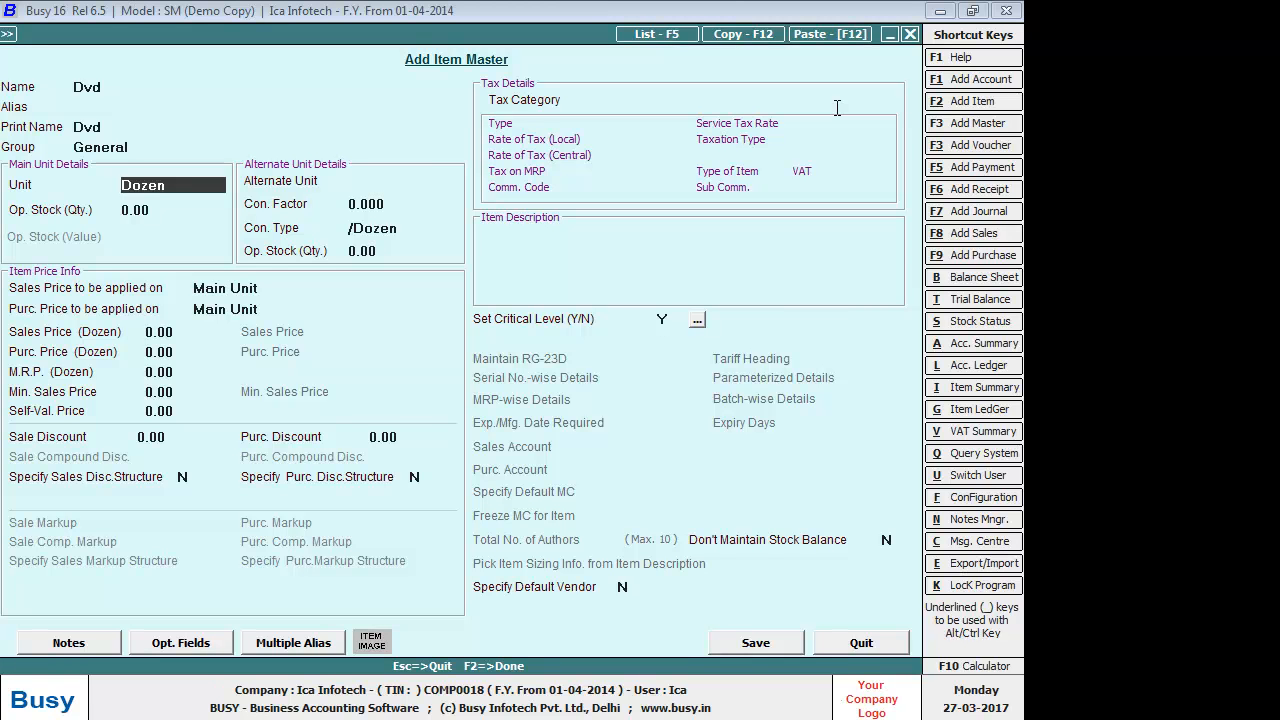
Step: Create a unit master named Box with a blank alias and use it as the Dvd item's main unit with zero opening stock
key(F3)
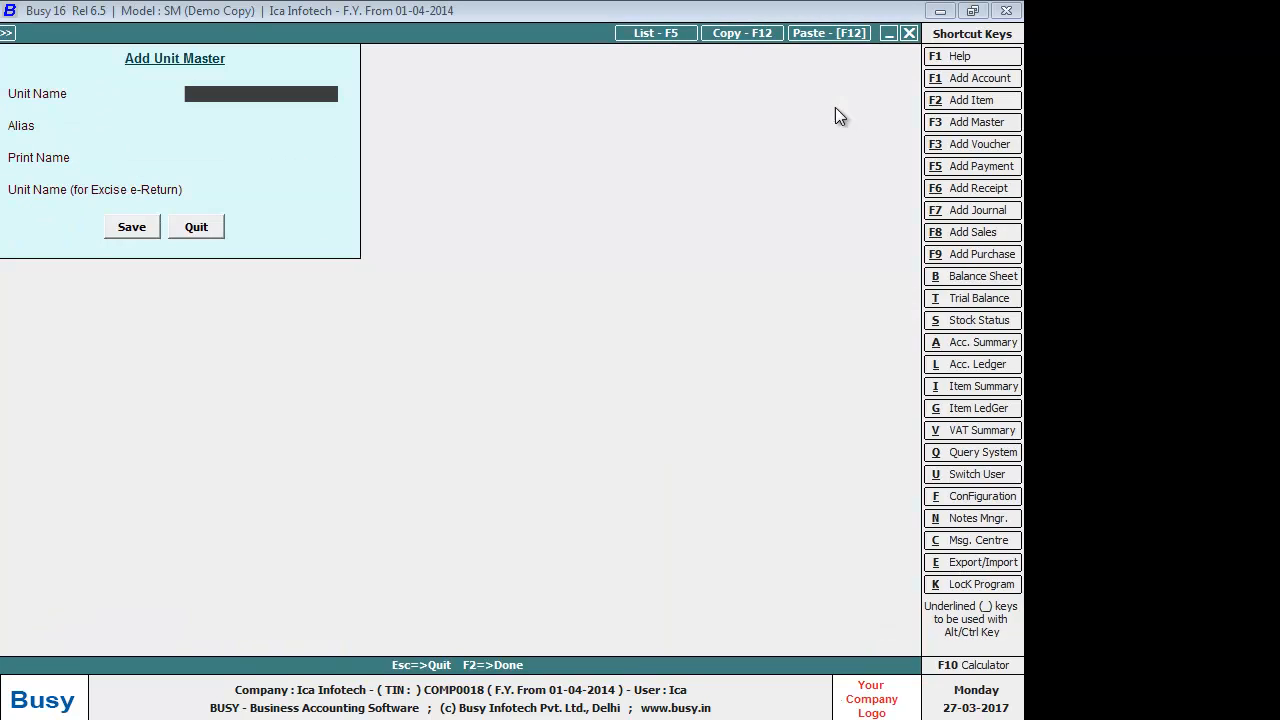
text(box)
key(Return)
key(Return)
key(Return)
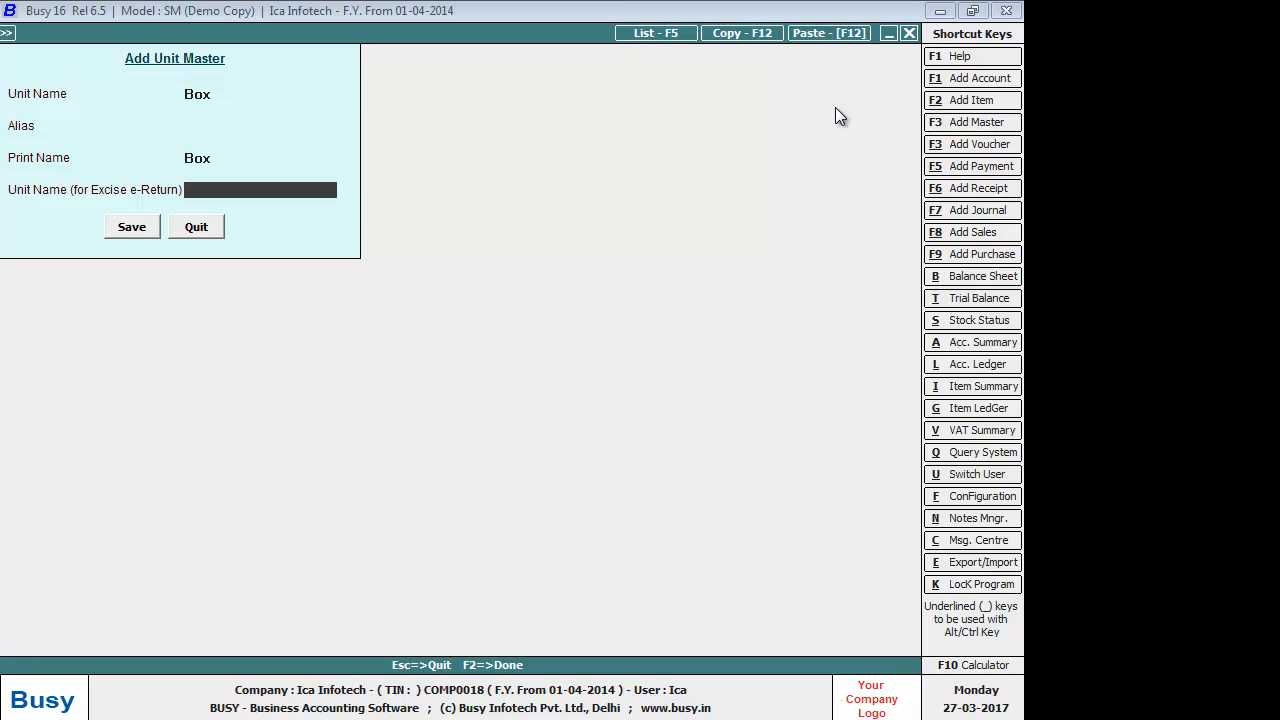
key(Return)
key(Return)
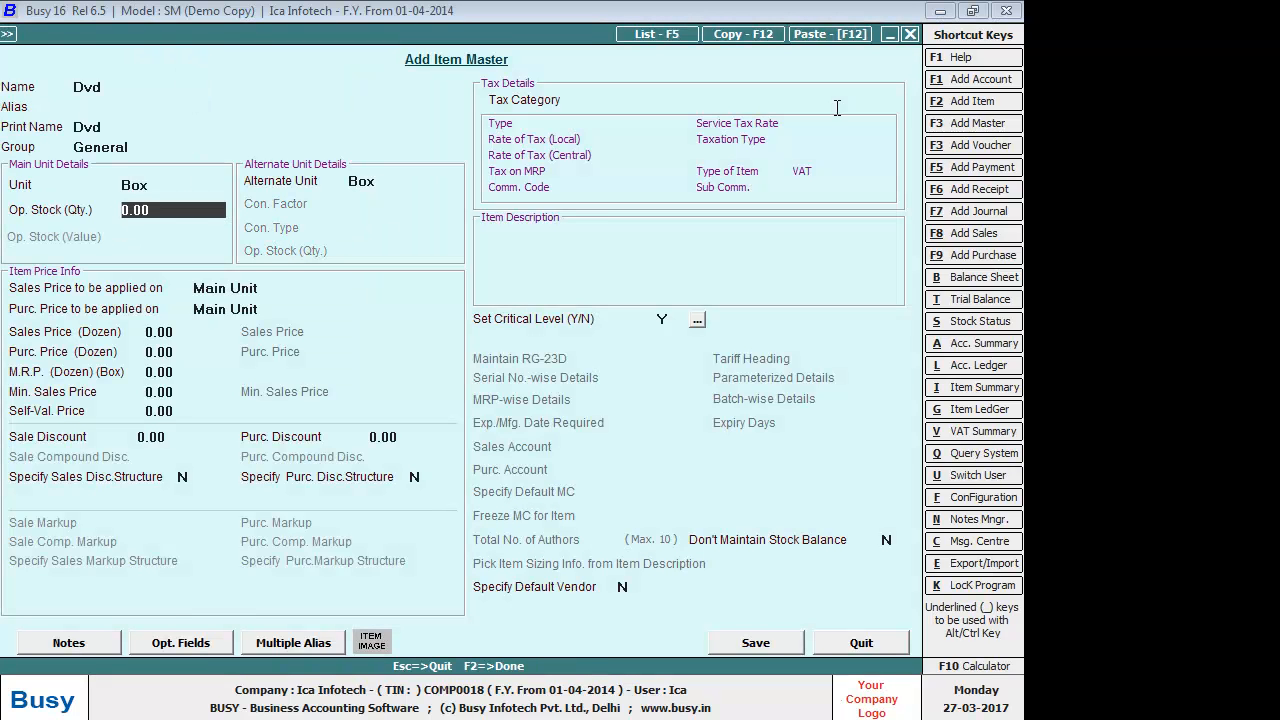
key(Return)
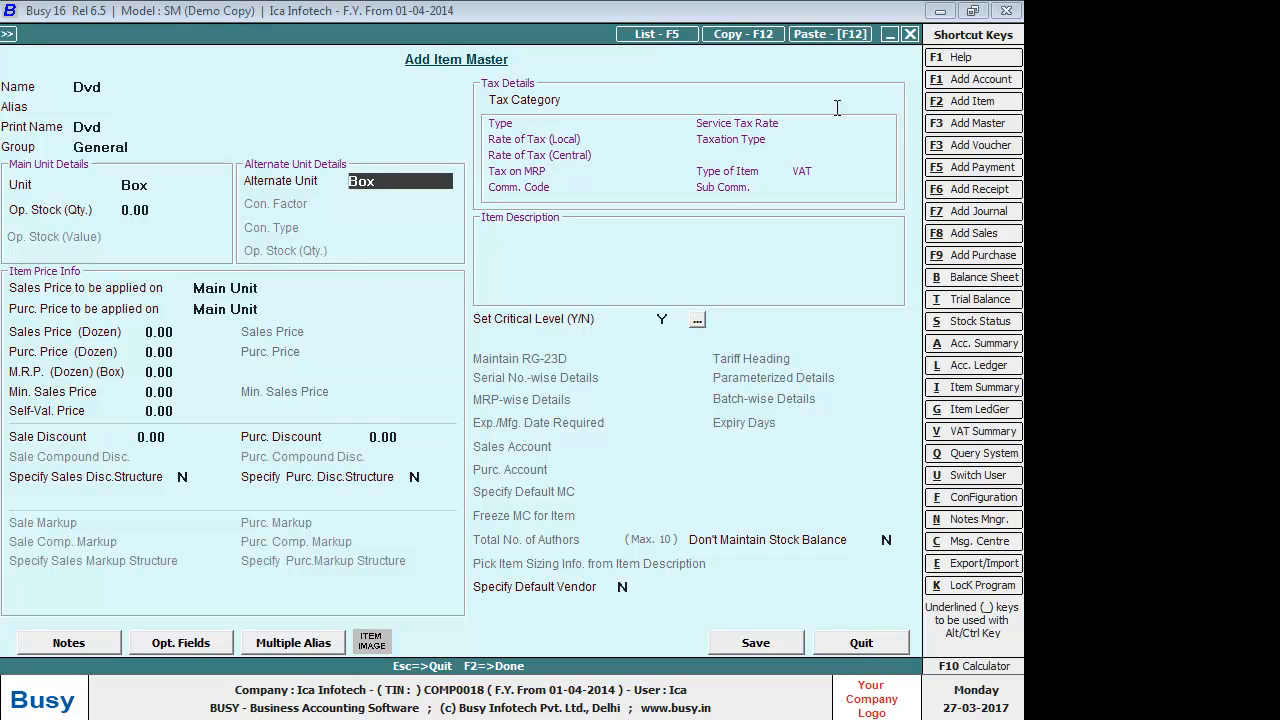
Step: Set the Dvd item's alternate unit to Pcs
key(space)
key(Down)
key(Down)
key(Down)
key(Down)
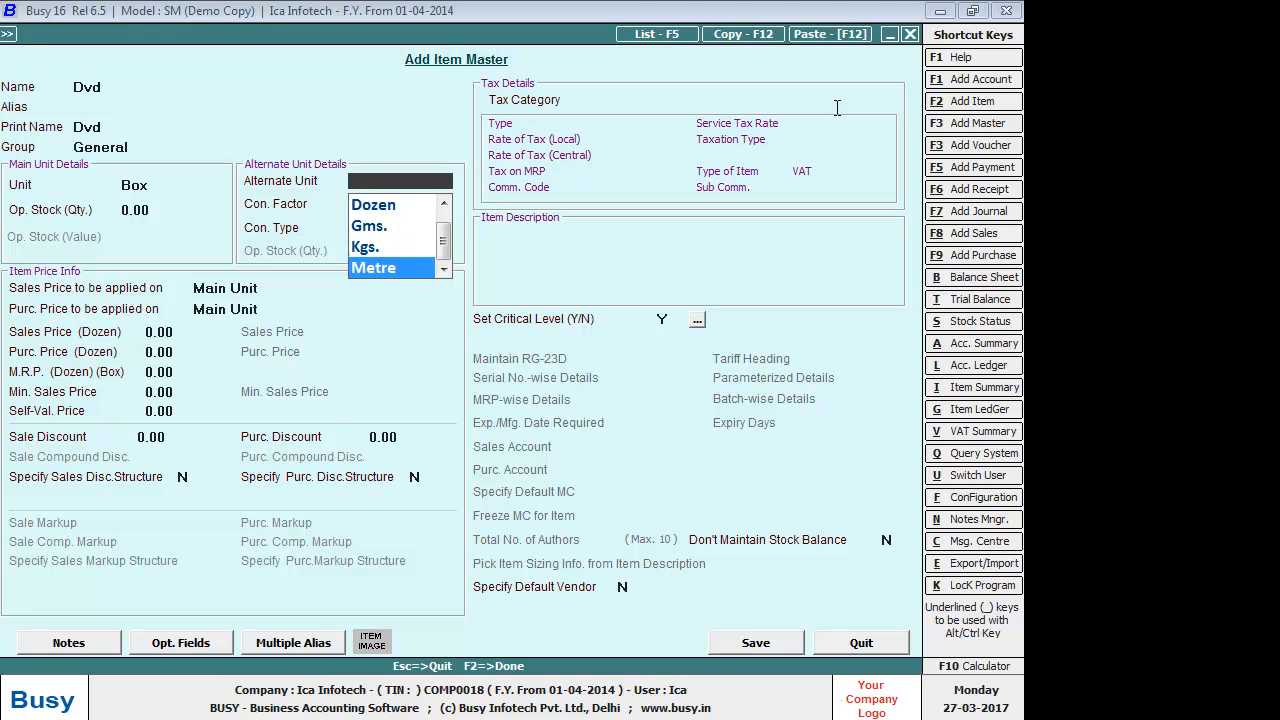
key(Up)
key(Up)
key(Up)
key(Up)
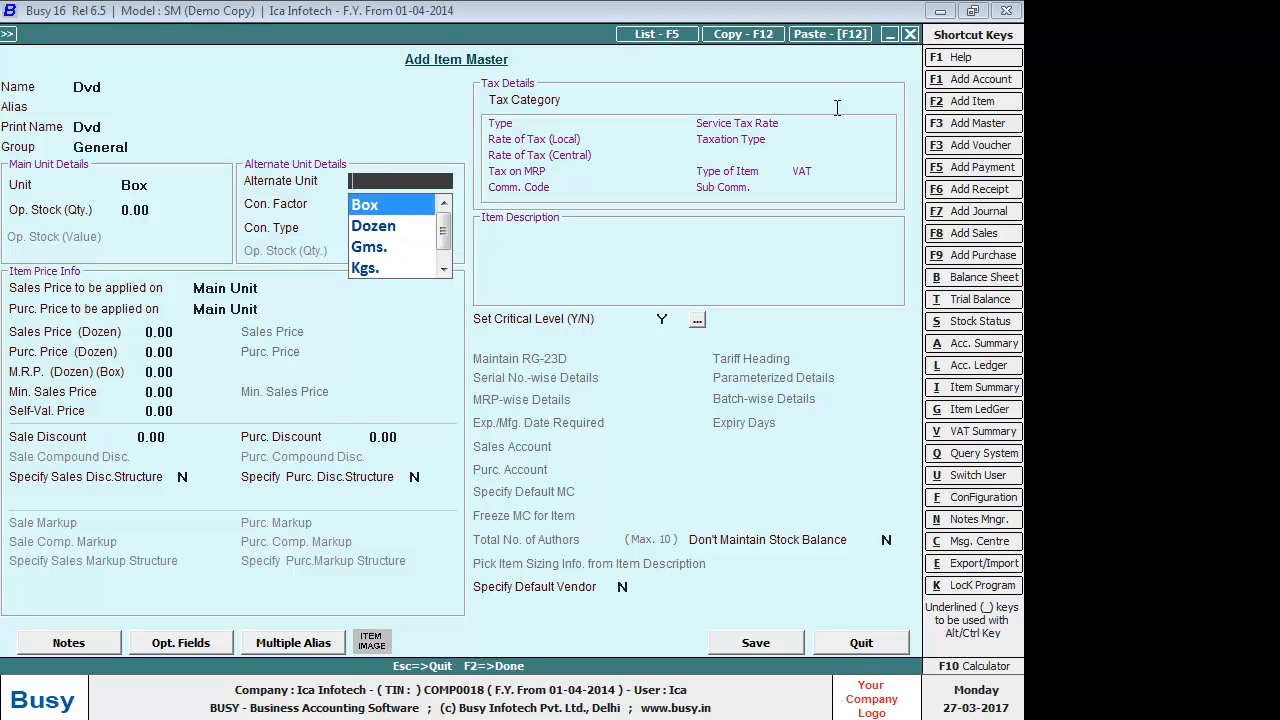
key(Down)
key(Down)
key(Down)
key(Down)
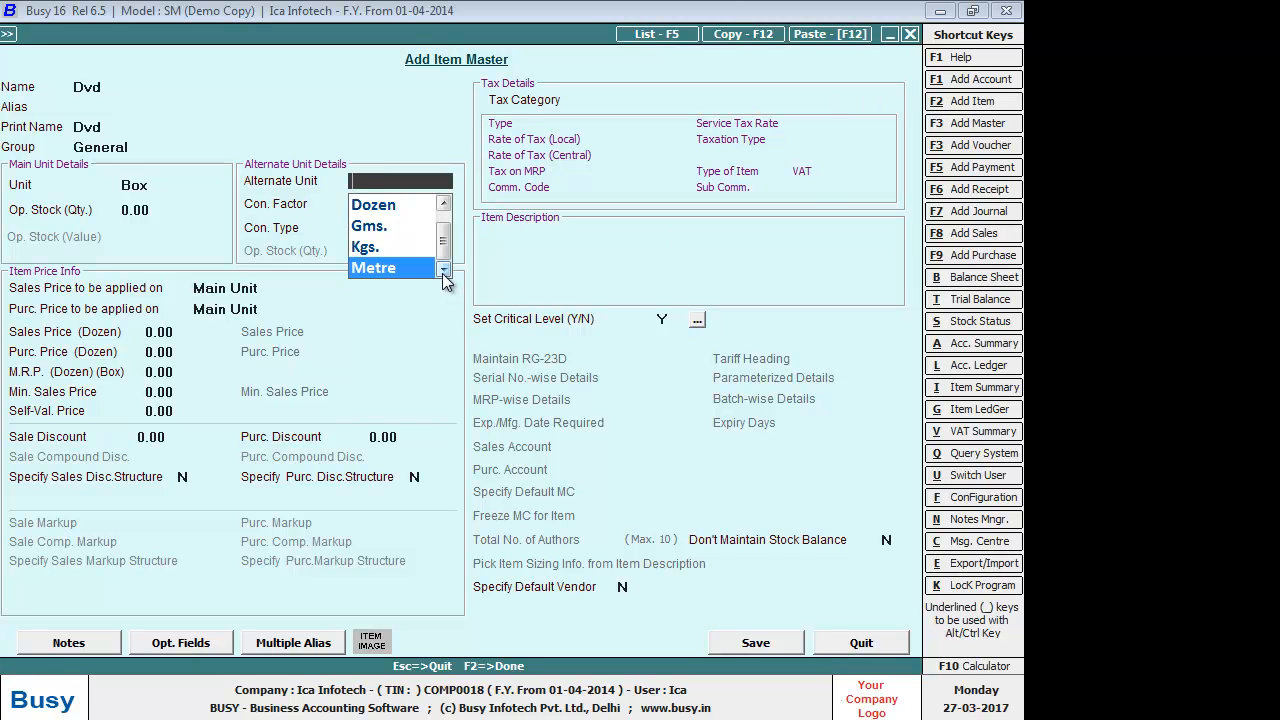
text(p)
key(Return)
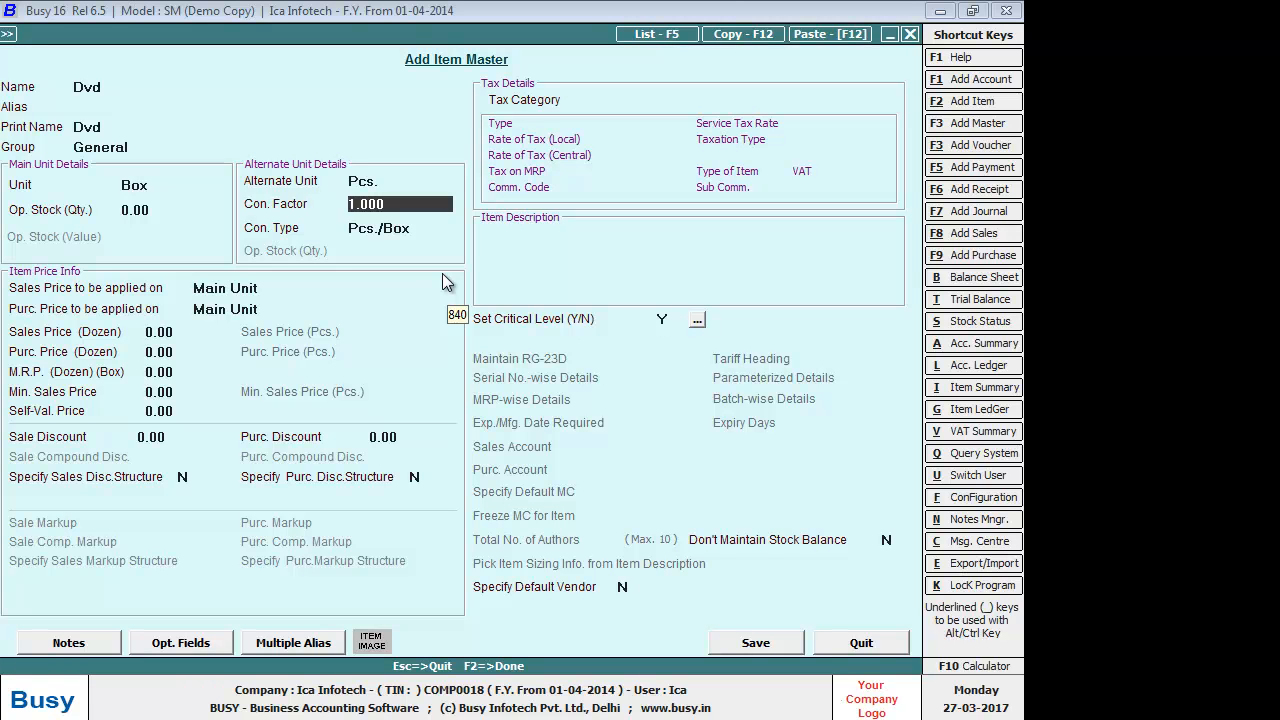
Step: Set the alternate unit's conversion factor to 50 with conversion type Box/Pcs., and save the Dvd item
text(50)
key(Return)
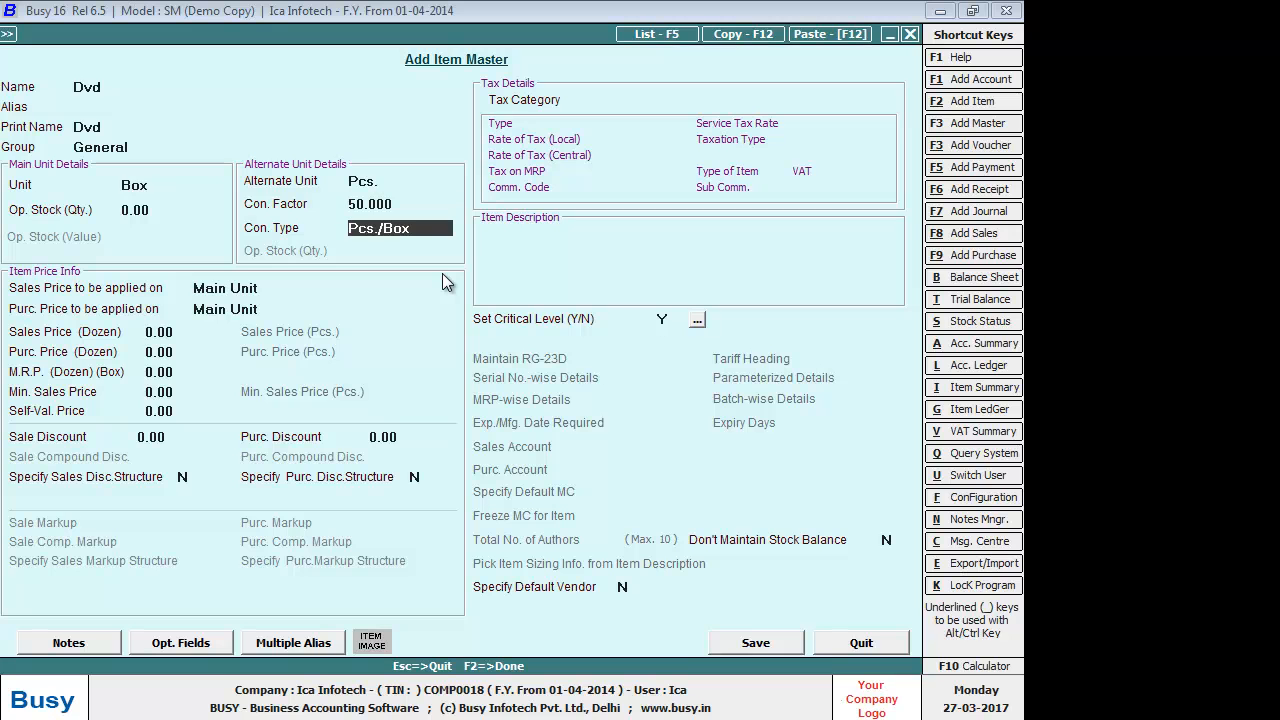
key(space)
key(Down)
key(Up)
key(Down)
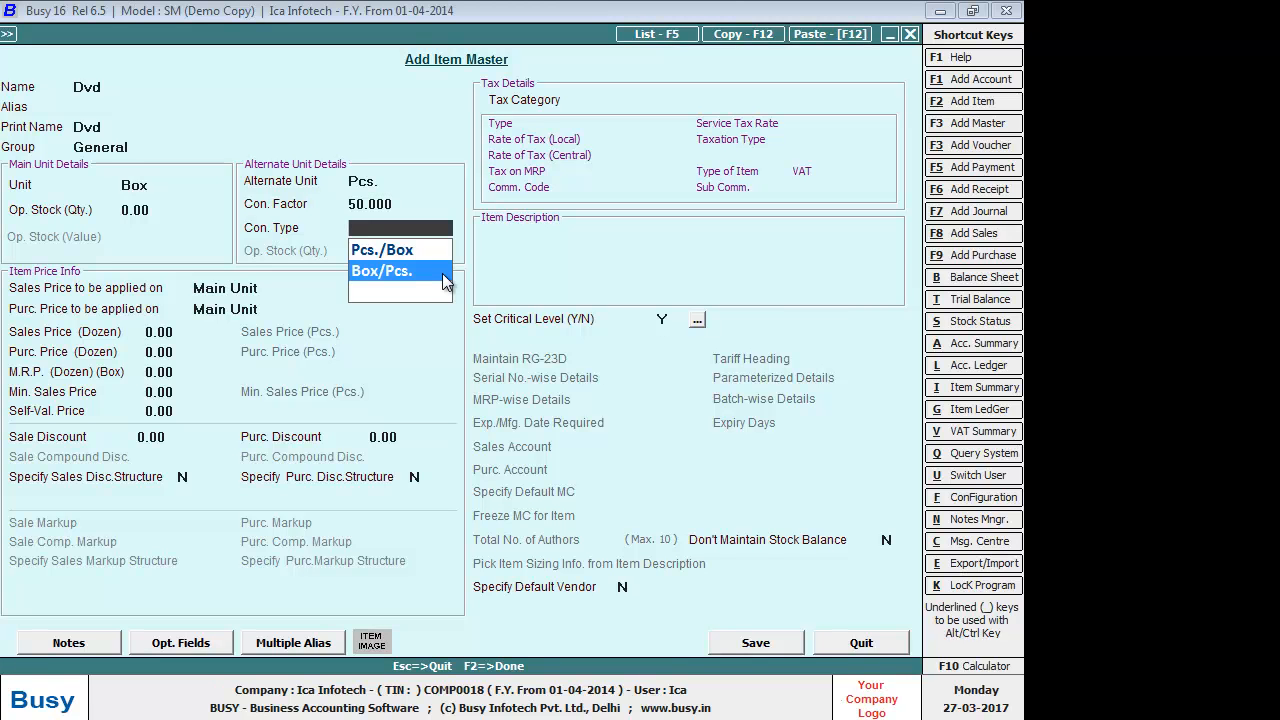
key(Return)
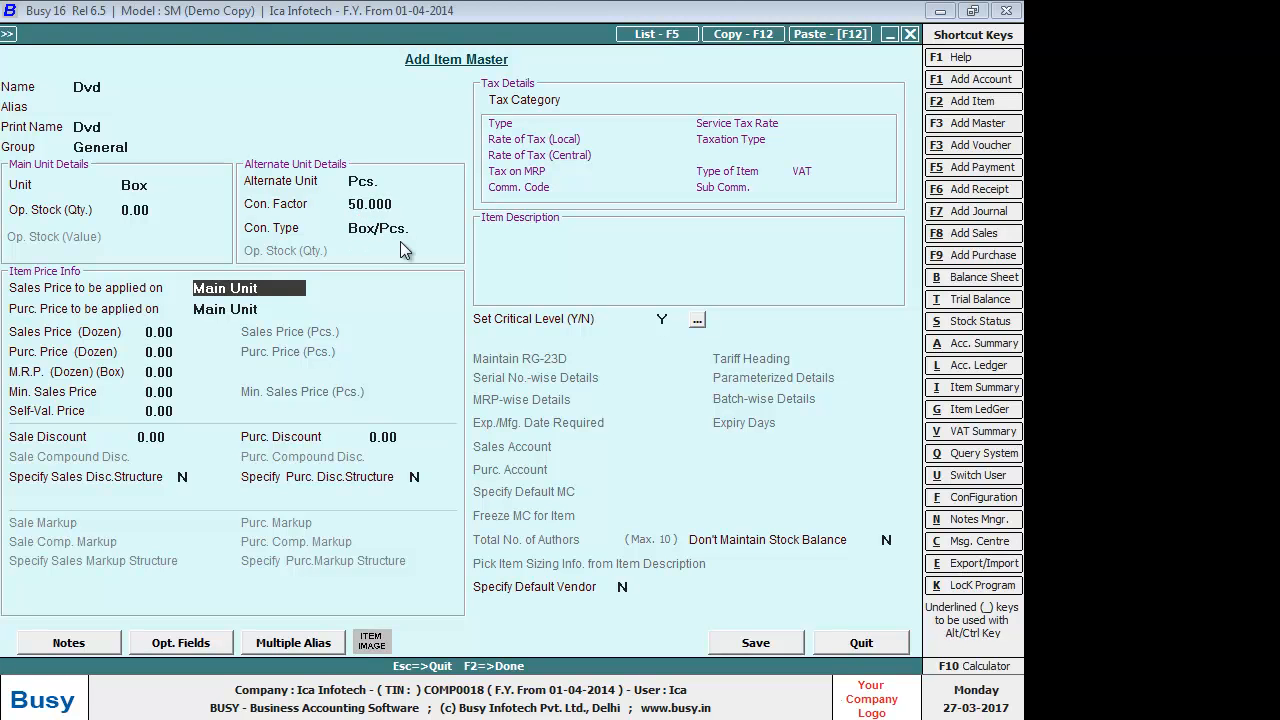
key(F2)
key(Return)
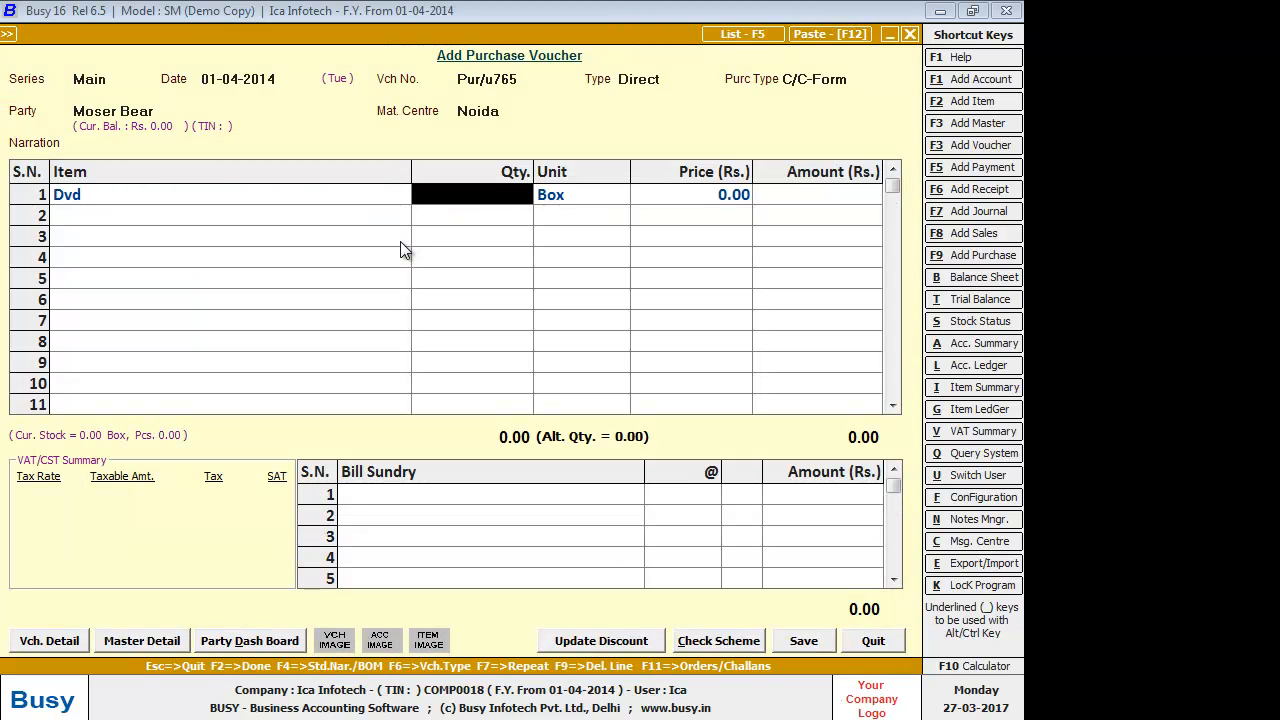
Step: Enter a quantity of 50 in the Box unit for Dvd on the first voucher line
text(5)
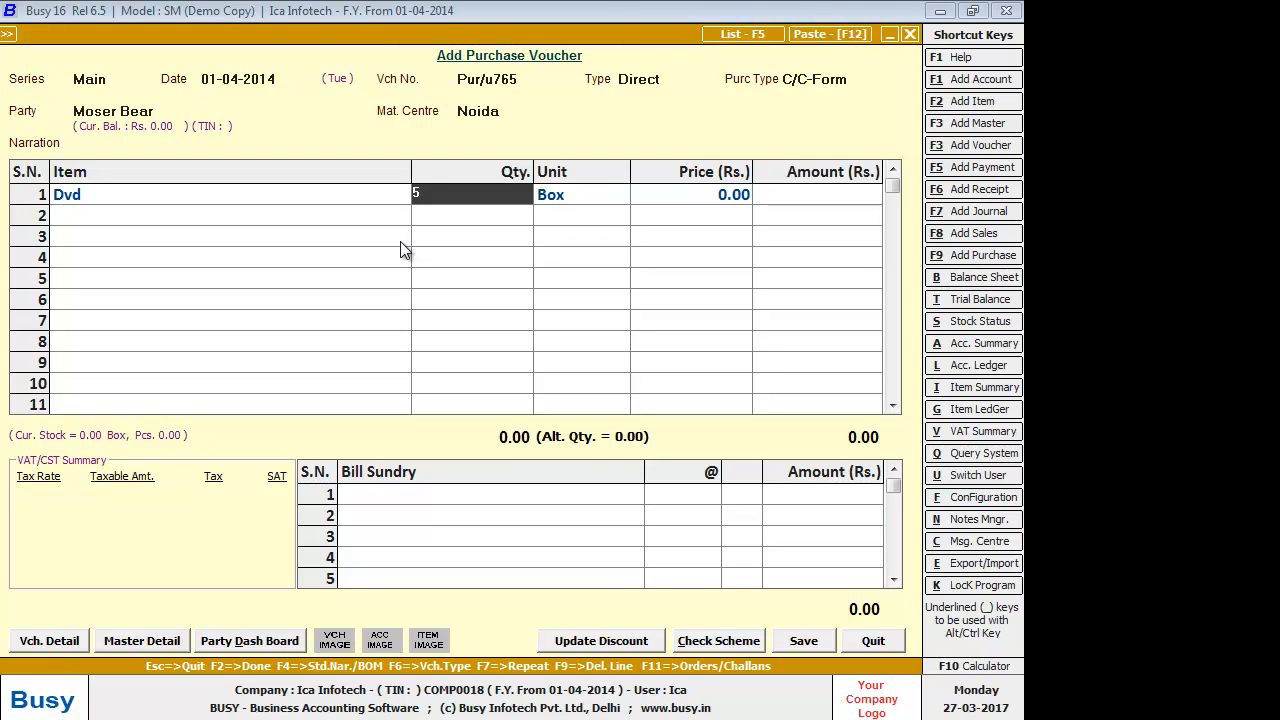
text(0)
key(Return)
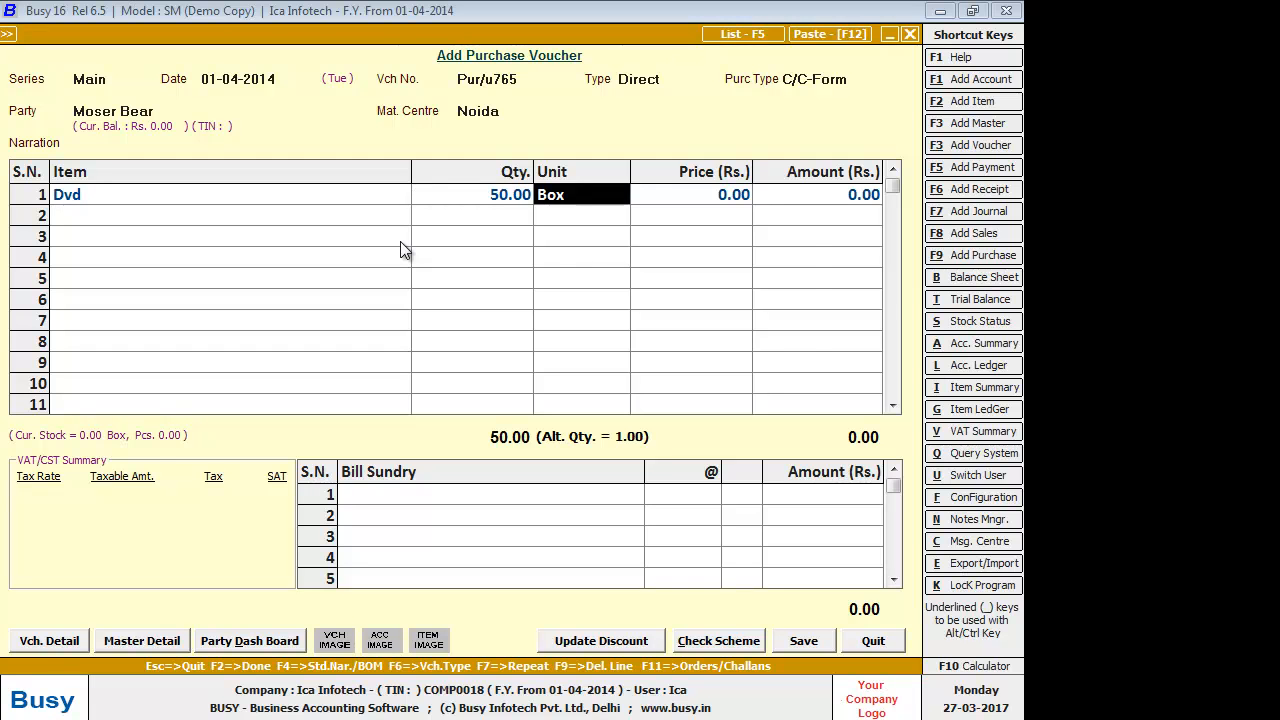
key(Return)
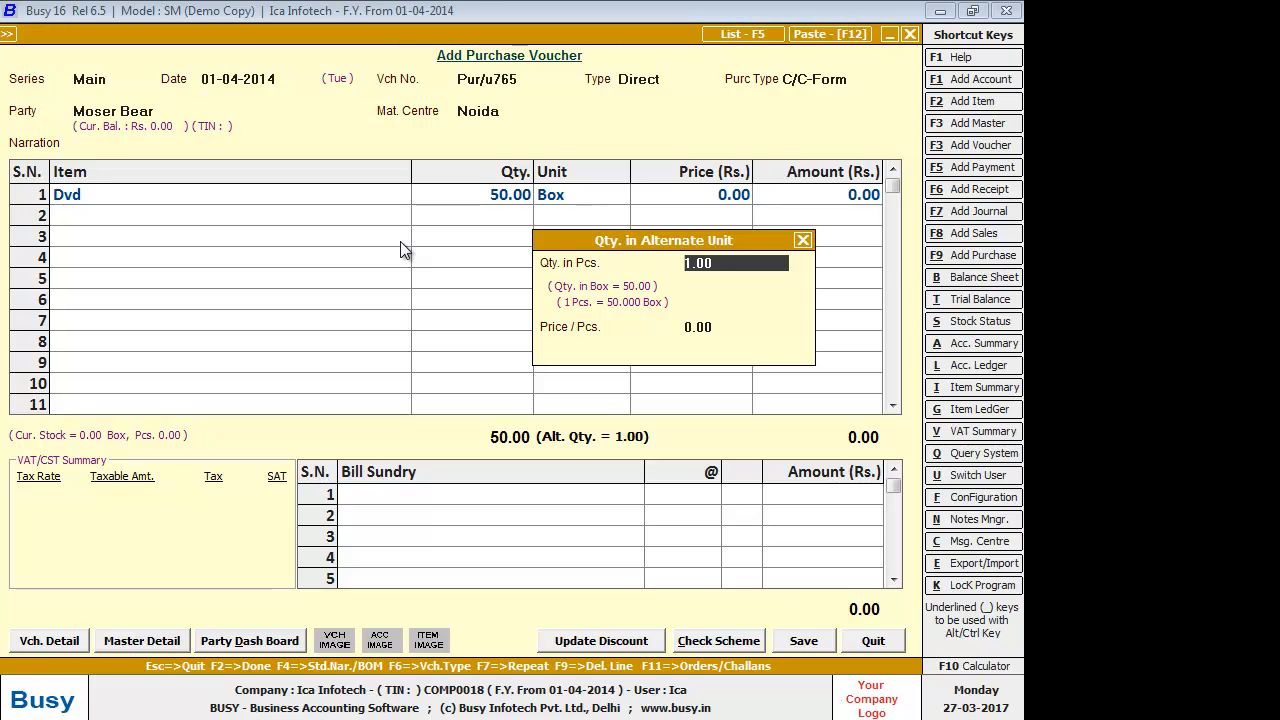
Step: Set the Dvd line's alternate quantity to 2500 Pcs. at a price of 12 per piece, and accept the calculated price
text(2500)
key(Return)
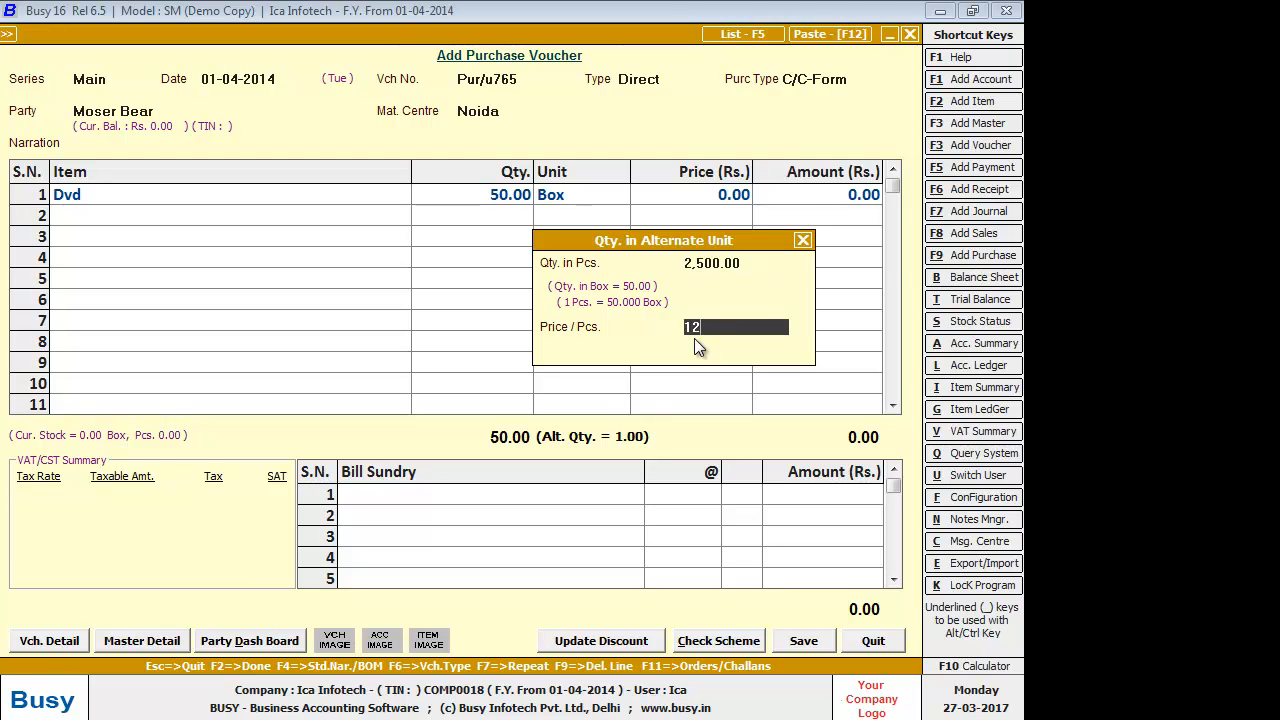
key(Return)
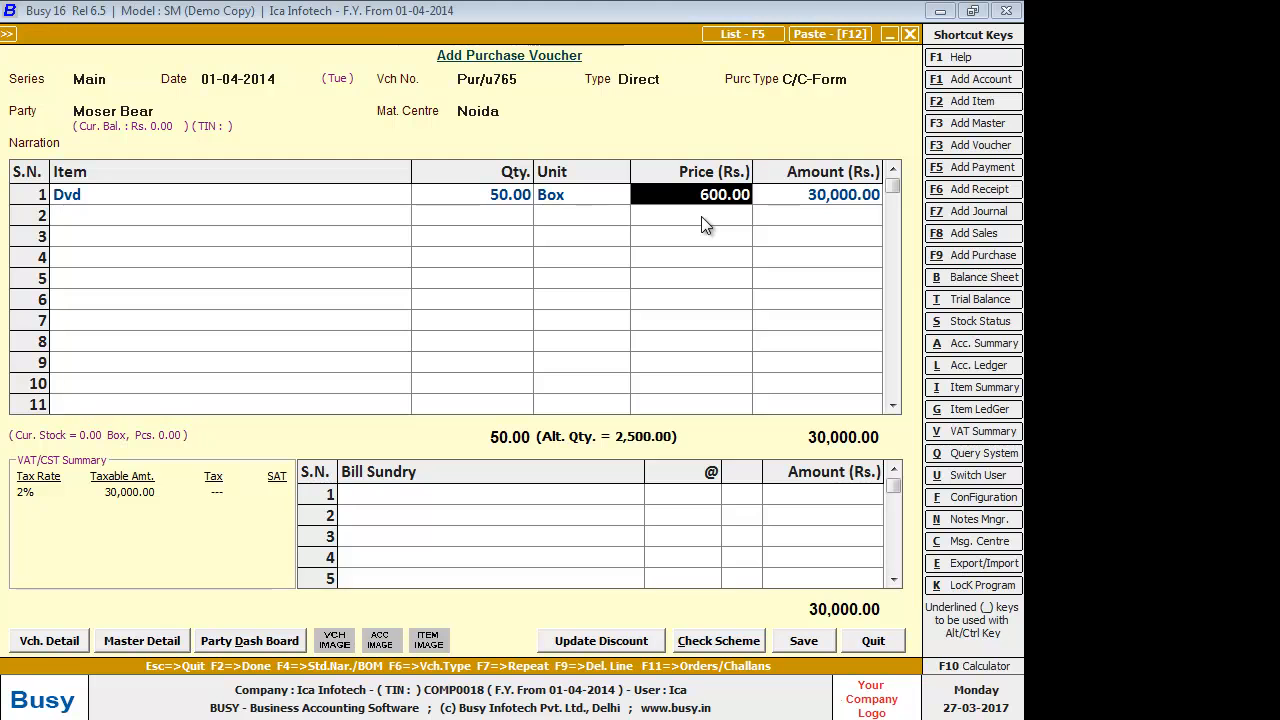
key(Return)
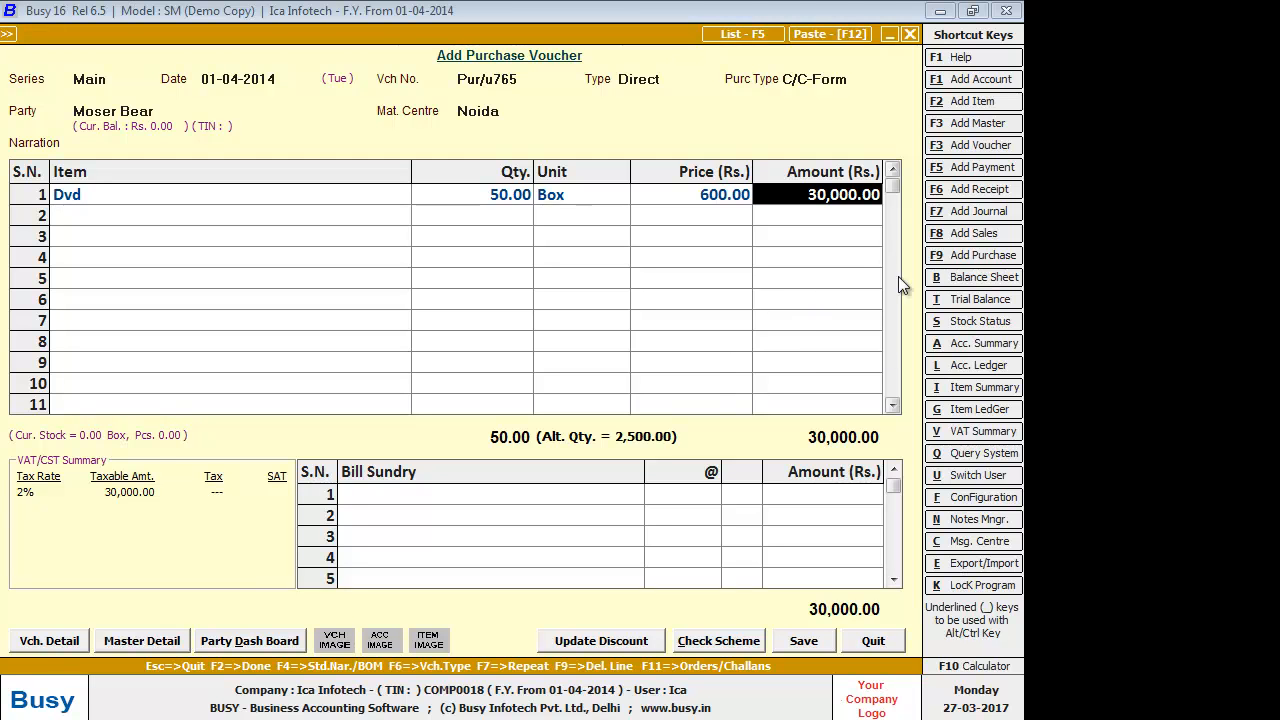
Step: Add Central Sales Tax as the first bill sundry of the purchase voucher
click(385, 494)
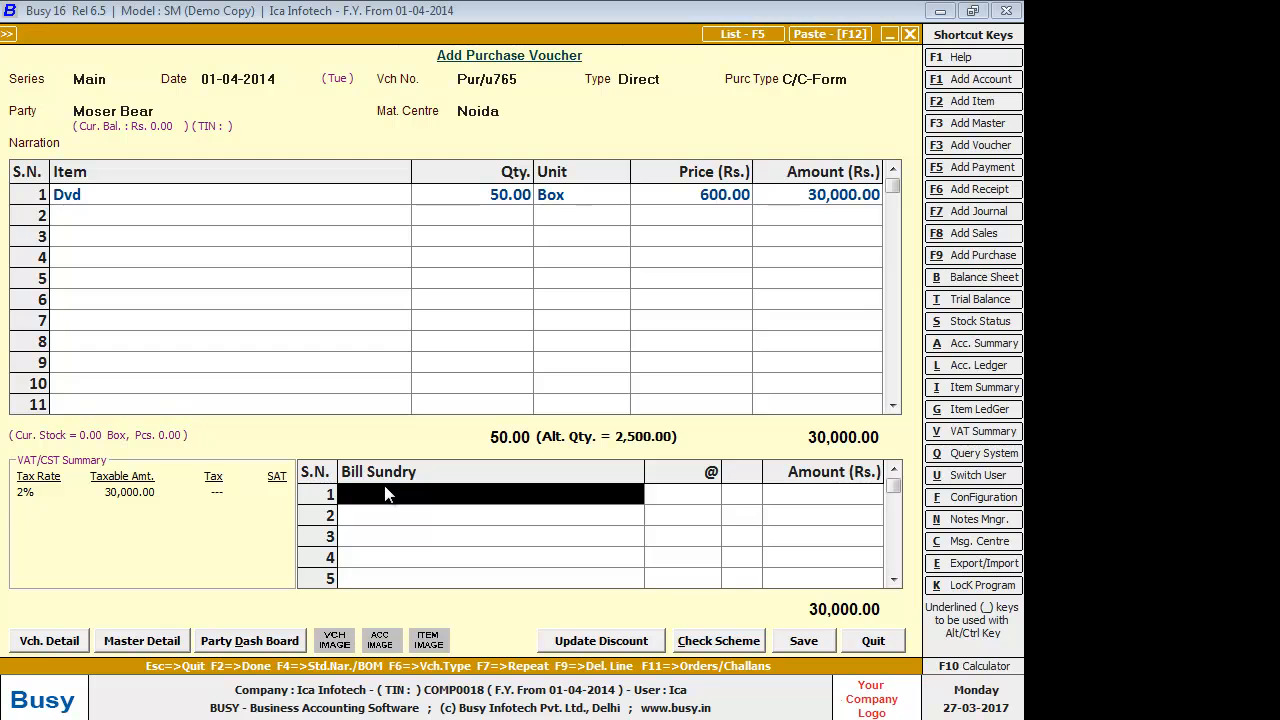
text(c)
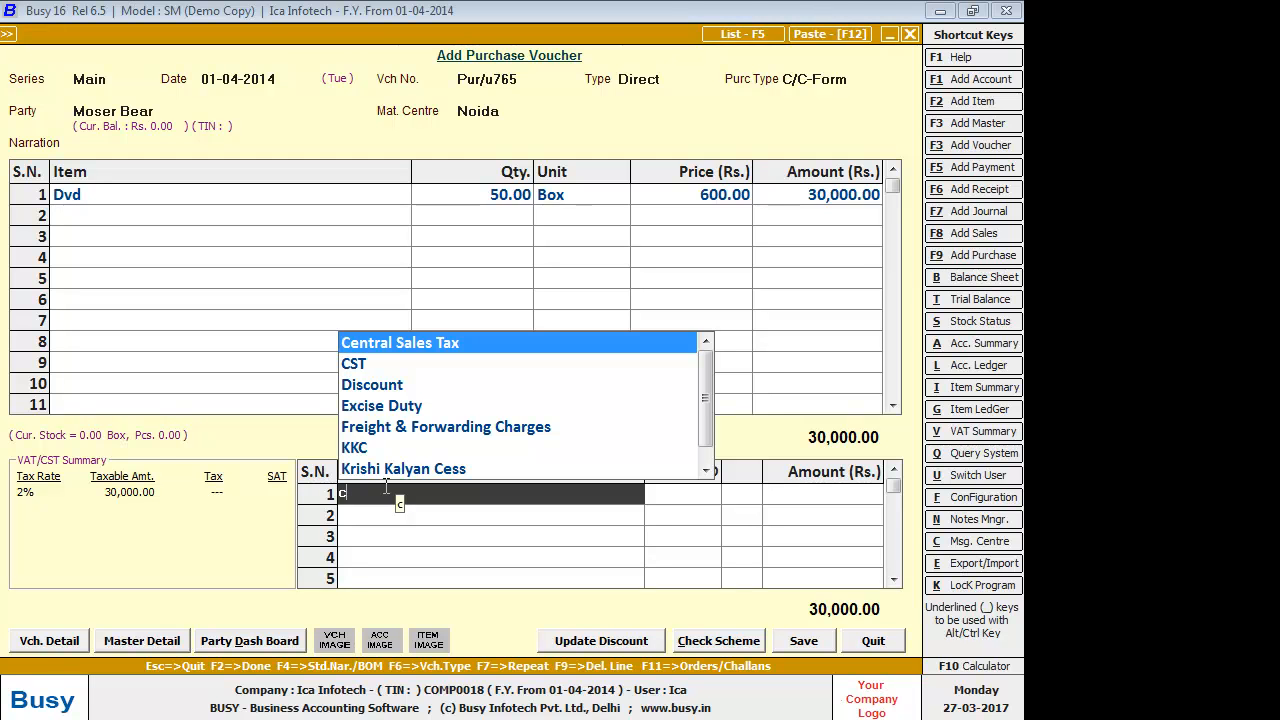
key(Down)
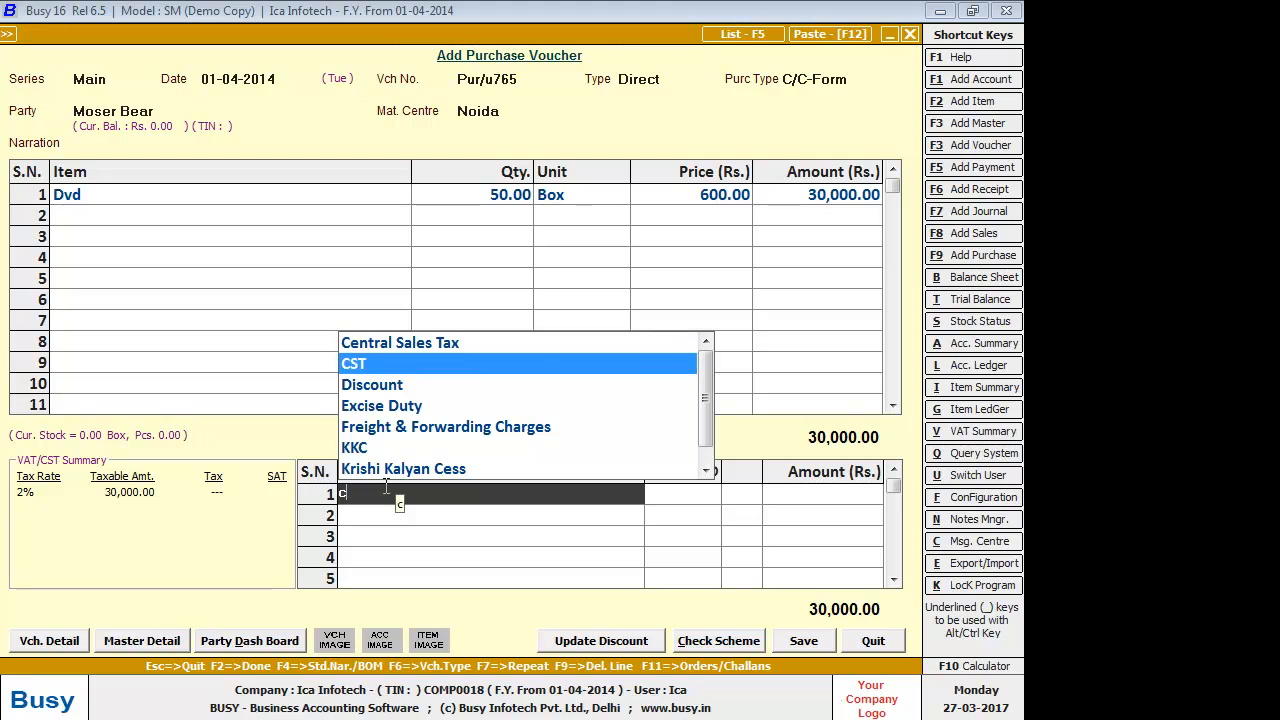
key(Up)
key(Down)
key(Up)
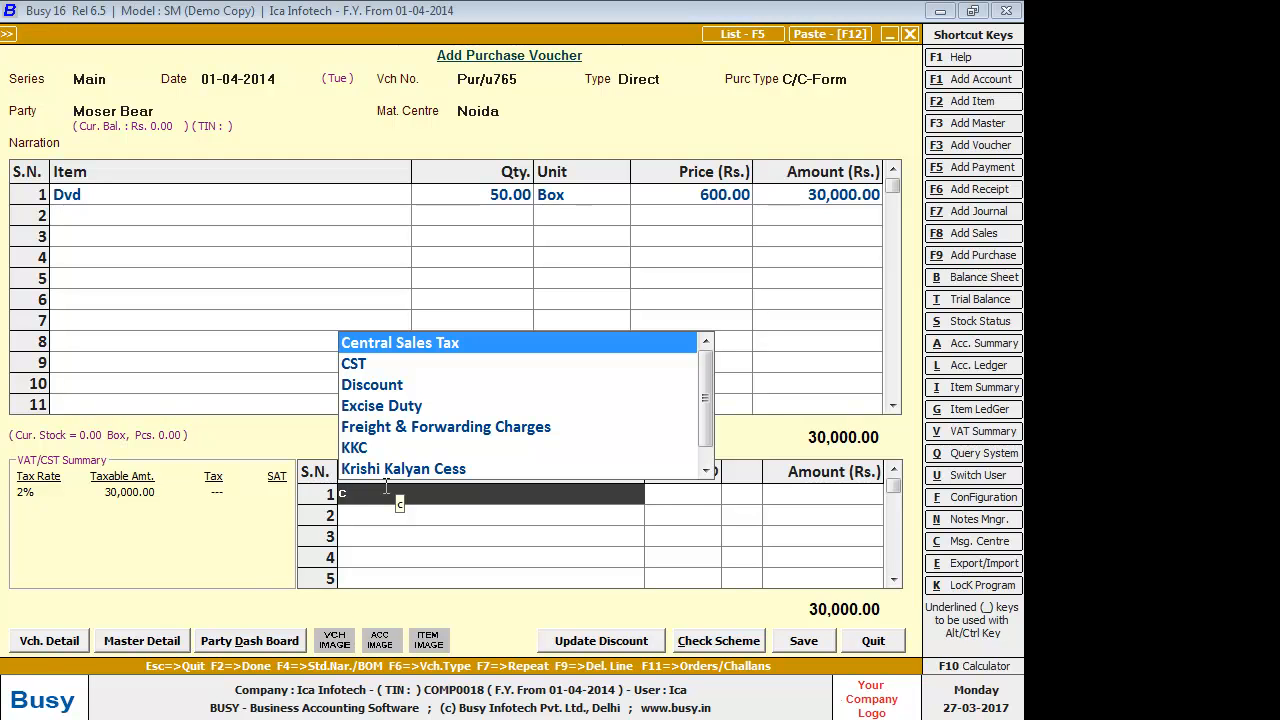
key(Return)
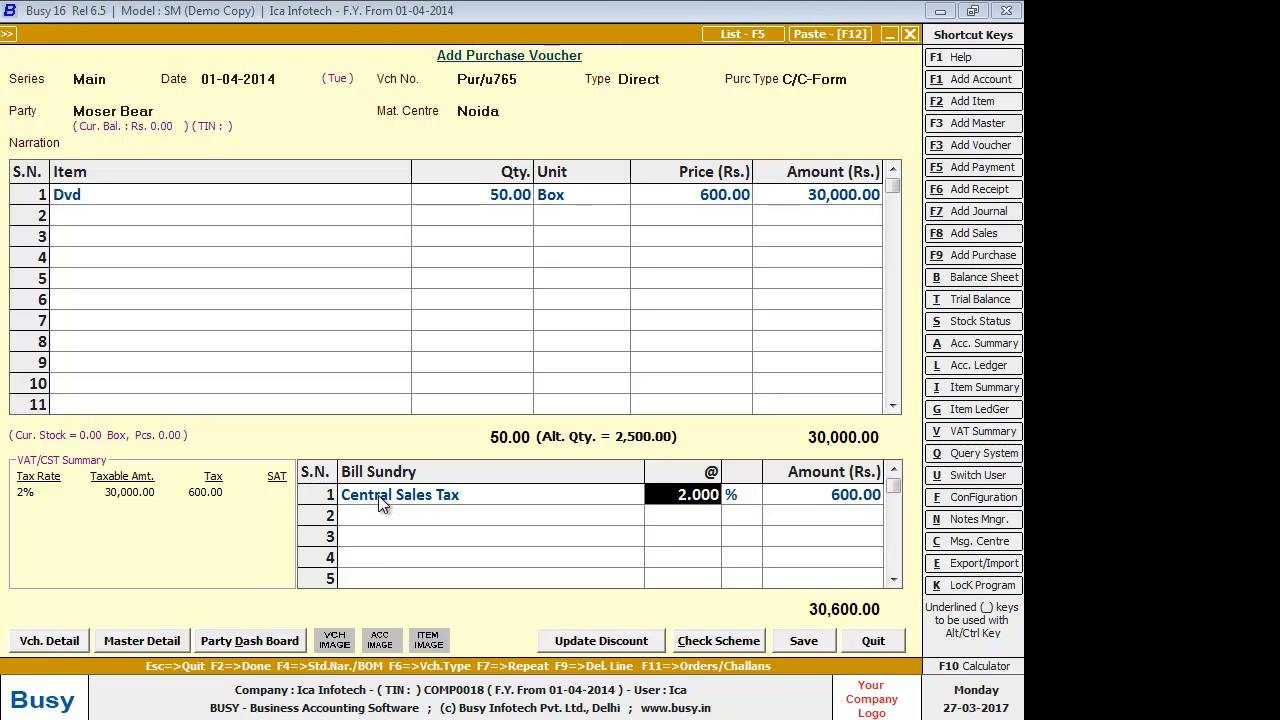
Step: Open the Central Sales Tax bill sundry master for modification and set its default value to 2, keeping its type and CST nature
click(380, 500)
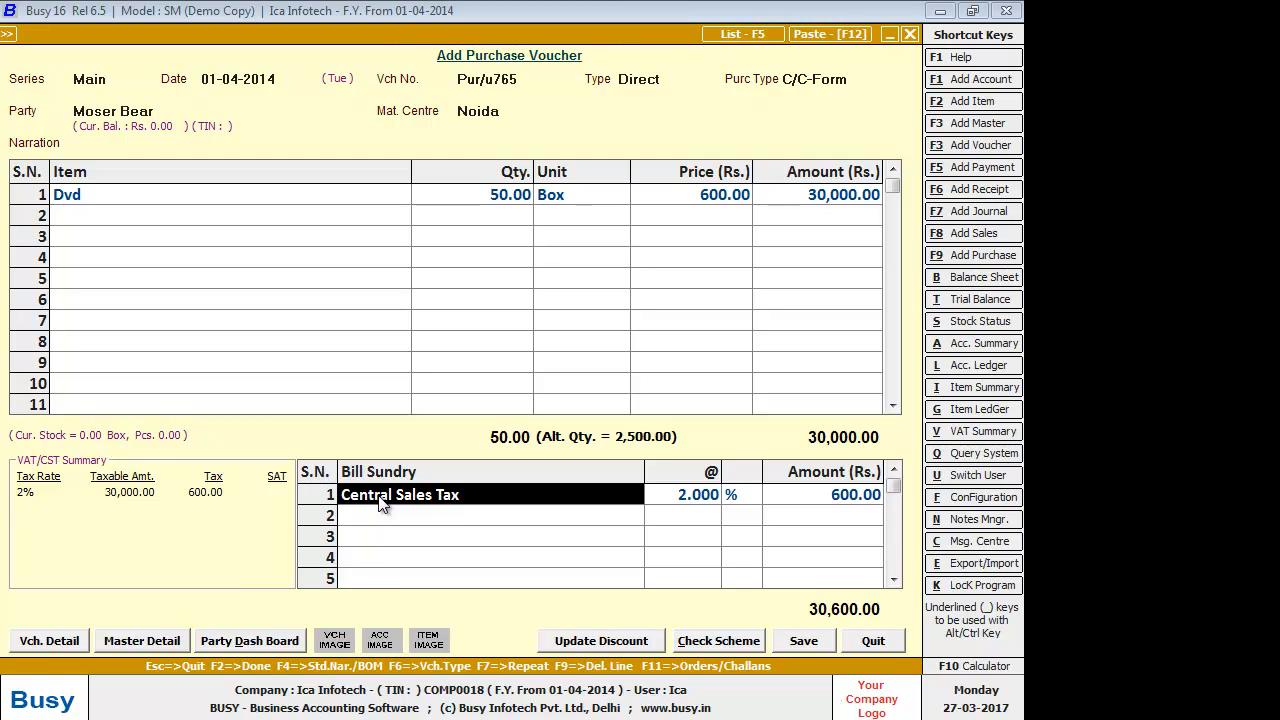
key(alt+m)
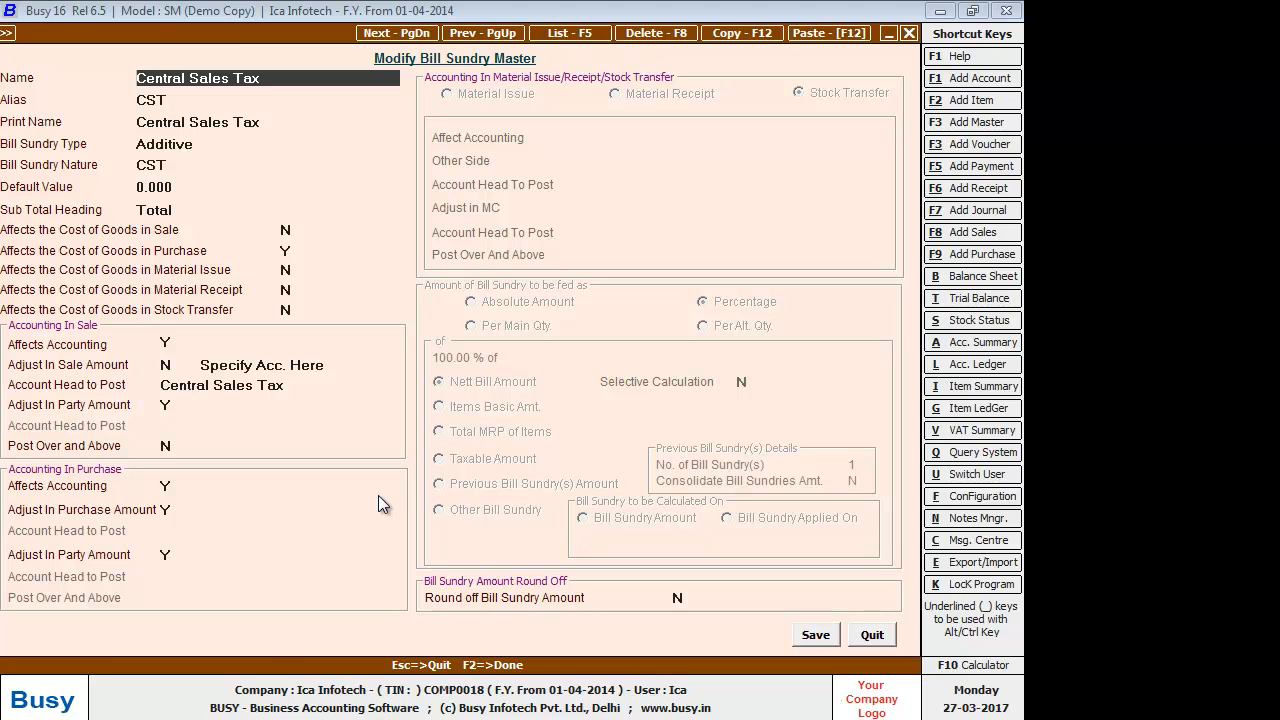
key(Return)
key(Return)
key(Return)
key(Return)
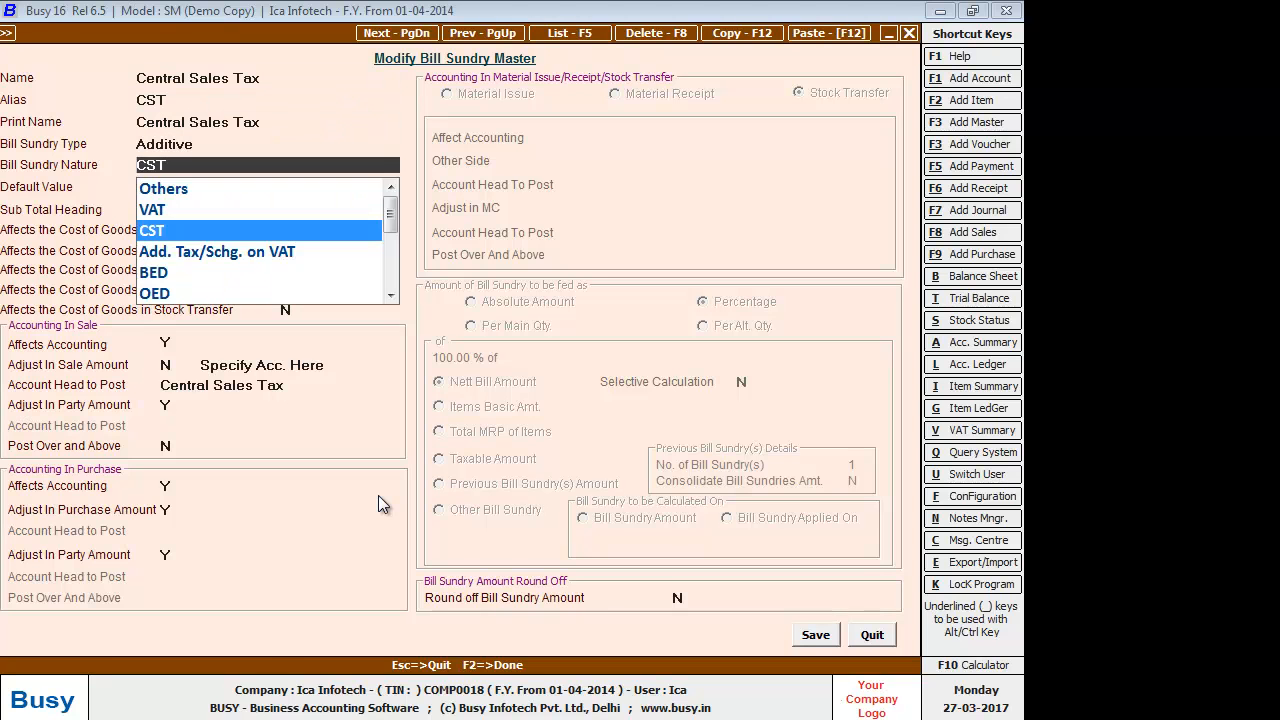
key(Return)
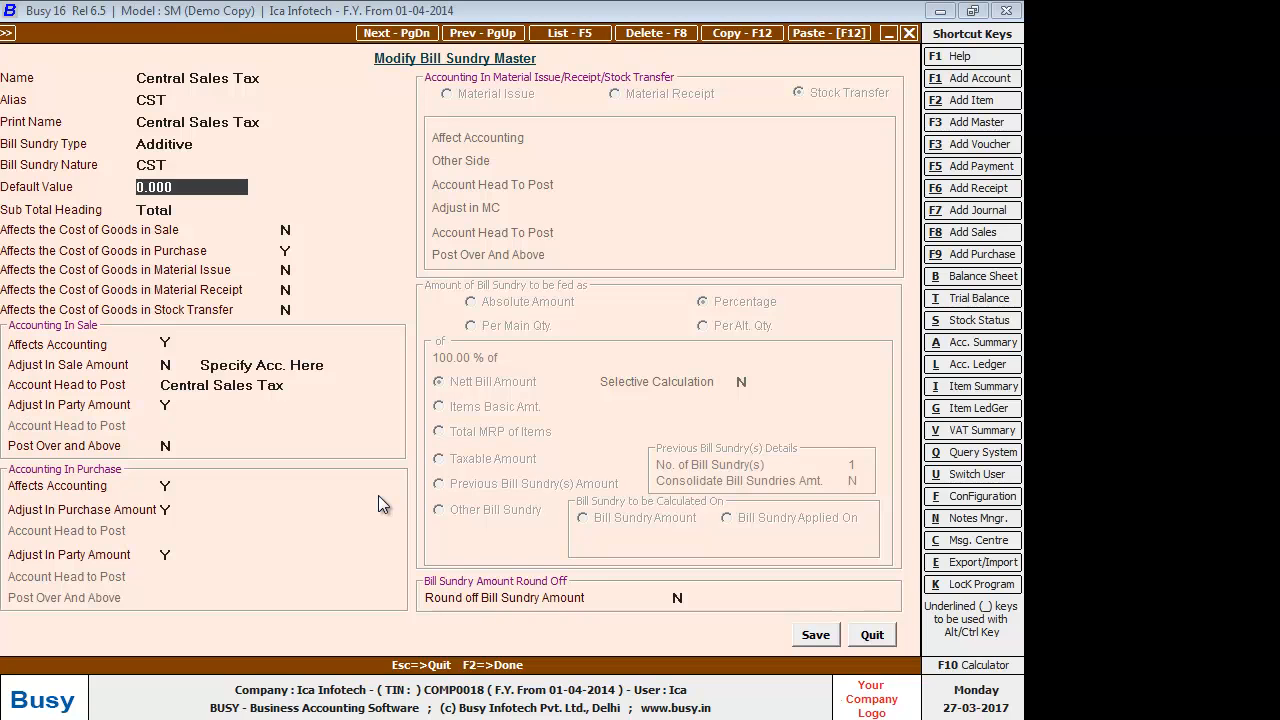
text(2)
key(Return)
key(Return)
key(Return)
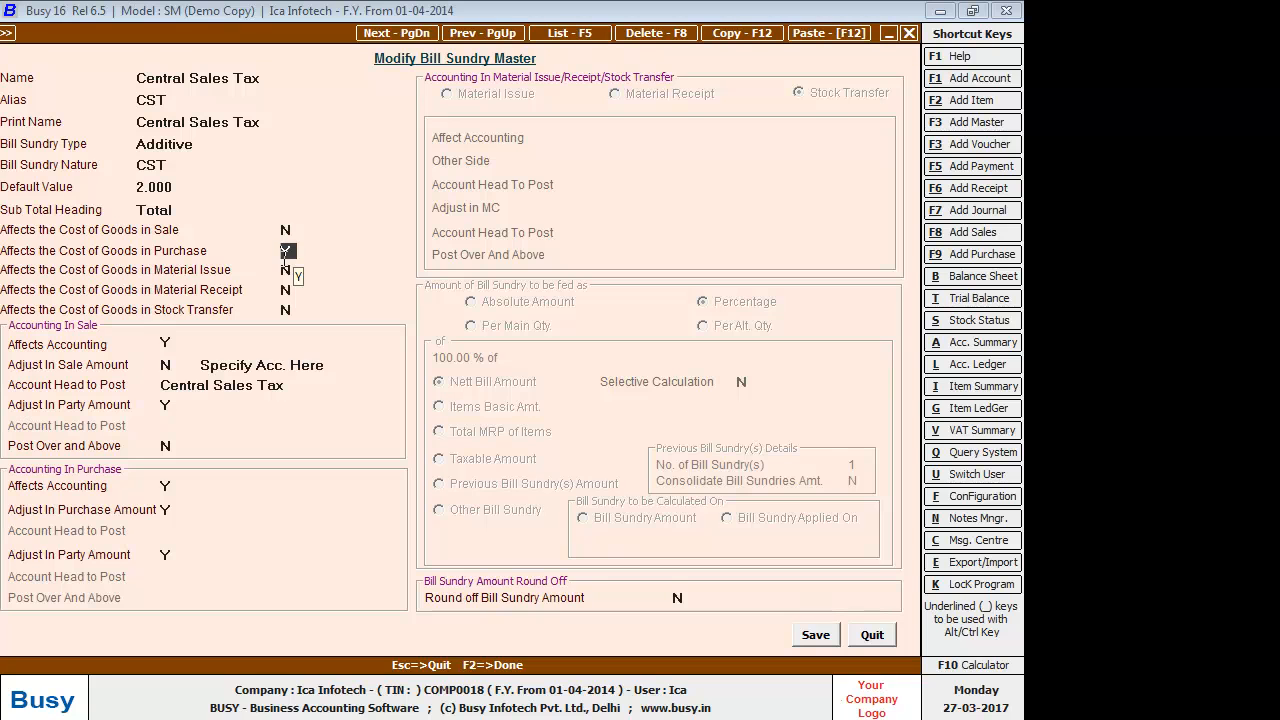
Step: Keep the cost-of-goods and sale accounting settings, and set Adjust in Purchase Amount to N under purchase accounting
key(Return)
key(Return)
key(Return)
key(Return)
key(Return)
key(Return)
key(Return)
key(Return)
key(Return)
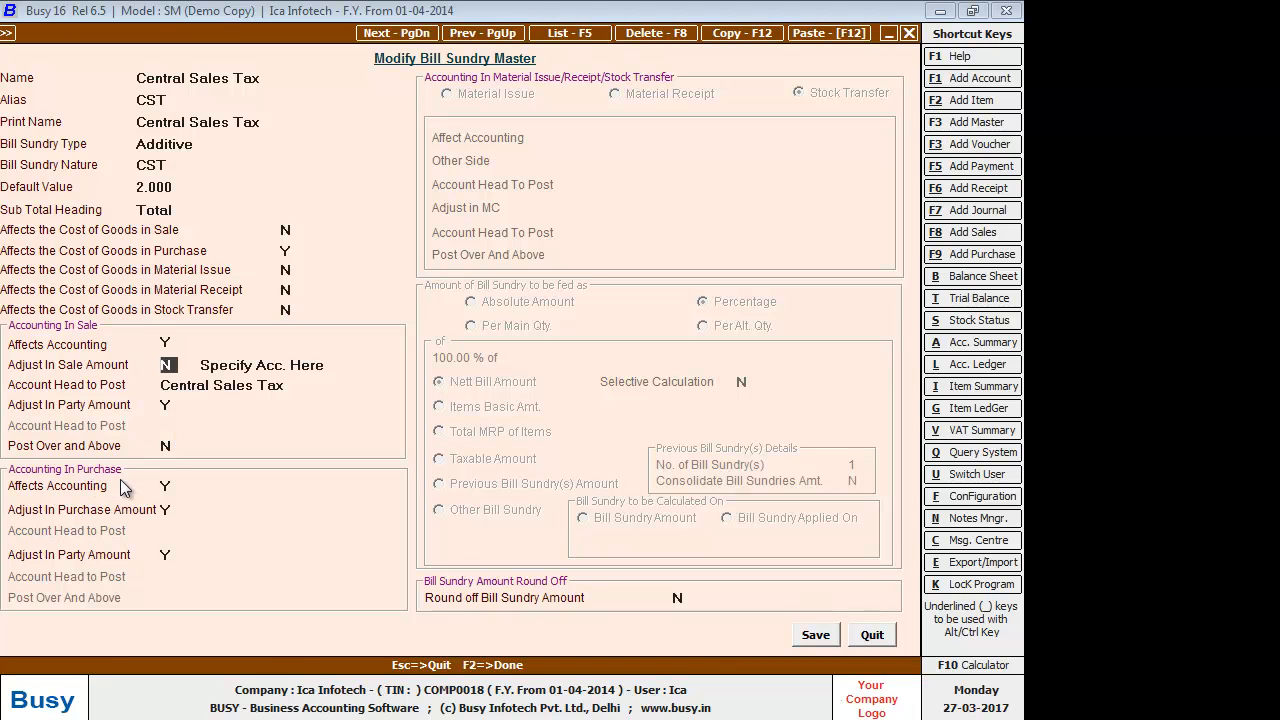
key(Return)
text(N)
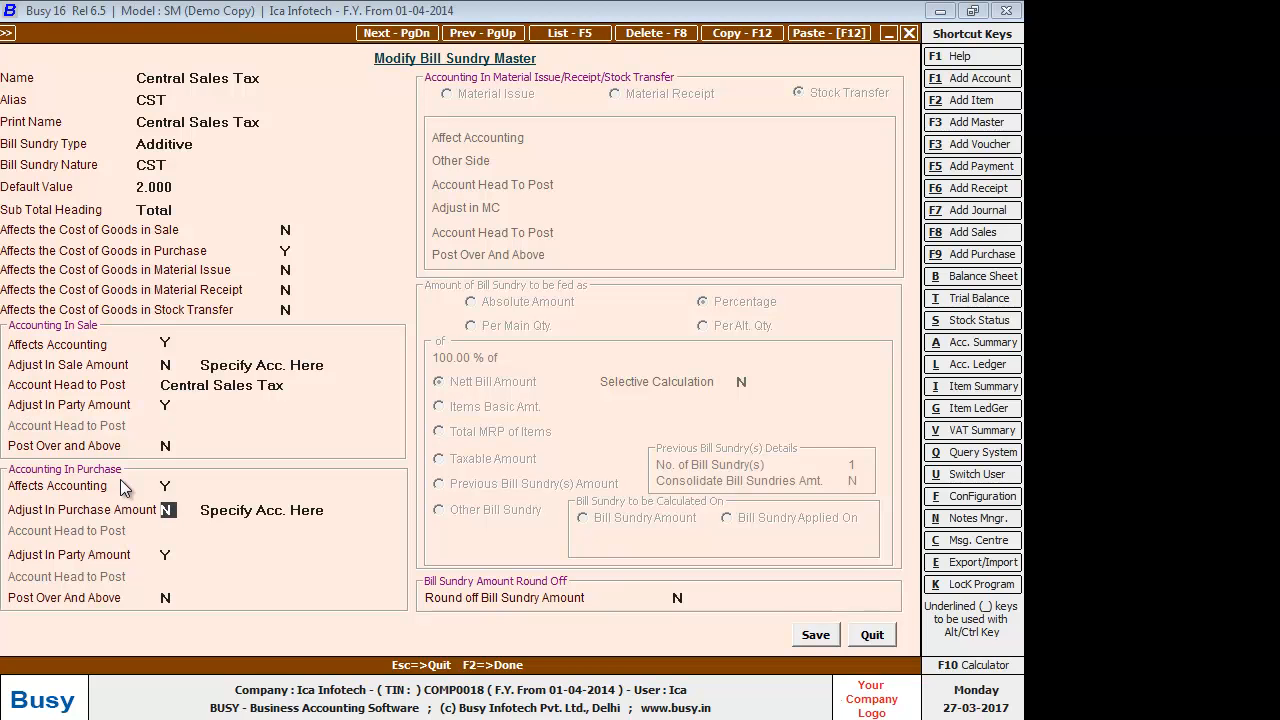
key(Return)
key(Return)
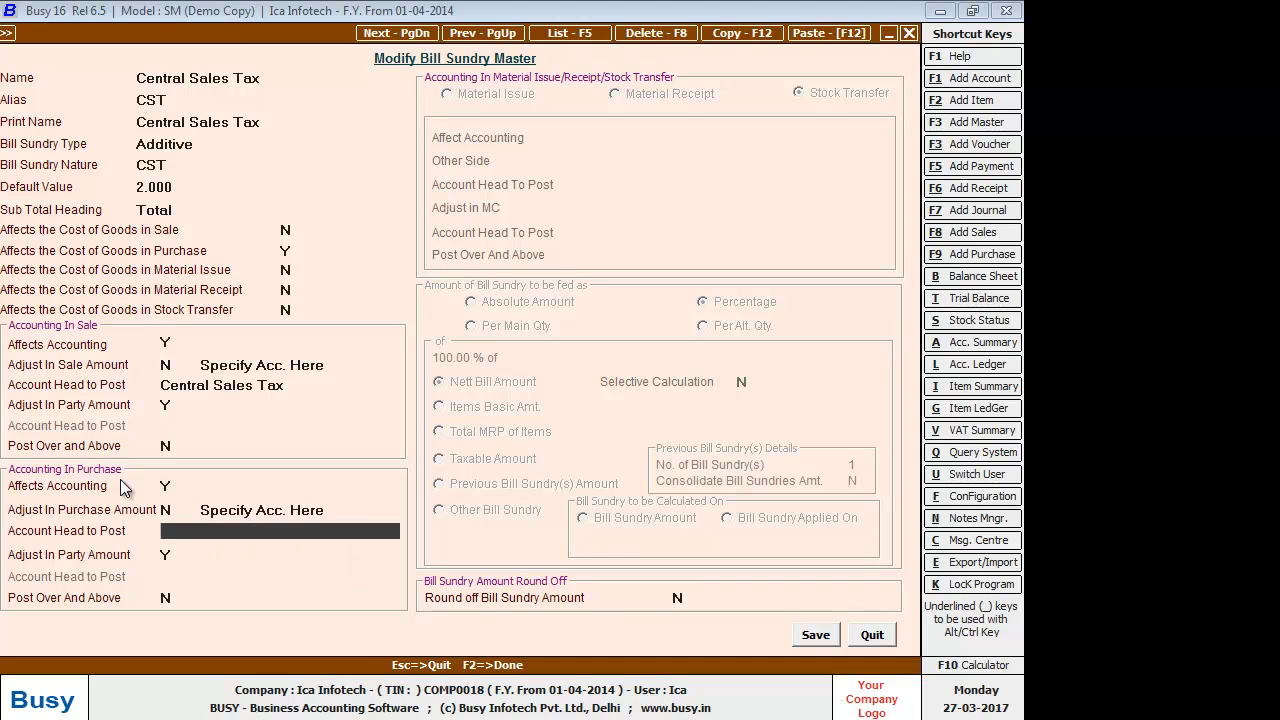
Step: Set the purchase account head to post to Central Sales Tax and save the bill sundry master, acknowledging the rewrite-books note
text(c)
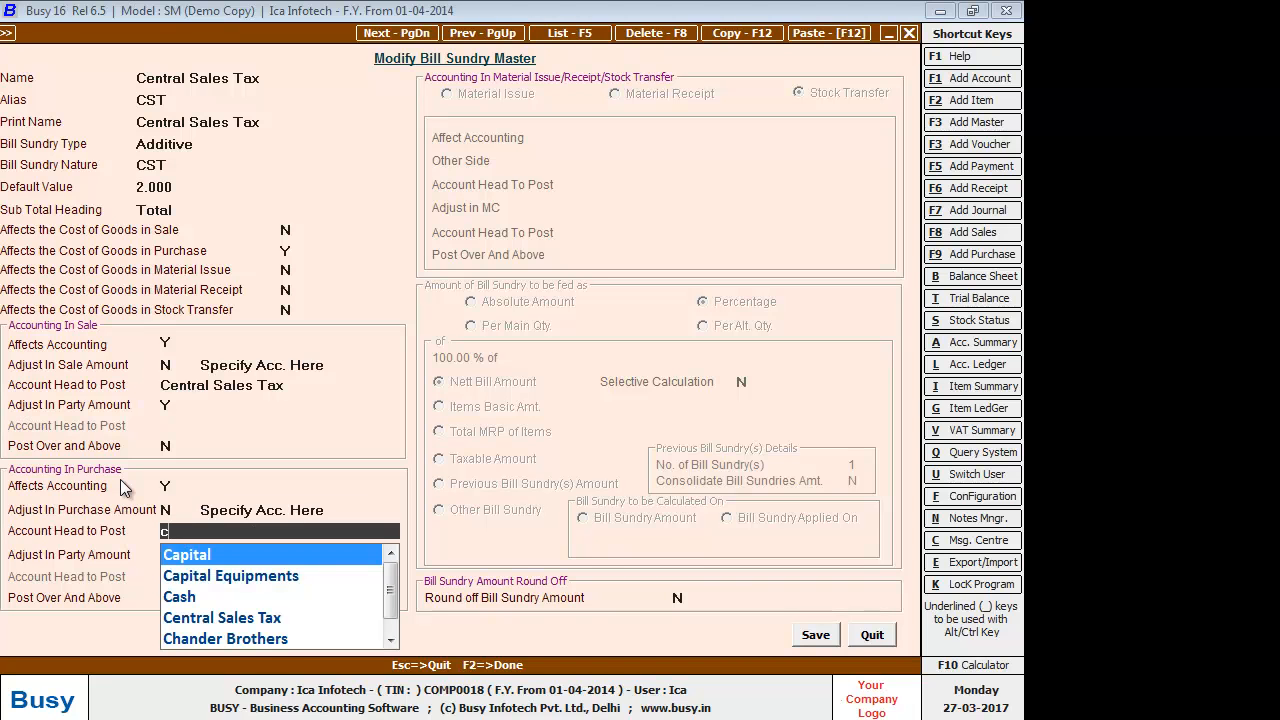
key(Down)
key(Down)
key(Down)
key(Return)
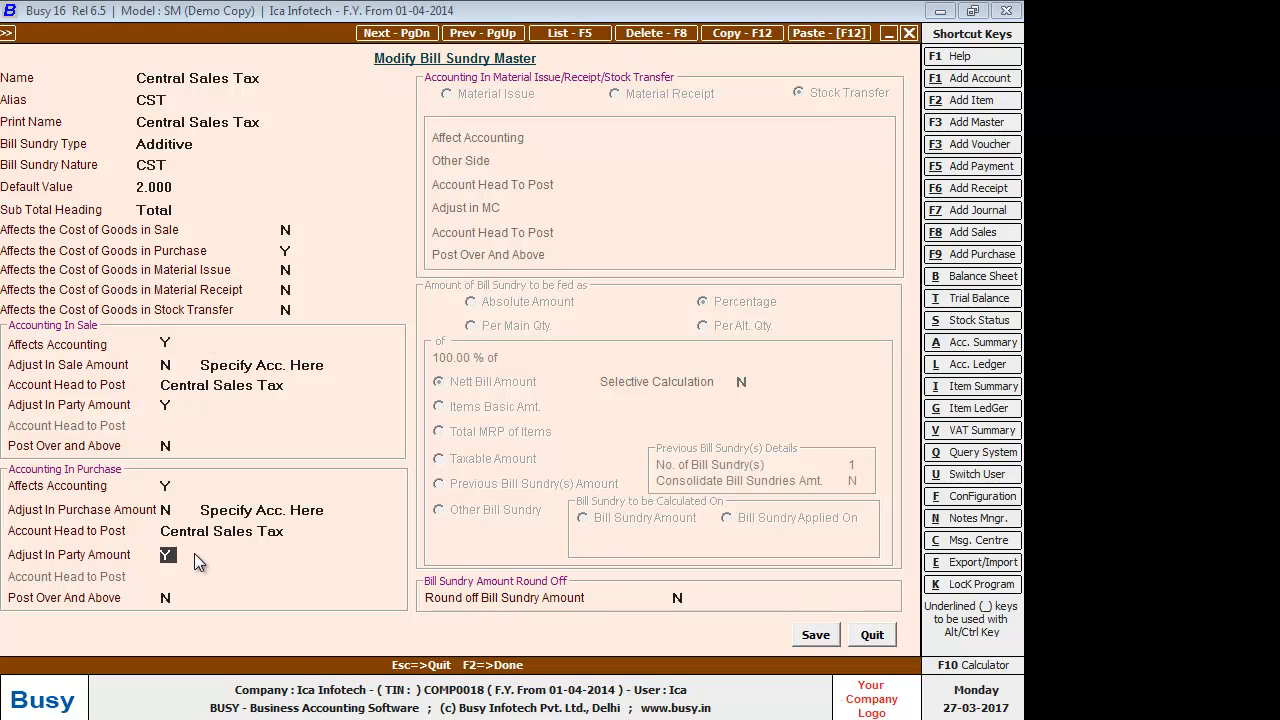
click(826, 640)
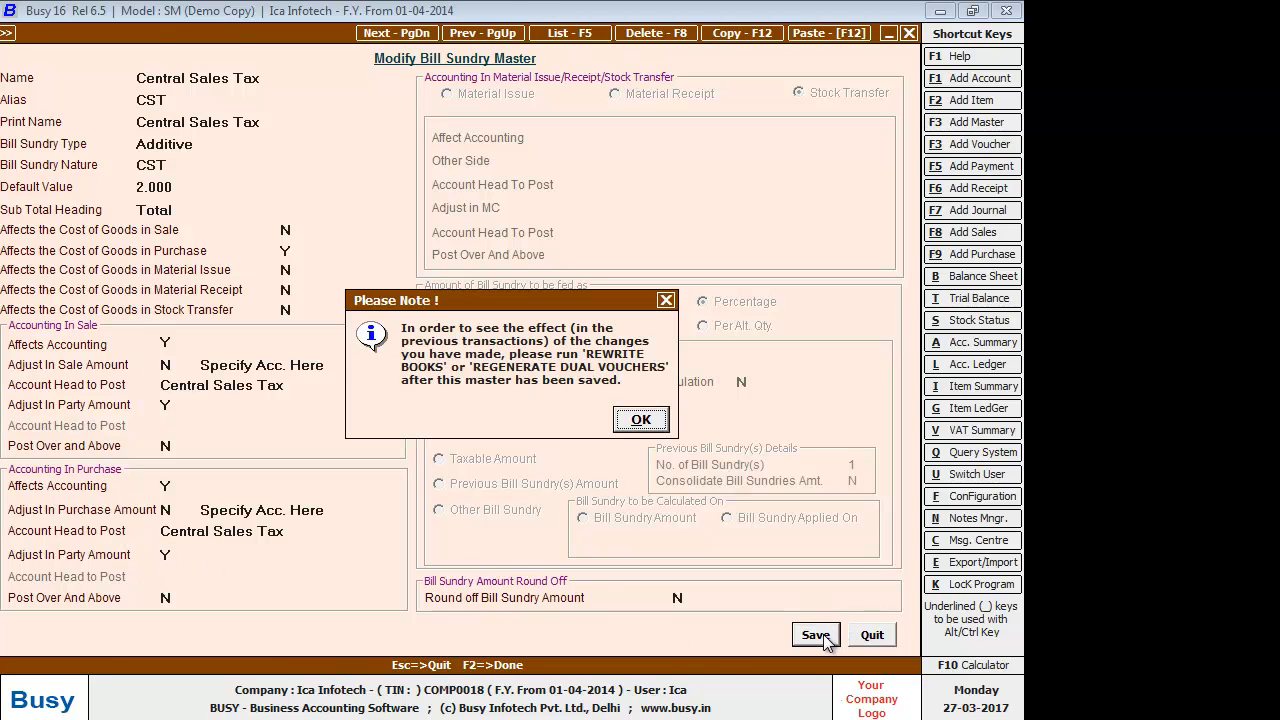
click(643, 422)
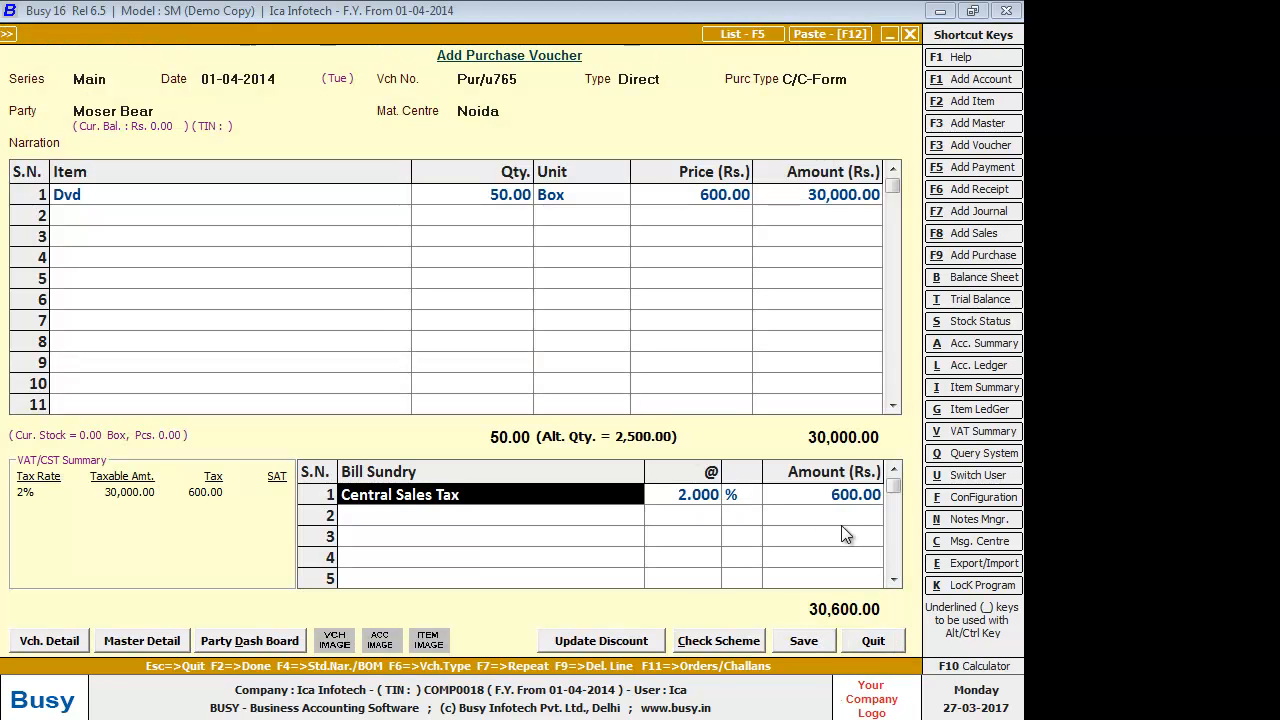
Step: Save the purchase voucher, accepting the sales tax reporting details, leaving cost centres unallocated and keeping the new bill reference Pur/u765
key(Return)
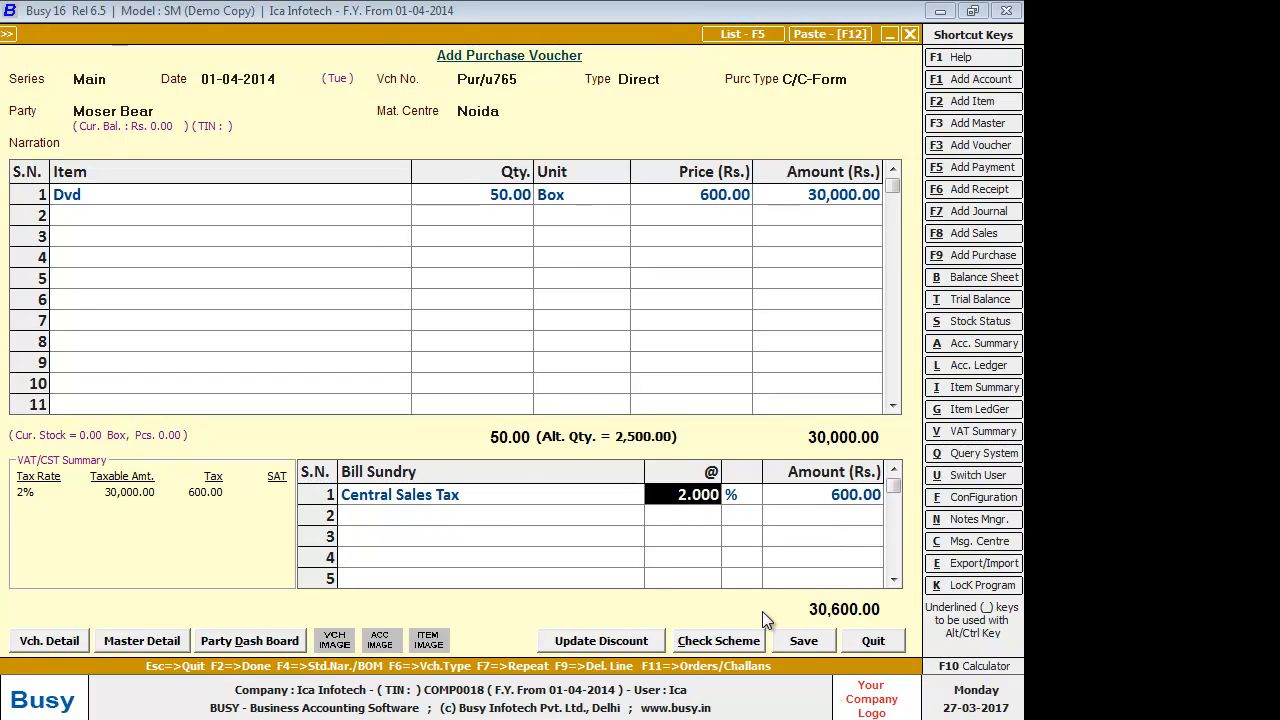
click(808, 645)
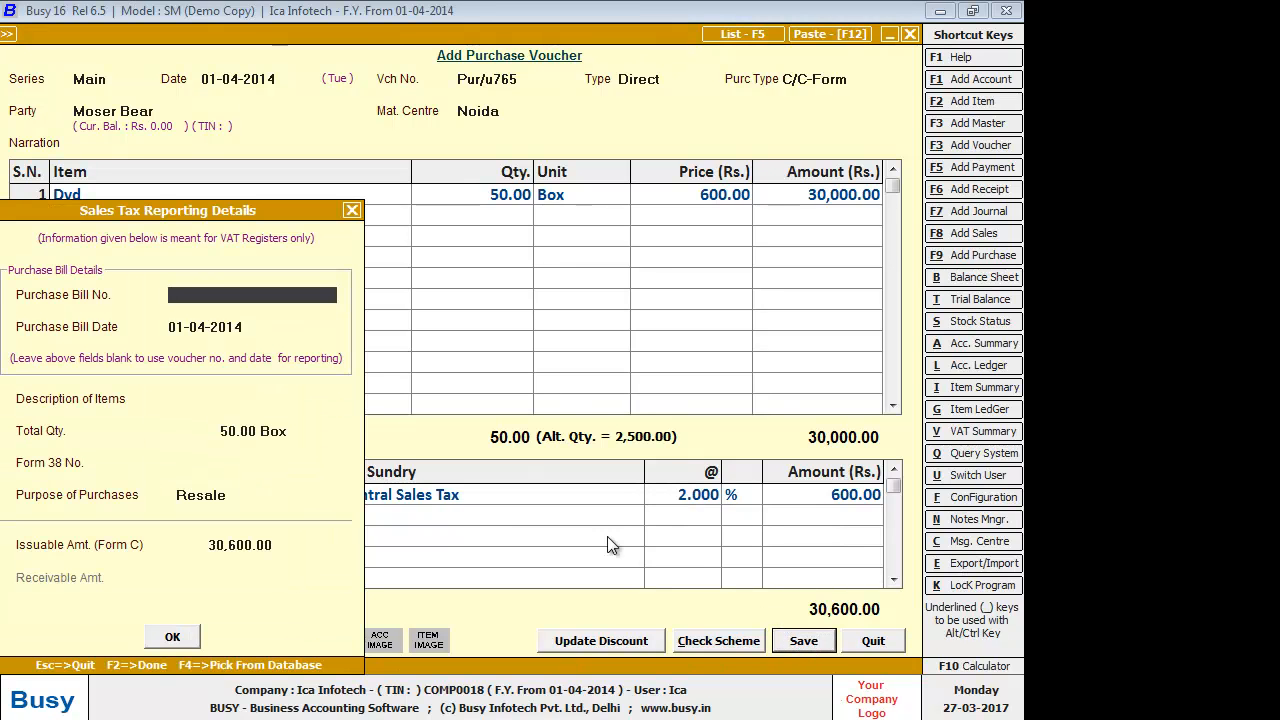
click(173, 638)
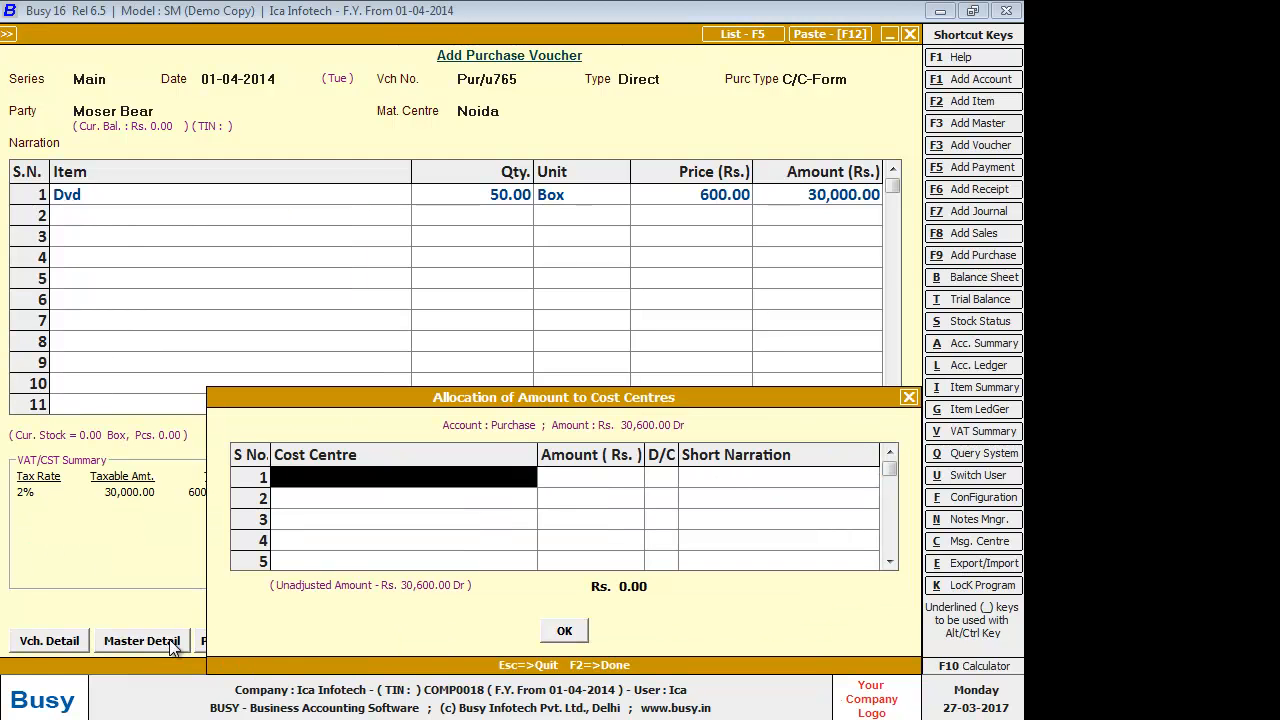
click(556, 632)
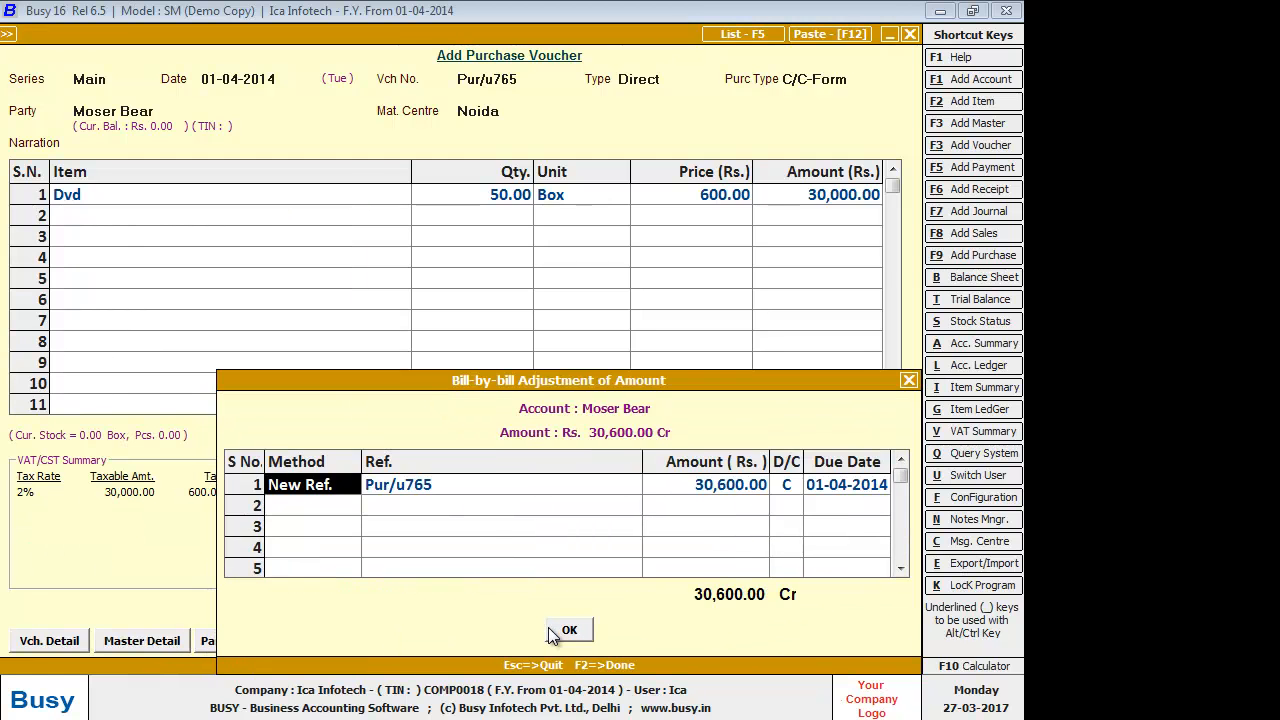
key(Return)
key(Return)
key(Return)
key(Return)
click(551, 632)
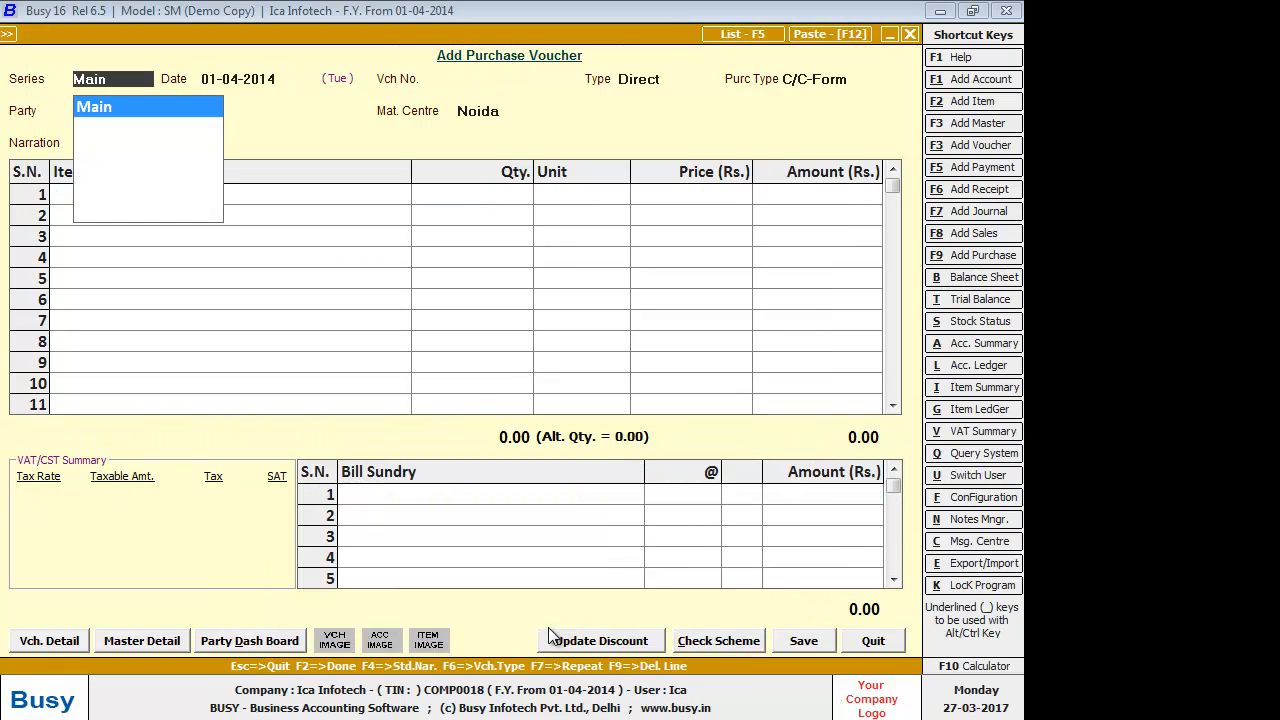
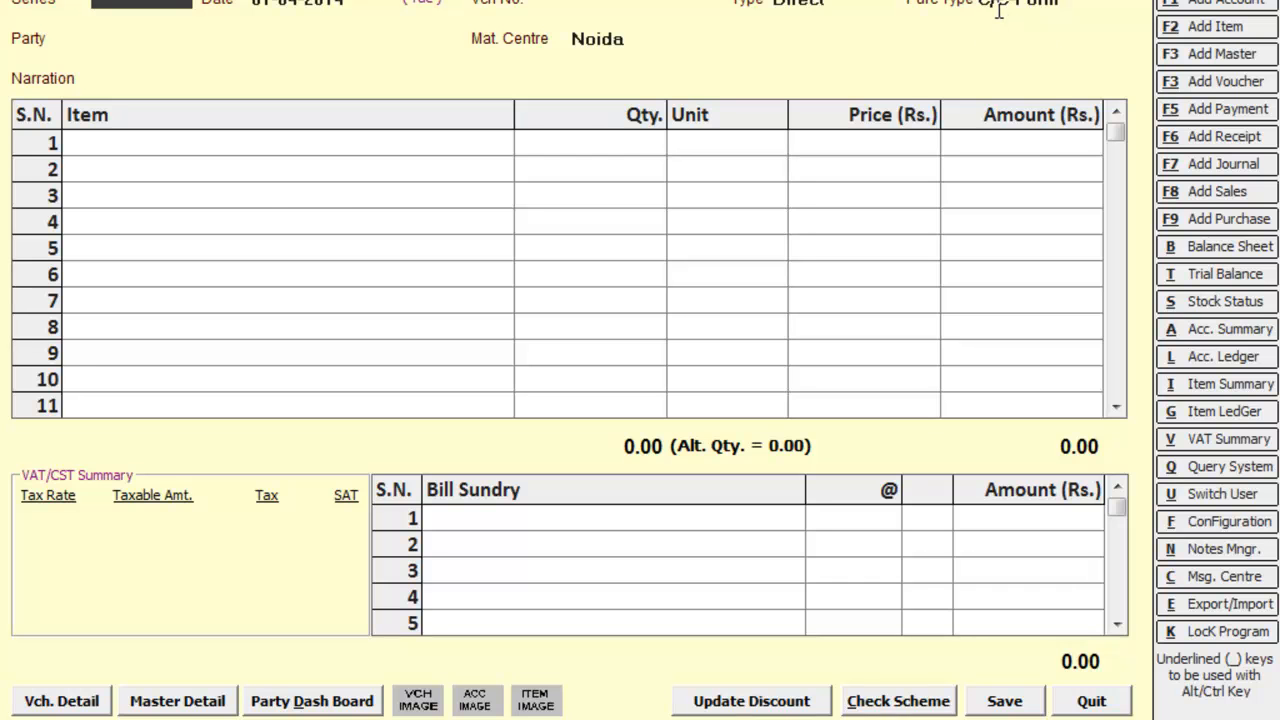
Step: Leave purchase entry and enable Salesman/Broker-wise Reporting in the Accounts features, keeping the captions Salesman and Commission
key(Escape)
key(Escape)
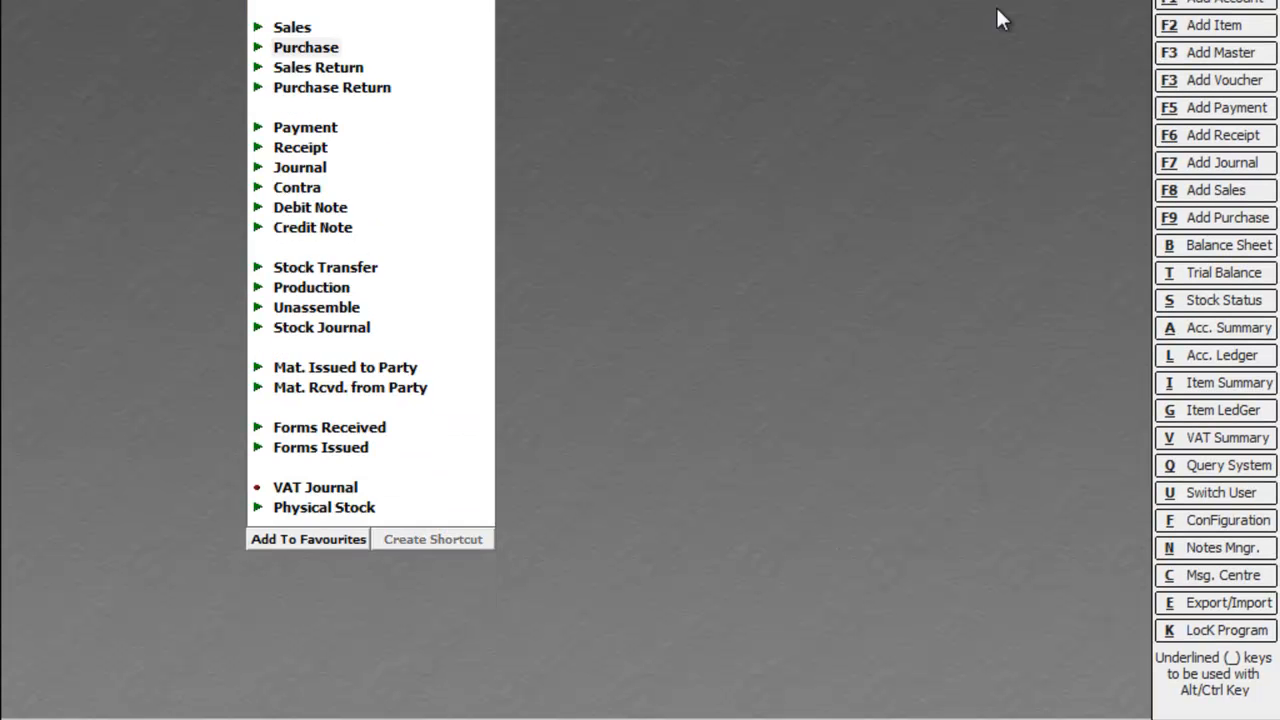
key(Escape)
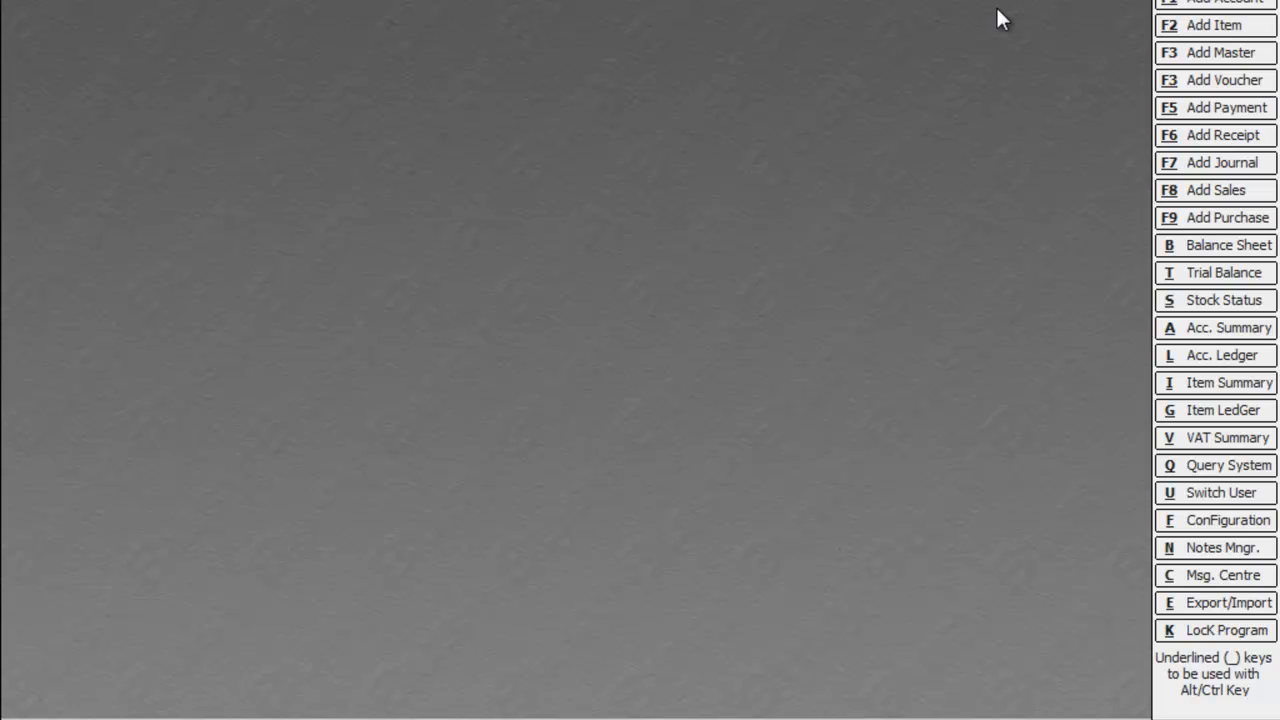
key(Return)
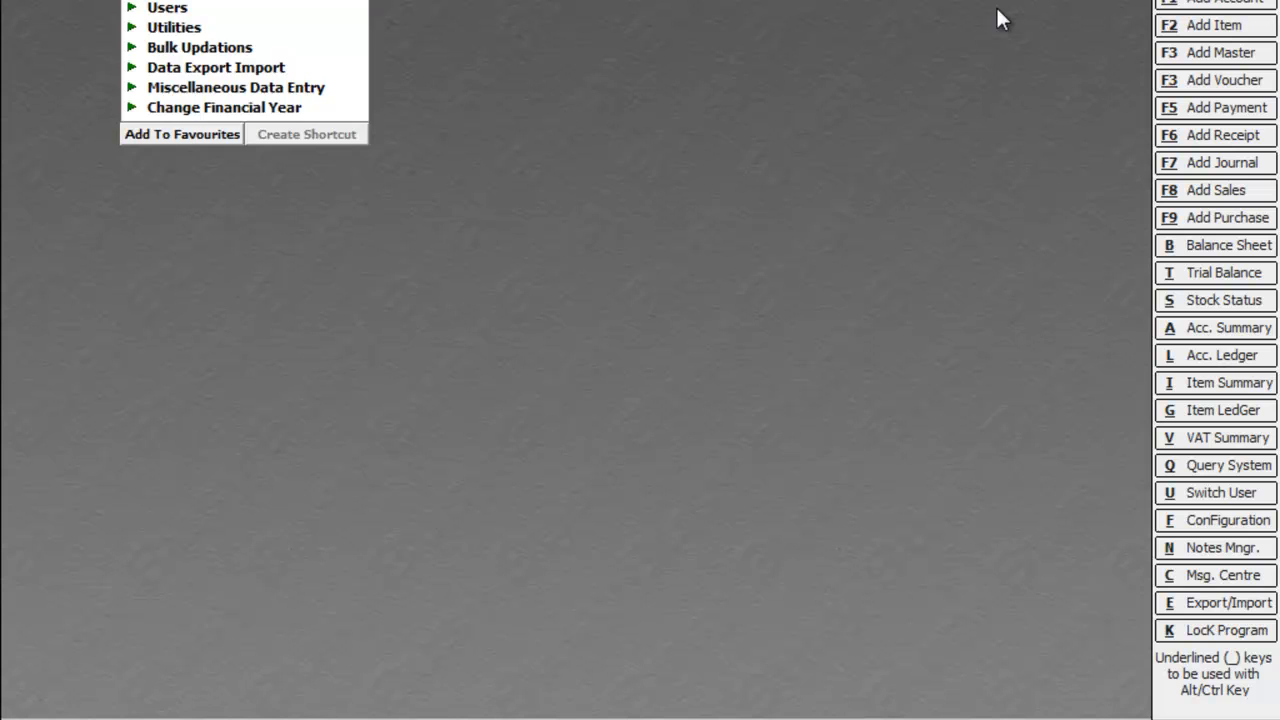
key(Return)
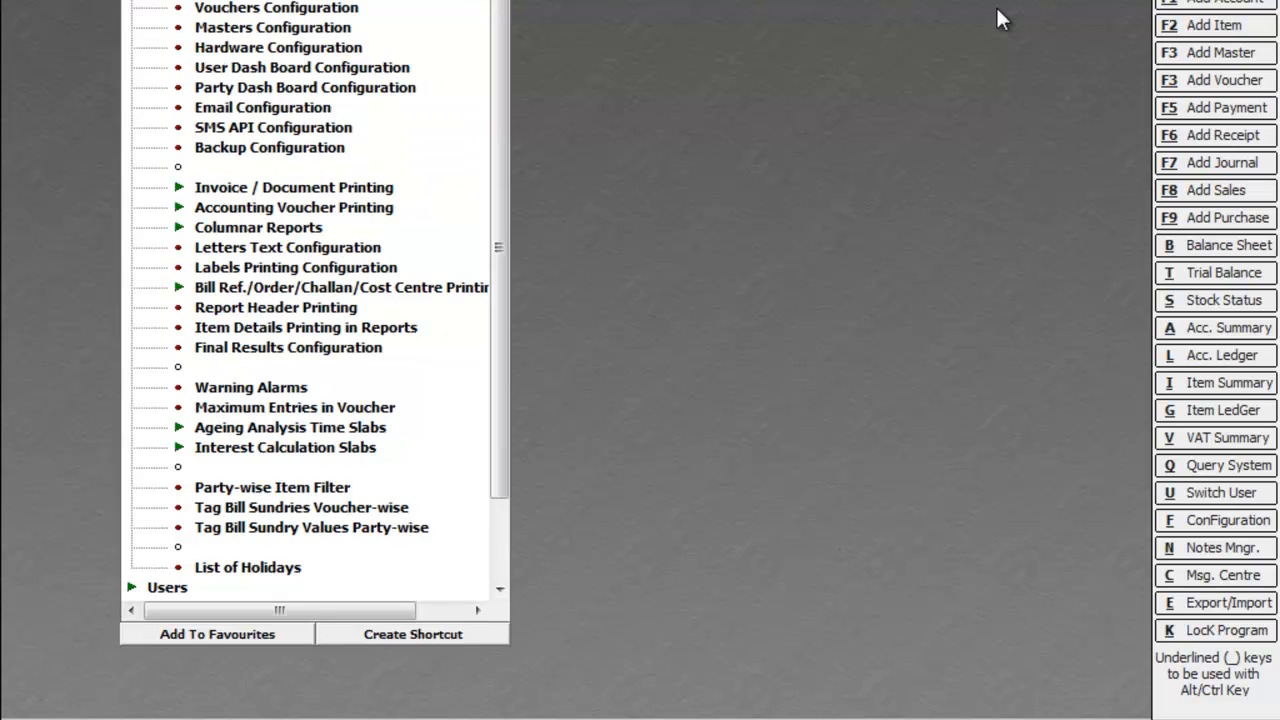
key(Return)
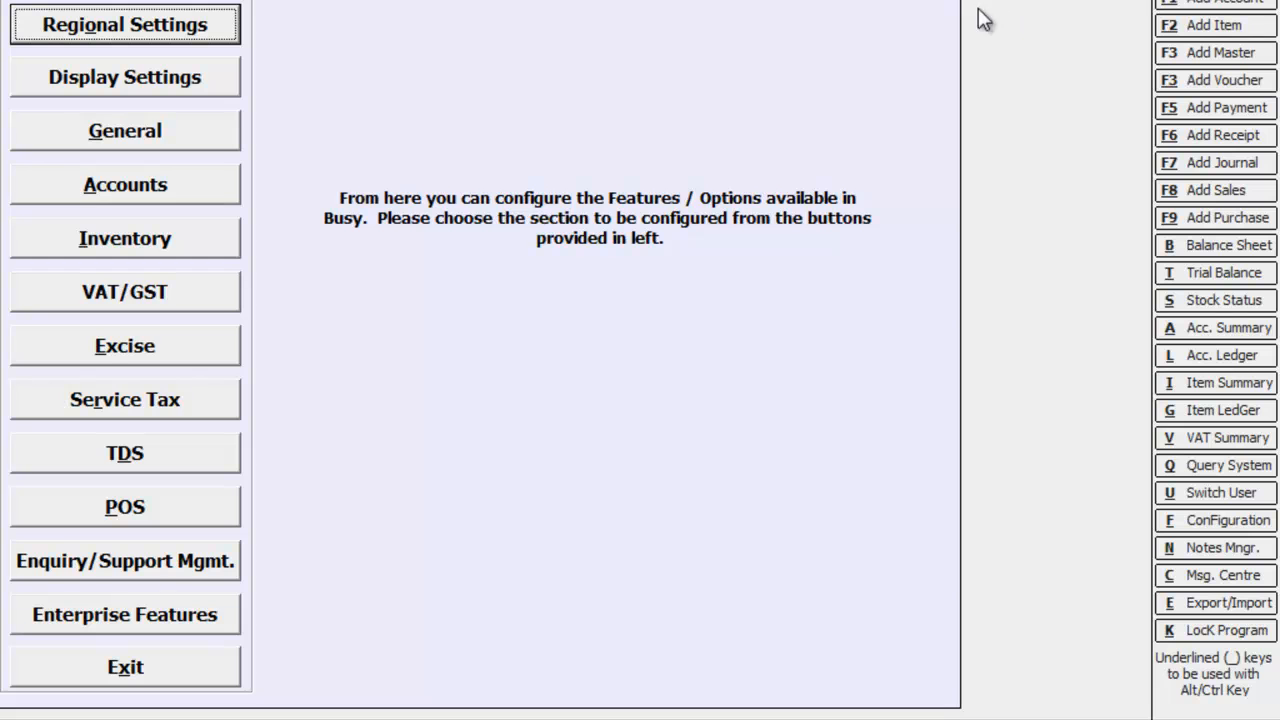
click(156, 190)
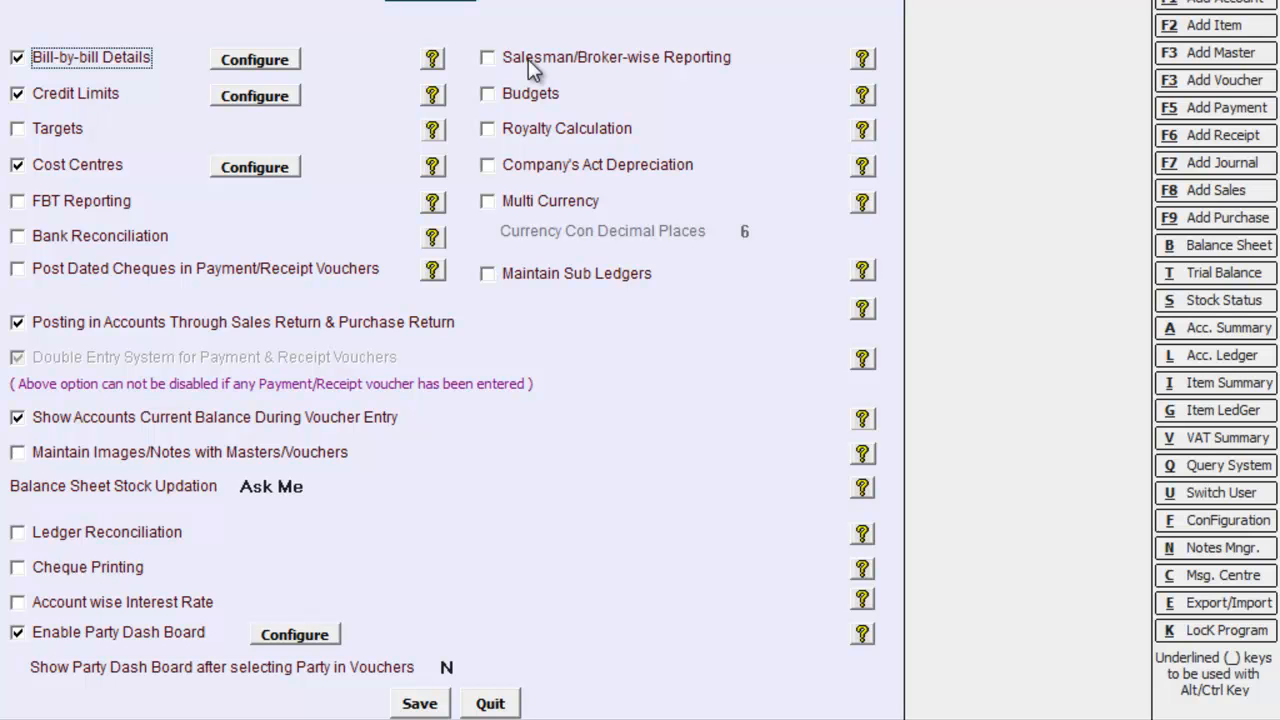
click(487, 58)
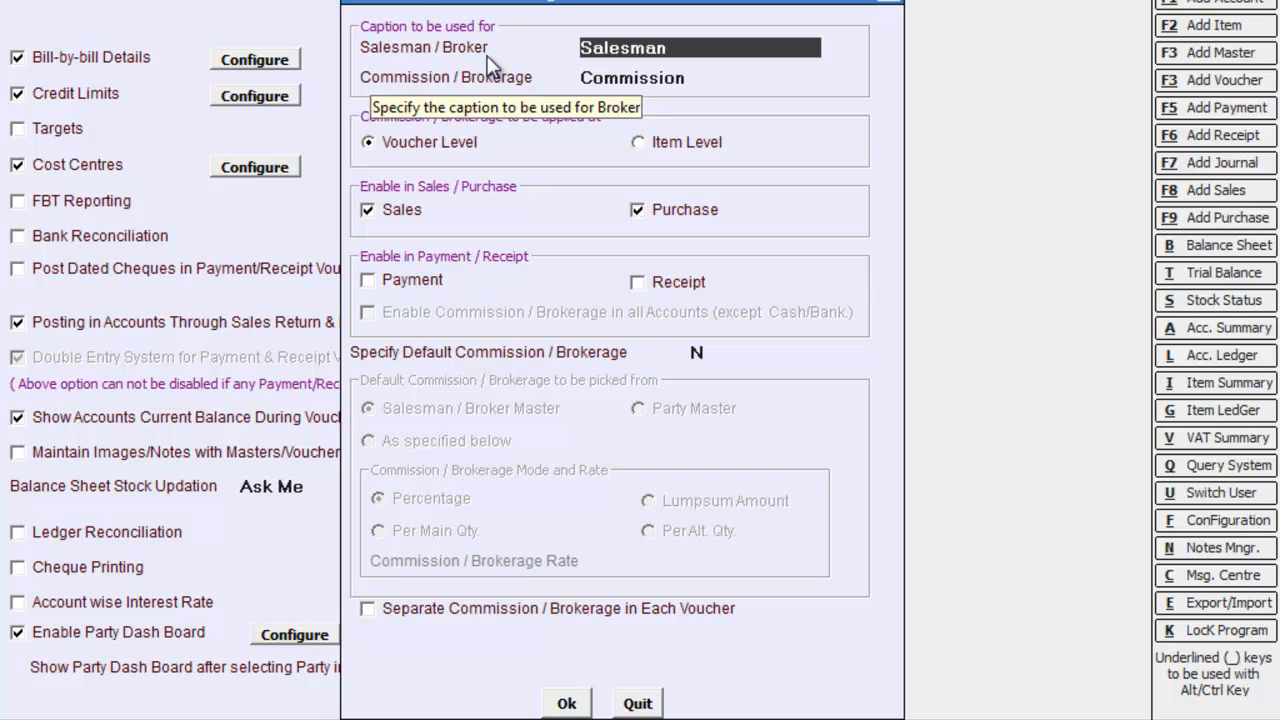
key(Return)
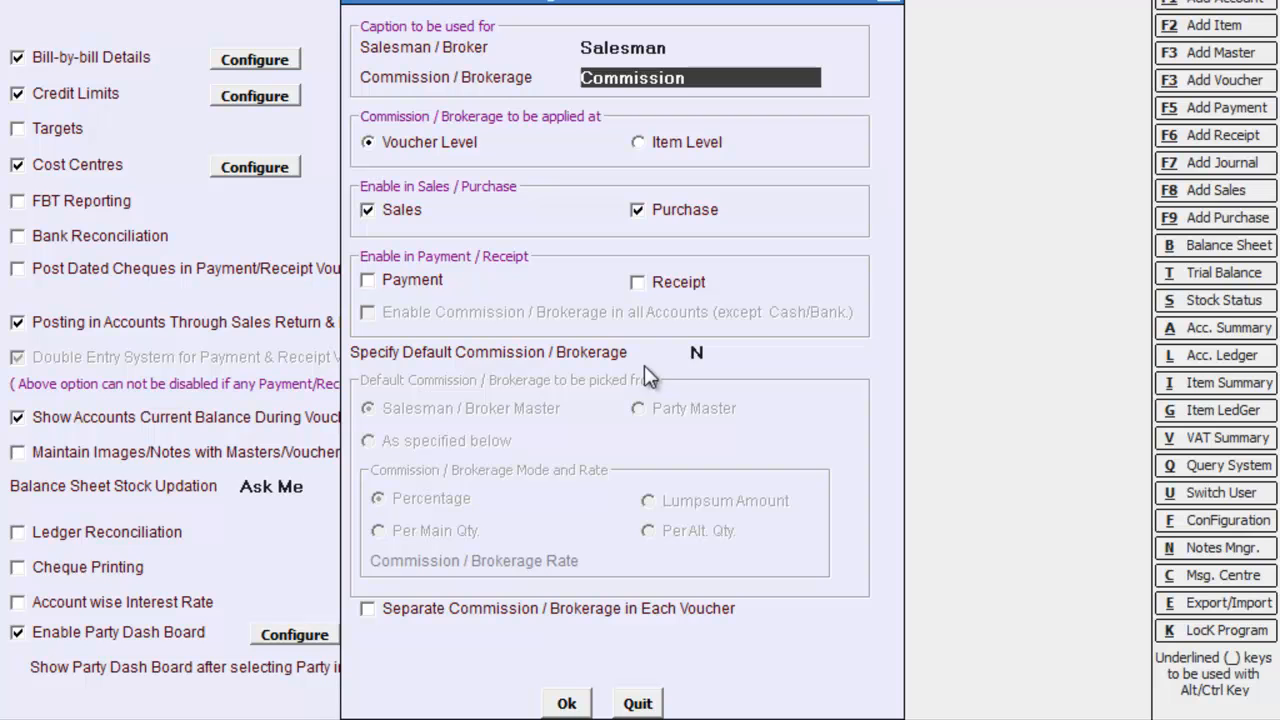
Step: Set Specify Default Commission to Y with a specified percentage rate of 2%, save the Accounts features and leave the configuration
click(699, 354)
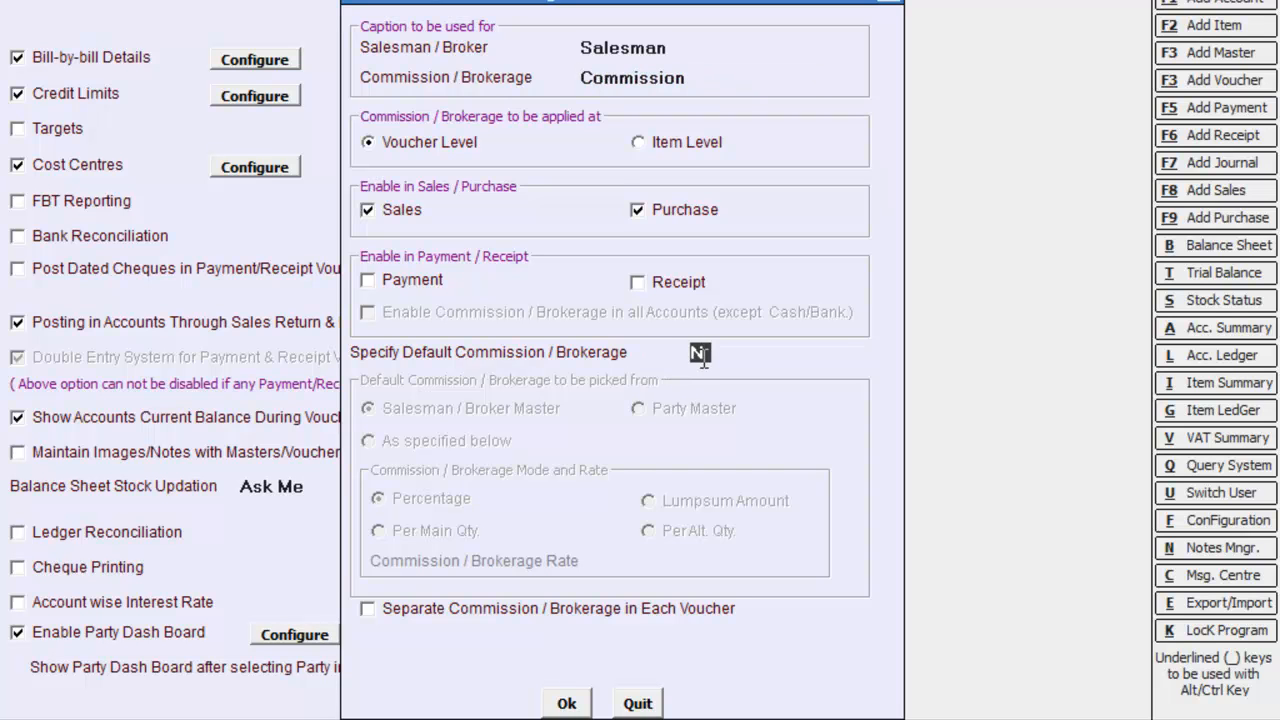
key(y)
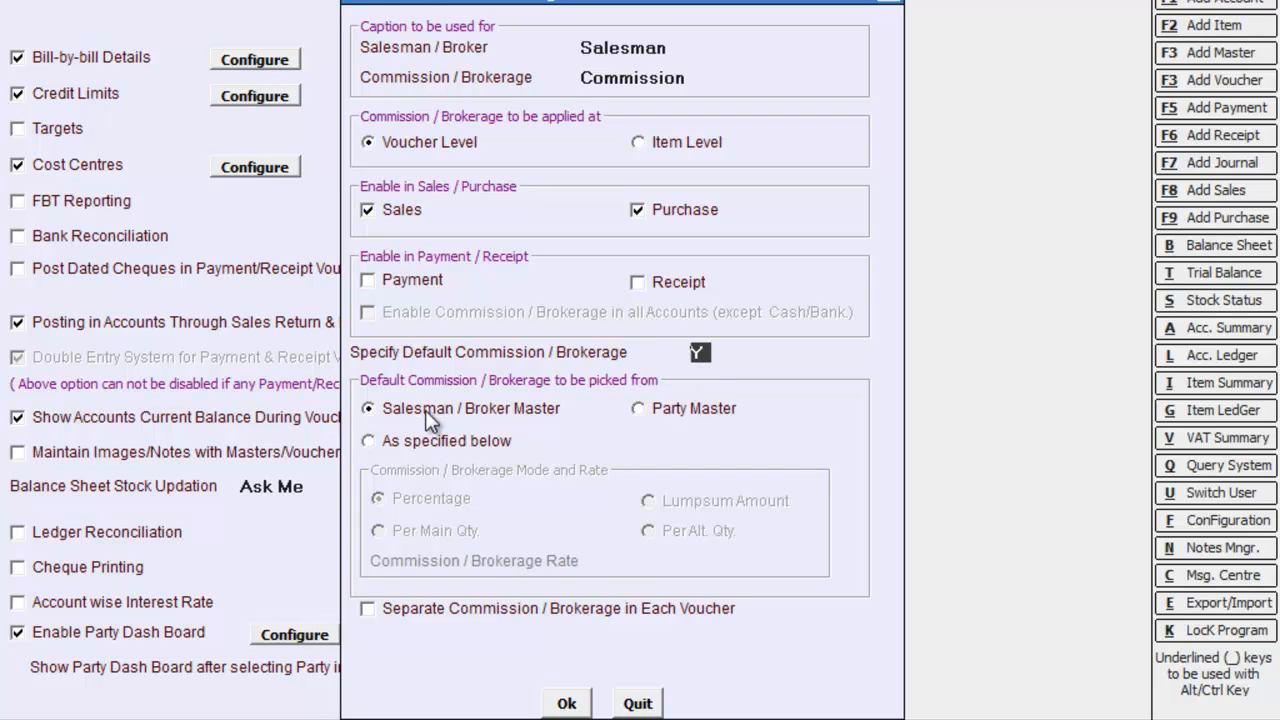
click(368, 440)
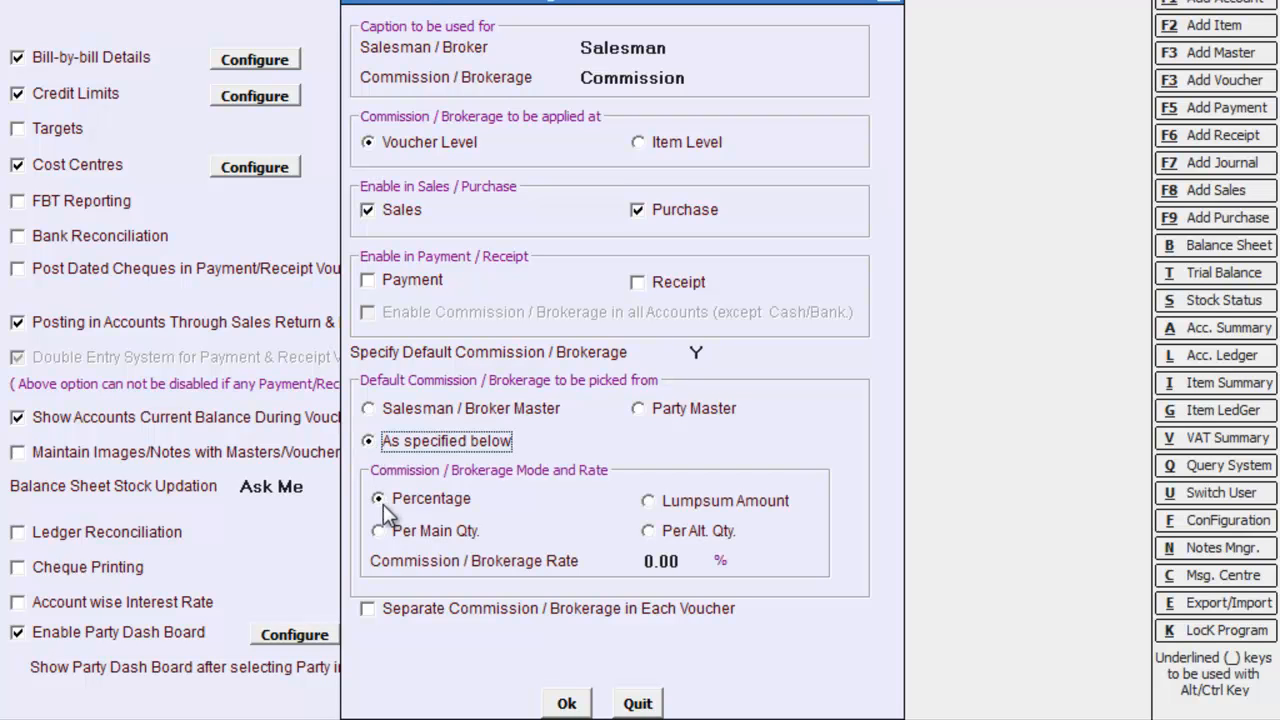
click(655, 563)
text(2)
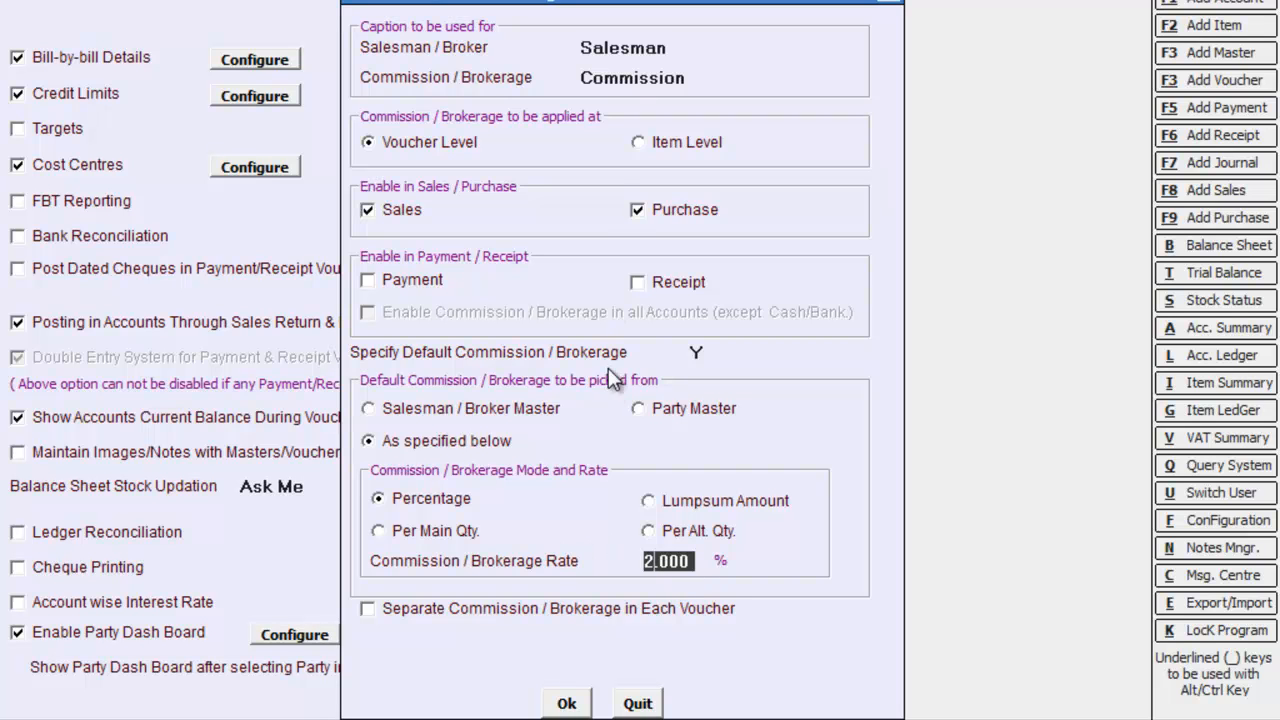
click(566, 704)
click(420, 704)
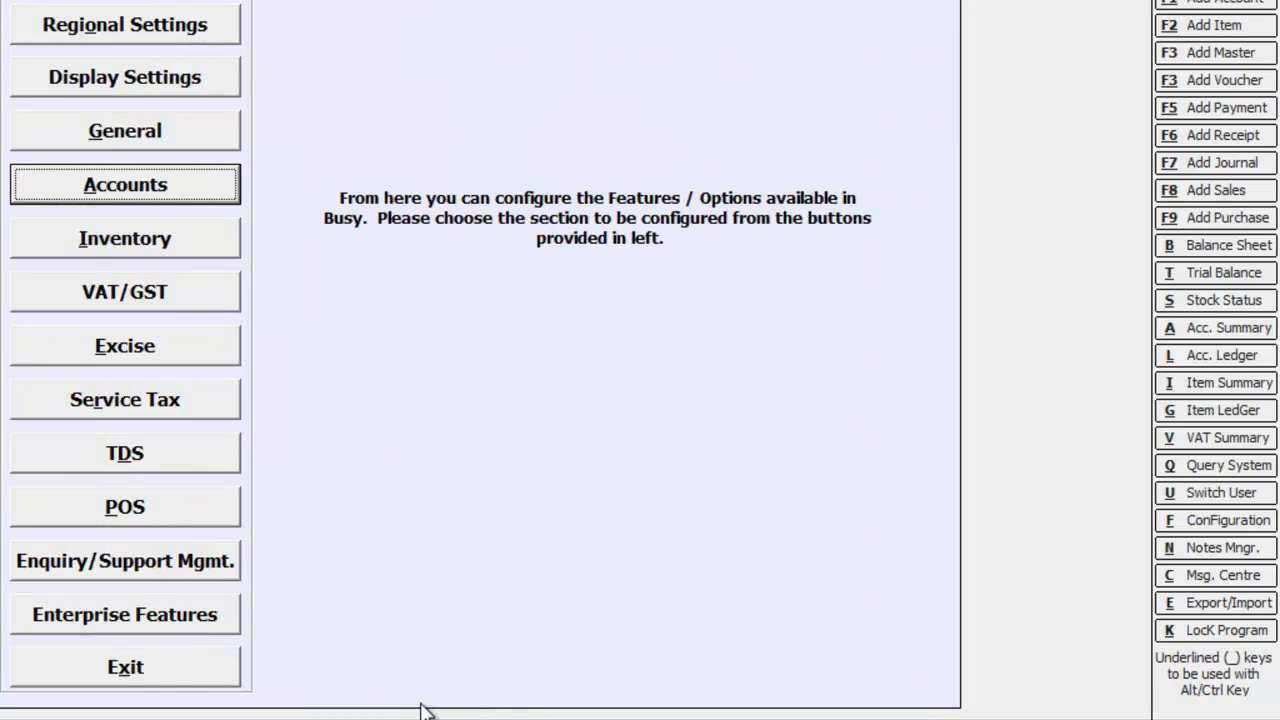
key(Escape)
key(Escape)
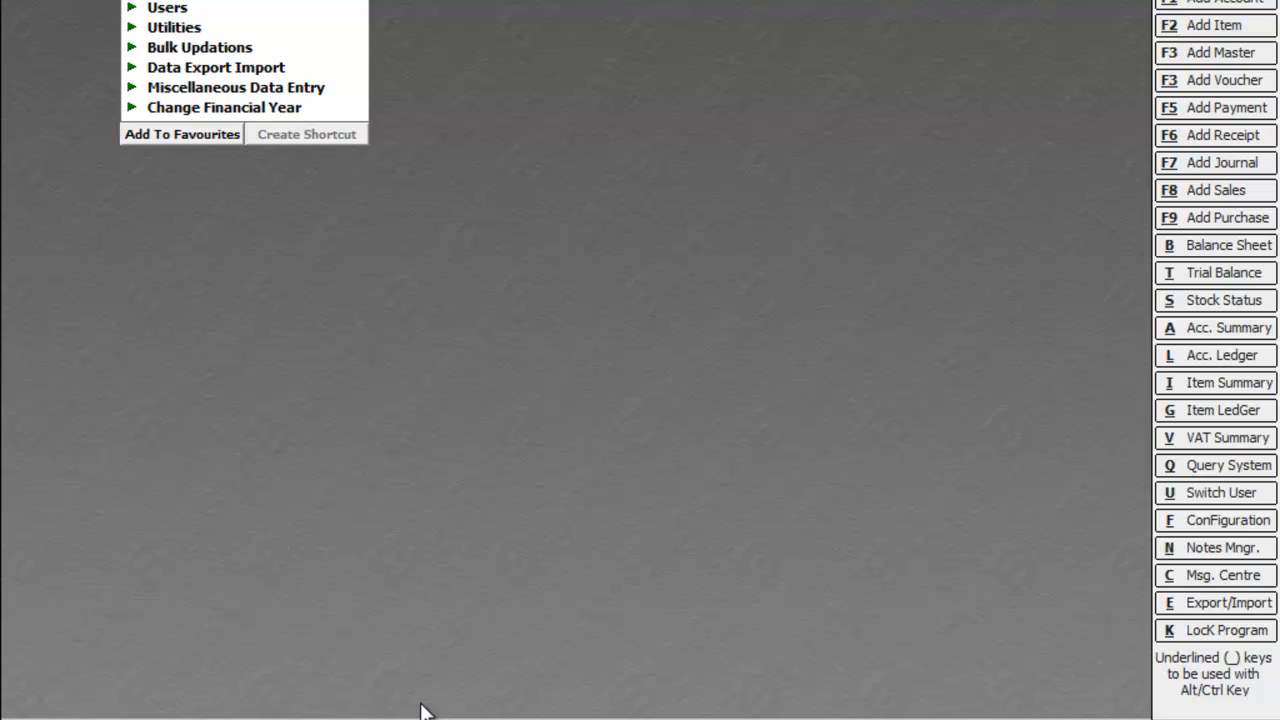
Step: Start a new salesman master and enter the salesman's name, leaving the alias, address and contact details blank
key(Return)
key(Down)
key(Down)
key(Down)
key(Down)
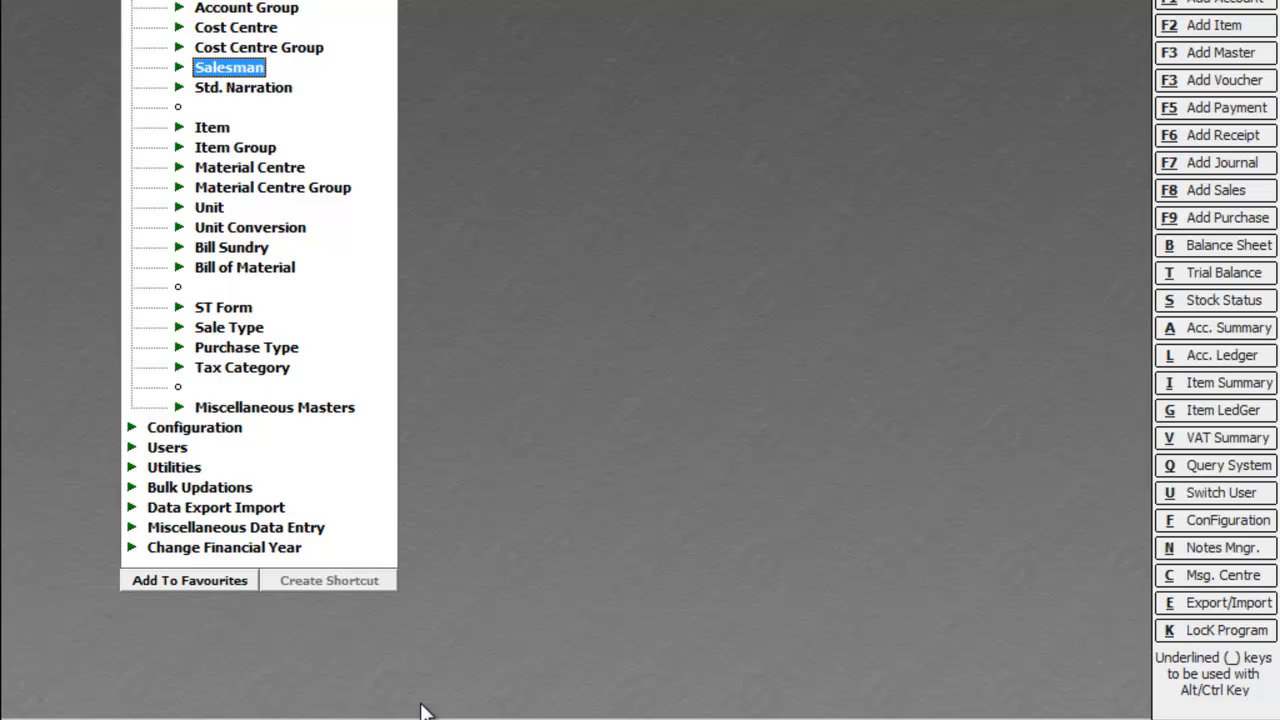
key(Return)
key(Return)
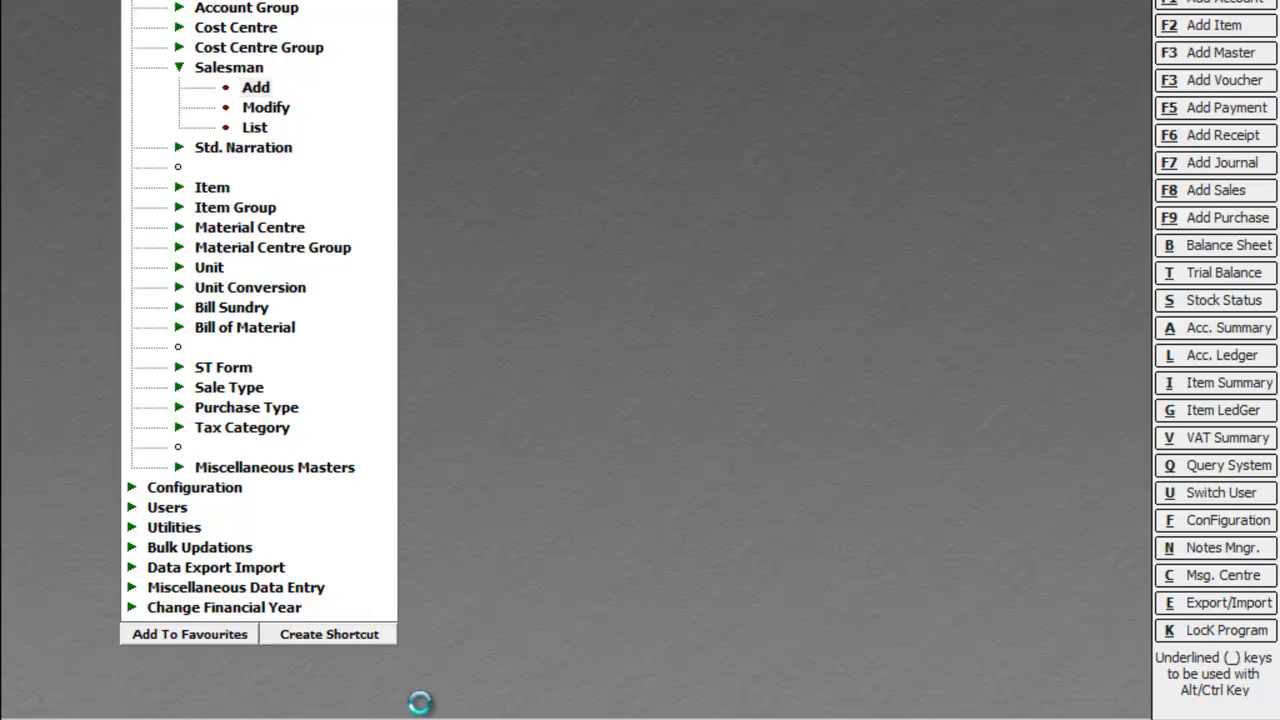
text(r)
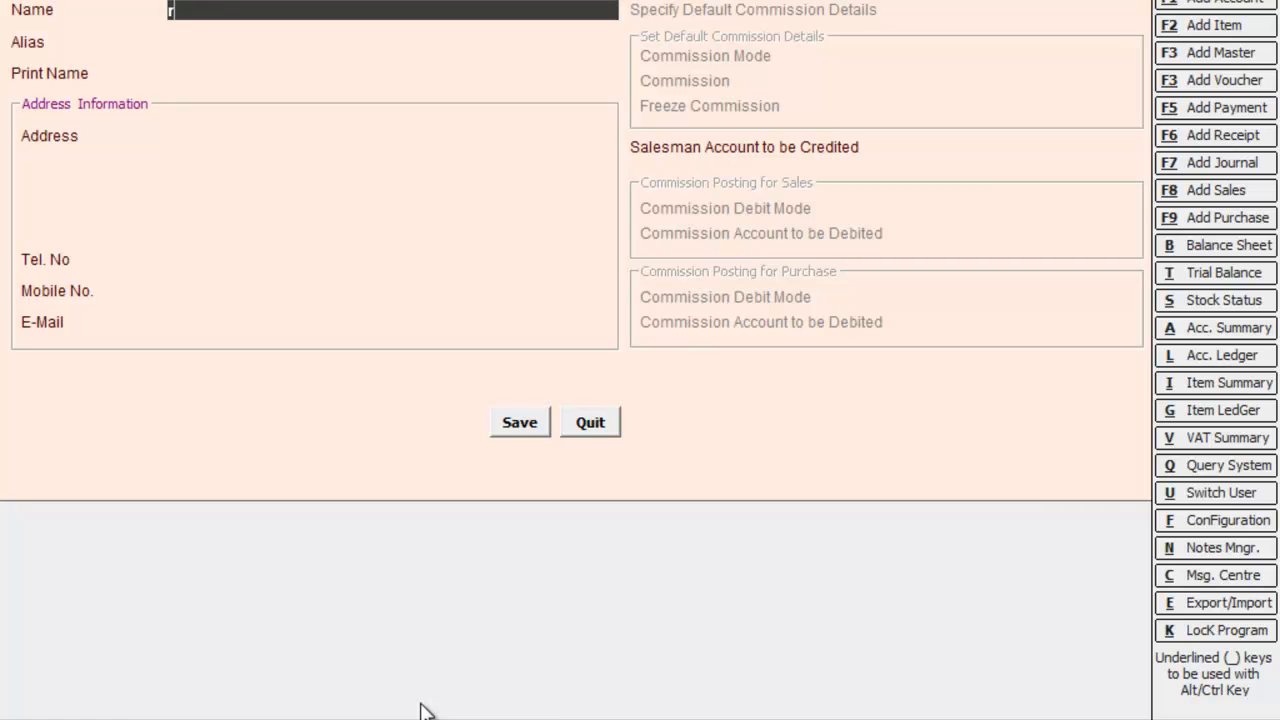
text( jhunjhunwala)
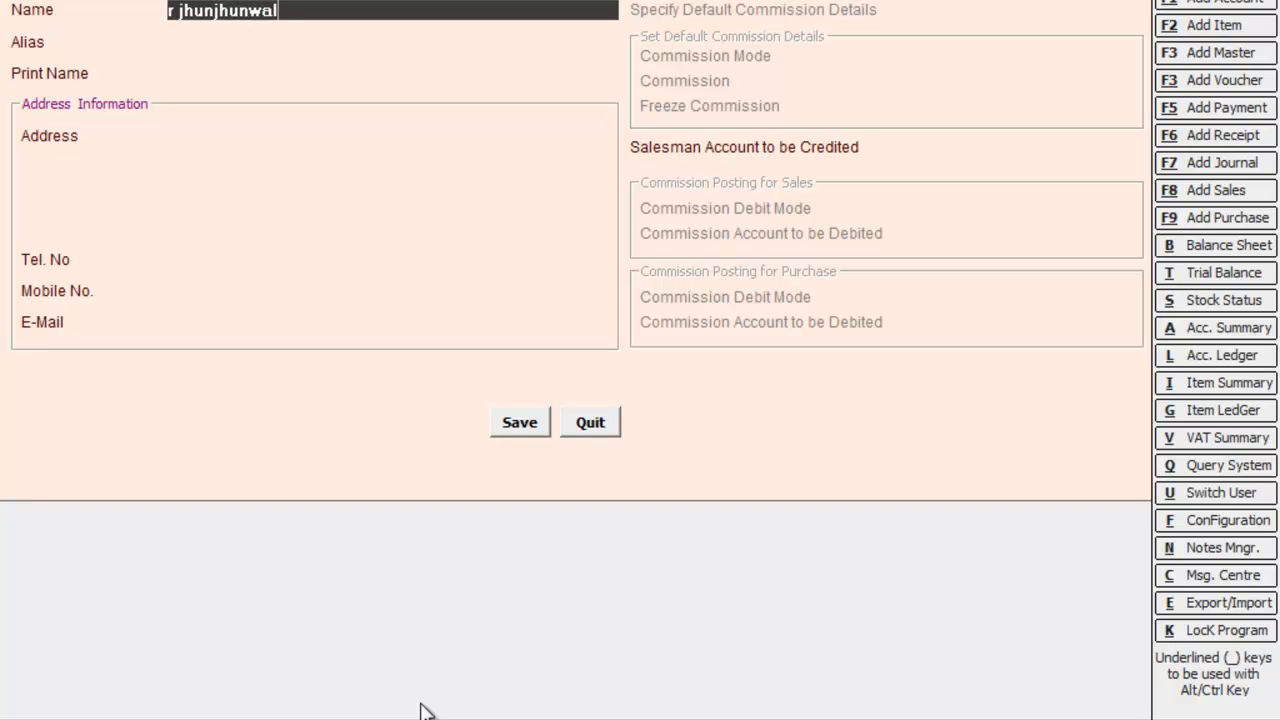
key(Return)
key(Return)
key(Return)
key(Return)
key(Return)
key(Return)
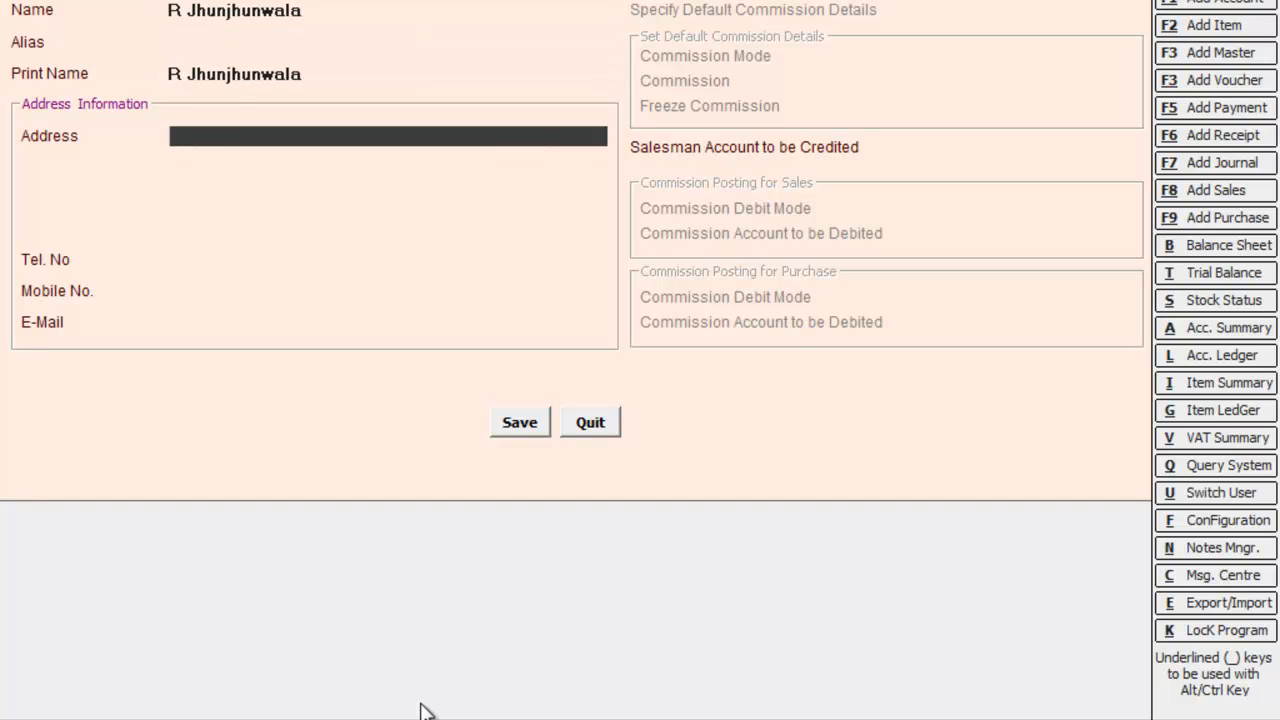
key(Return)
key(Return)
key(Return)
key(Return)
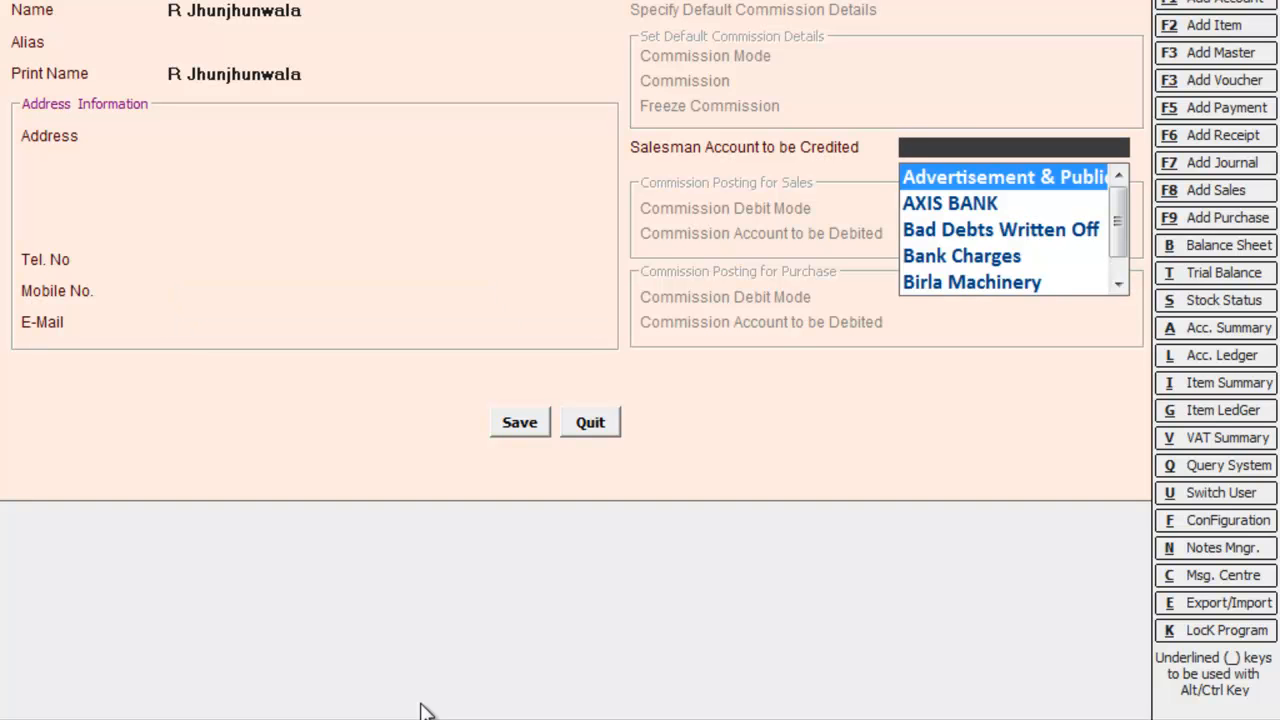
key(Down)
key(Down)
key(Down)
key(Down)
key(Down)
key(Down)
key(Down)
key(Down)
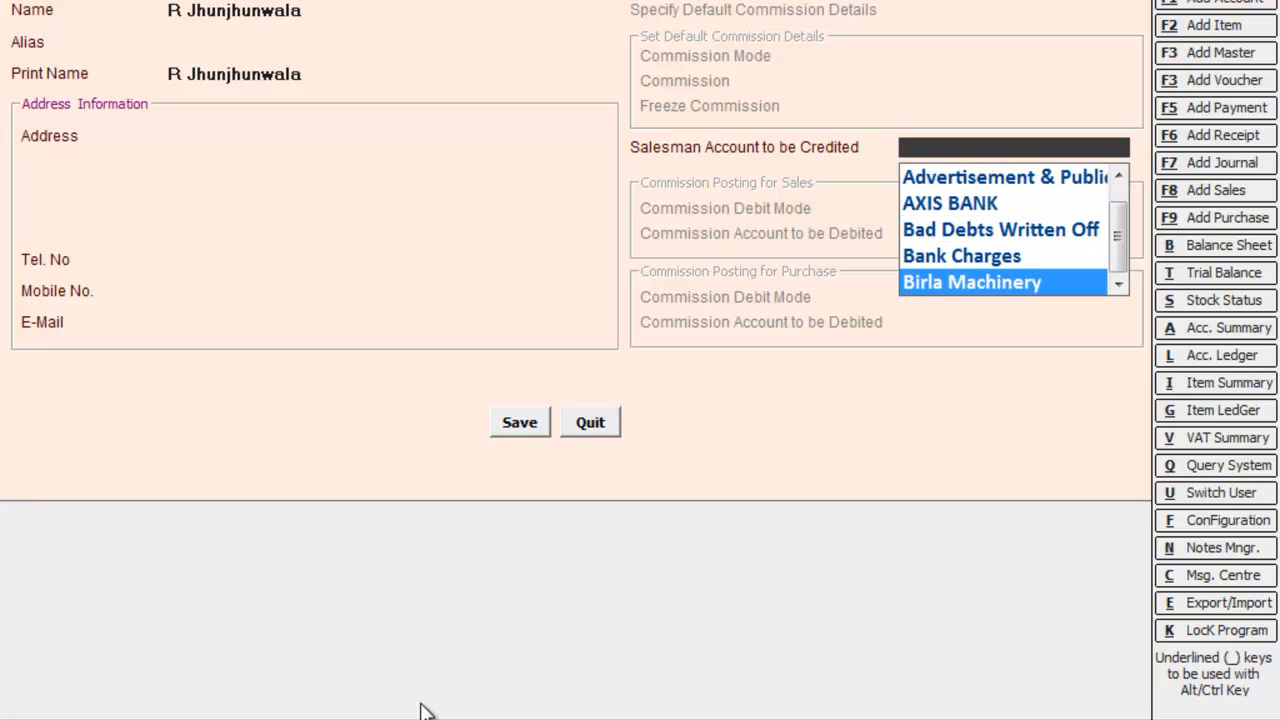
key(Down)
key(Down)
key(Down)
key(Down)
key(Down)
key(Down)
key(Down)
key(Down)
key(Down)
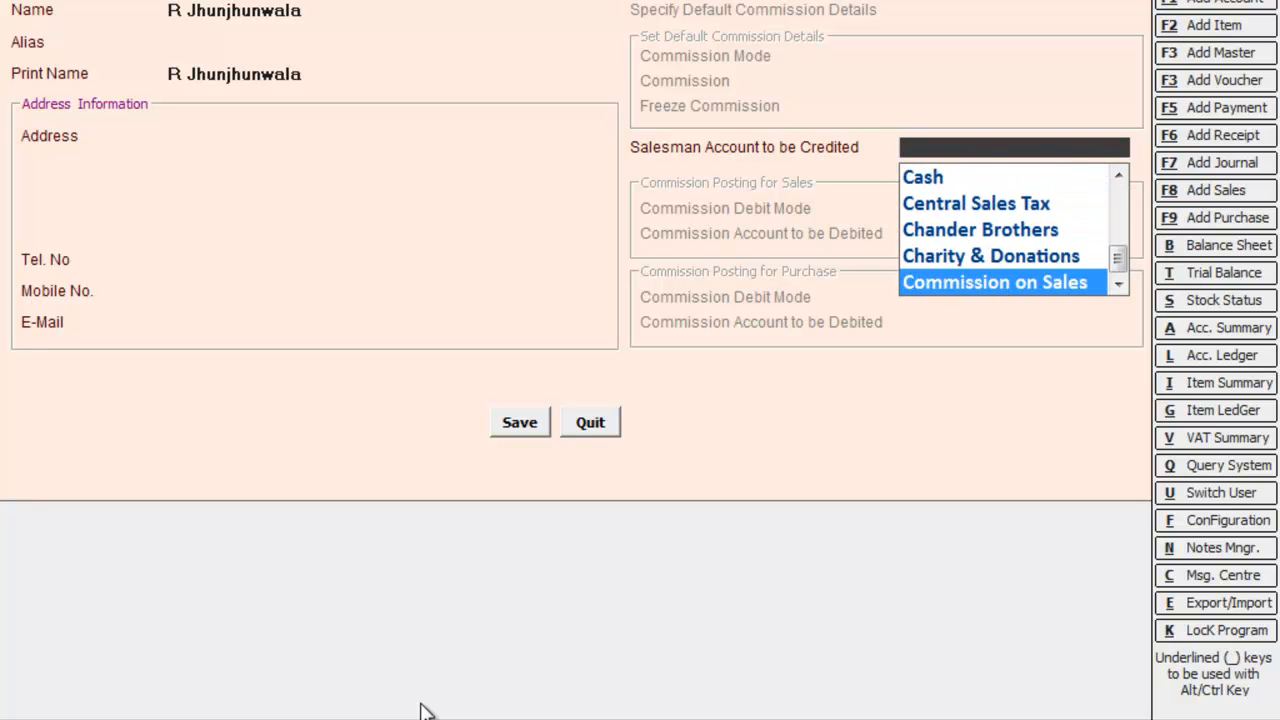
key(Up)
key(Up)
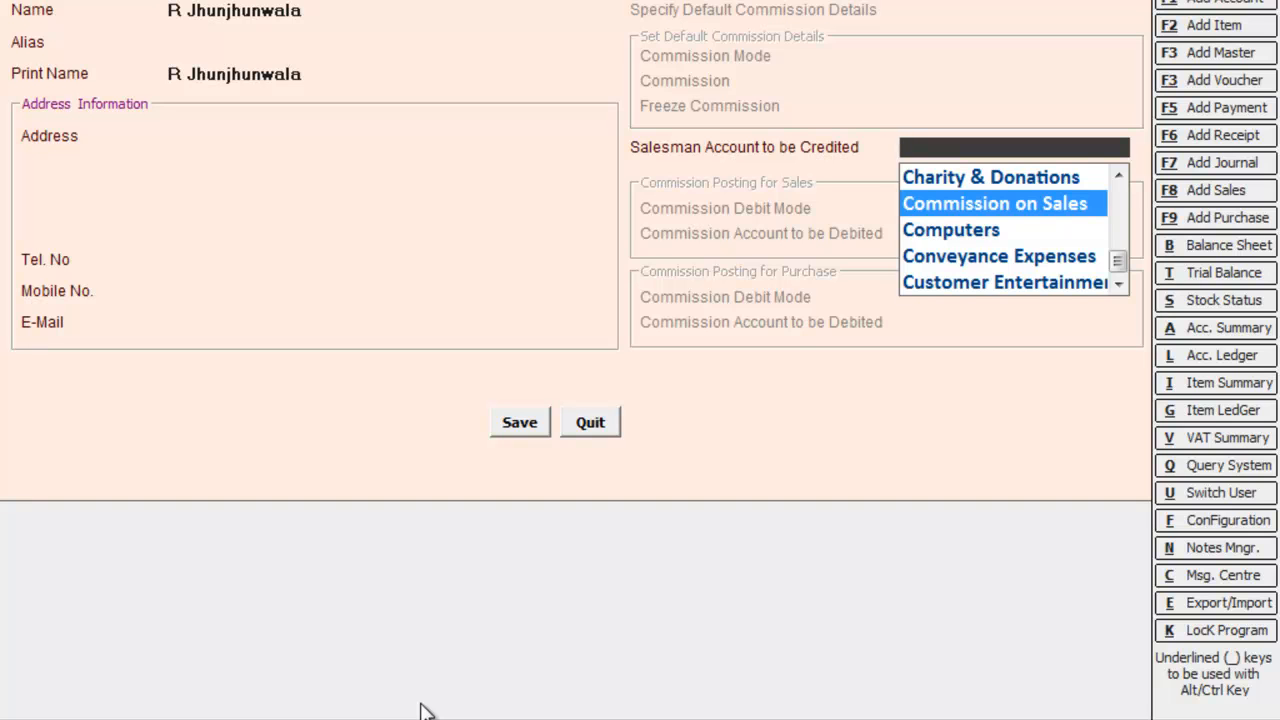
key(Return)
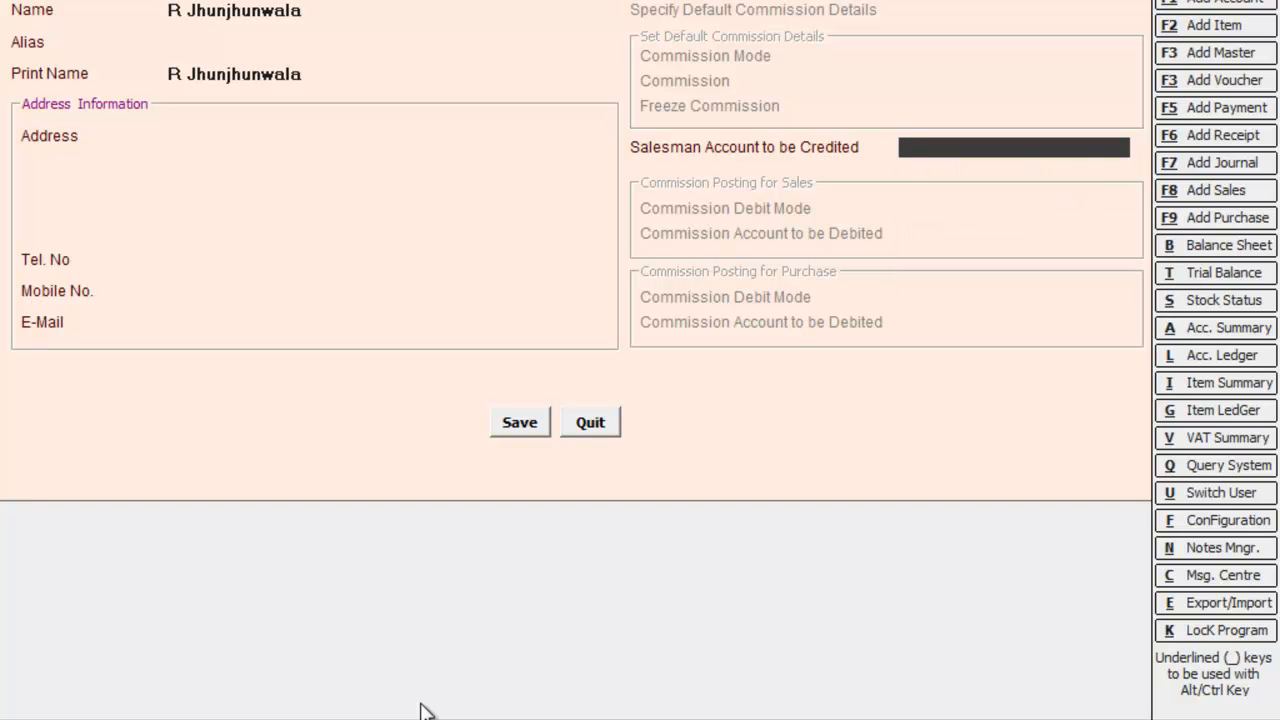
Step: Set the Salesman Account to be Credited to Commission on Sales and save the salesman master
key(space)
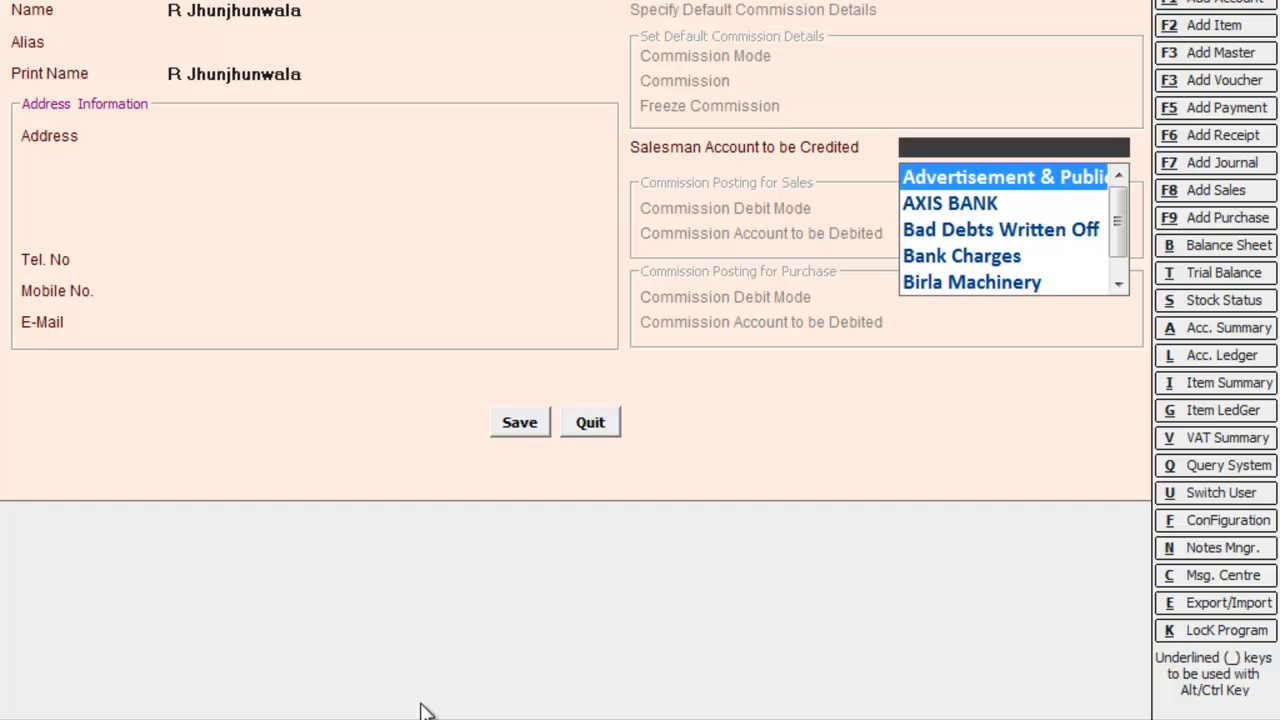
key(Down)
key(Down)
key(Down)
key(Down)
key(Down)
key(Down)
key(Down)
key(Down)
key(Down)
key(Down)
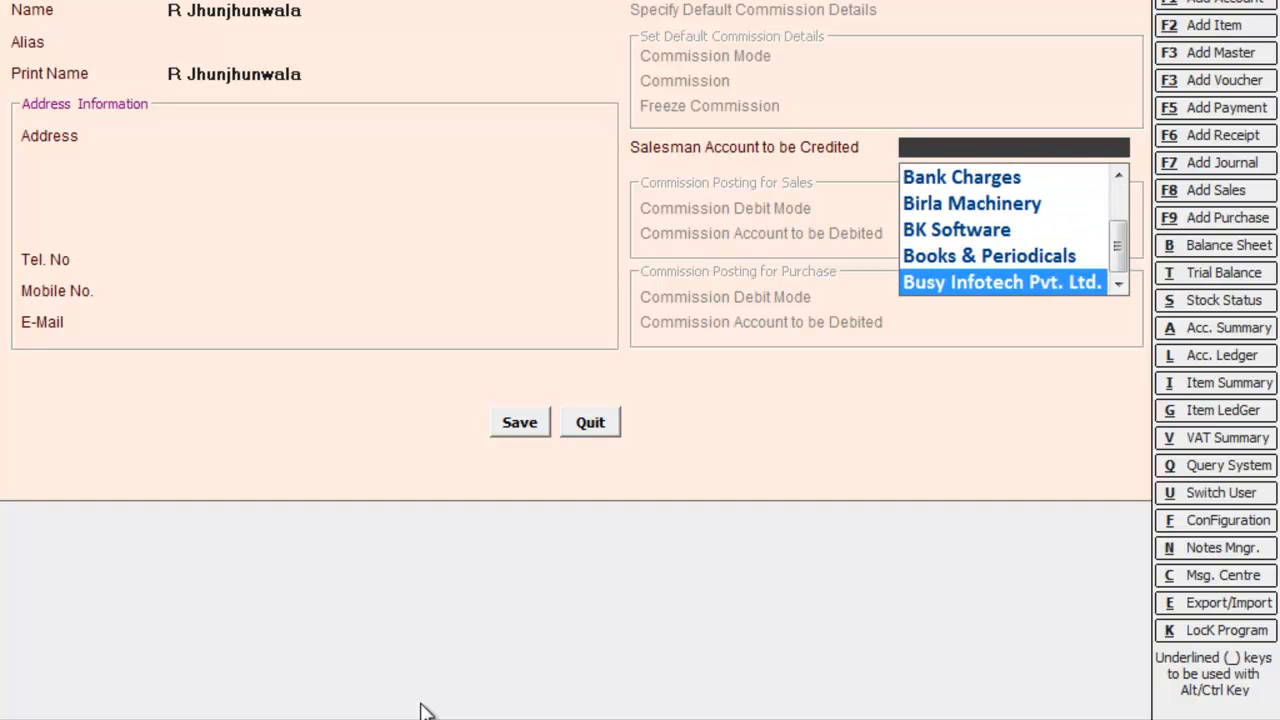
key(Down)
key(Down)
key(Down)
key(Down)
key(Down)
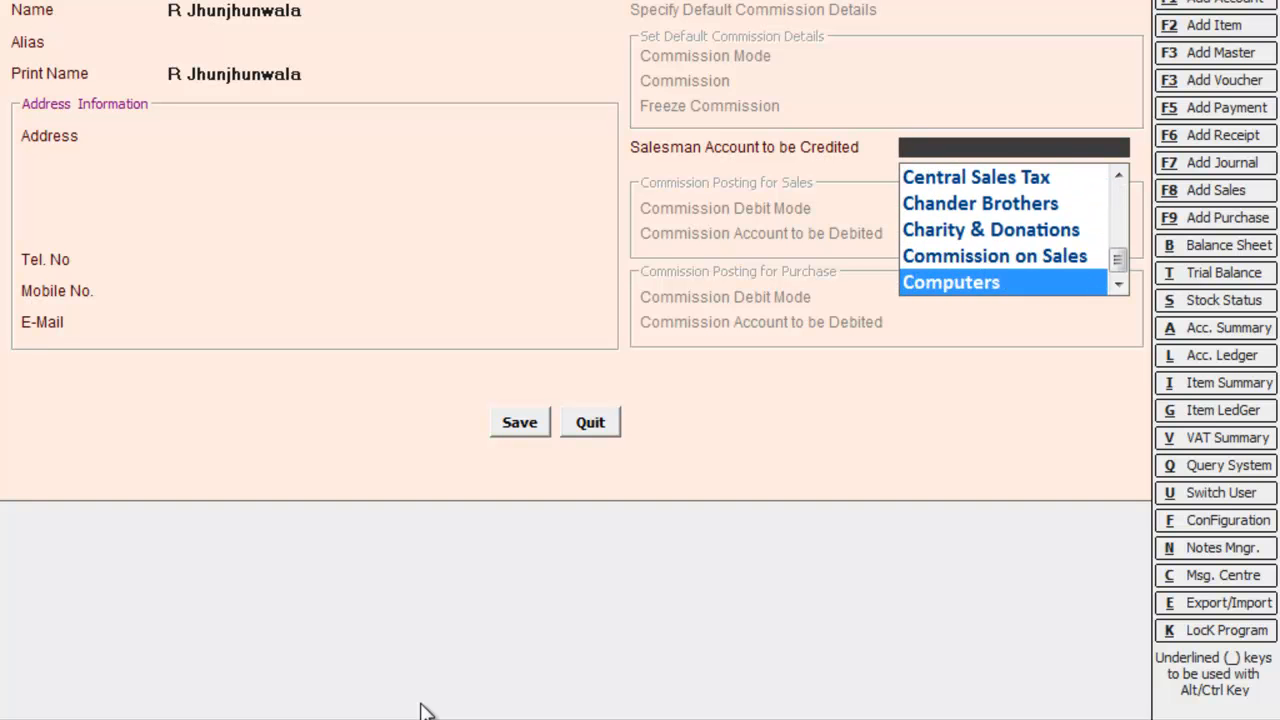
key(Up)
key(Return)
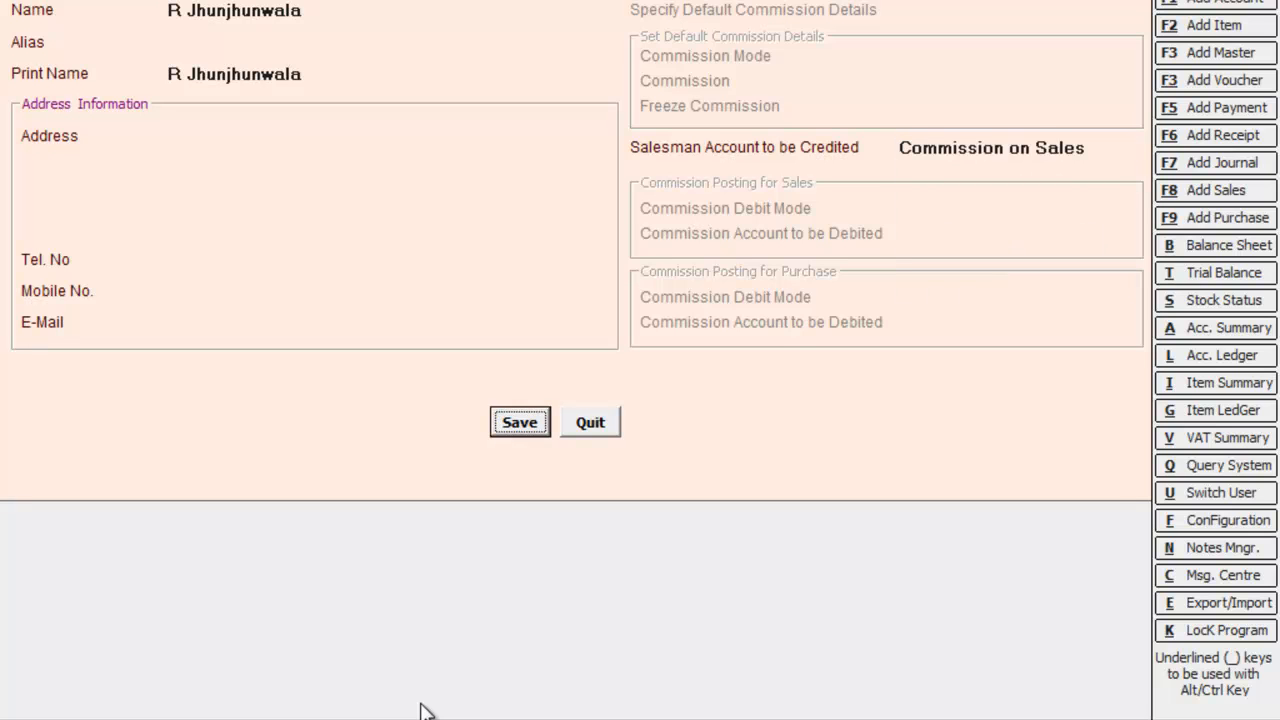
key(Return)
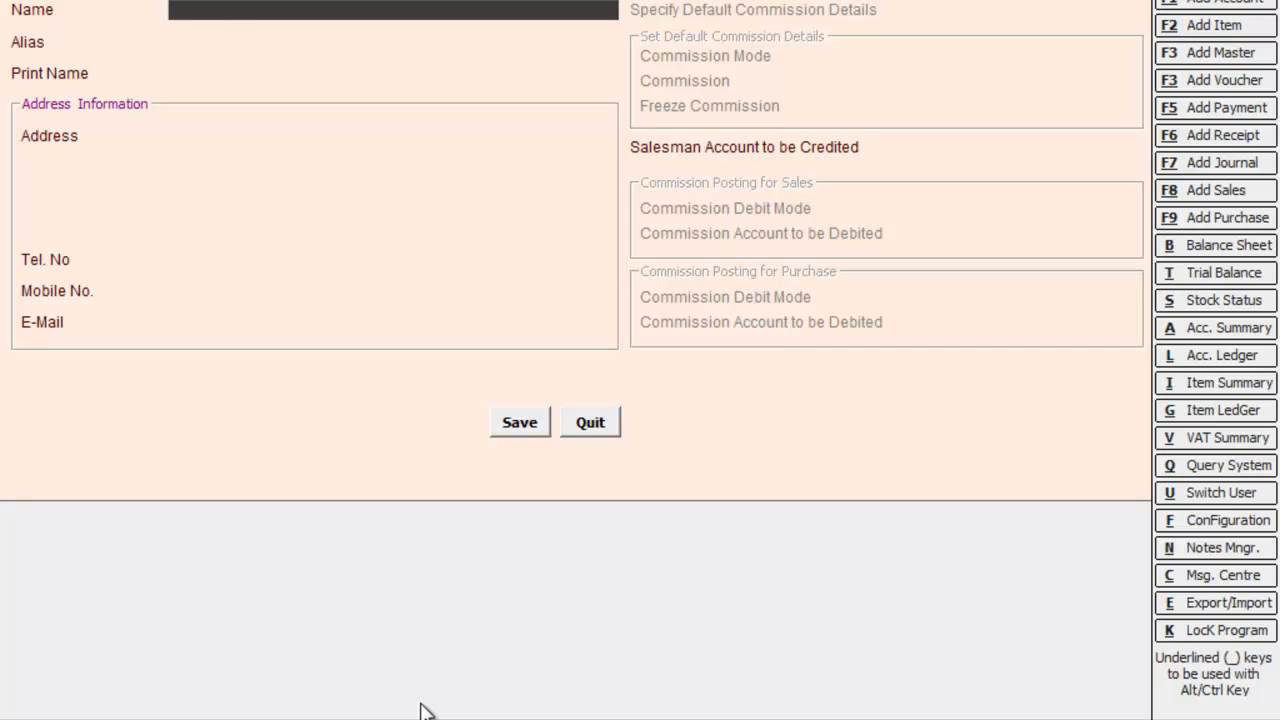
Step: Leave the salesman master and start a new sales voucher
key(Escape)
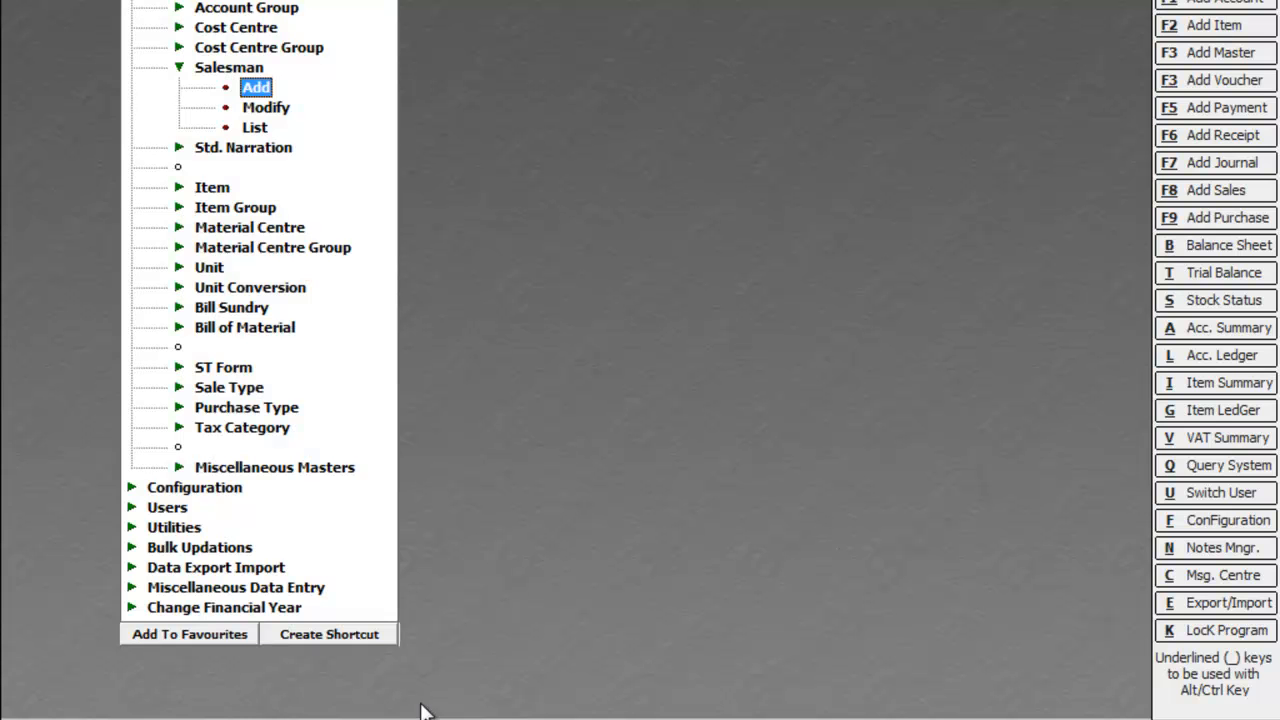
key(Escape)
key(Escape)
key(Escape)
key(Escape)
key(Escape)
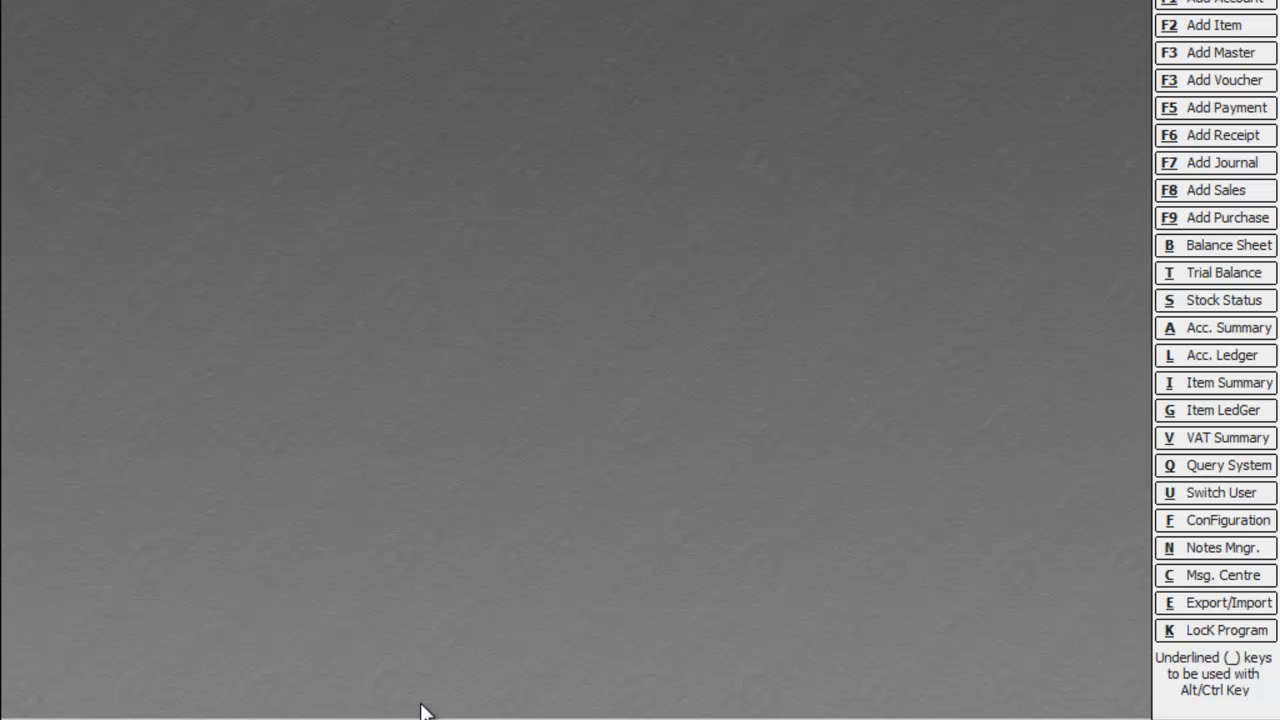
key(Return)
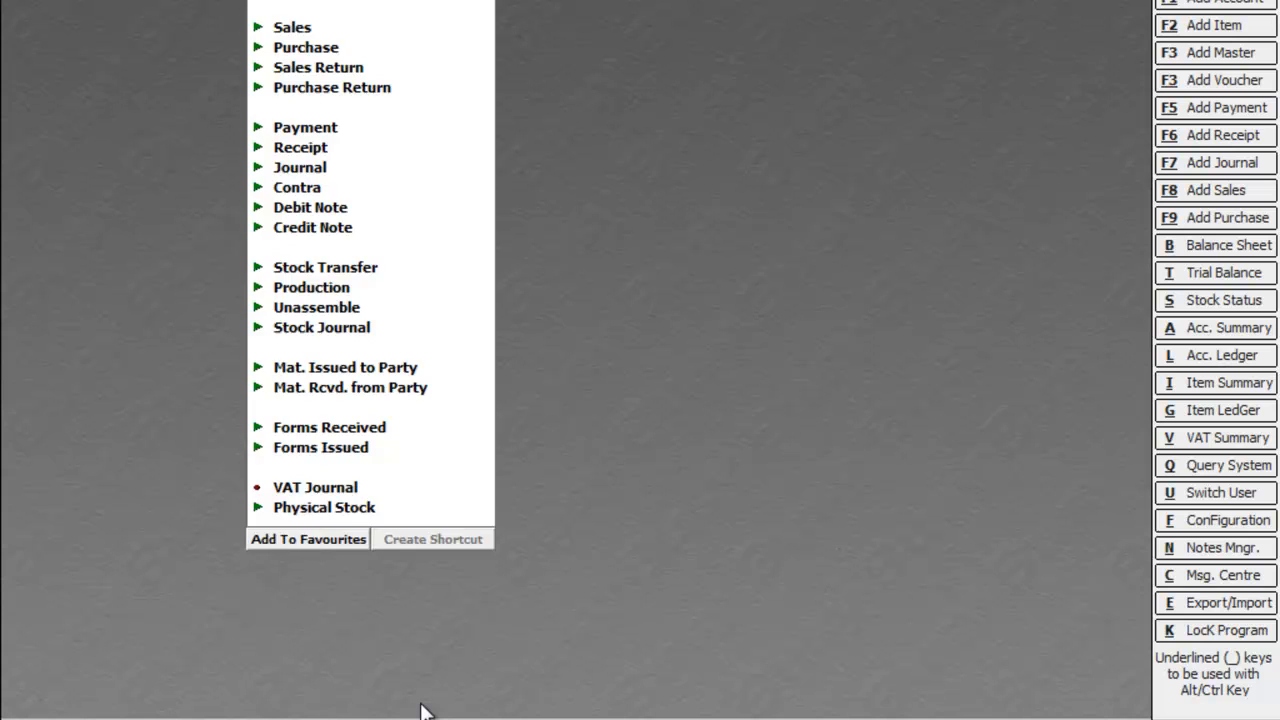
key(Down)
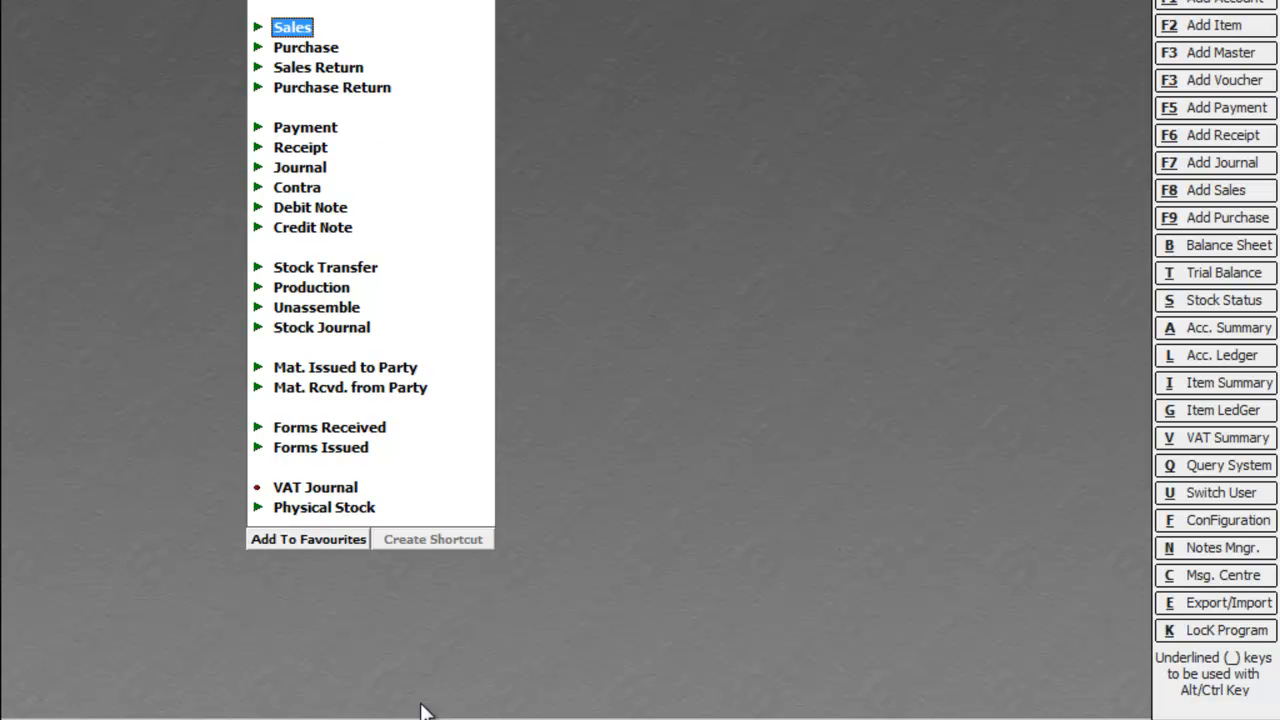
key(Return)
key(Return)
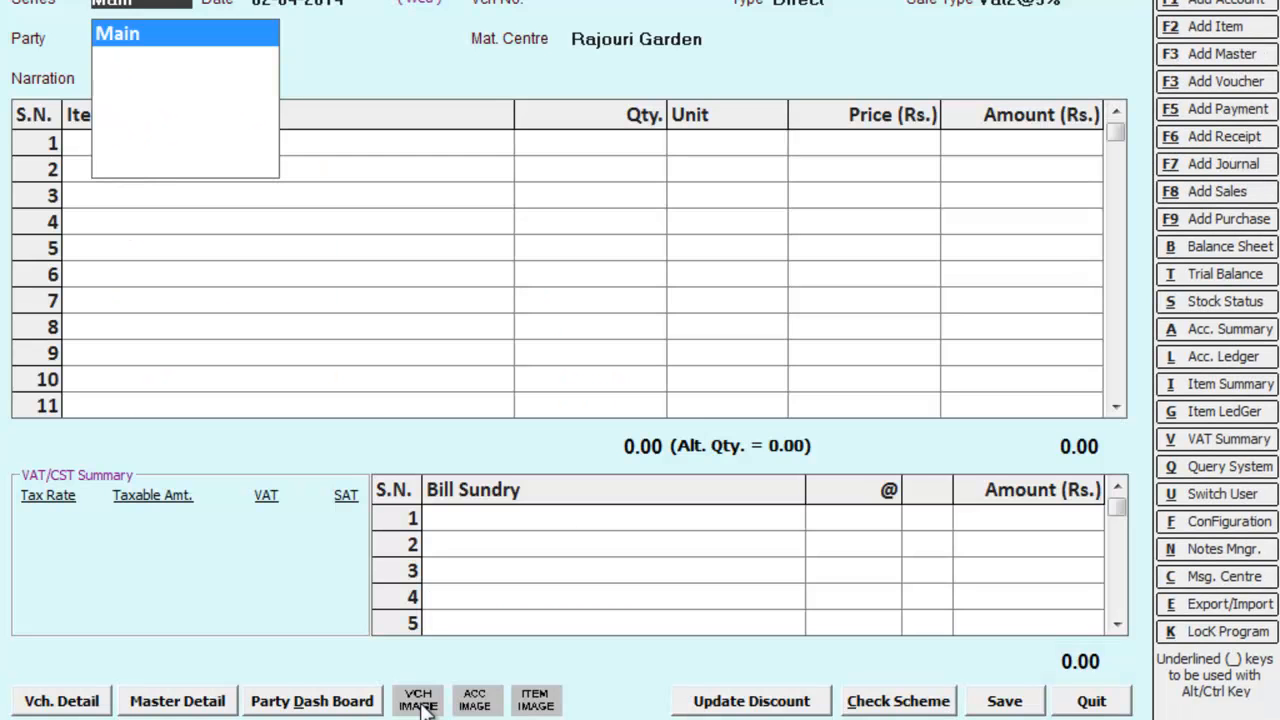
Step: Fill in the sales voucher header with series Main, date 02-04-2014, voucher number Sale/75, type Direct and sale type C/C-Form
key(Return)
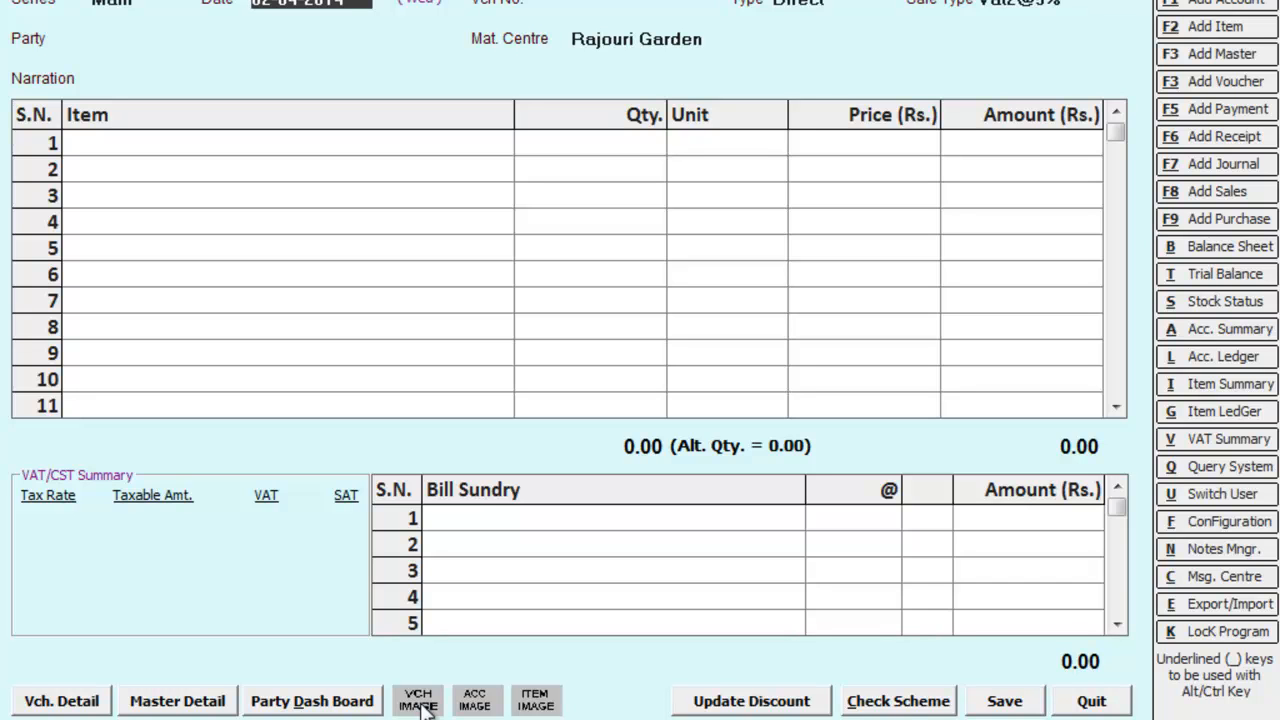
key(Return)
text(Jul/)
key(BackSpace)
key(BackSpace)
key(BackSpace)
key(BackSpace)
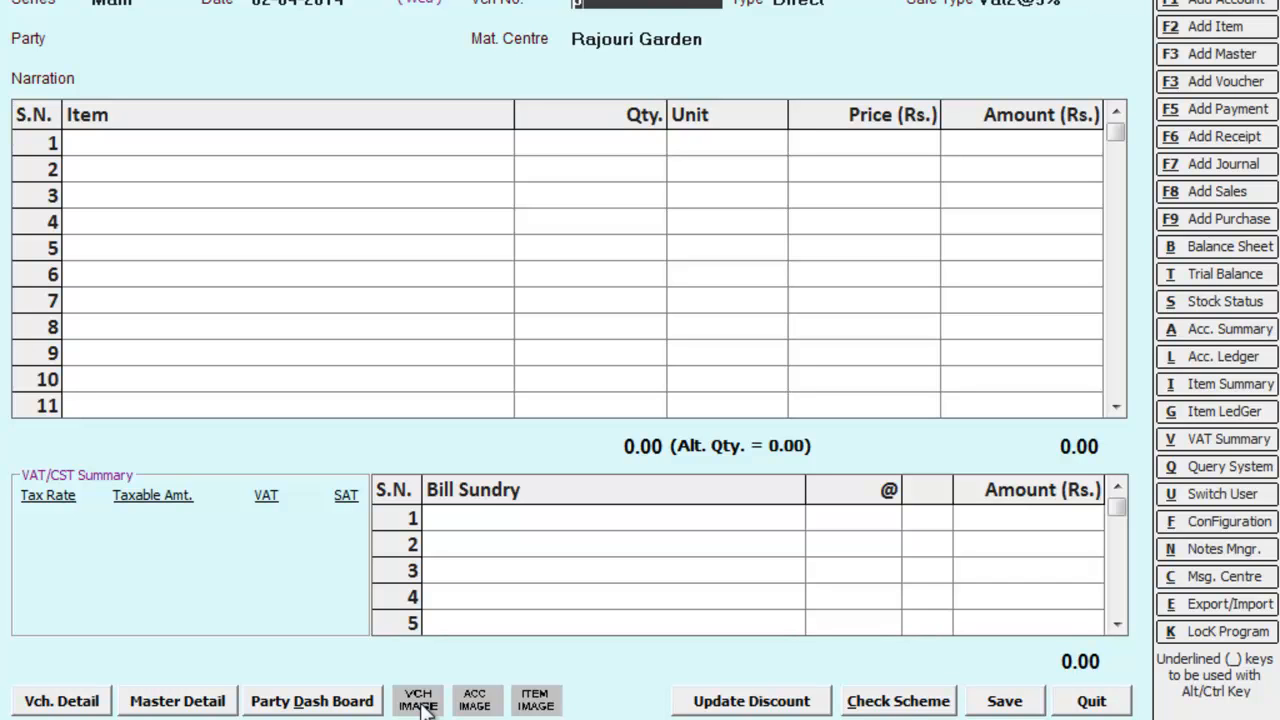
text(sale/75)
key(Return)
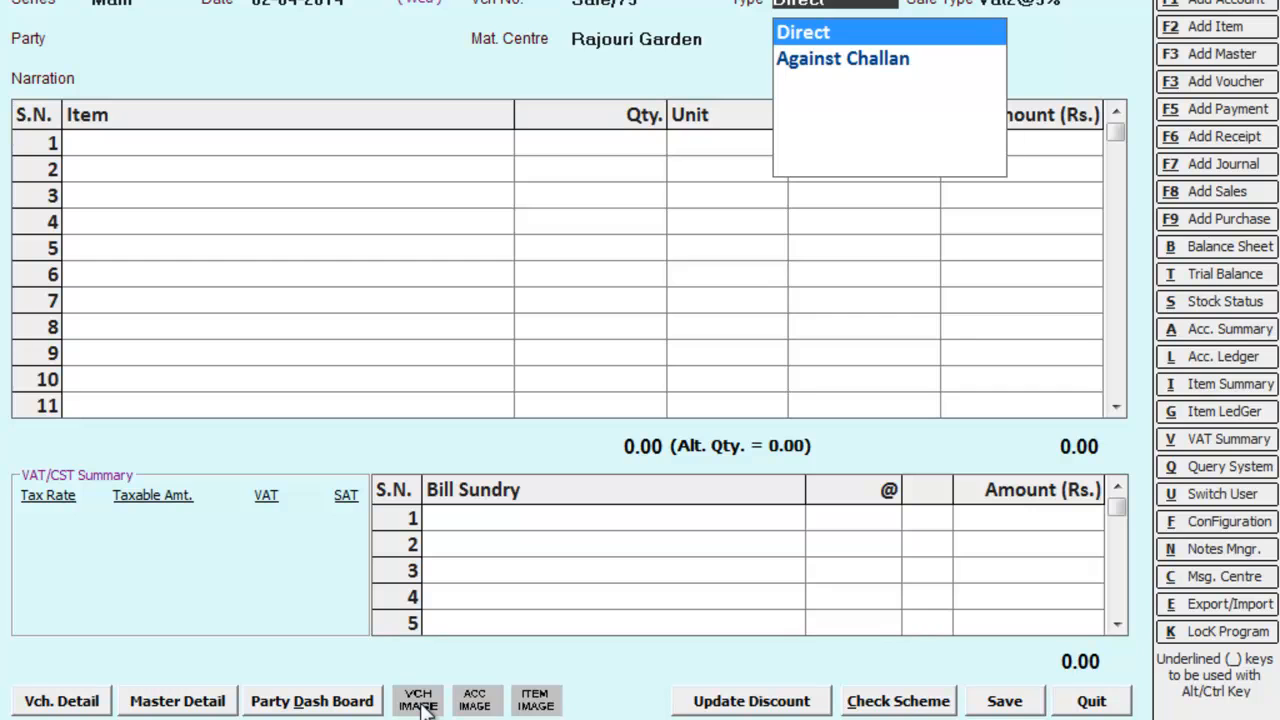
key(Return)
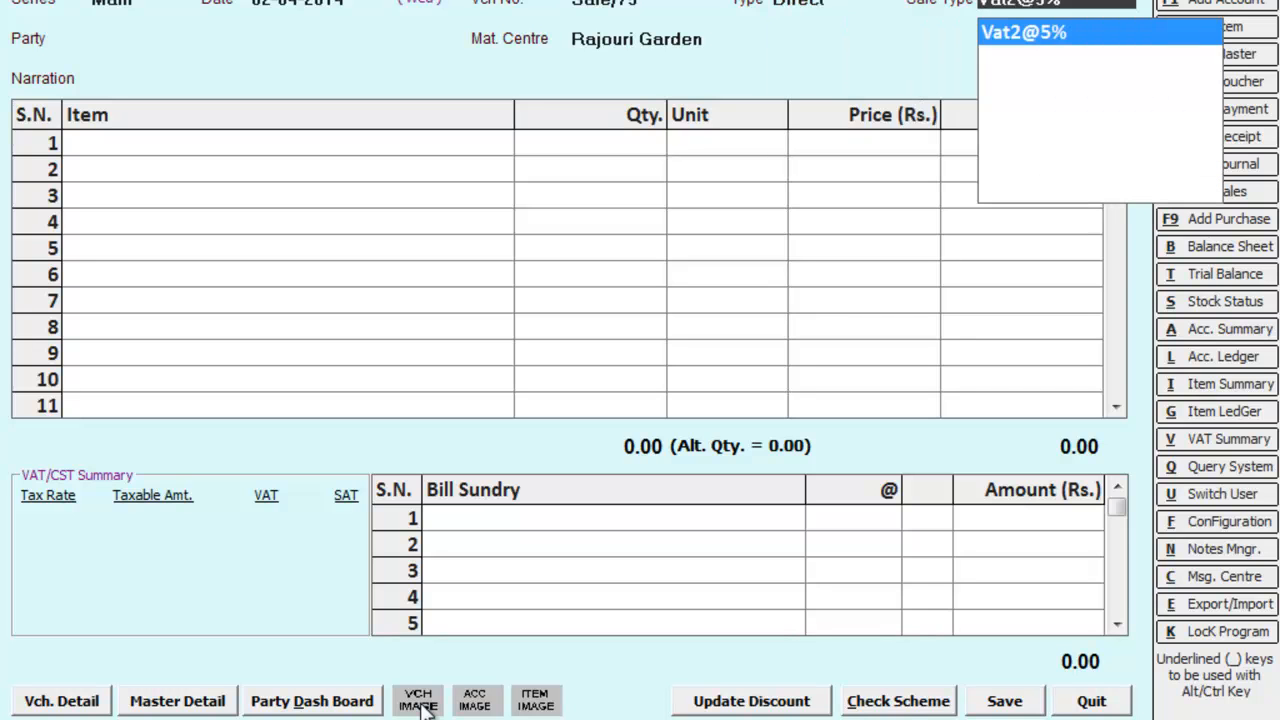
text(C)
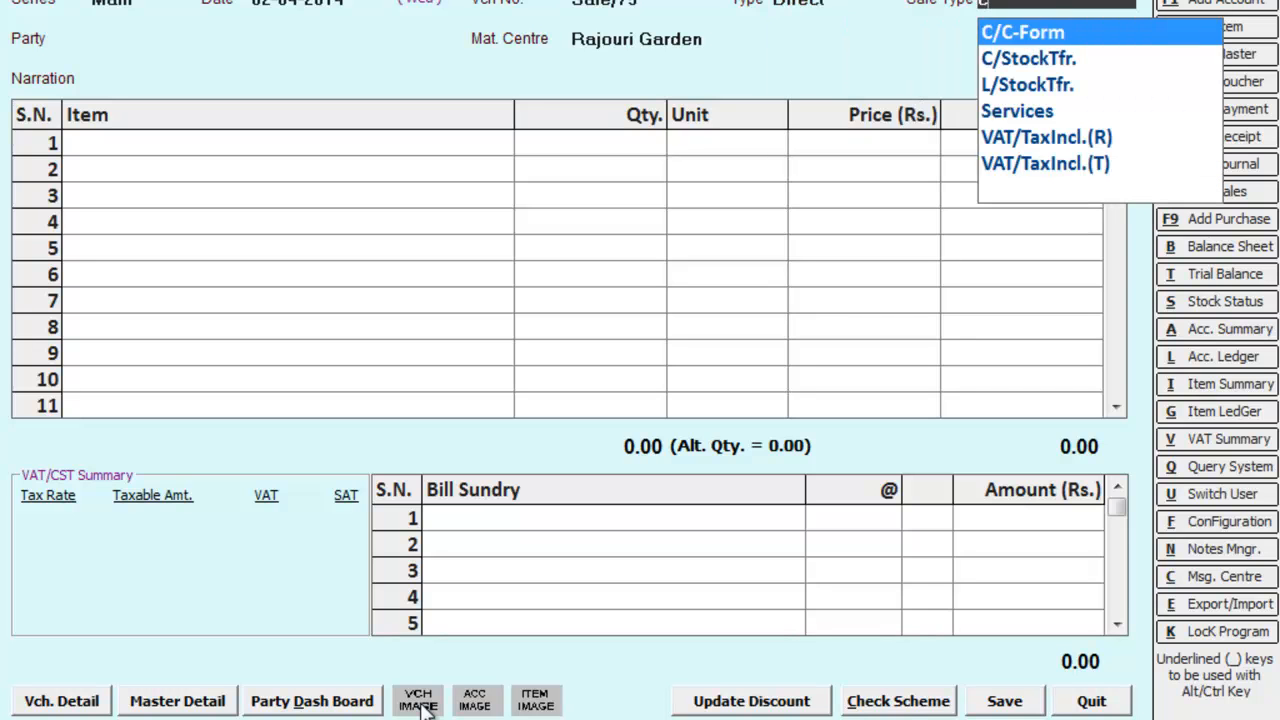
key(Return)
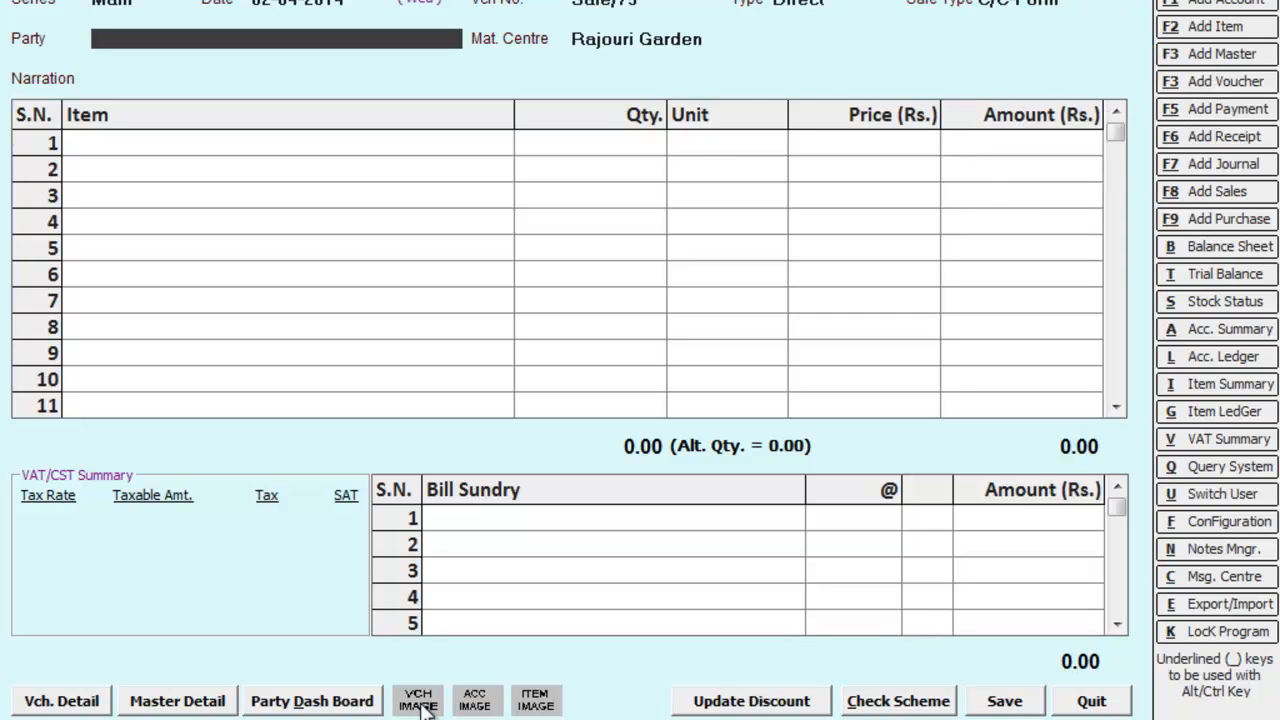
Step: Create a new party account from the voucher named Sunil Infotech, leaving the alias blank and keeping the same print name
key(Return)
key(Return)
key(F3)
text(sunil infotech)
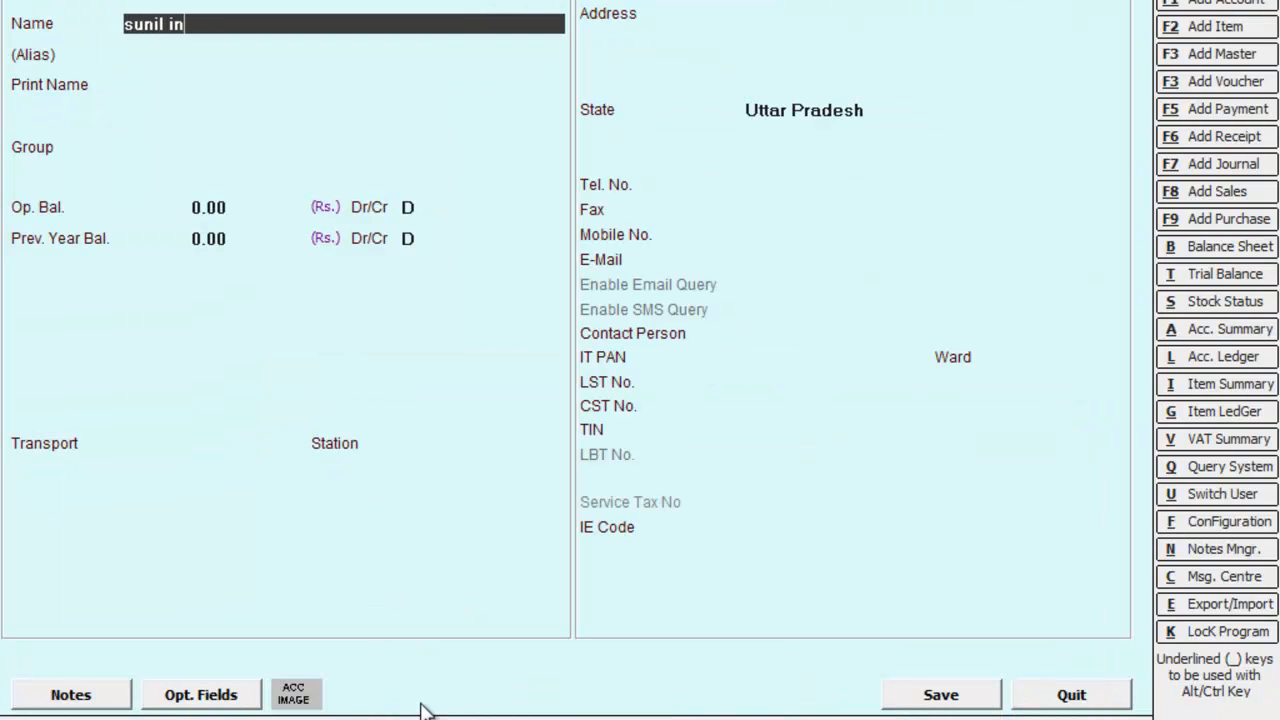
key(Return)
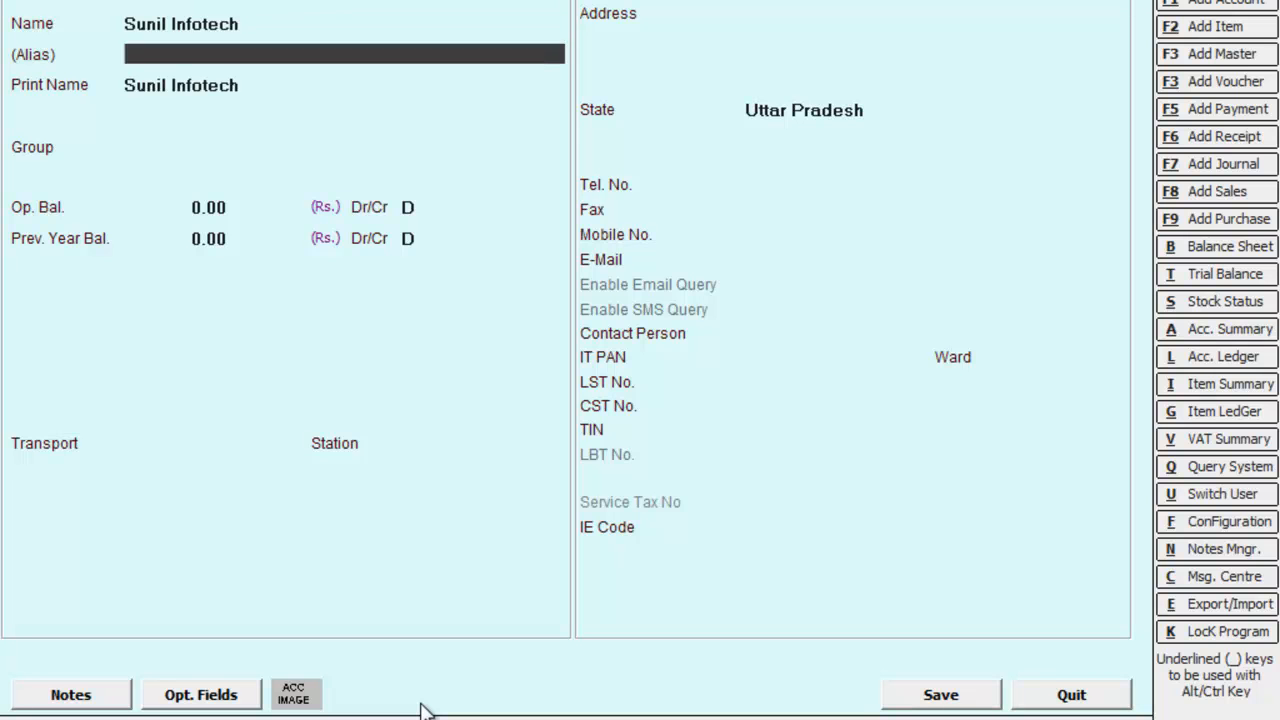
key(Return)
key(Return)
Step: Assign the new party account to the Sundry Debtors group
text(s)
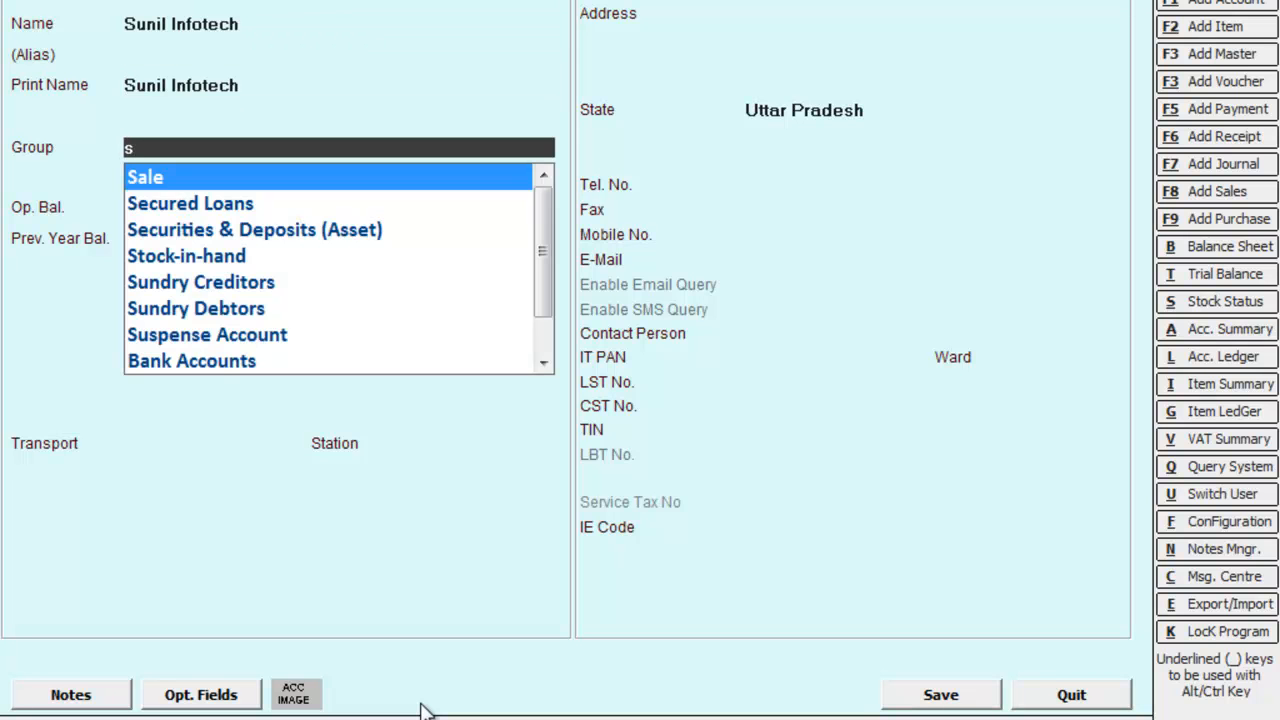
key(Down)
key(Down)
key(Down)
key(Down)
key(Down)
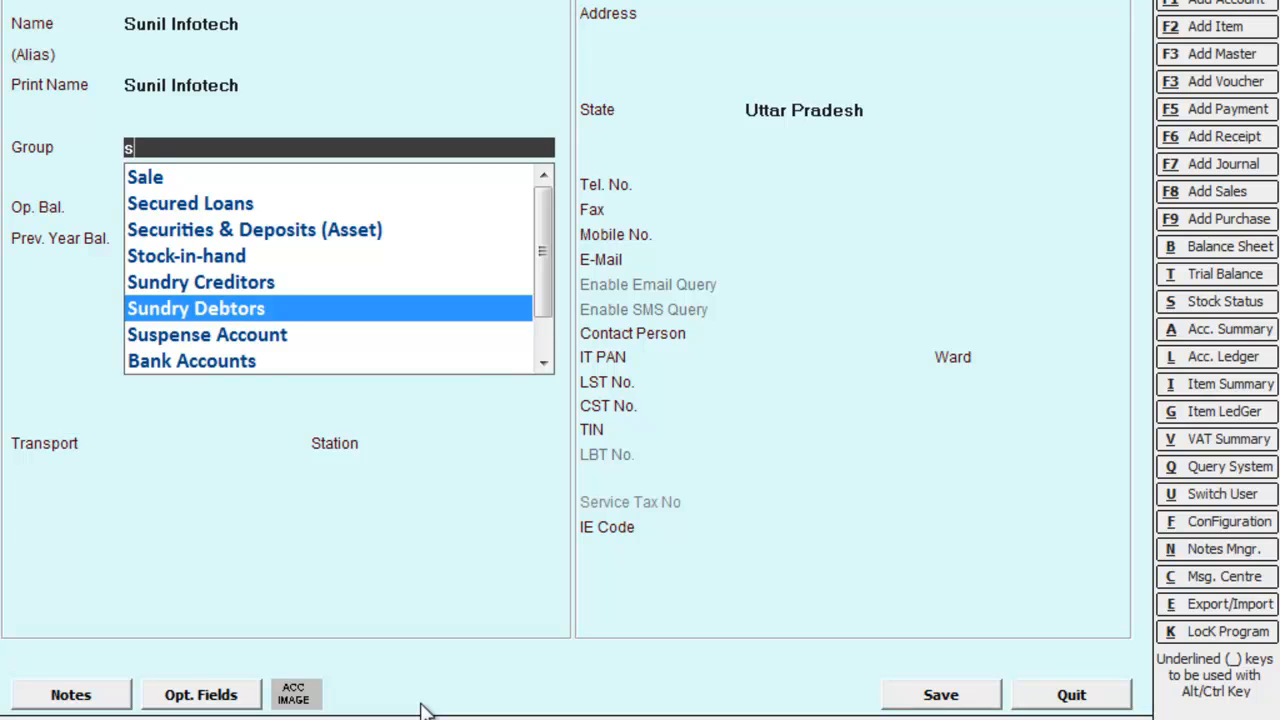
key(Return)
Step: Keep the account's default balances, bill-by-bill balancing and credit days, with cost centre allocation at N and transport and station blank
key(Return)
key(Return)
key(Return)
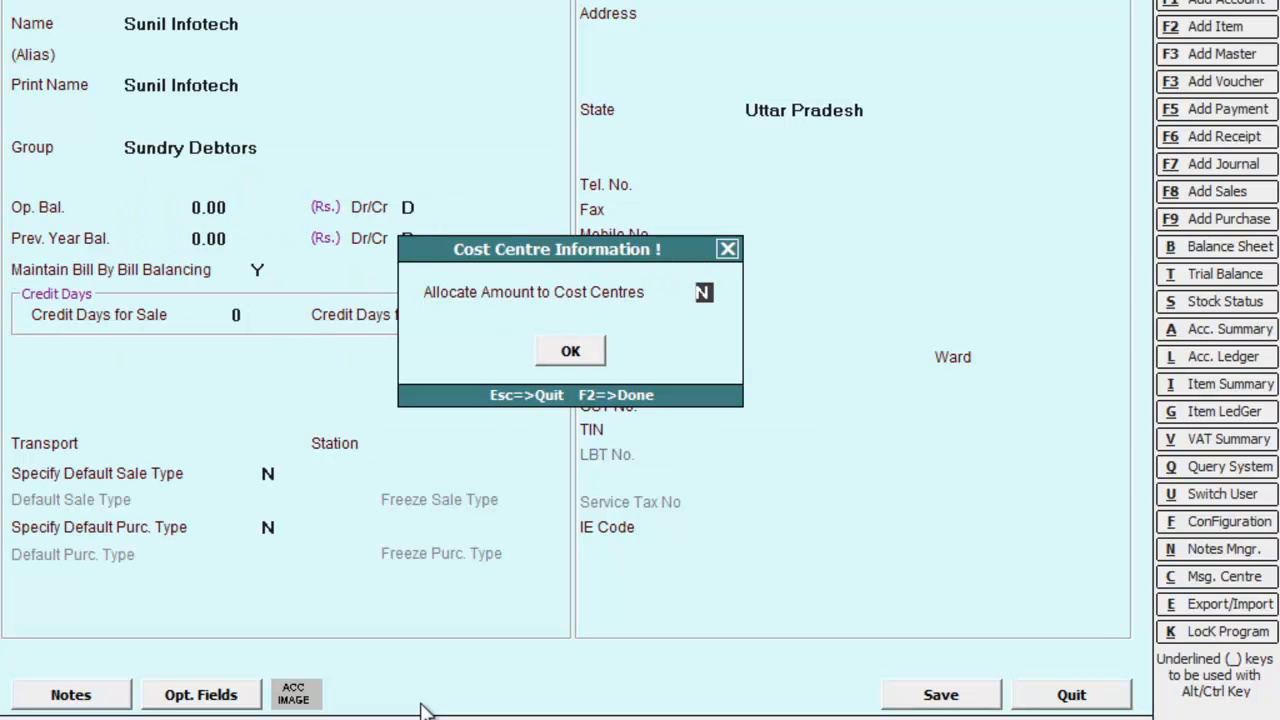
key(Return)
key(Return)
key(Return)
key(Return)
key(Return)
key(Return)
key(Return)
key(Return)
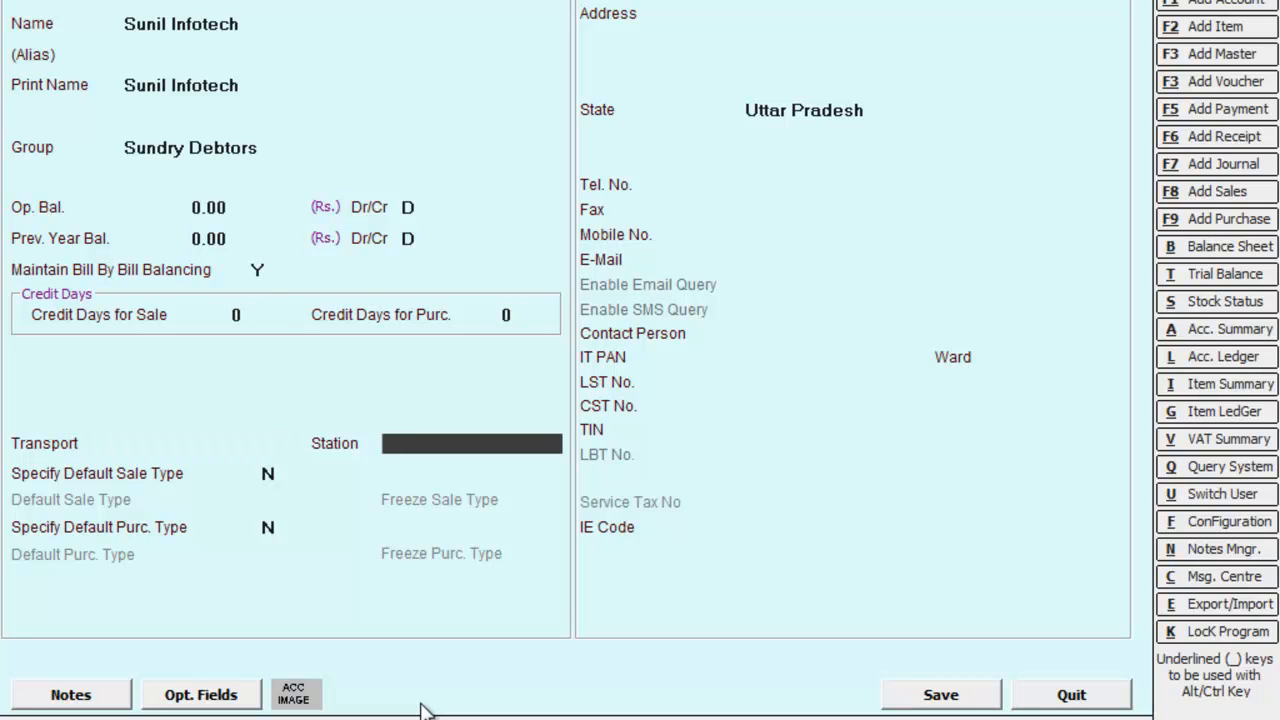
key(Return)
key(Return)
key(Return)
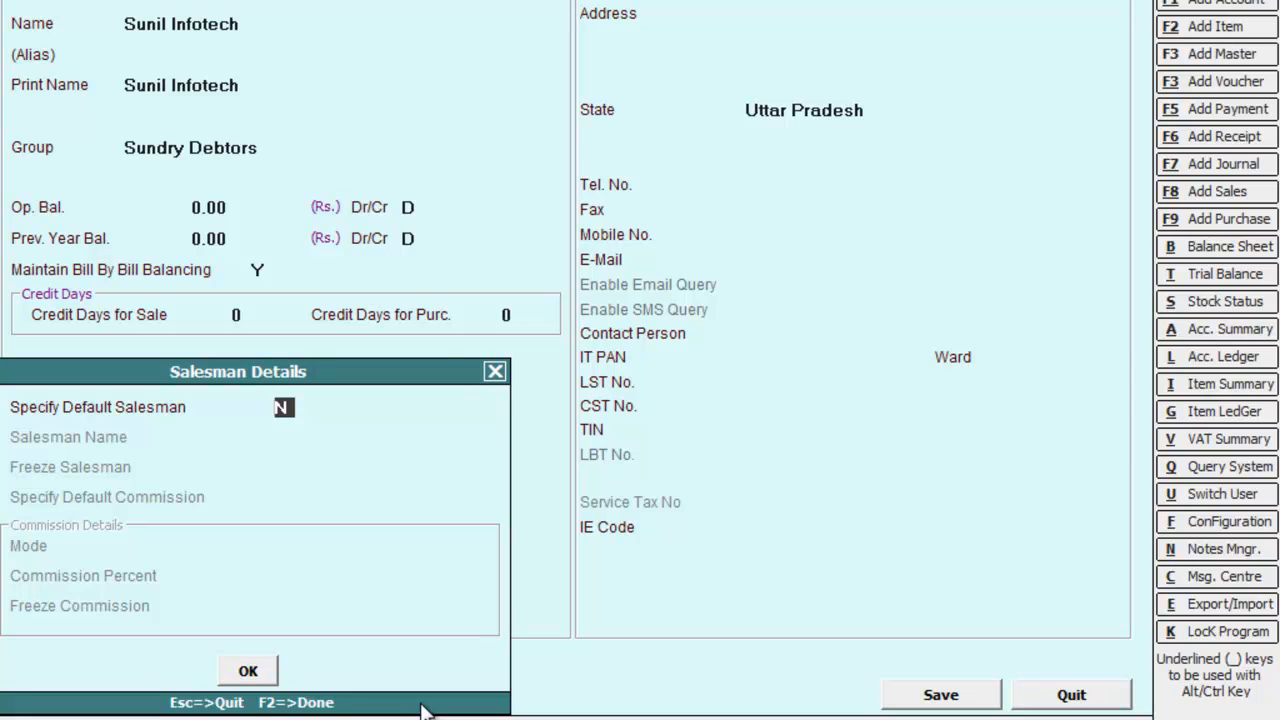
Step: Set Specify Default Salesman to Y, choose the existing salesman, keep Freeze Salesman at N and save the party account
text(Y)
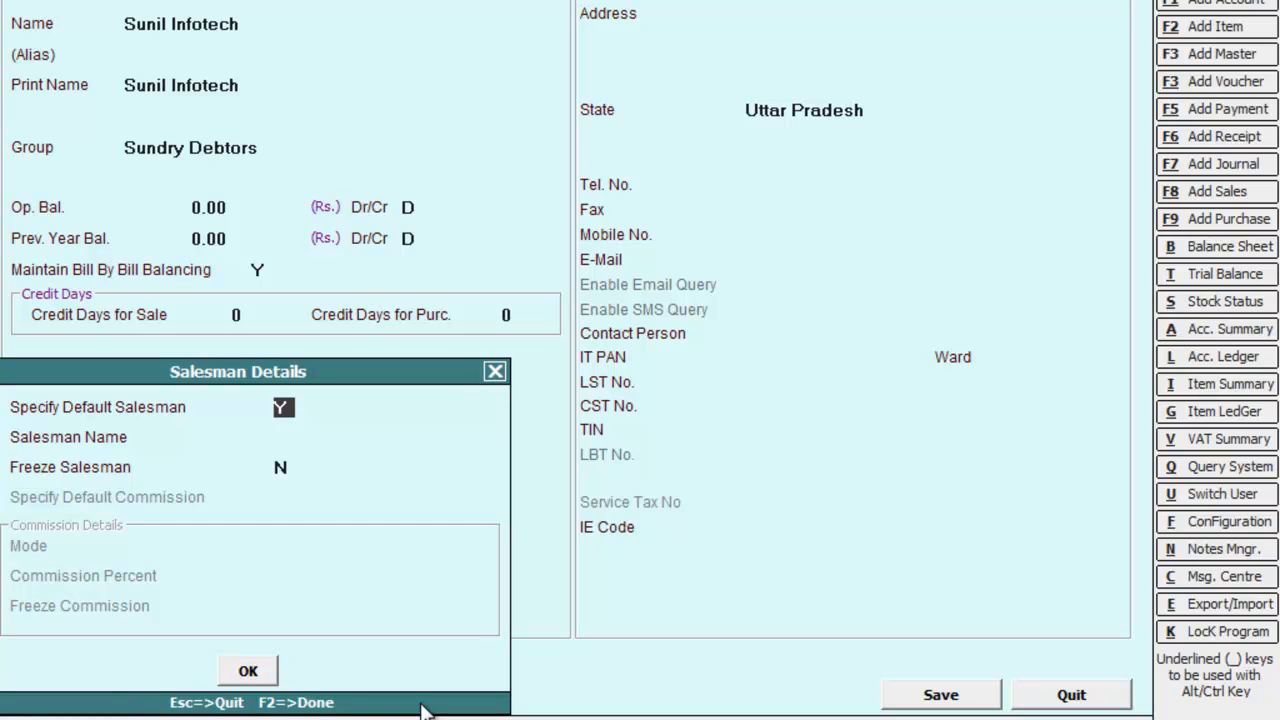
key(Return)
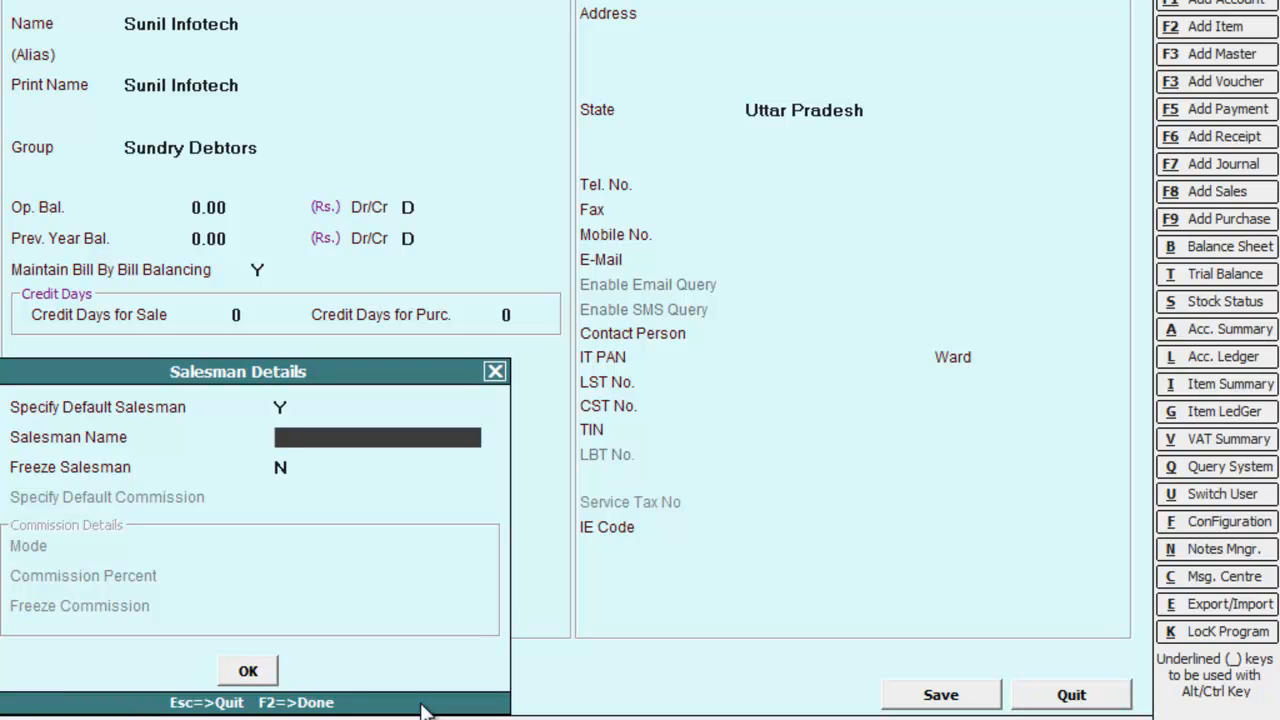
key(space)
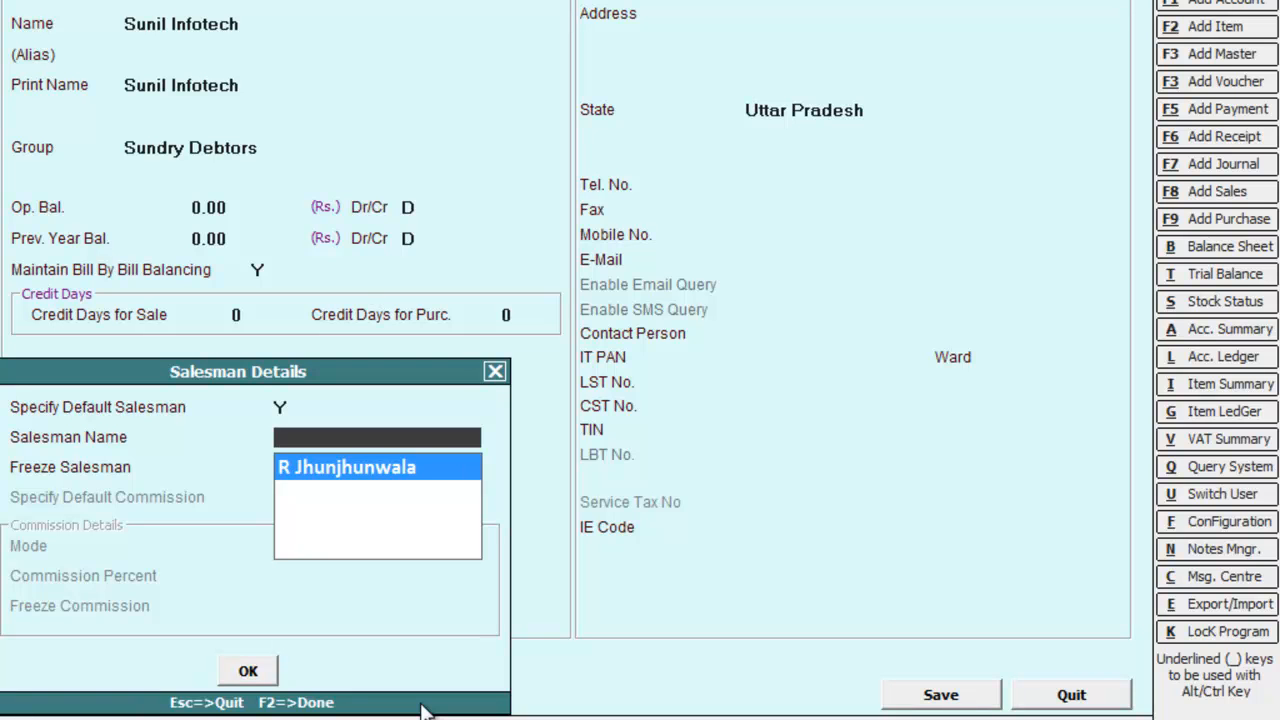
key(Return)
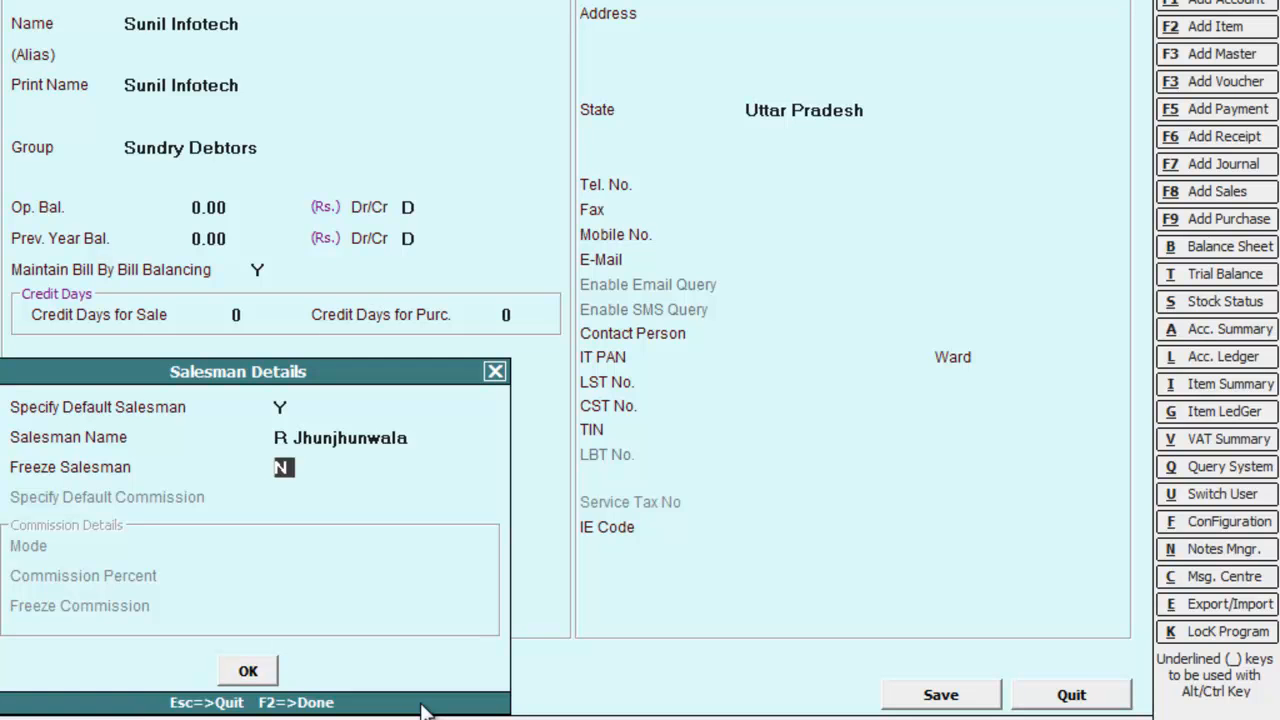
key(Return)
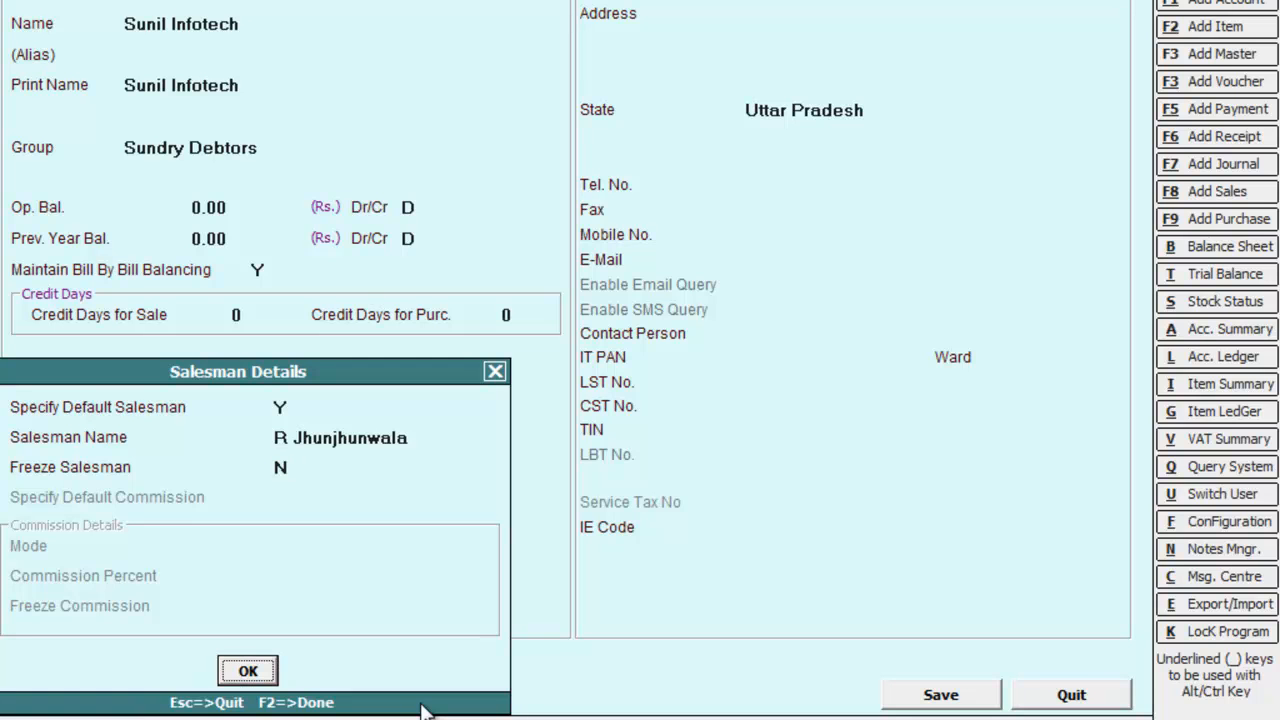
key(Return)
key(Return)
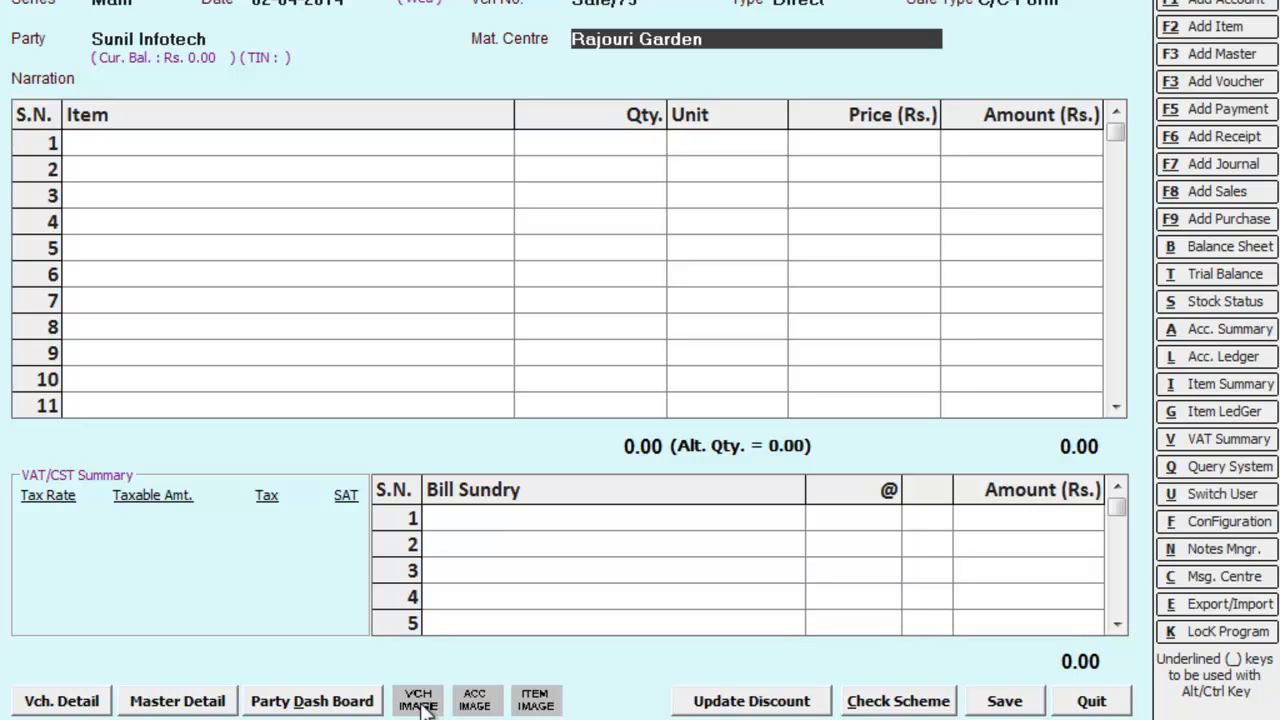
Step: Set the voucher's material centre to Noida and leave the narration and transport details blank
text(n)
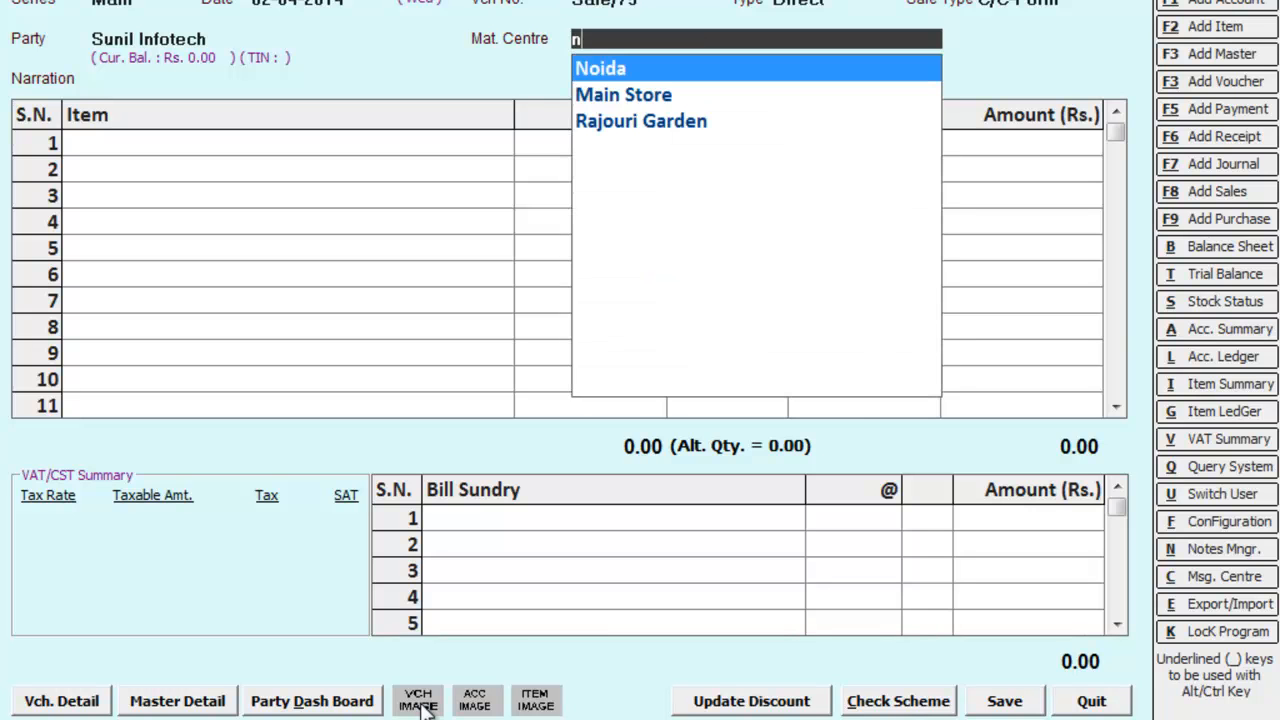
key(Return)
key(Return)
key(Return)
key(Return)
key(Return)
key(Return)
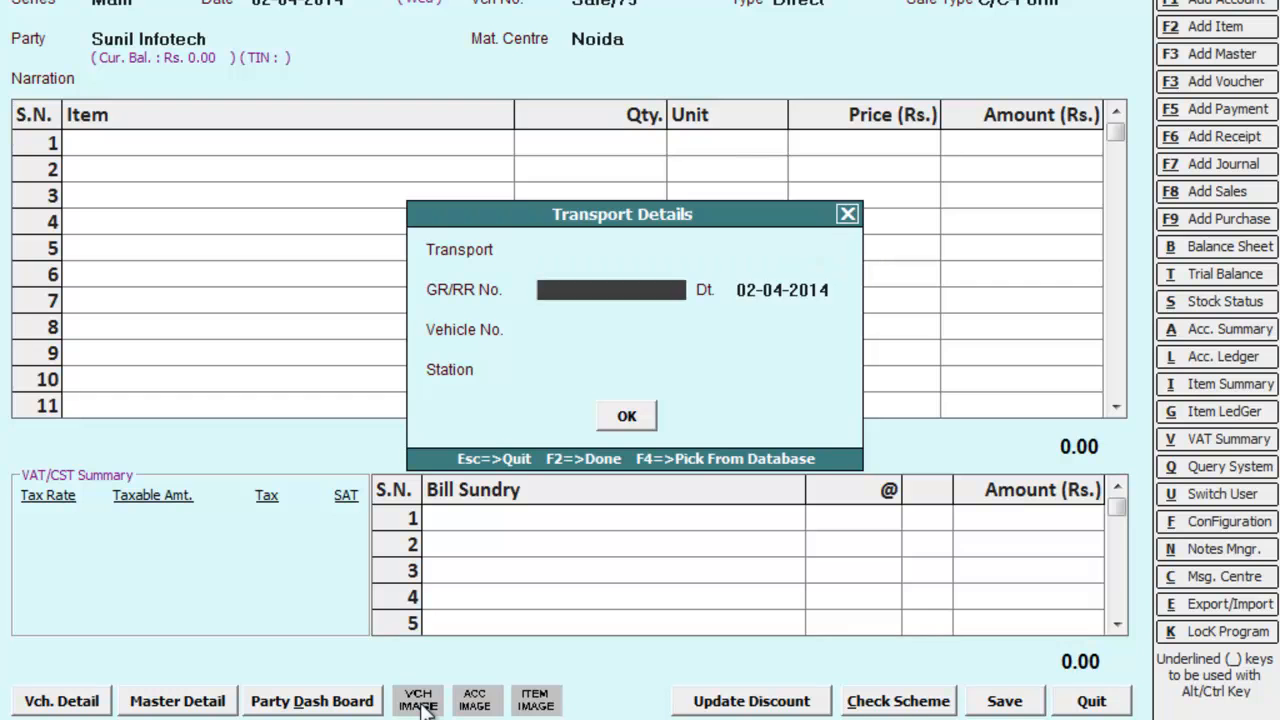
key(Return)
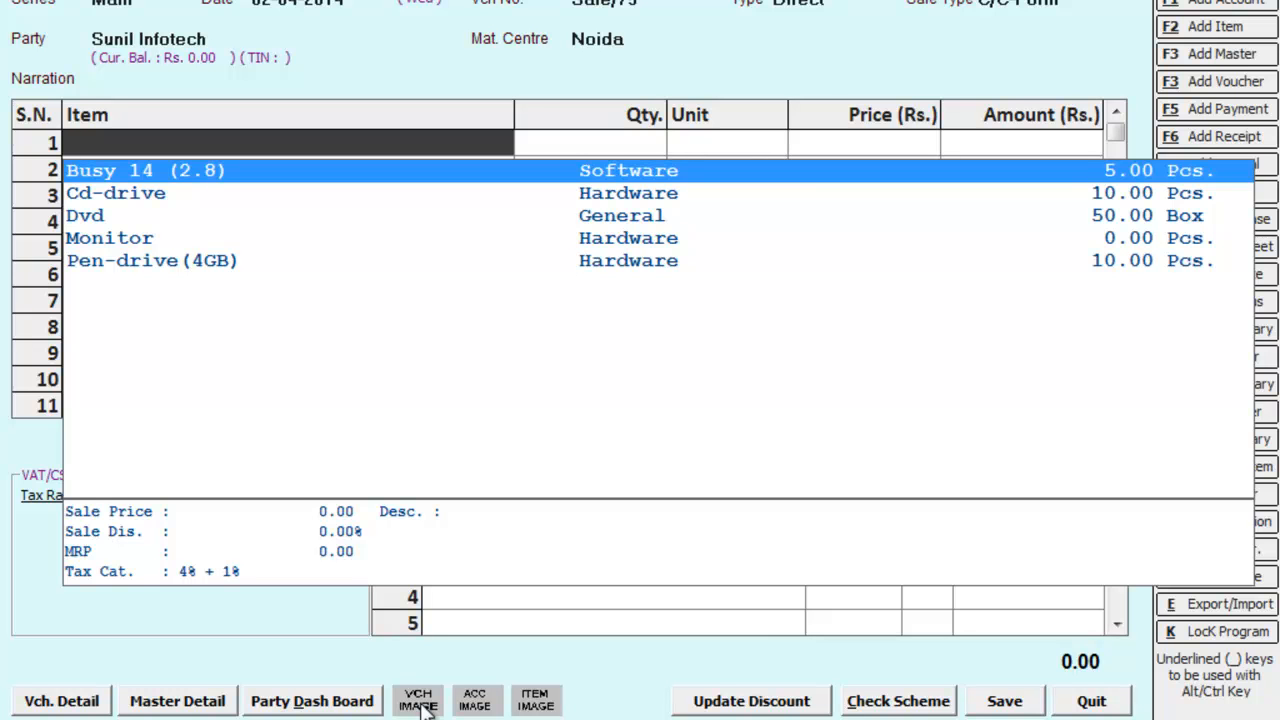
Step: Add Dvd as the first item of the sales voucher with a quantity of 40 boxes
key(Down)
key(Down)
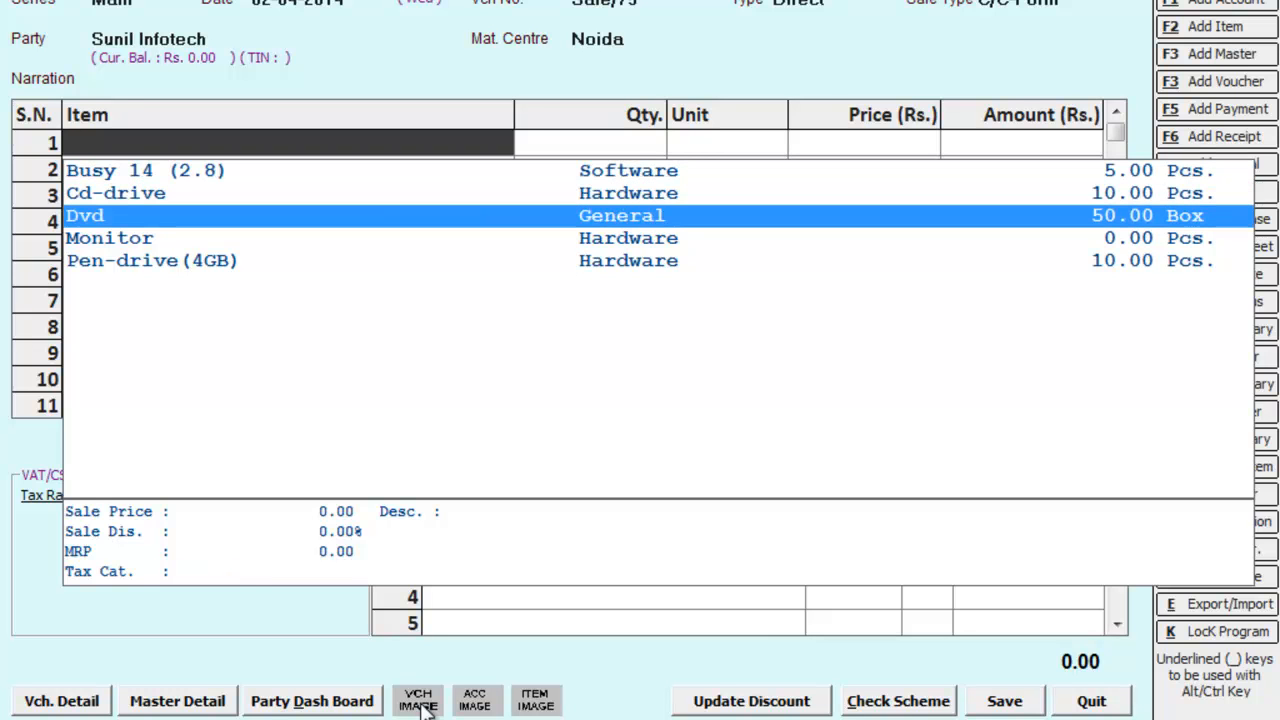
key(Return)
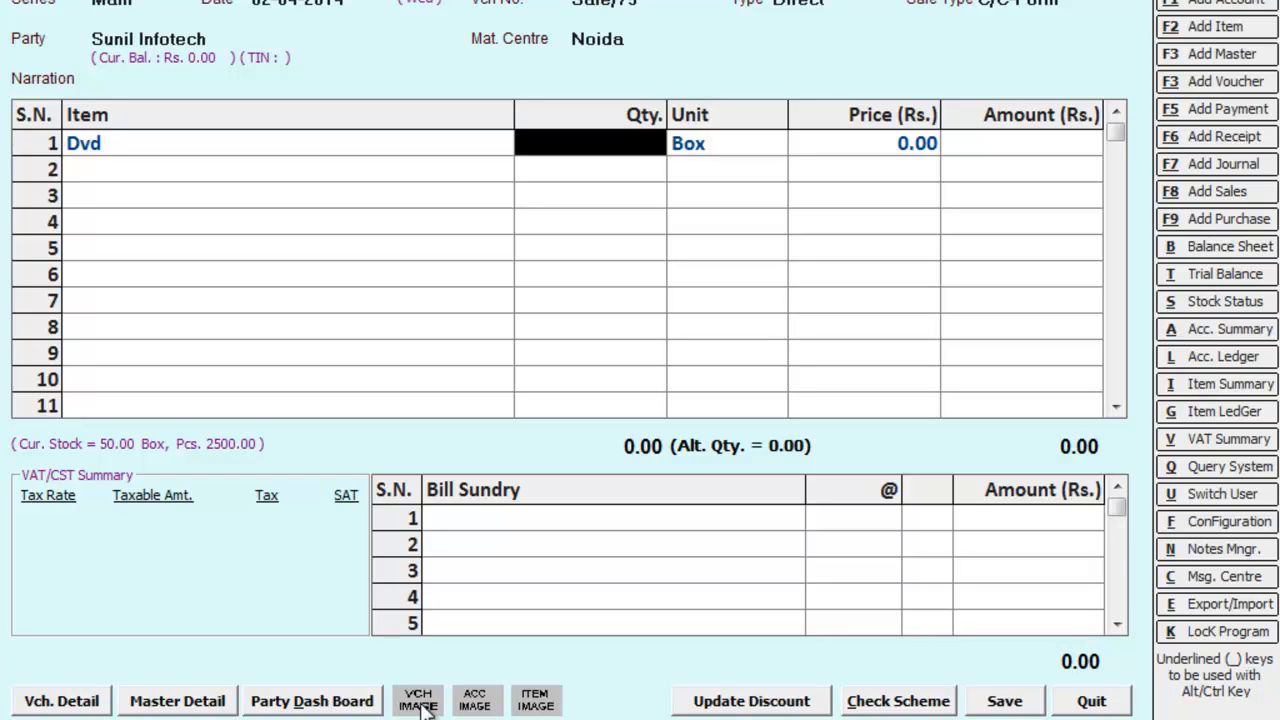
text(40)
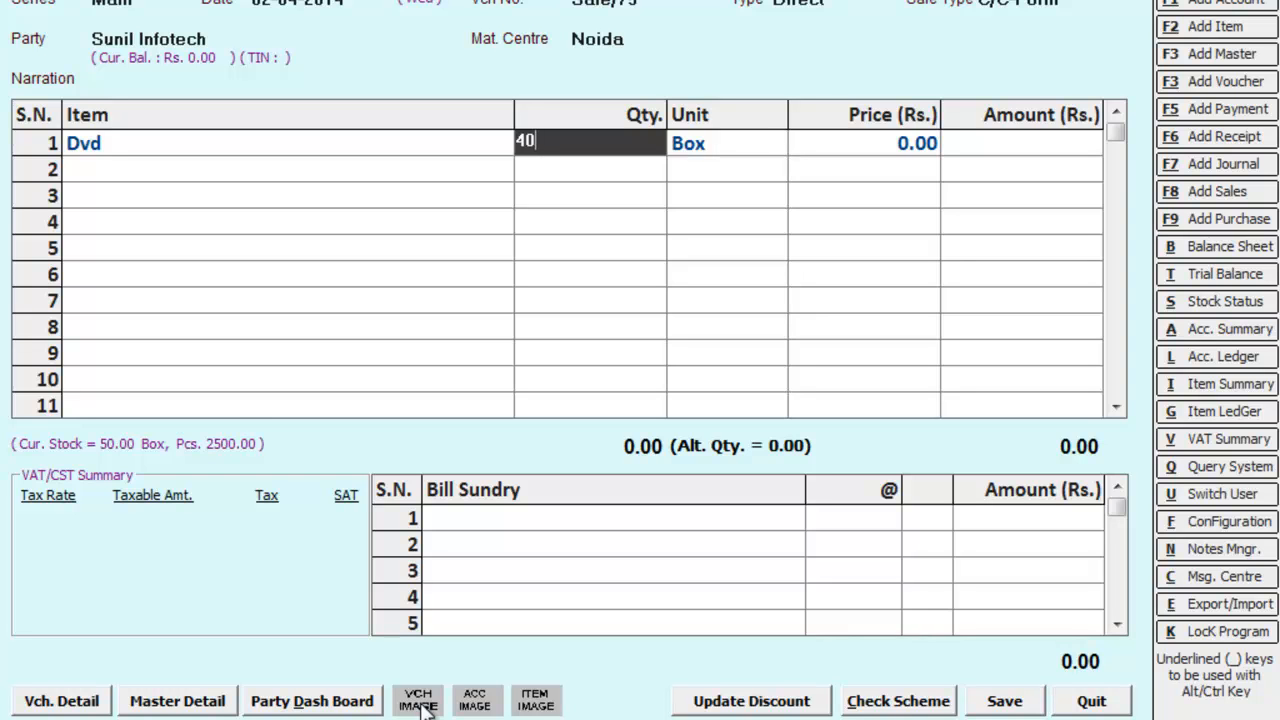
key(Return)
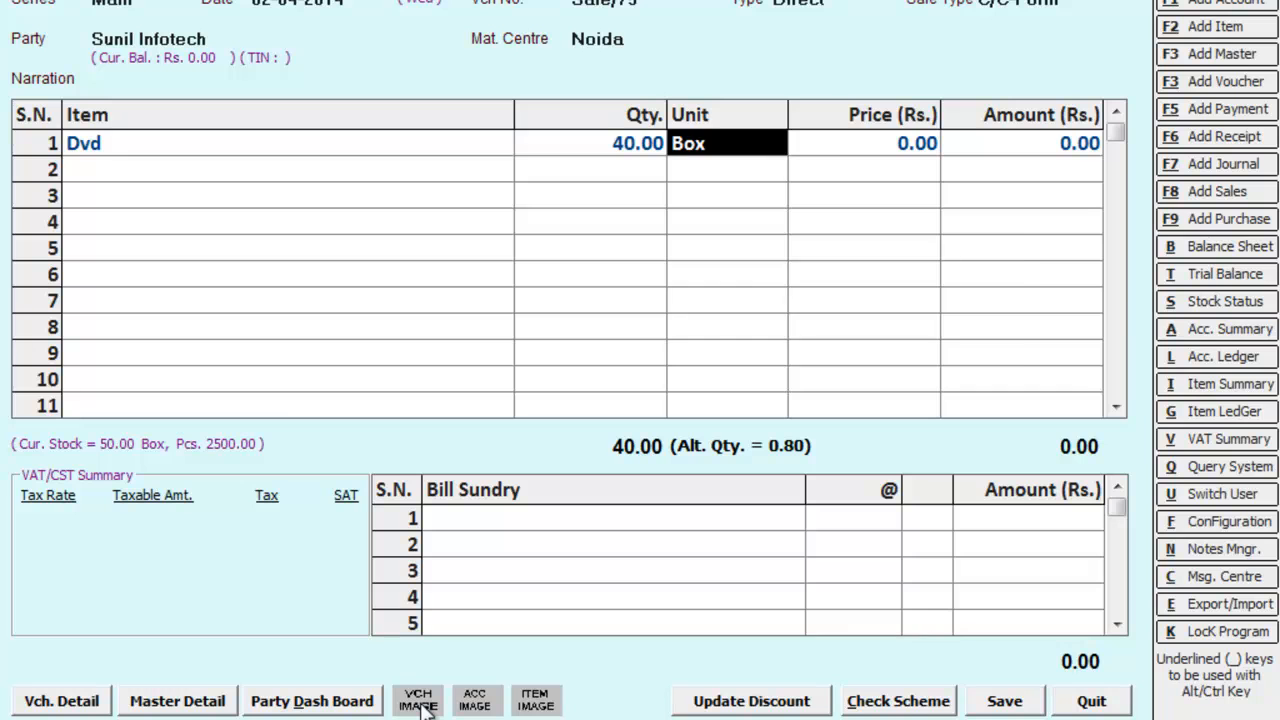
Step: Set the Dvd's alternate quantity to 2000 pieces at a price of 16 per piece
key(Return)
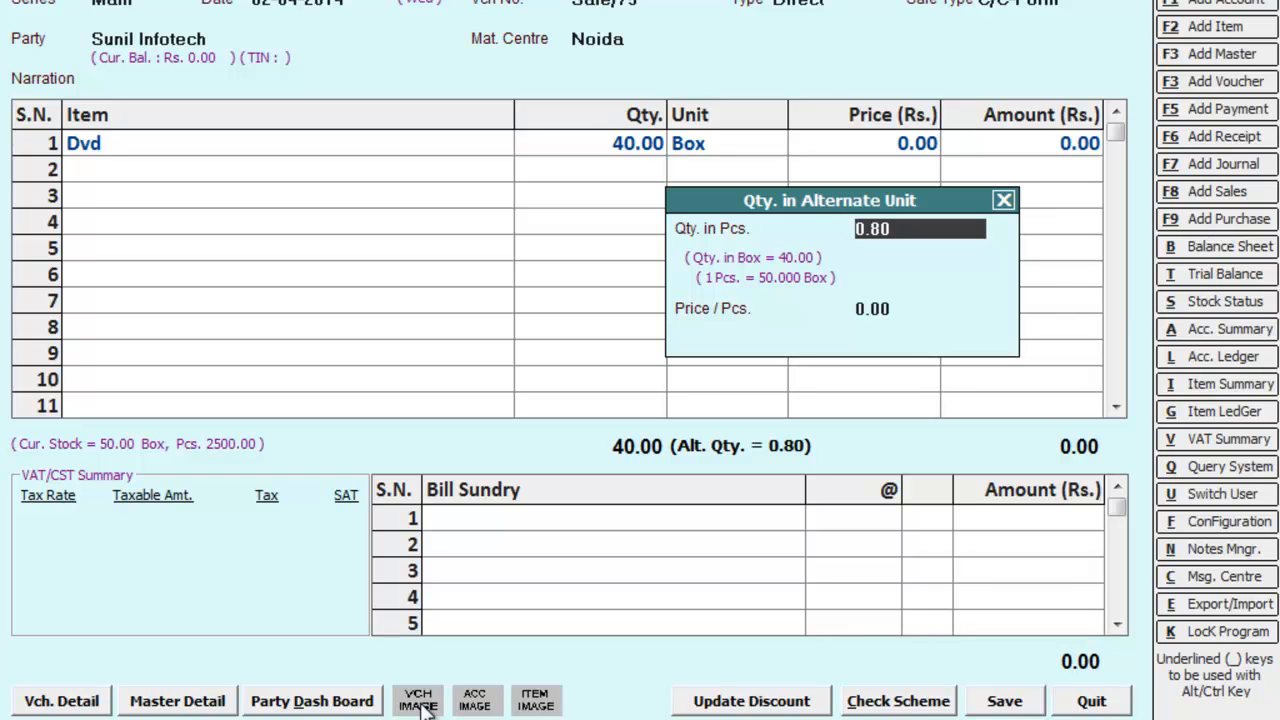
text(2000)
key(Return)
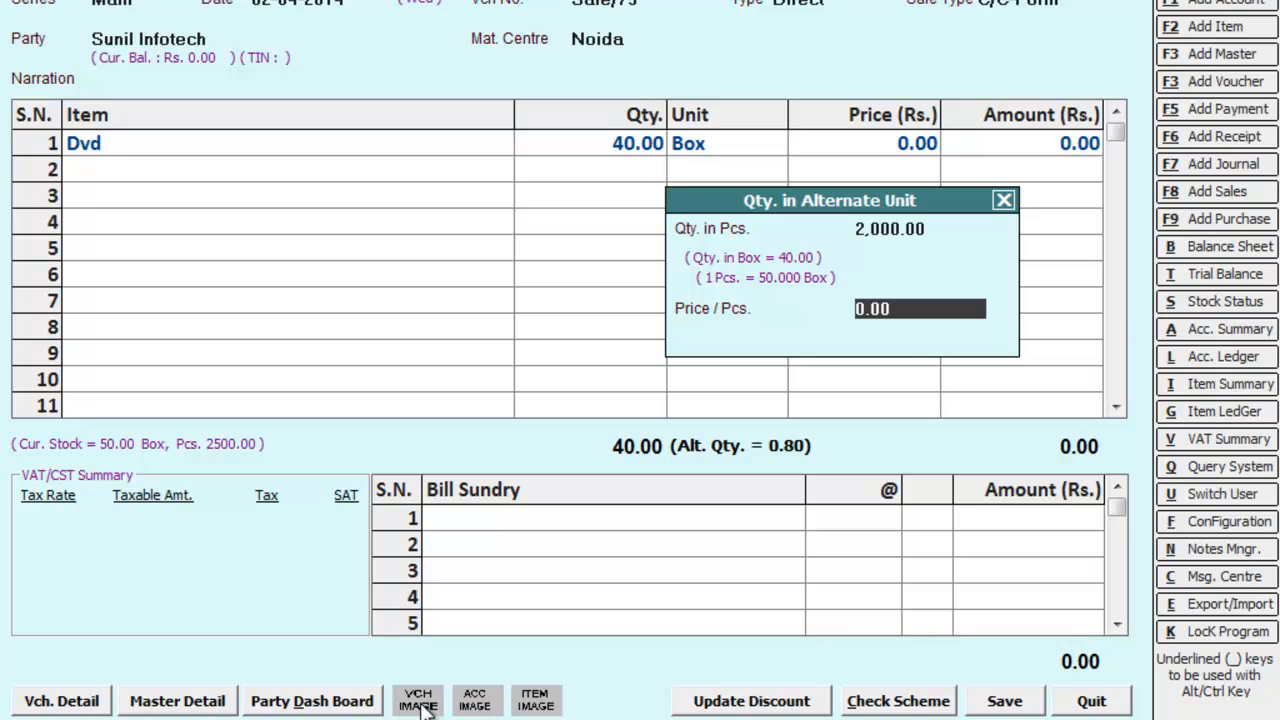
text(16)
key(Return)
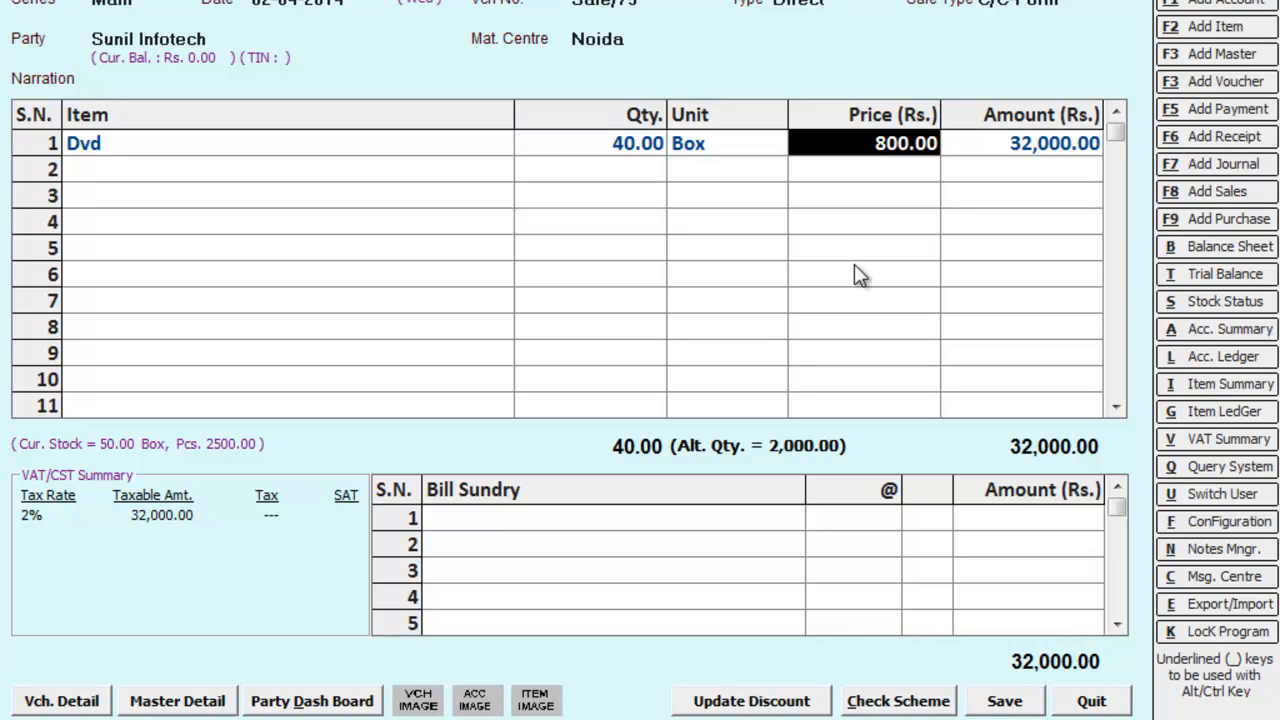
Step: Add Central Sales Tax at 2% as the first bill sundry of the sales voucher
click(516, 520)
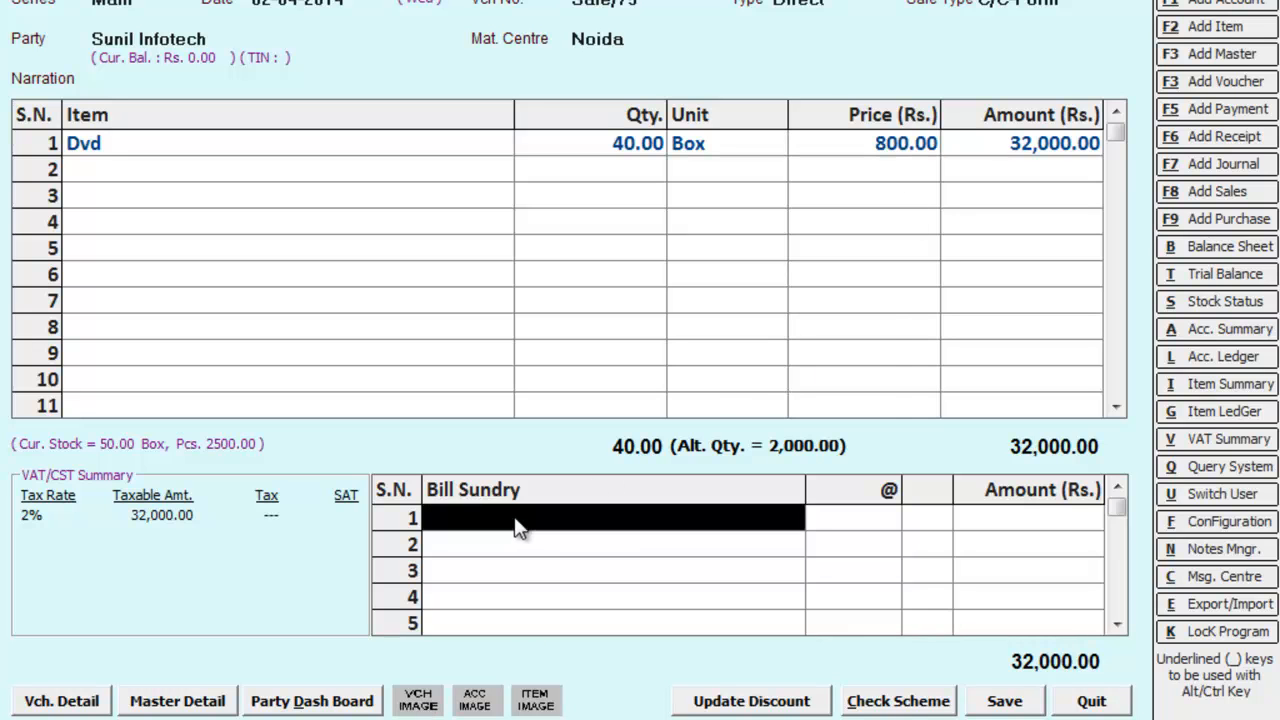
text(c)
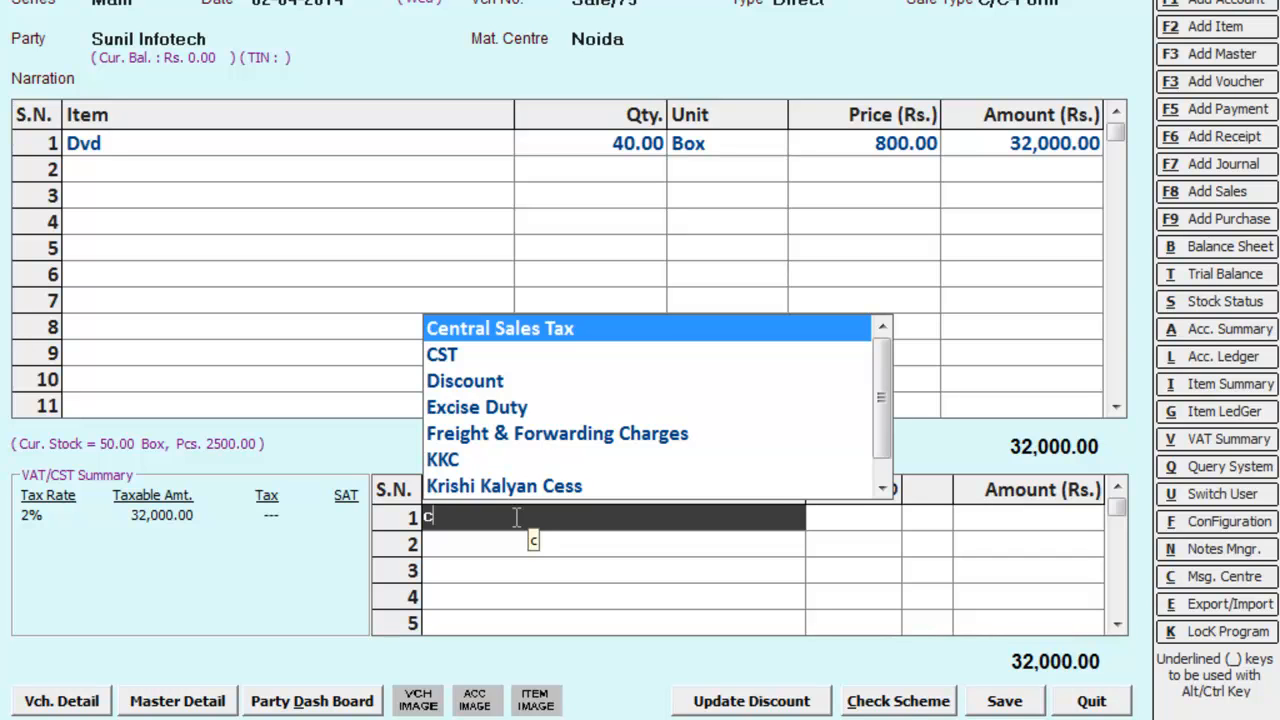
key(Return)
key(Return)
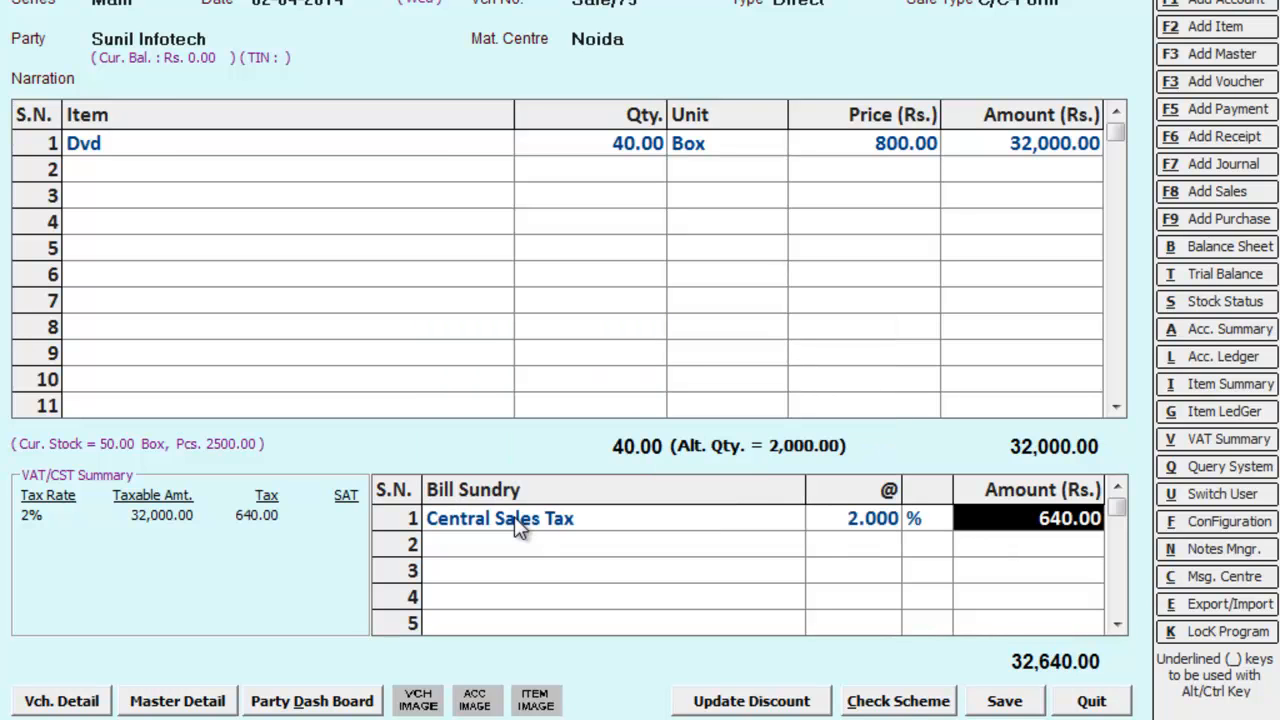
Step: Start saving the sales voucher, accepting the default sales tax reporting details and leaving the cost centre allocation empty
click(1004, 703)
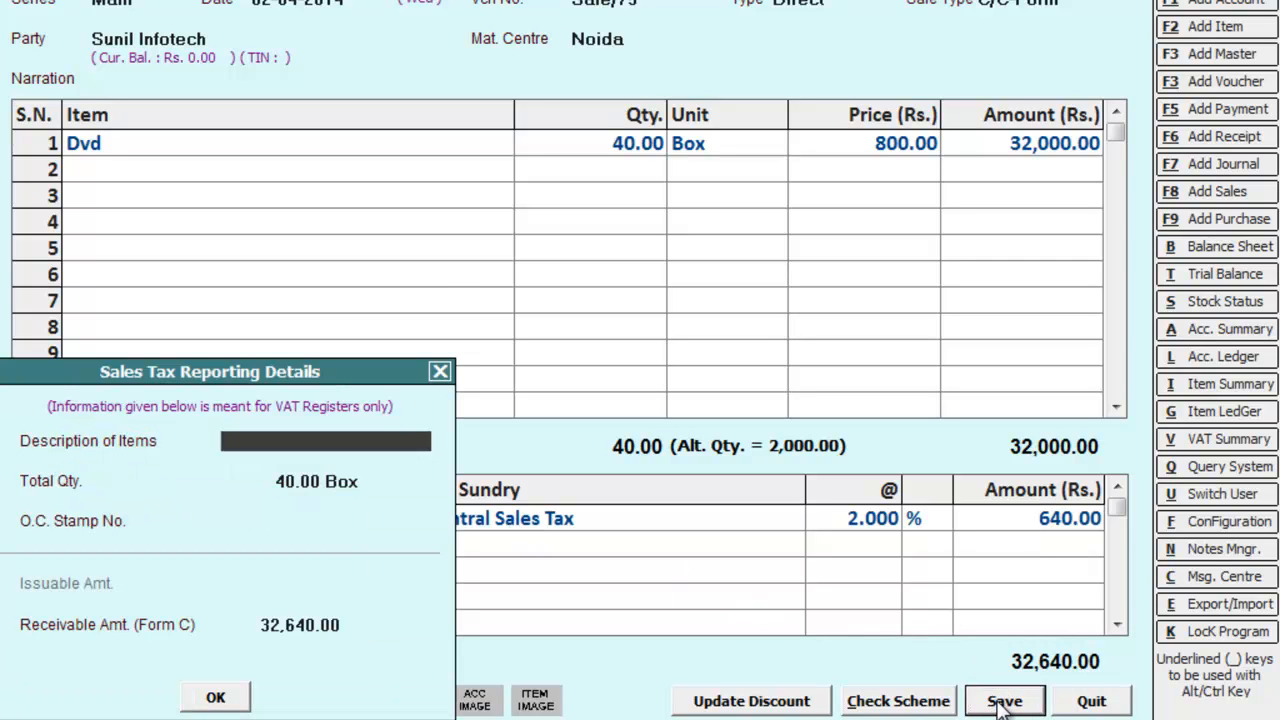
key(Return)
key(Return)
key(Return)
key(Return)
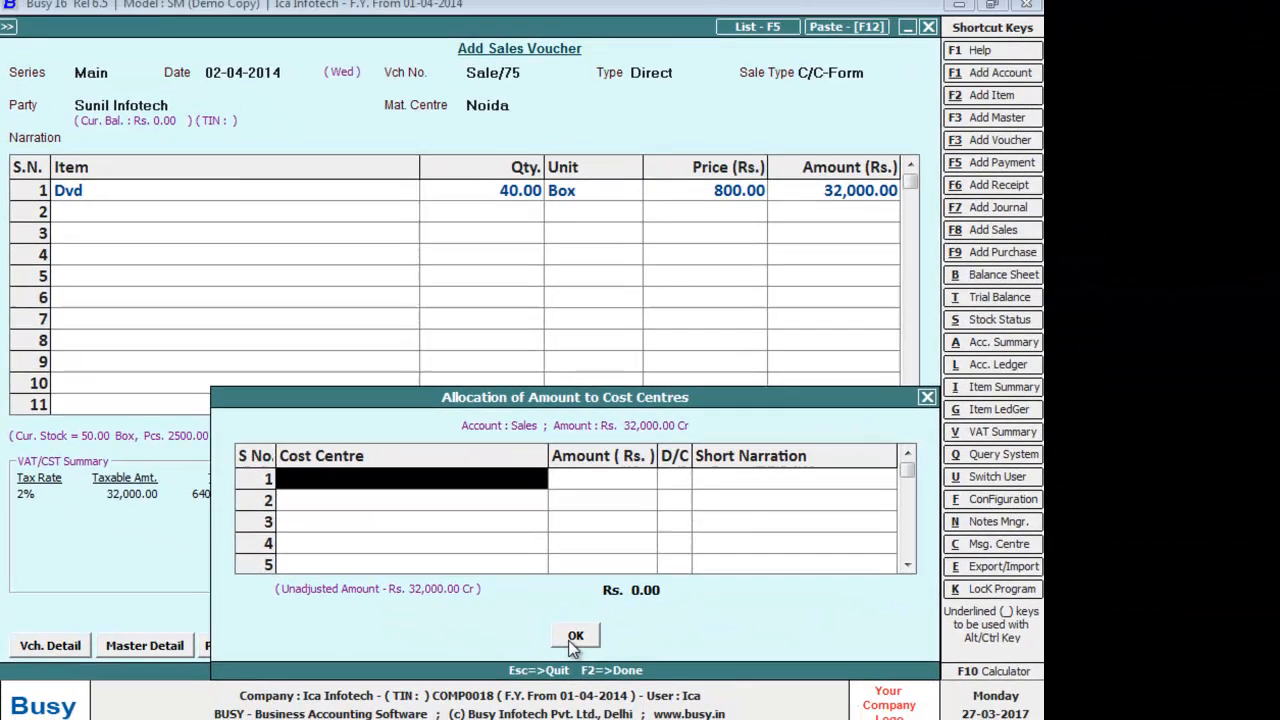
click(703, 690)
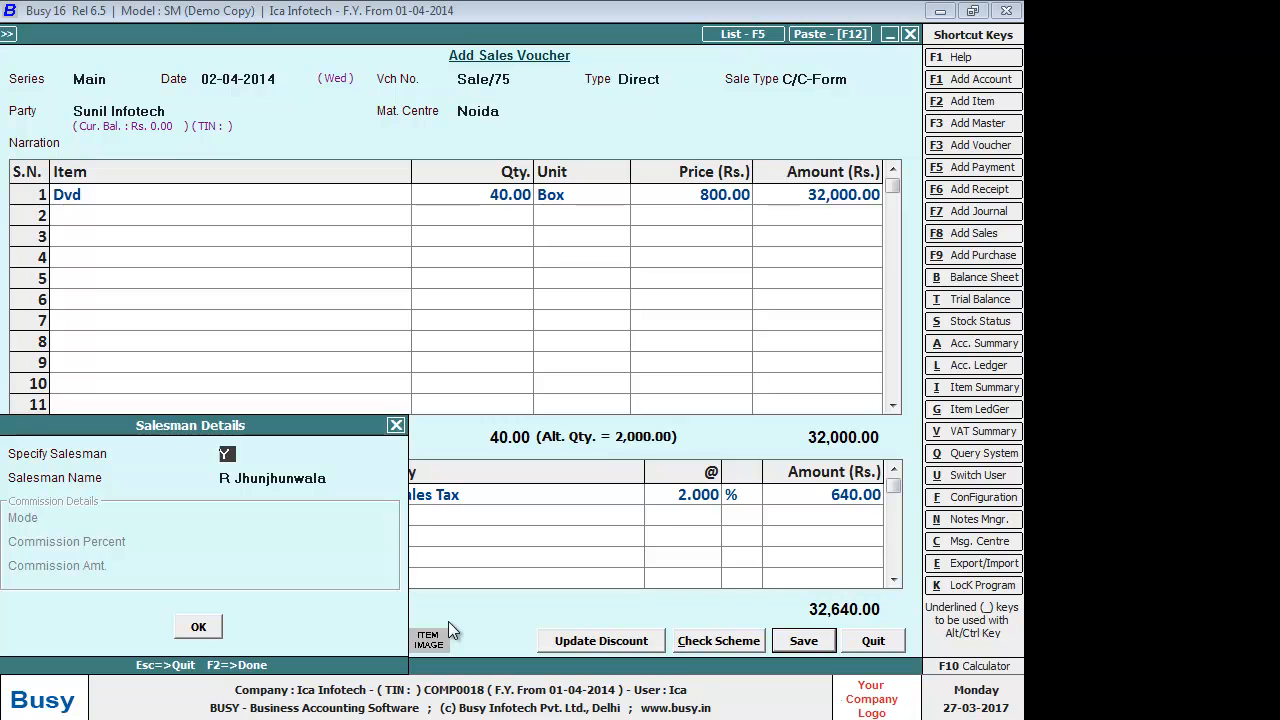
Step: Keep the default salesman in the salesman details, finish saving without printing the invoice, and leave sales voucher entry
key(Return)
key(Return)
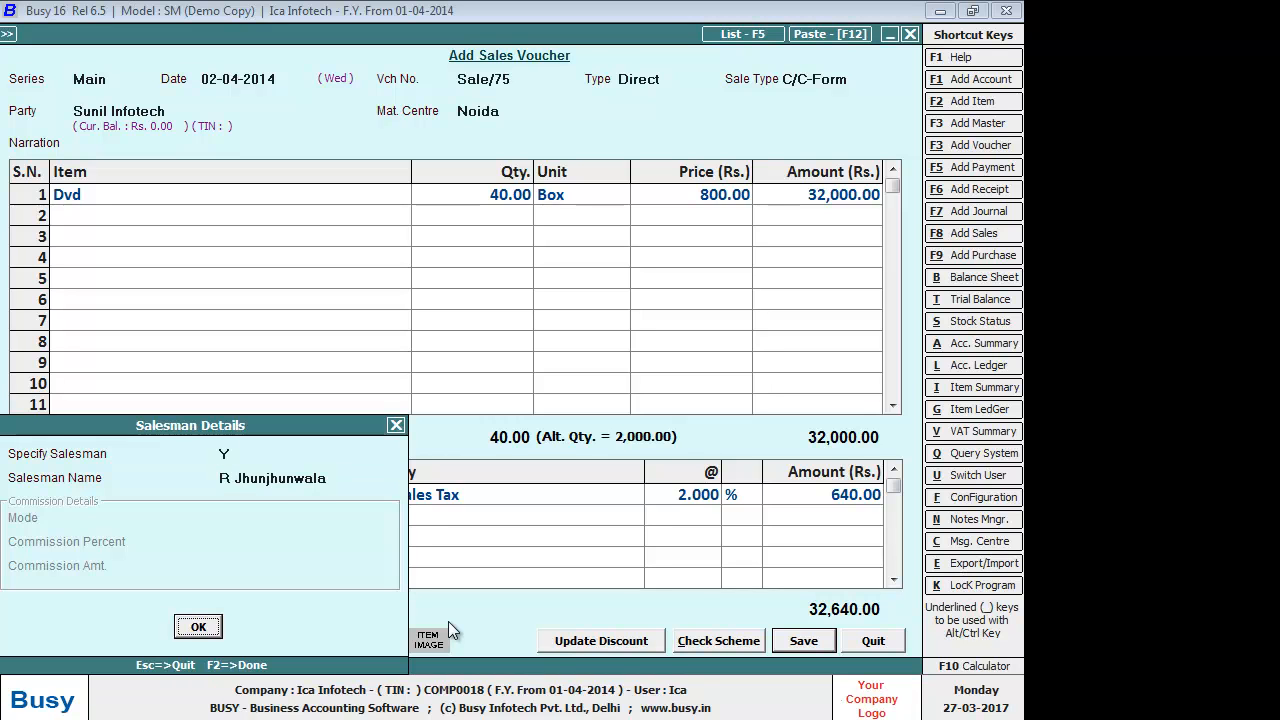
key(Return)
key(Return)
key(Return)
key(Return)
key(Return)
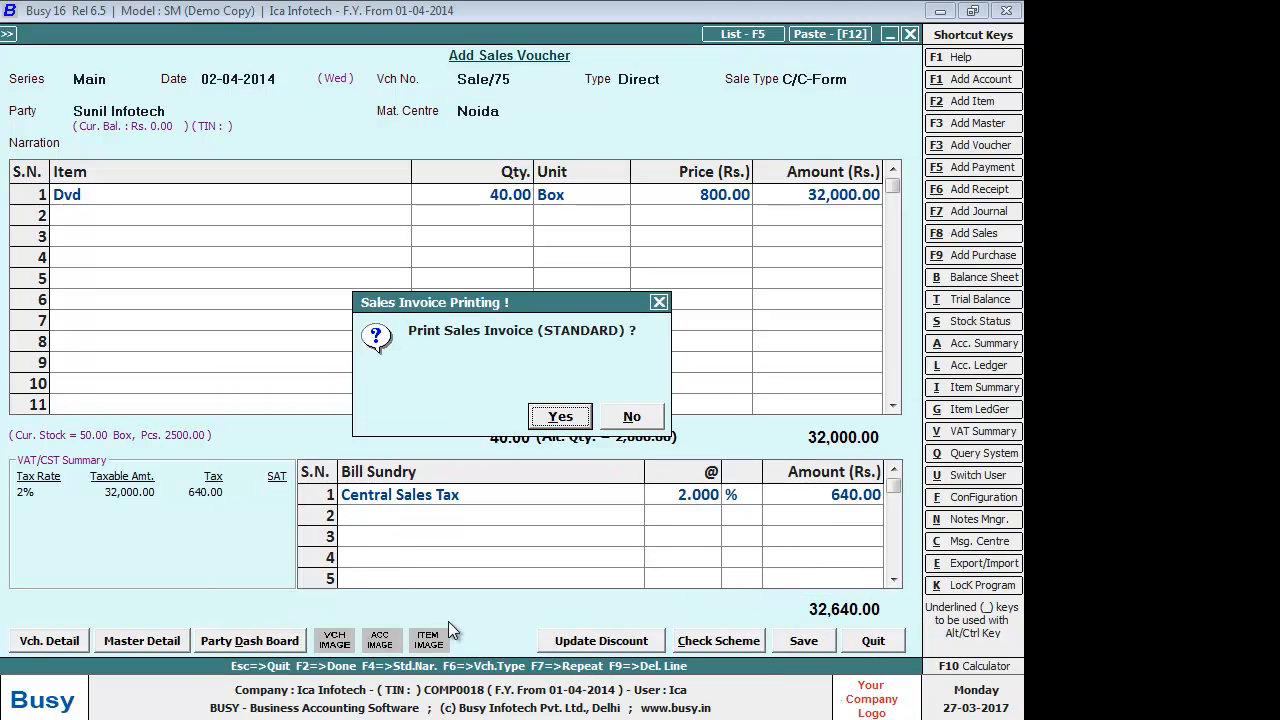
key(Right)
key(Return)
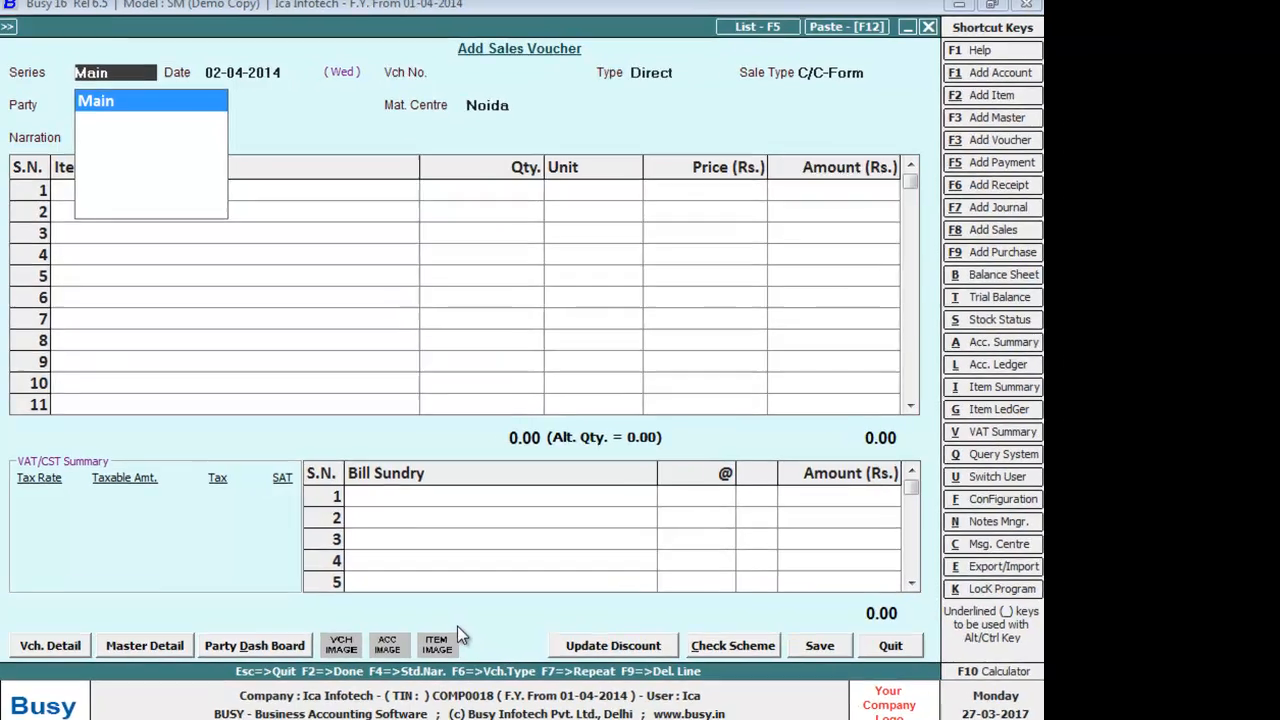
key(Escape)
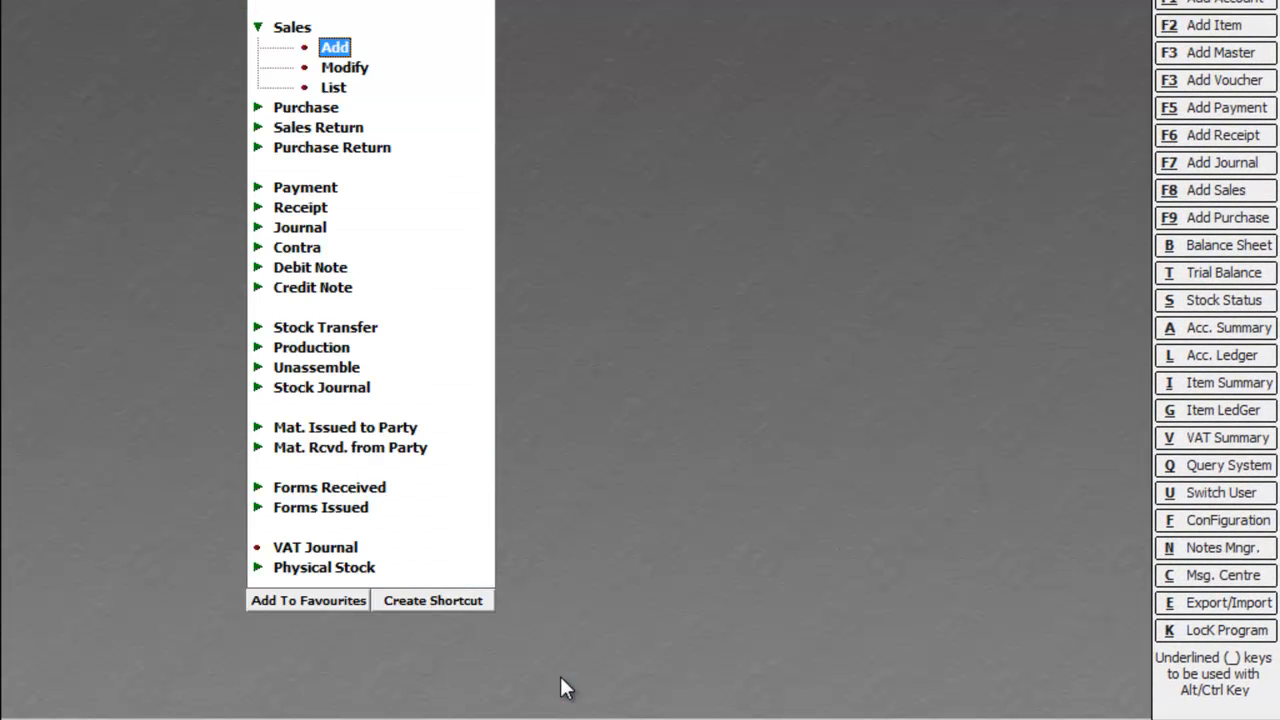
key(Escape)
key(Escape)
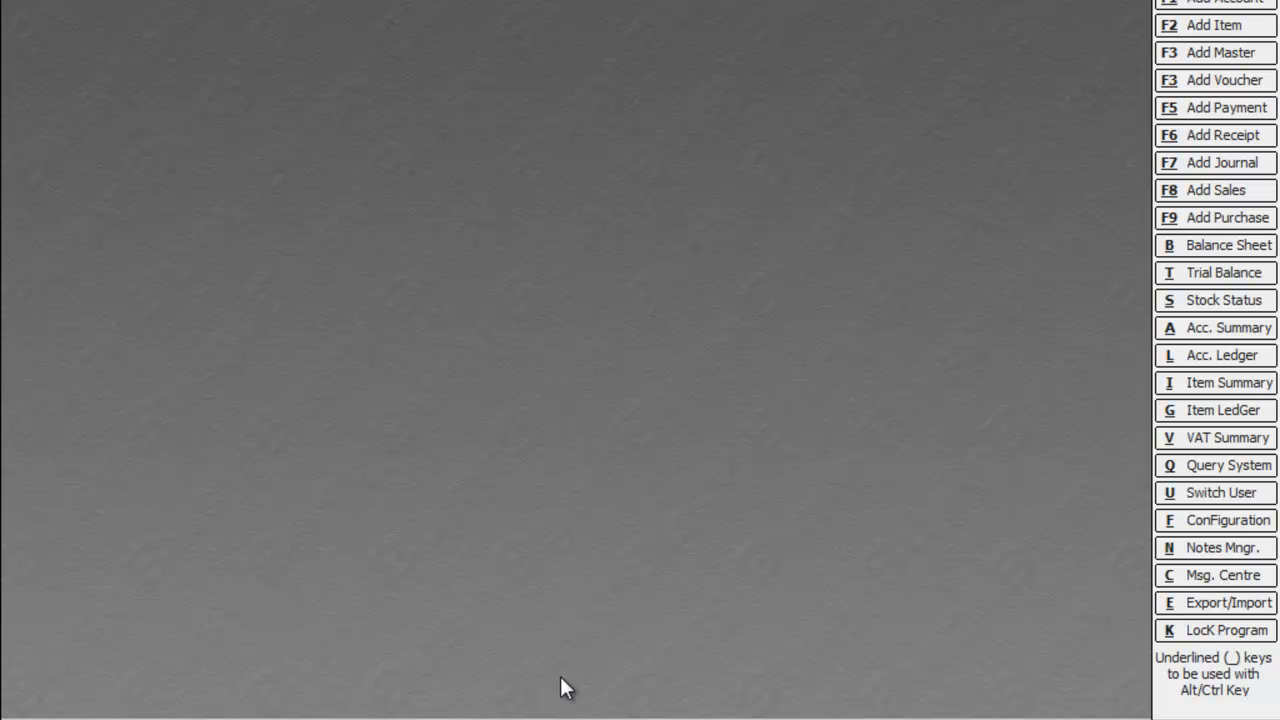
Step: Open the Commission Calculation report for one salesman
key(Return)
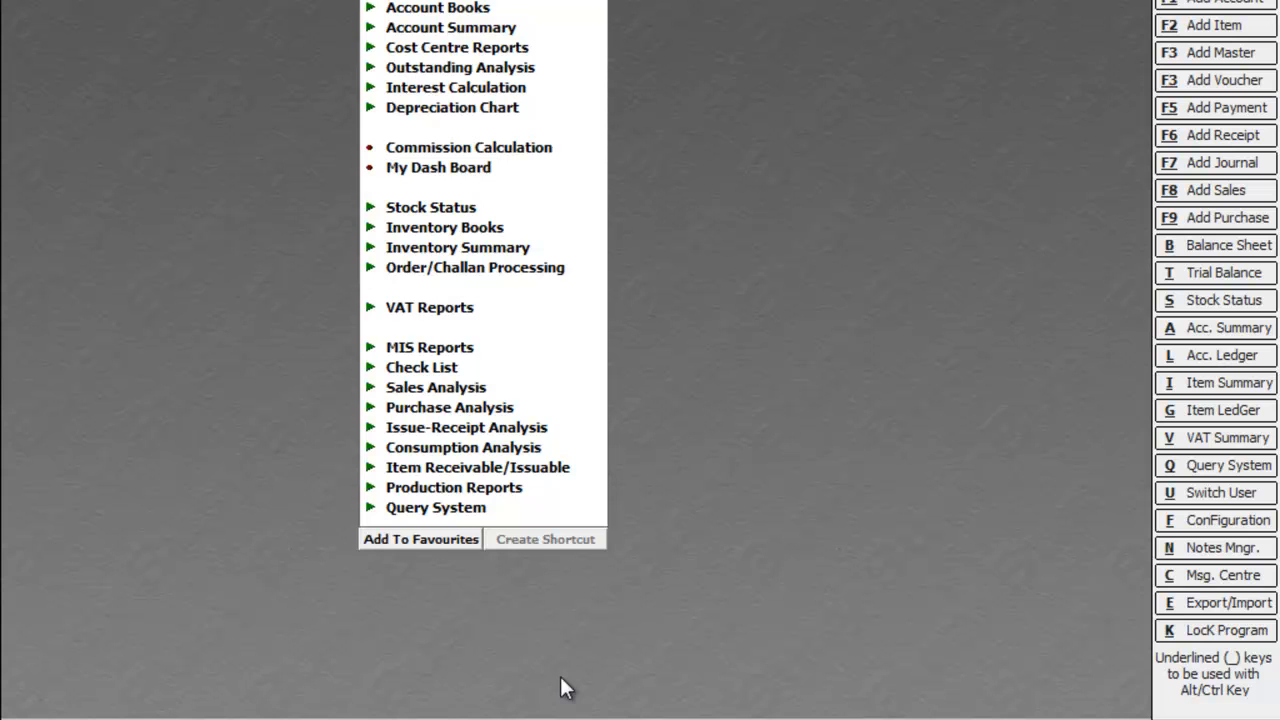
key(Down)
key(Down)
key(Down)
key(Down)
key(Down)
key(Down)
key(Down)
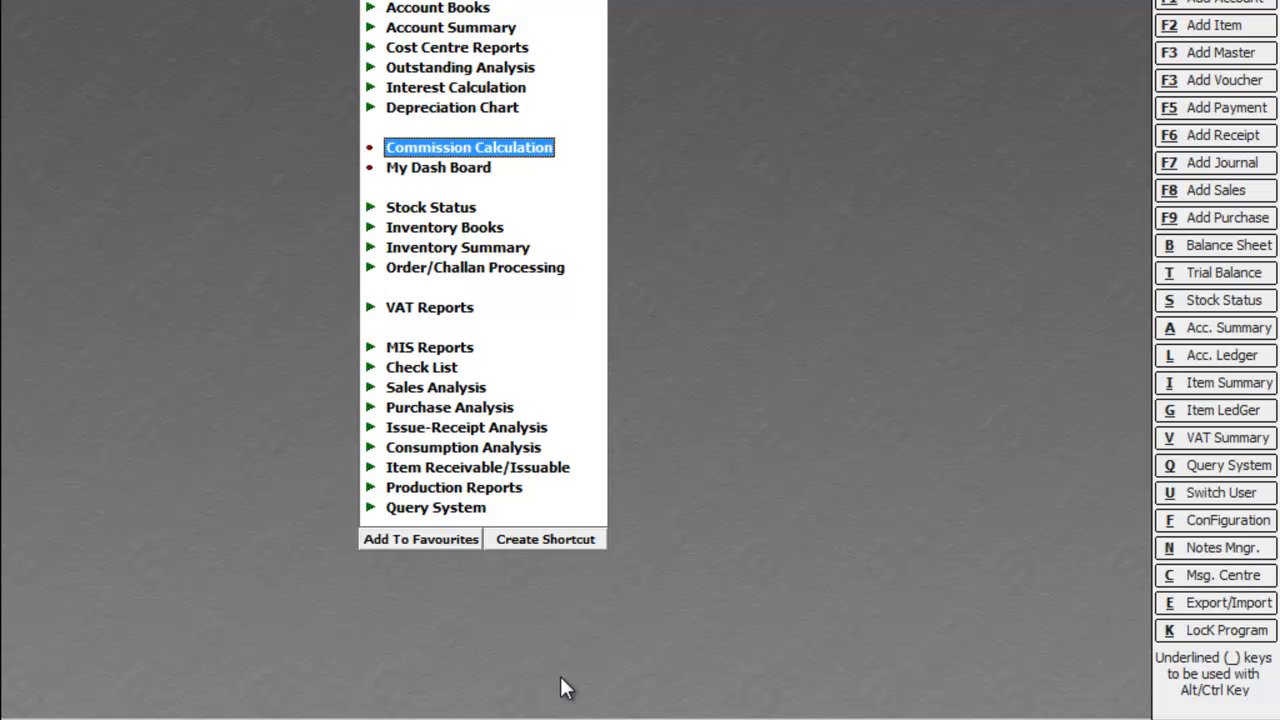
key(Return)
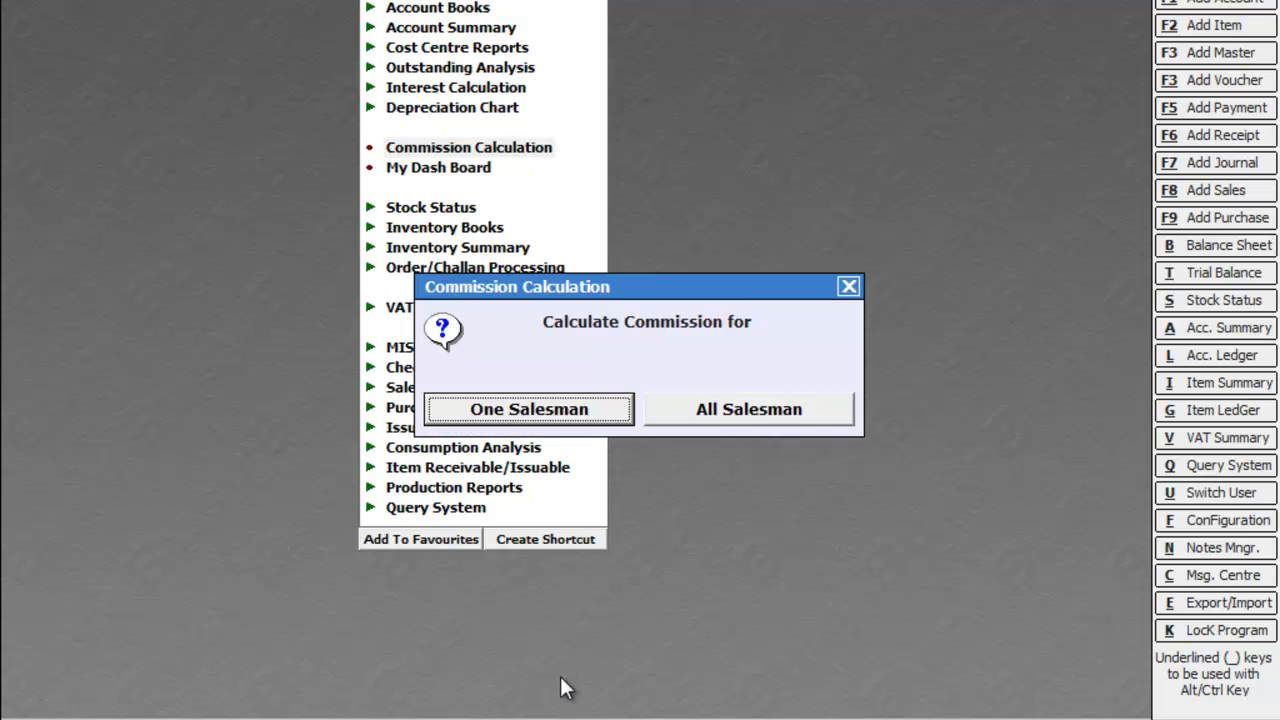
key(Return)
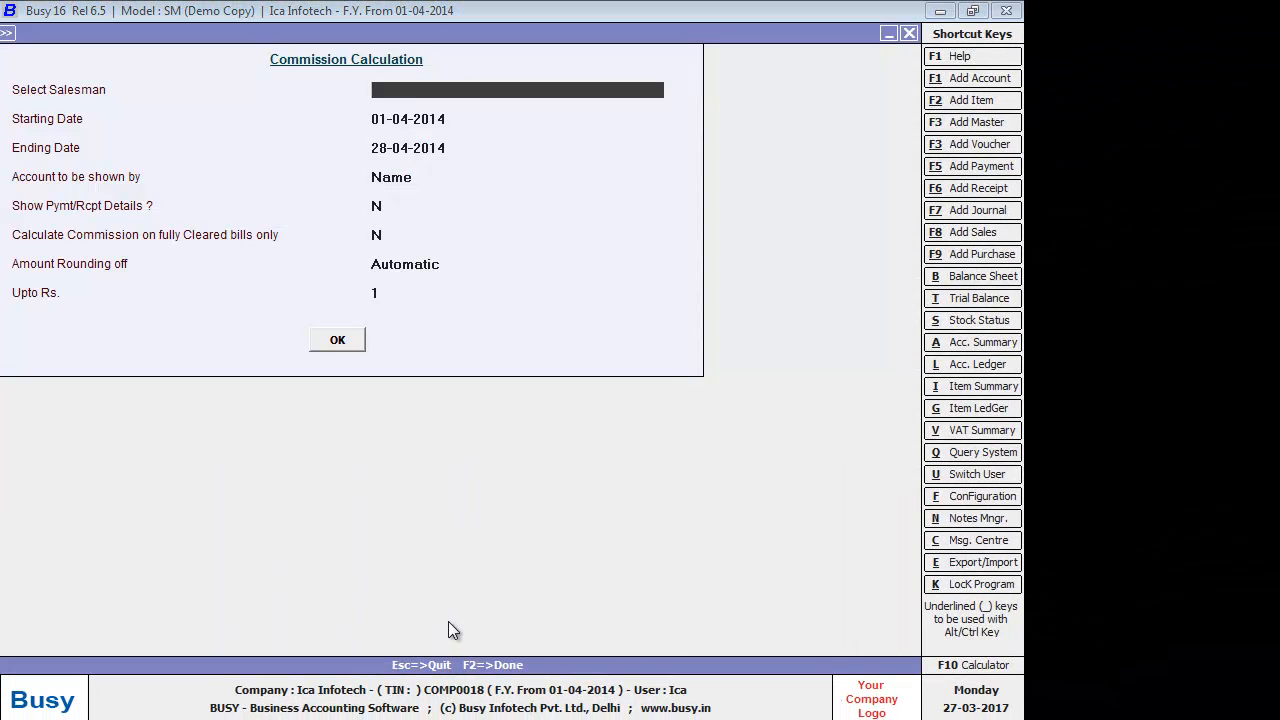
Step: Examine the salesman's commission for 01-04-2014 to 28-04-2014 with default report options, and close the report
text(r)
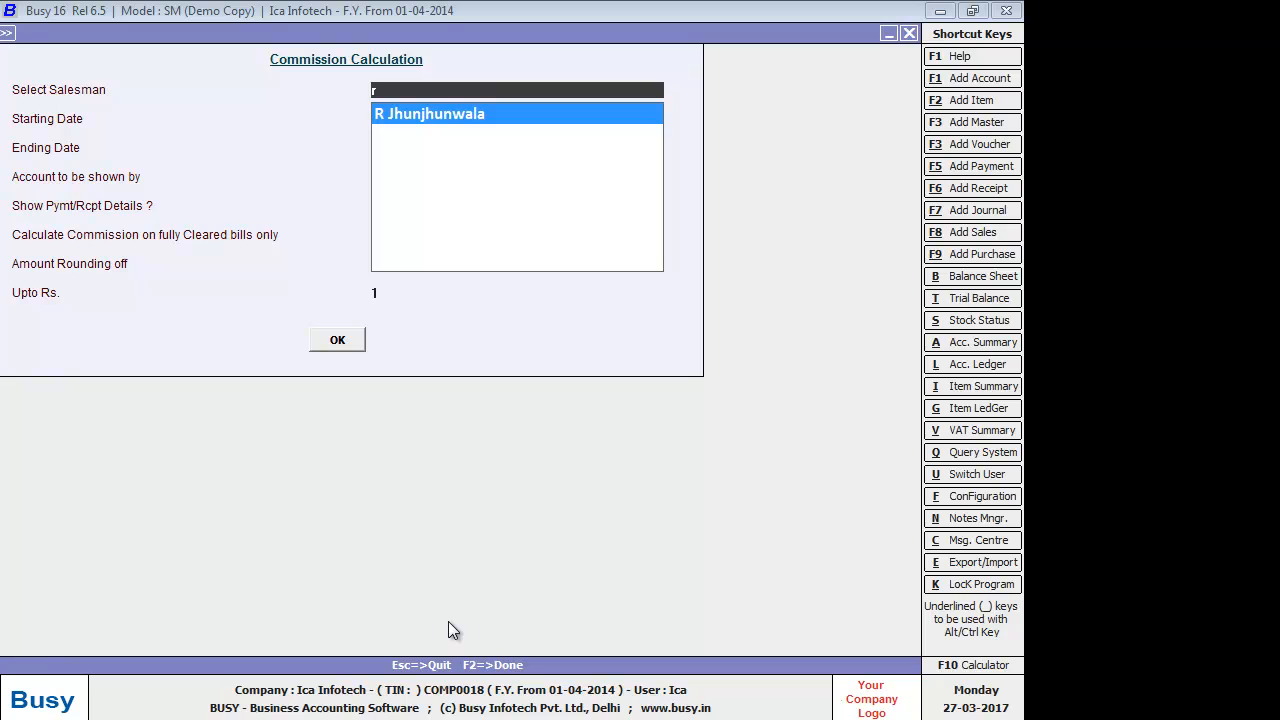
key(Return)
key(Return)
key(Return)
key(Return)
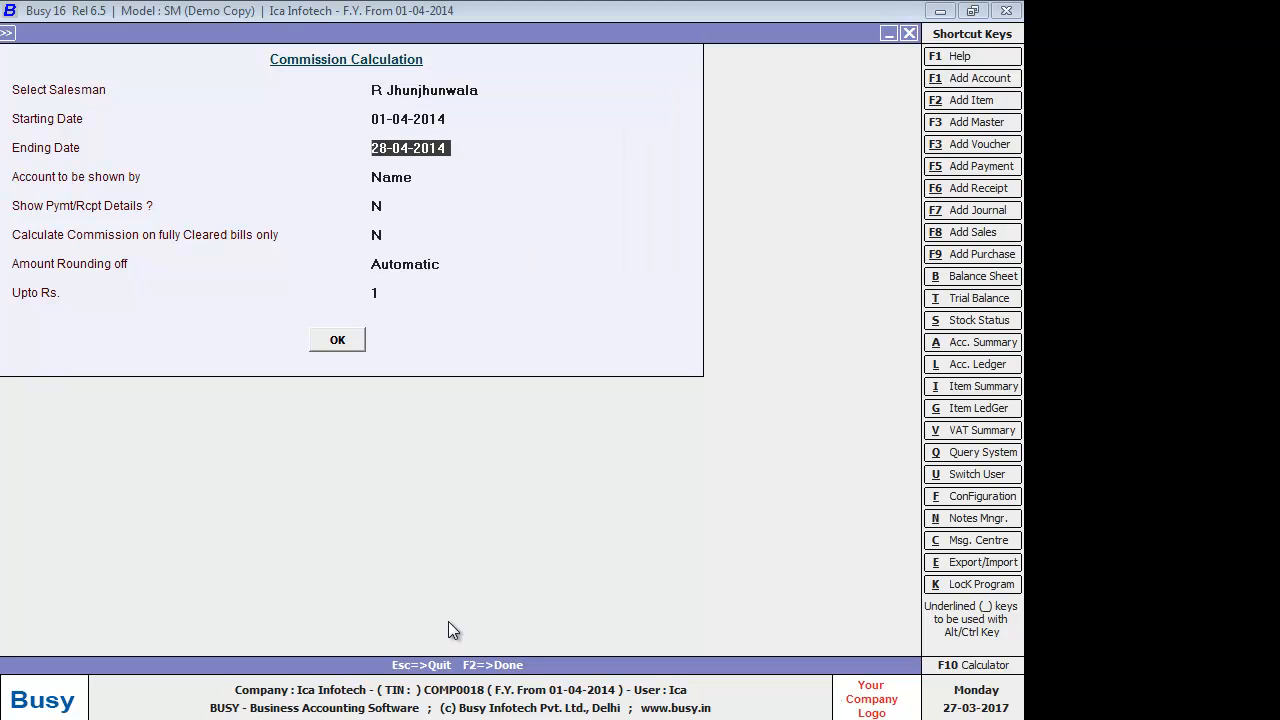
key(Return)
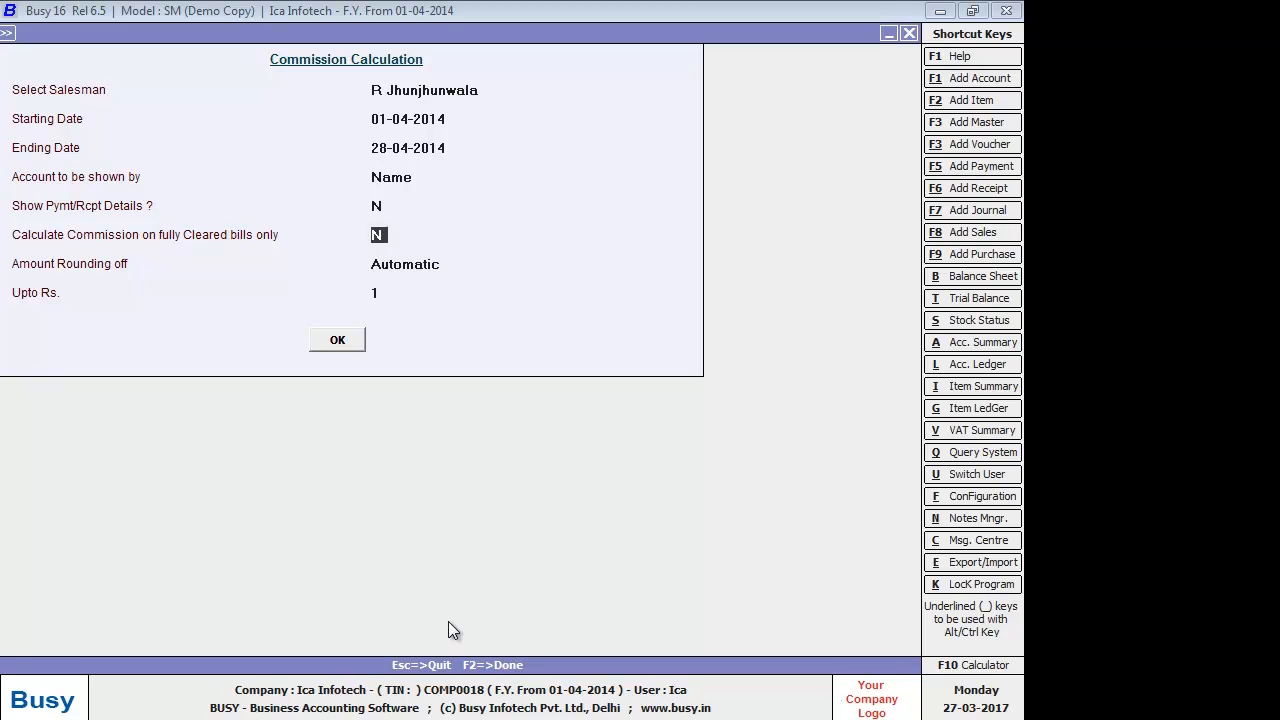
key(Return)
key(Return)
key(Return)
key(Return)
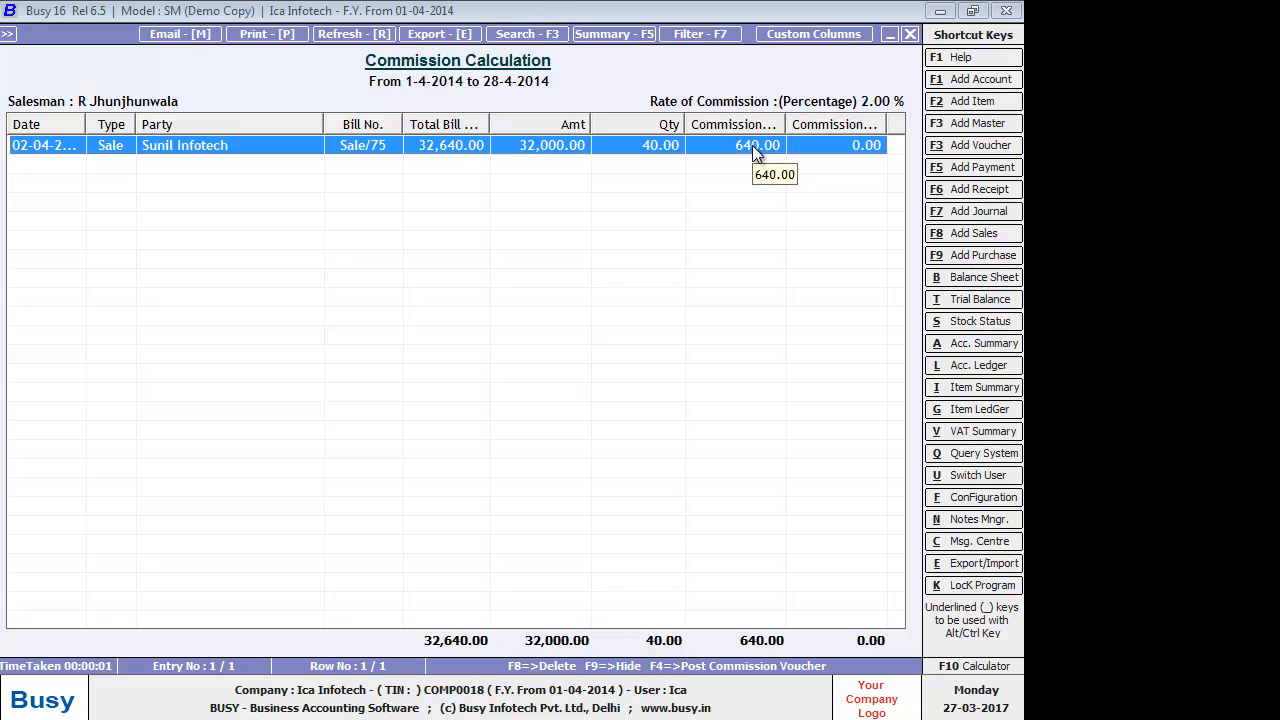
key(Escape)
key(Escape)
key(Escape)
key(Escape)
key(Escape)
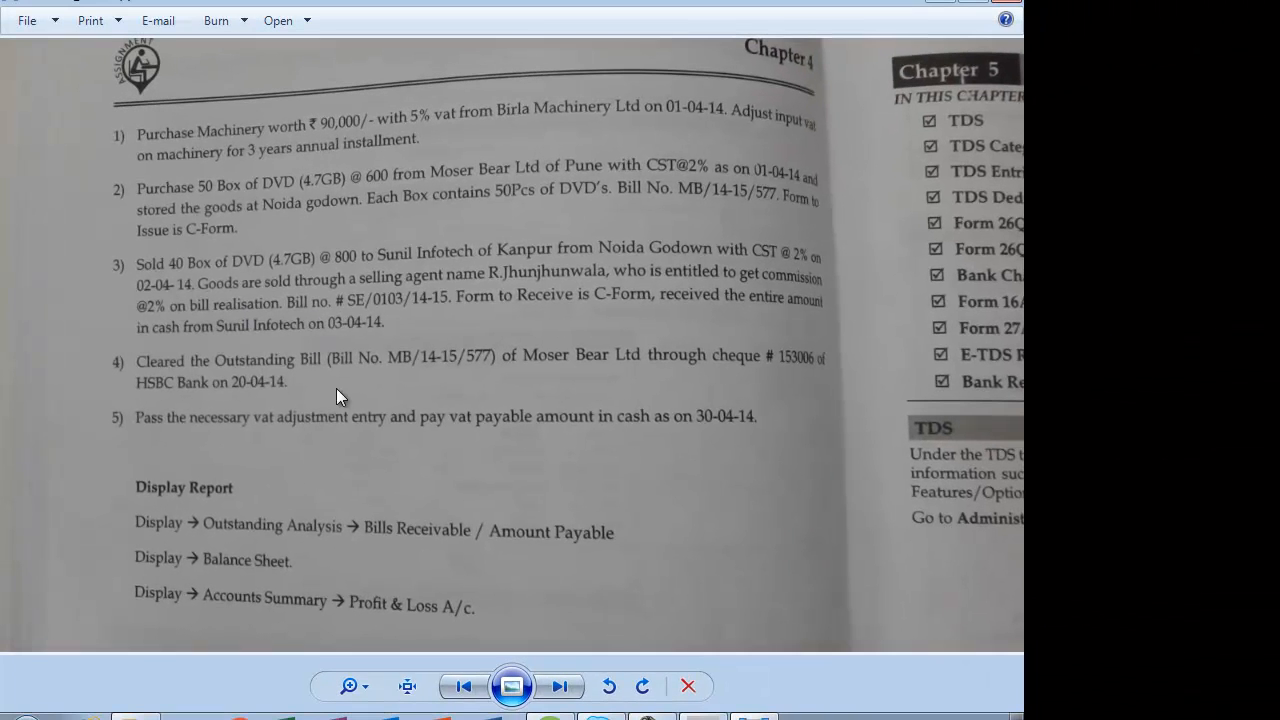
Step: Switch back from the assignment image to Busy and start a Main-series receipt voucher dated 12-04-2014 with a credit line
click(703, 717)
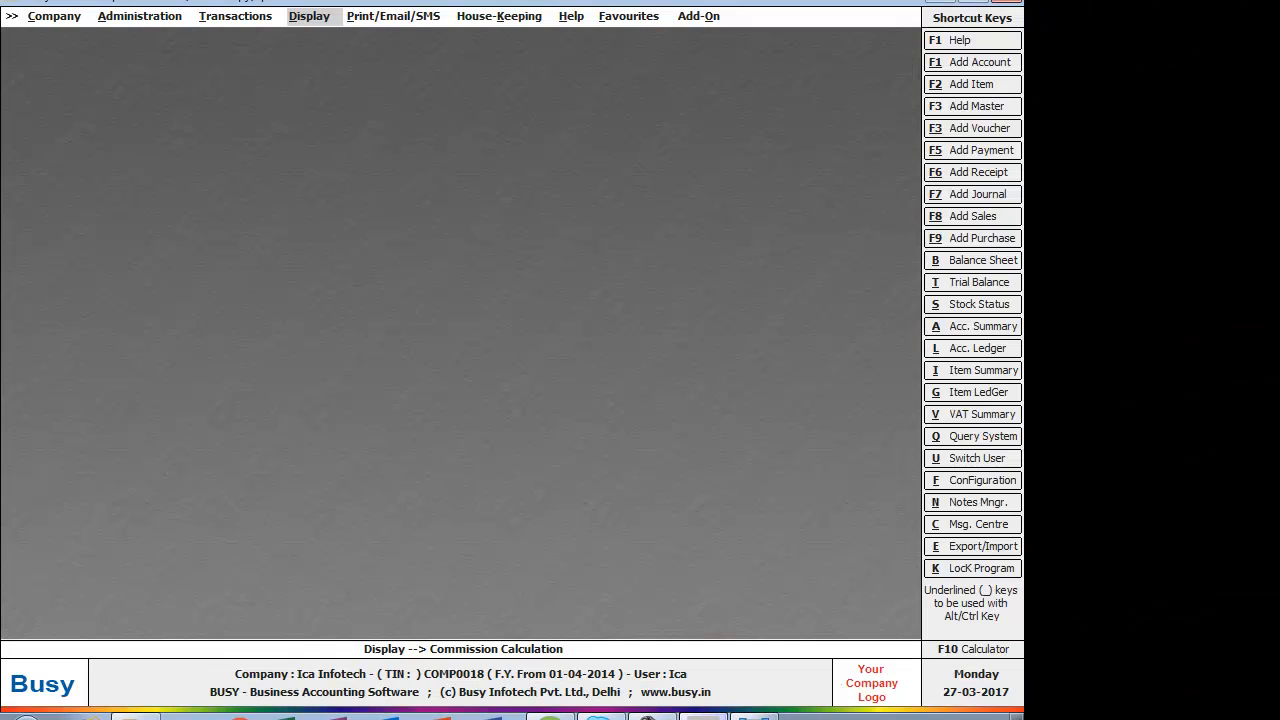
key(Left)
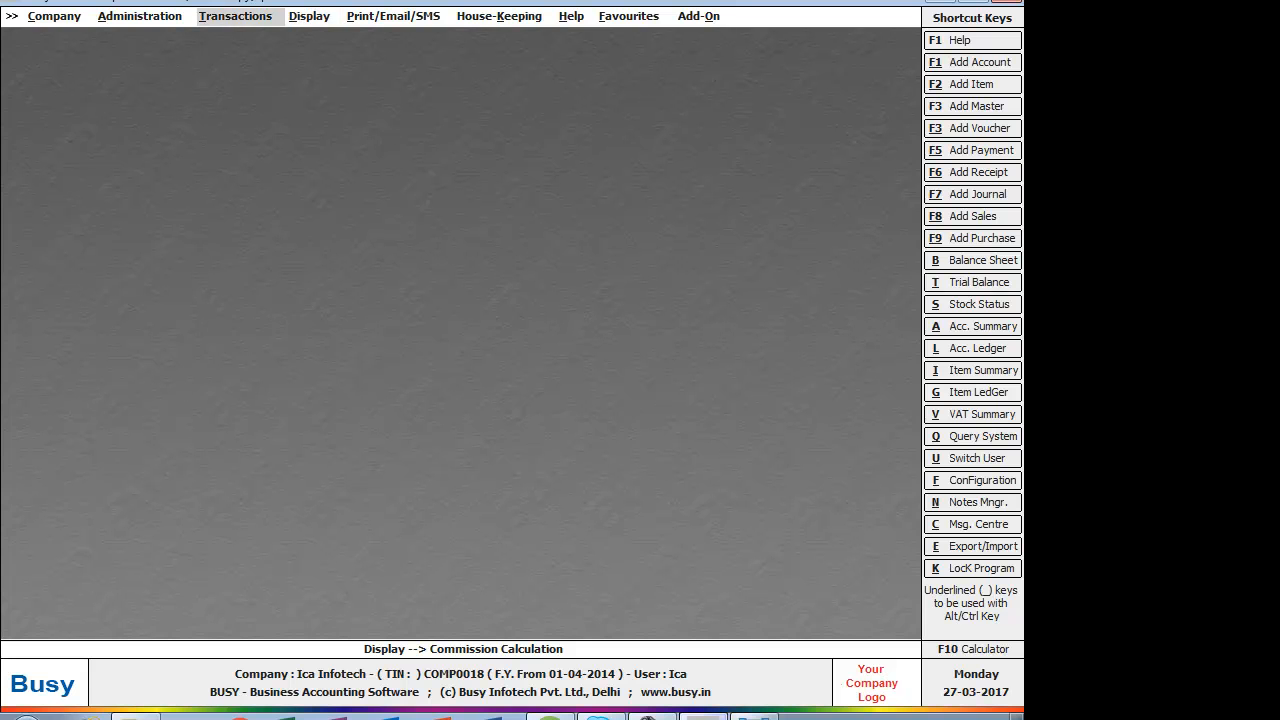
key(Return)
key(Down)
key(Down)
key(Down)
key(Down)
key(Down)
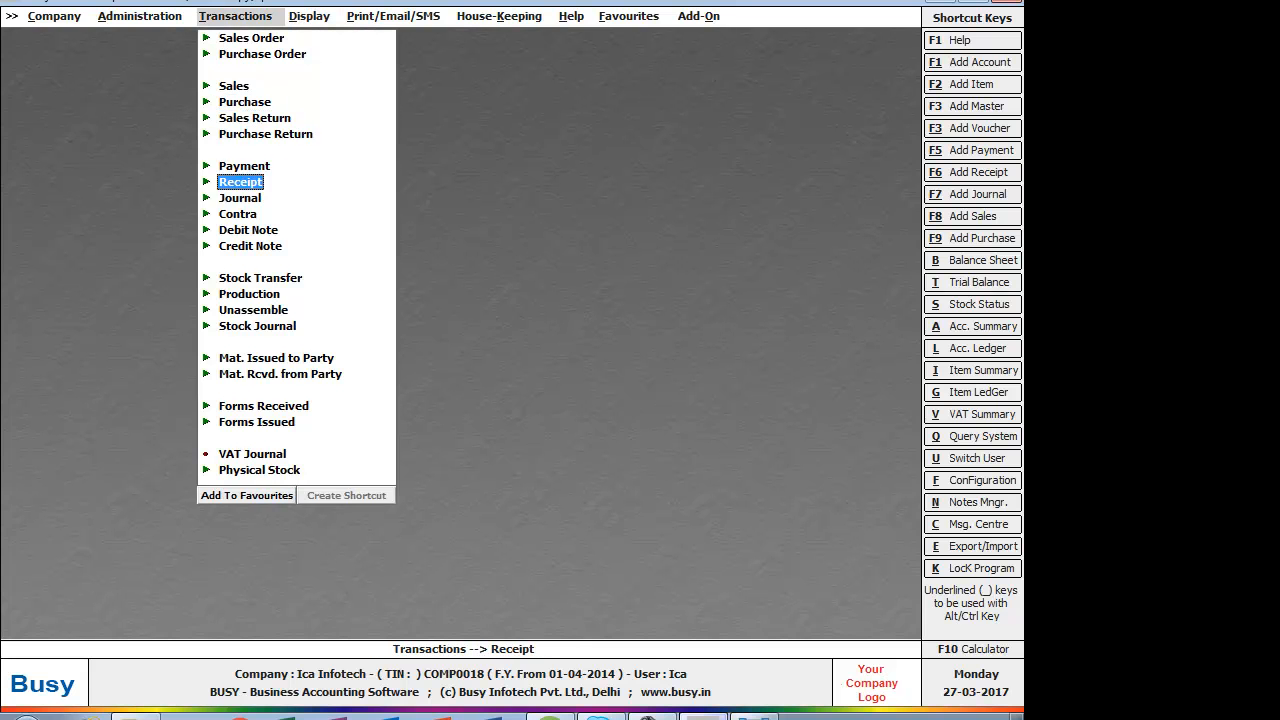
key(Return)
key(Return)
key(Return)
key(Return)
key(Return)
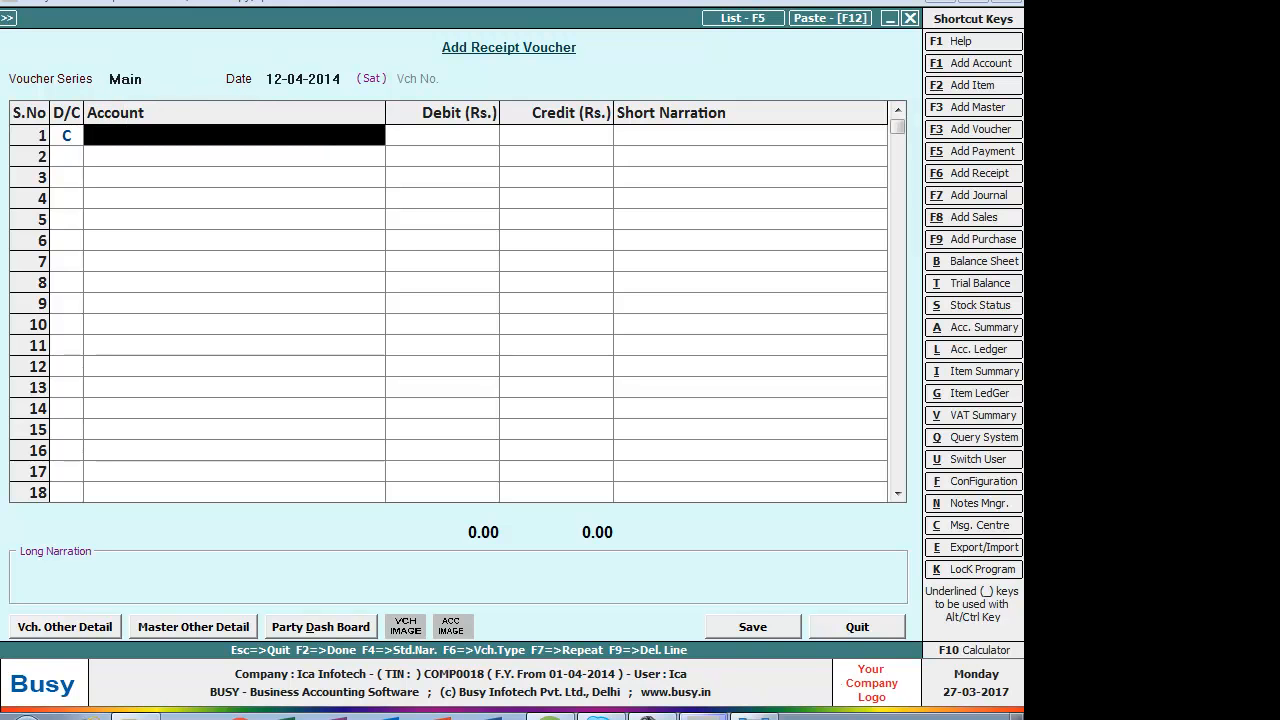
Step: Choose Sunil Infotech as the credited account on the first line of the receipt voucher
text(s)
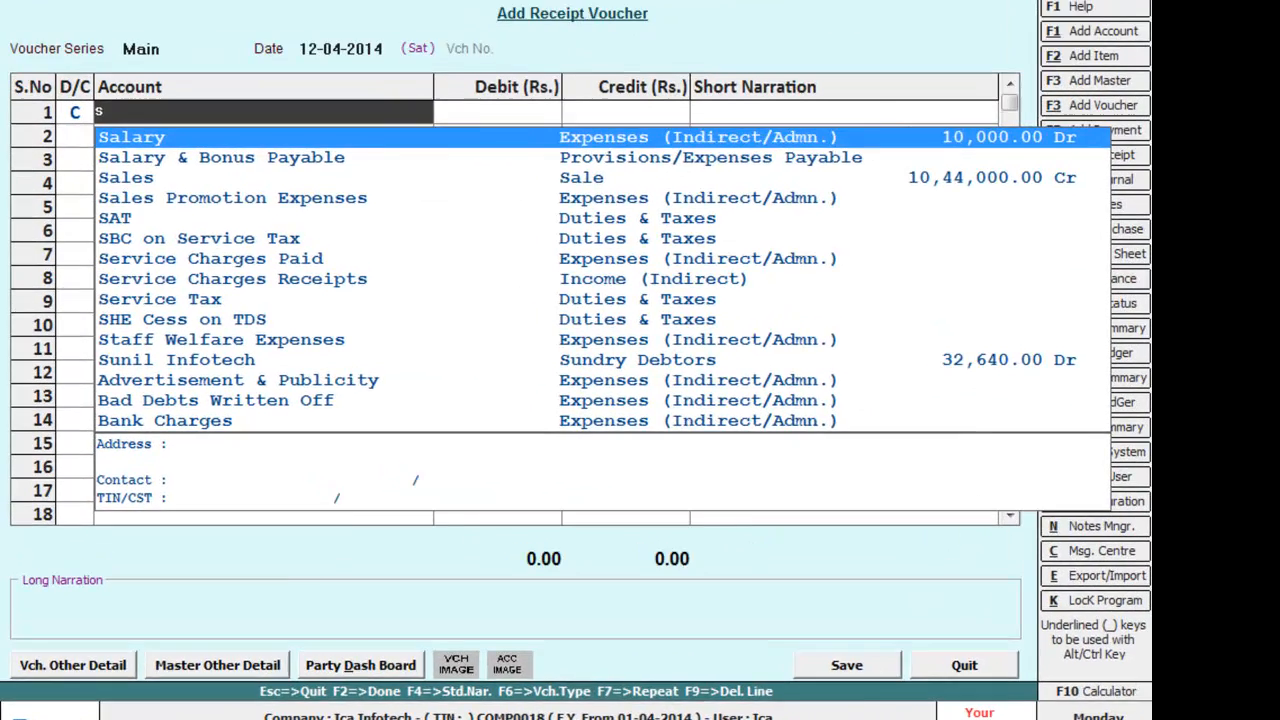
key(Down)
key(Down)
key(Down)
key(Down)
key(Down)
key(Down)
key(Down)
key(Down)
key(Up)
key(Up)
key(Up)
key(Up)
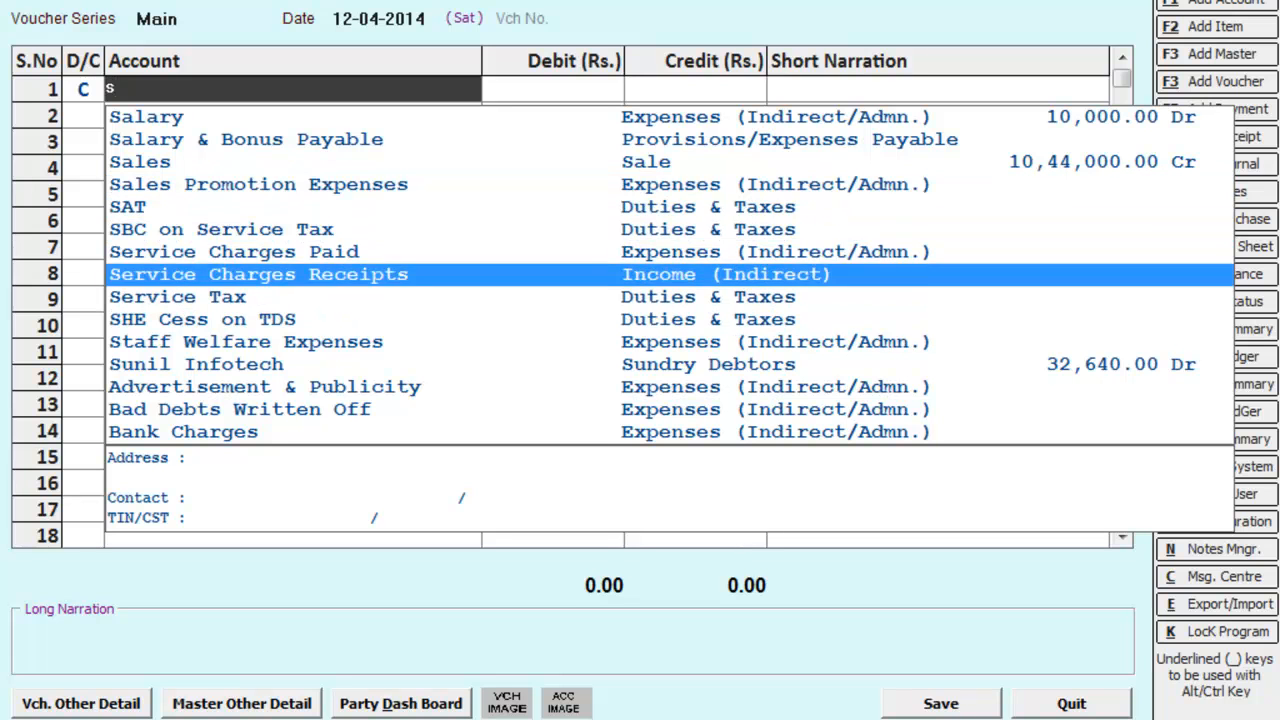
key(Down)
key(Down)
key(Down)
key(Down)
key(Down)
key(Down)
key(Down)
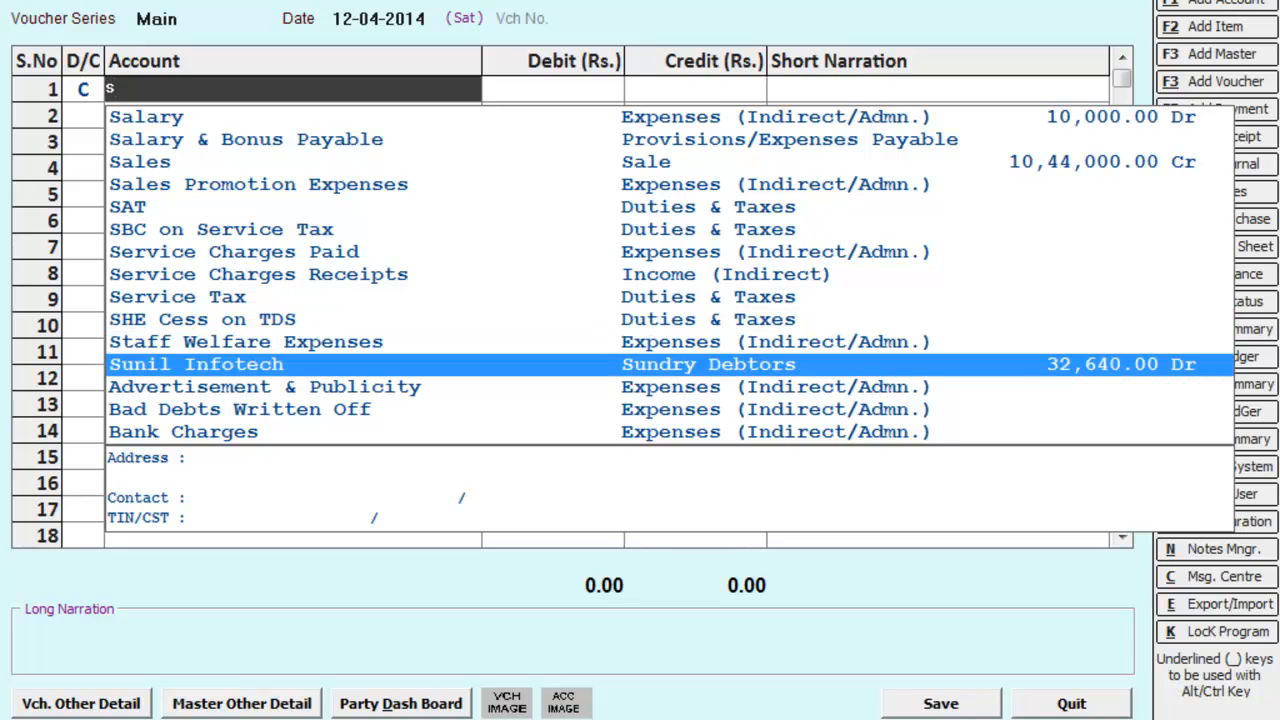
key(Return)
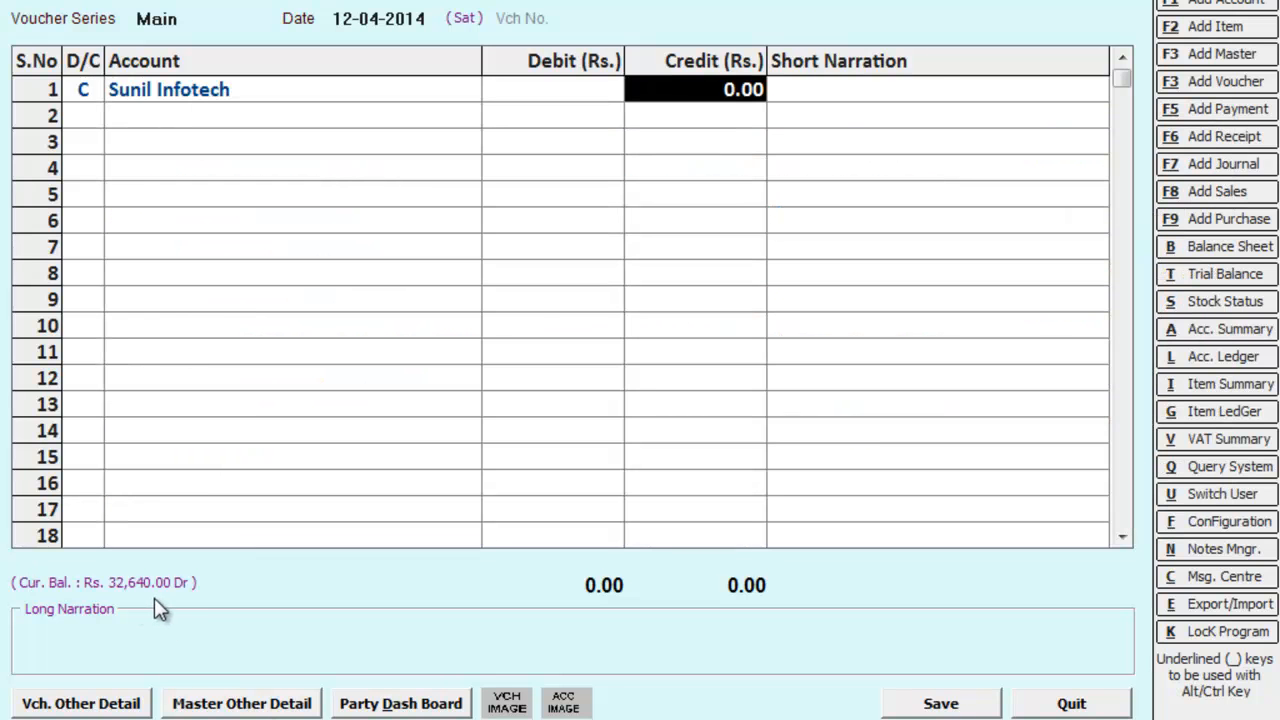
Step: Set the Sunil Infotech credit to 32,640 and debit Cash with the same amount on the second line
text(32)
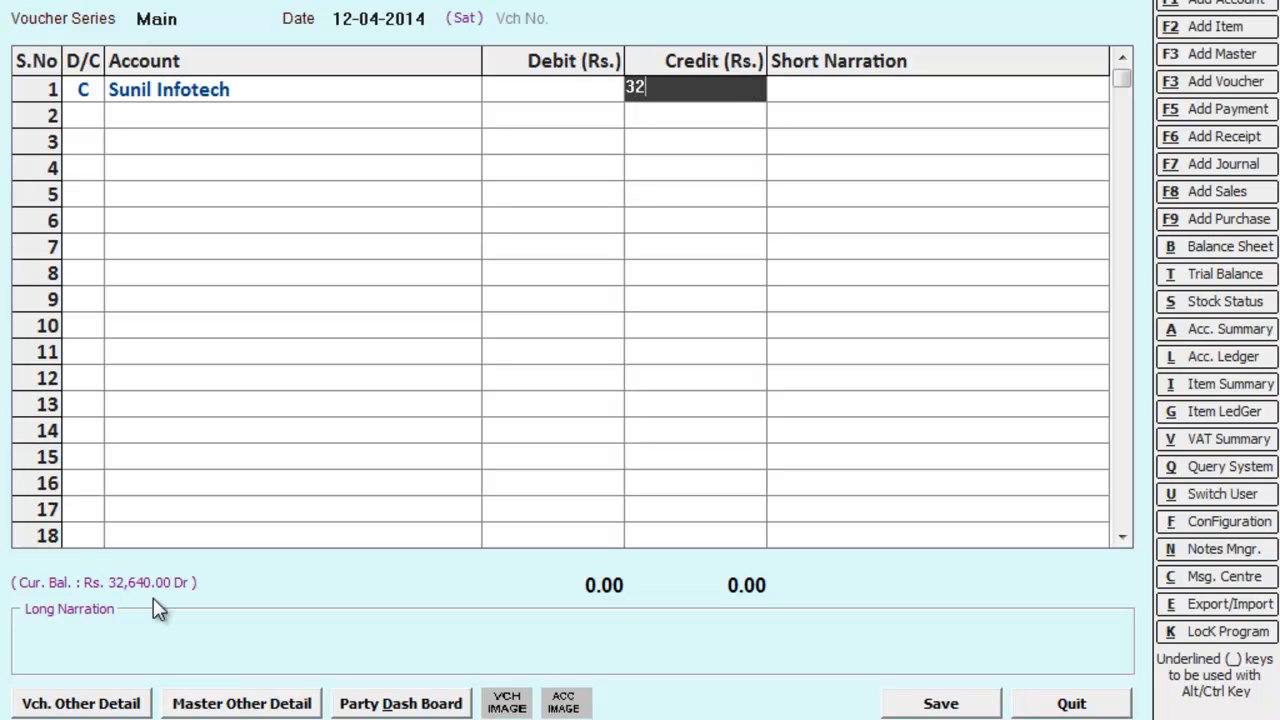
text(,640)
key(Return)
key(Return)
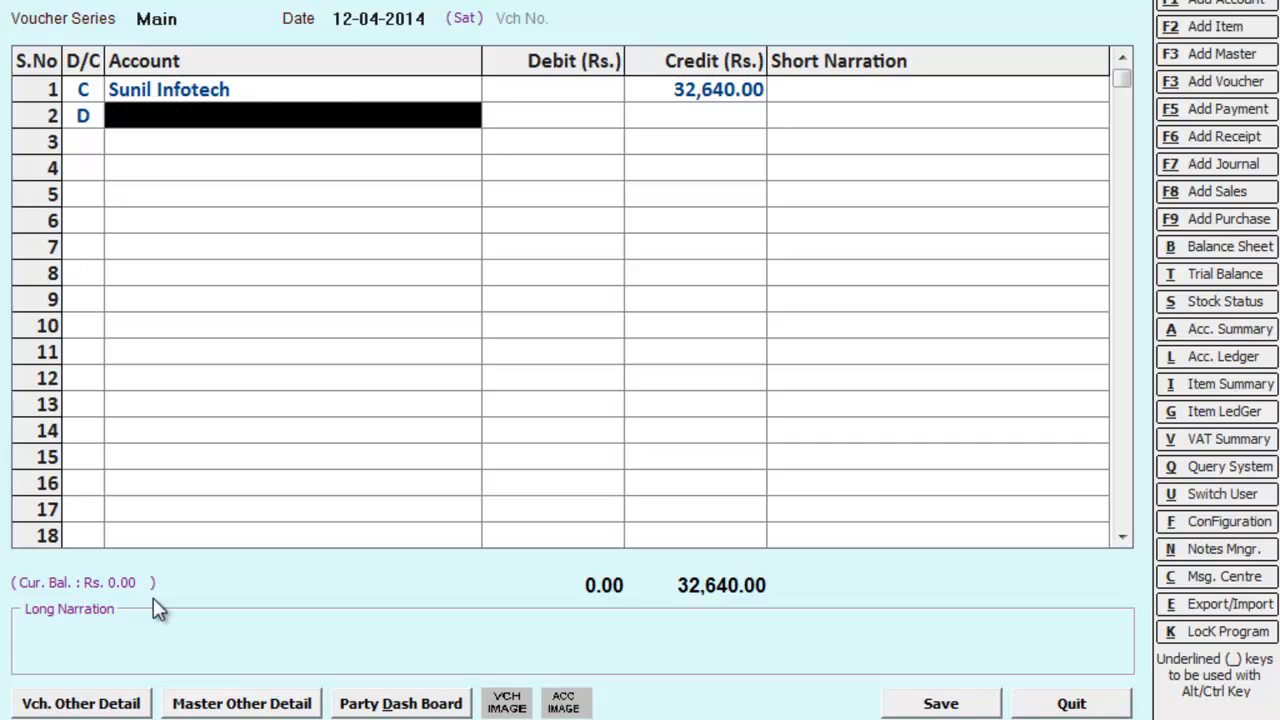
text(c)
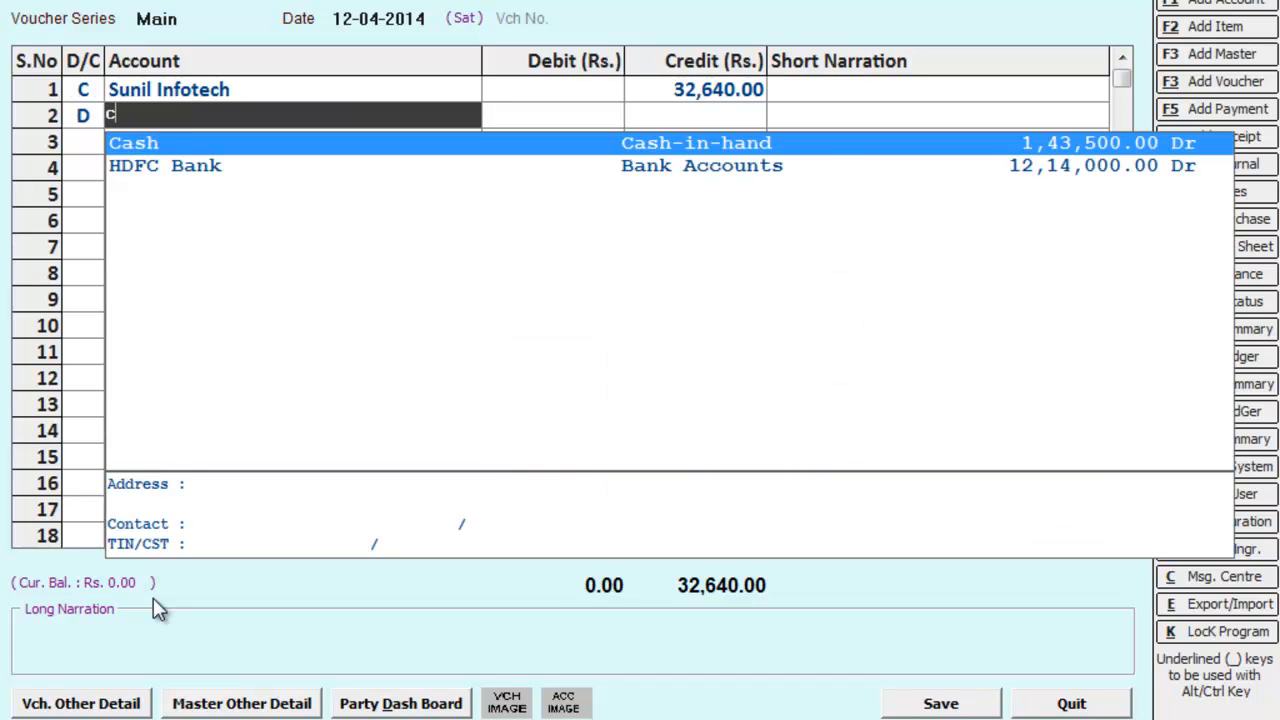
key(Return)
key(Return)
key(Return)
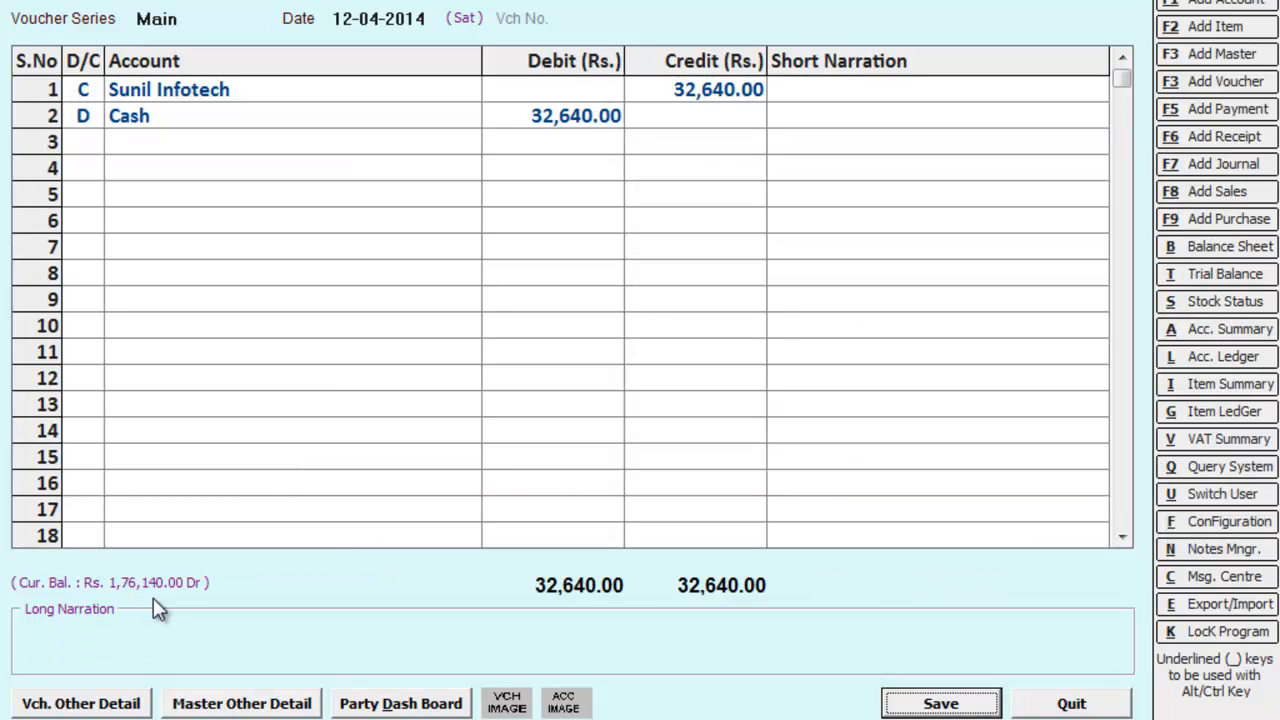
Step: Adjust the full Sunil Infotech receipt amount of 32,640 against bill reference Sale/75, save the voucher and close the receipt form
key(Return)
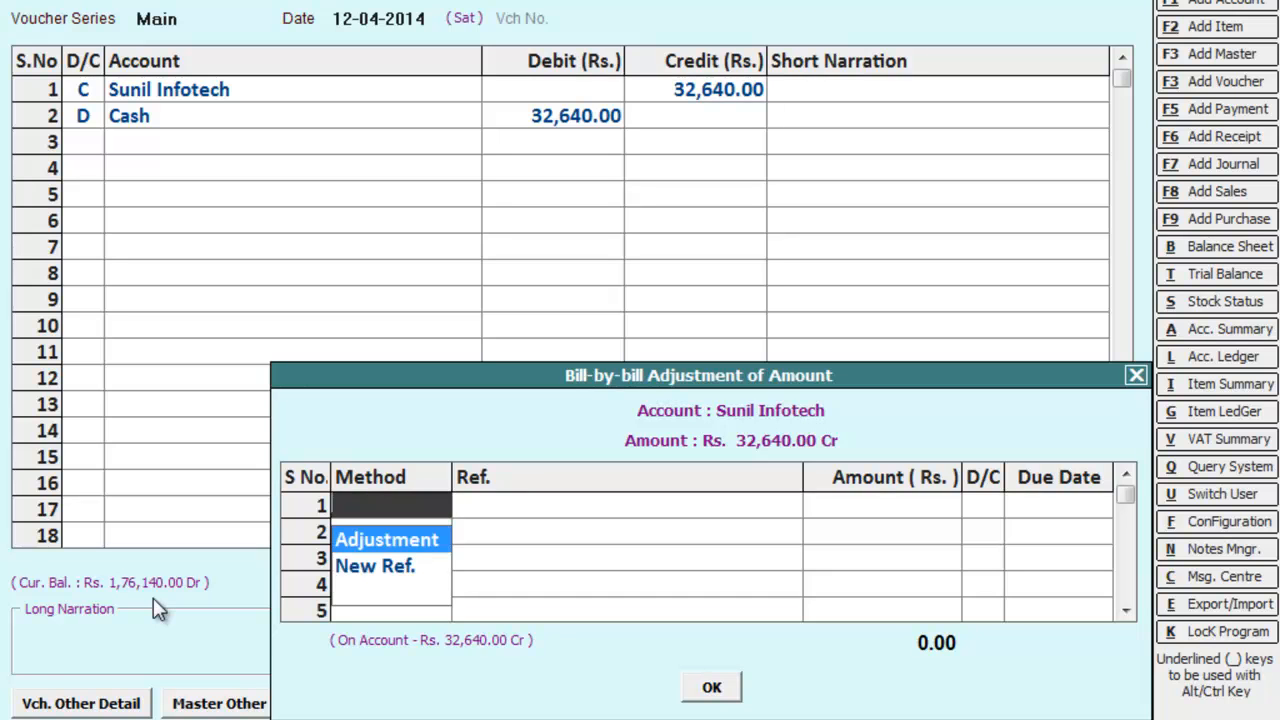
key(Return)
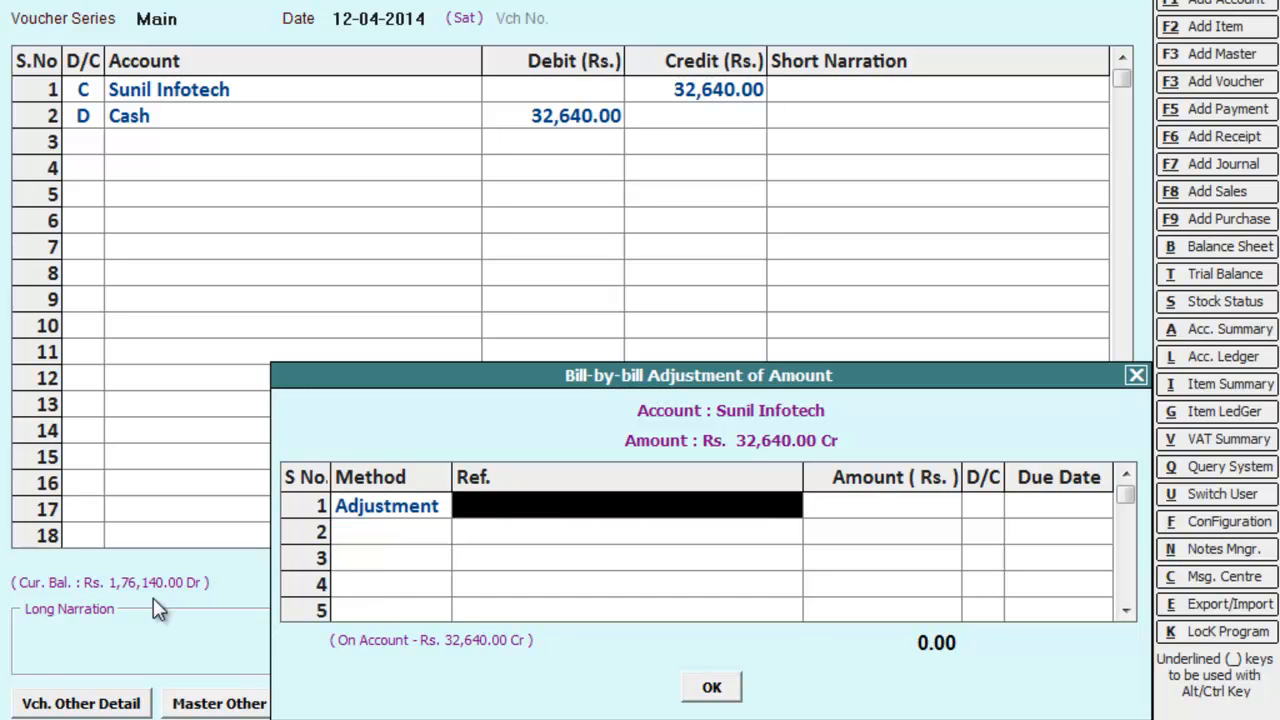
key(Return)
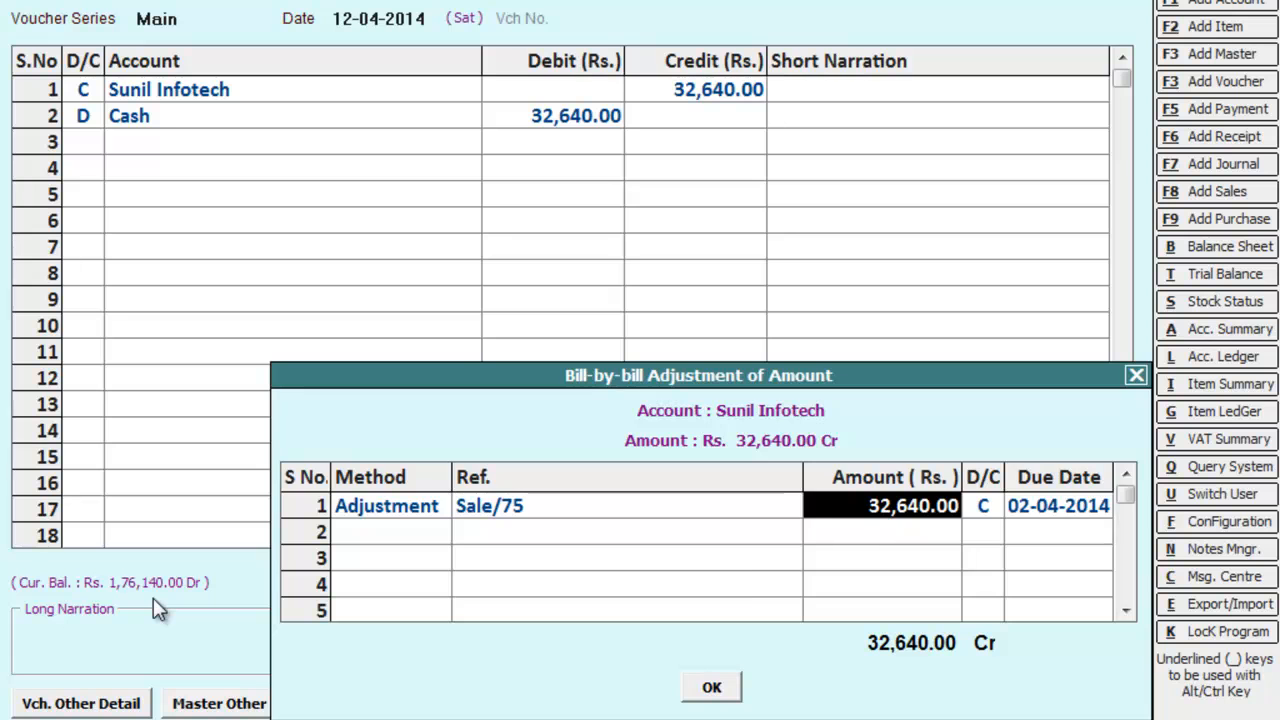
key(Return)
key(Return)
key(Return)
key(Return)
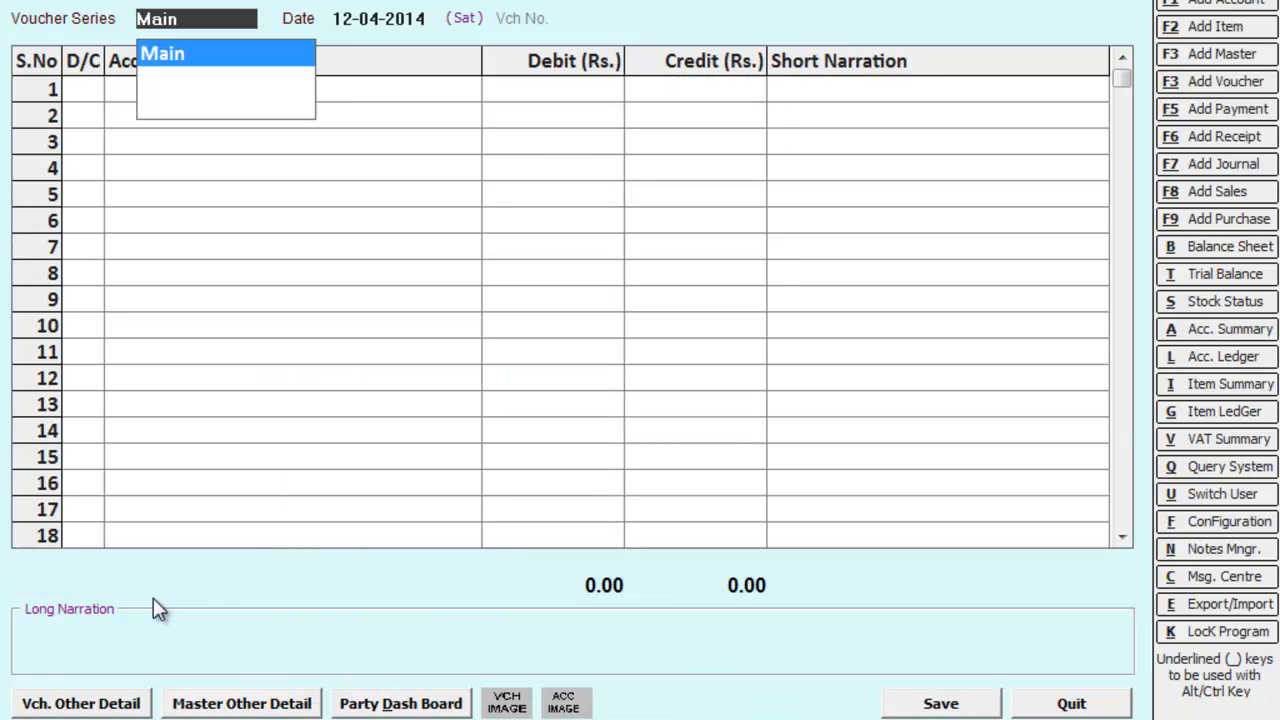
key(Escape)
key(Escape)
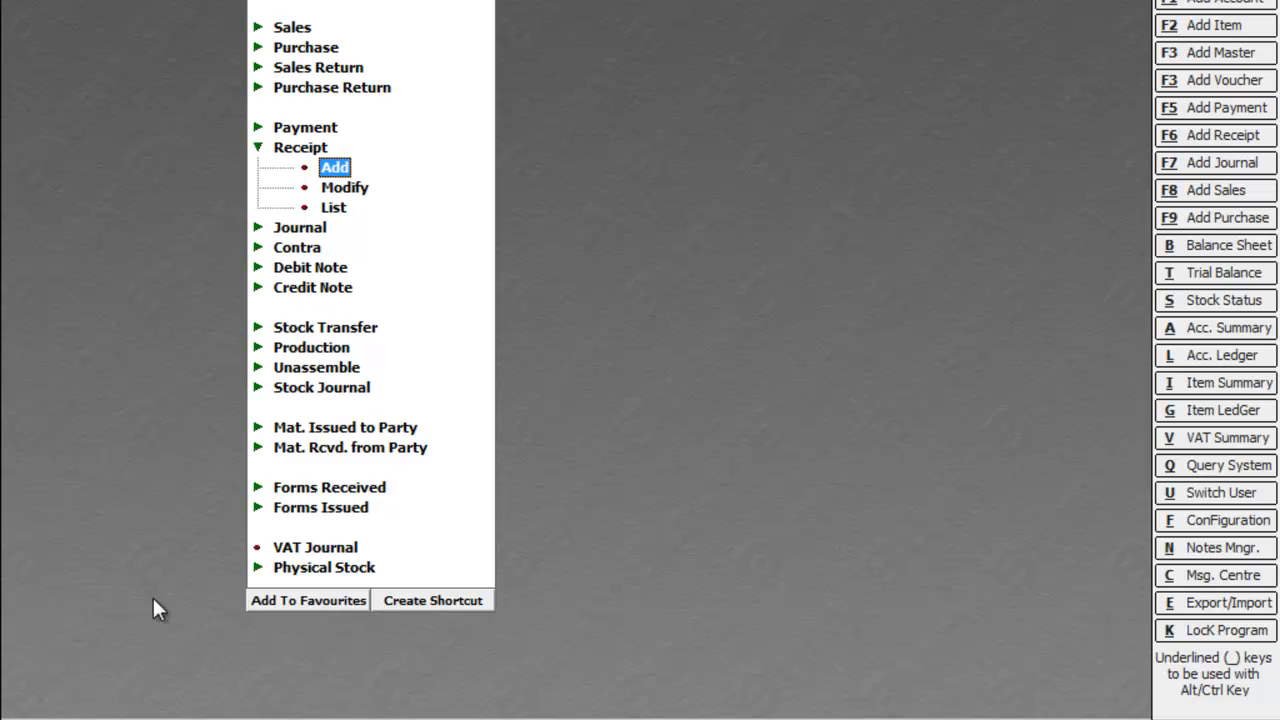
Step: Start a Main-series payment voucher dated 28-04-2014 with a debit entry on the first line
key(Up)
key(Up)
key(Up)
key(Up)
key(Down)
key(Down)
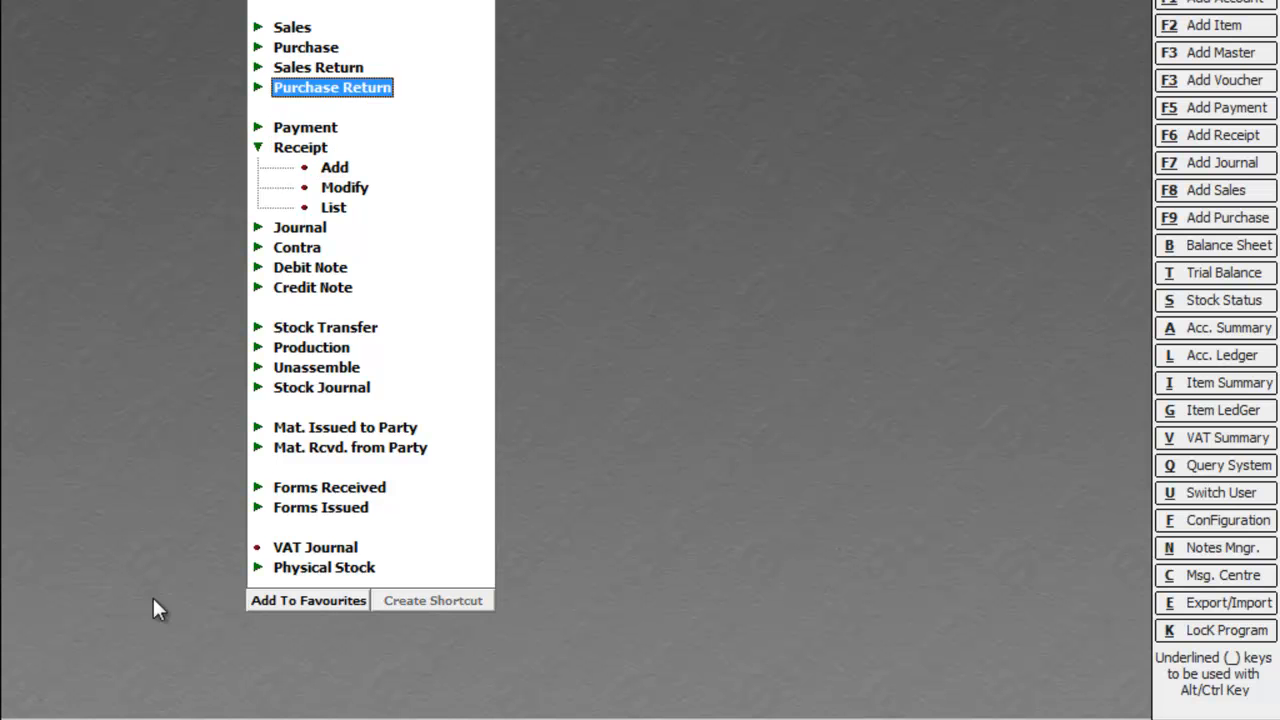
key(Return)
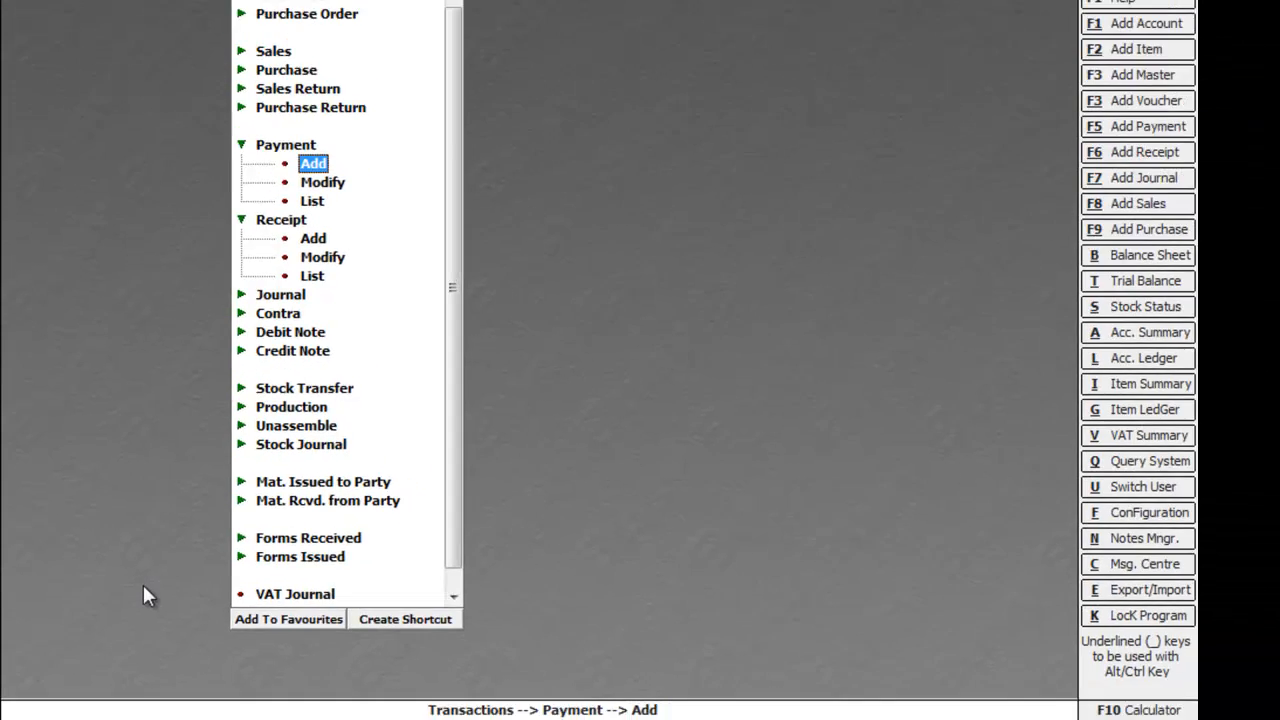
key(Return)
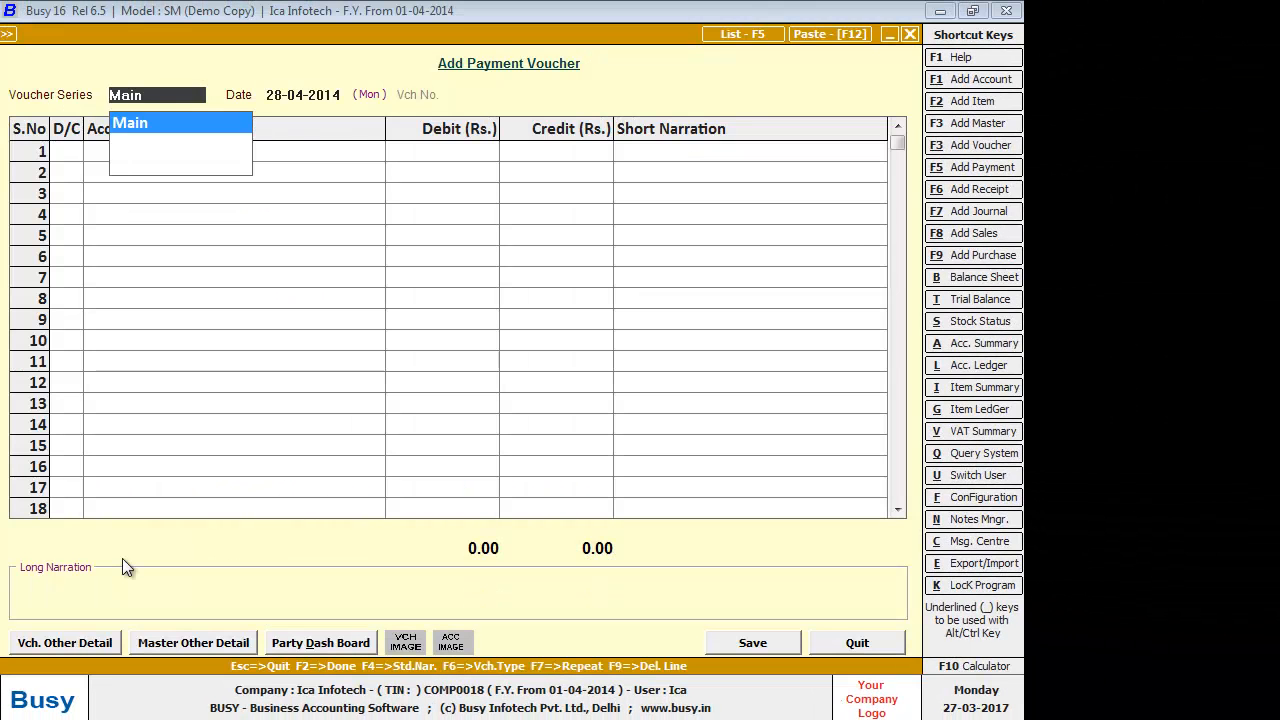
key(Return)
key(Return)
key(Return)
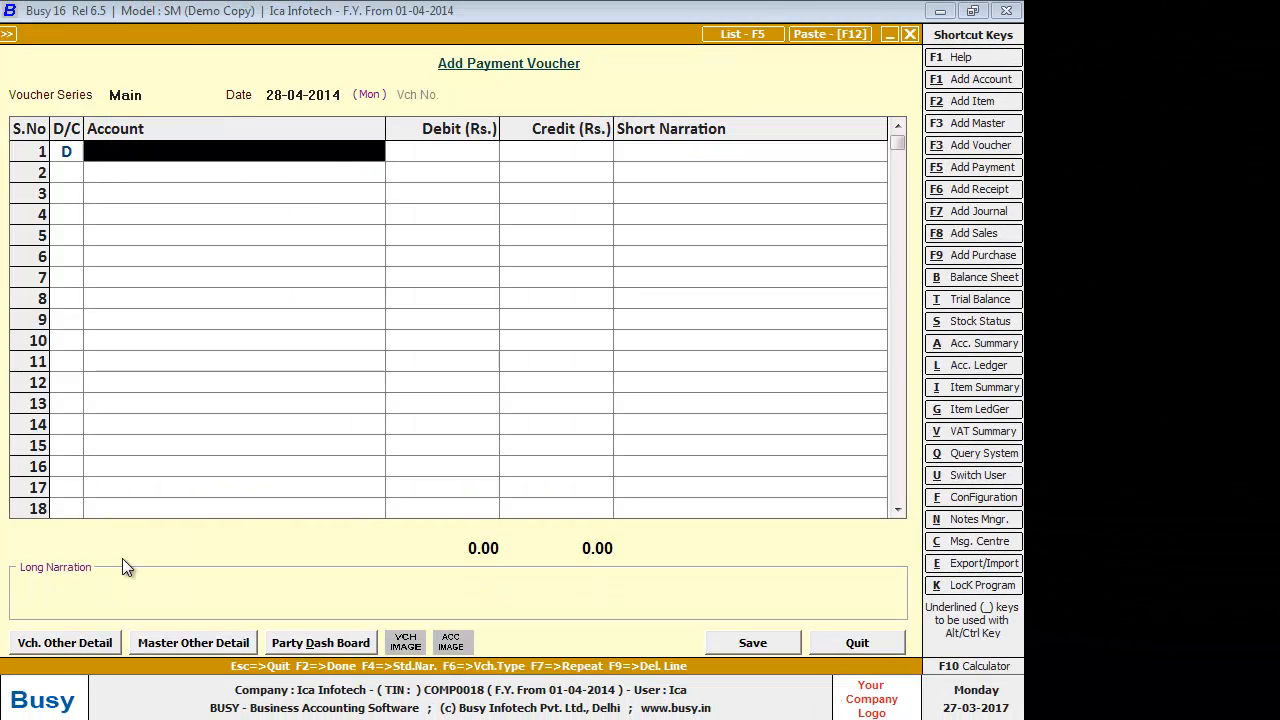
Step: Choose Commission on Sales as the debited account on the first line of the payment voucher
text(c)
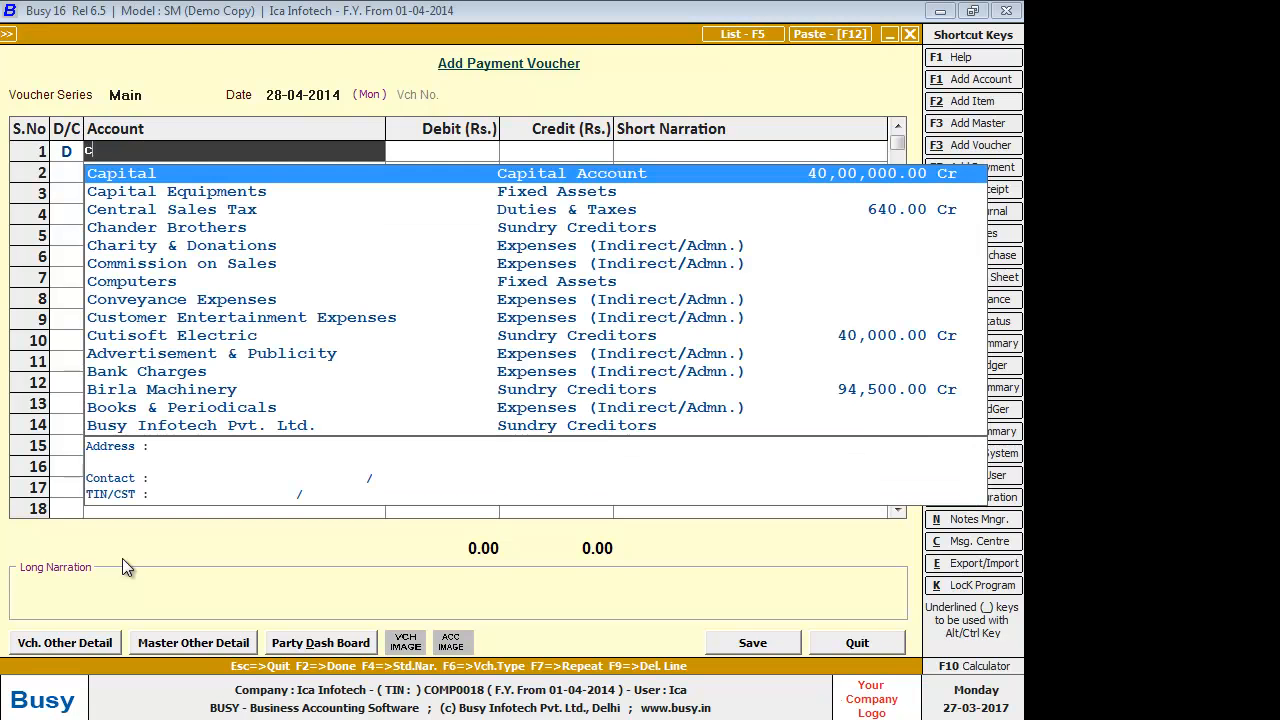
key(Down)
key(Down)
key(Down)
key(Down)
key(Down)
key(Down)
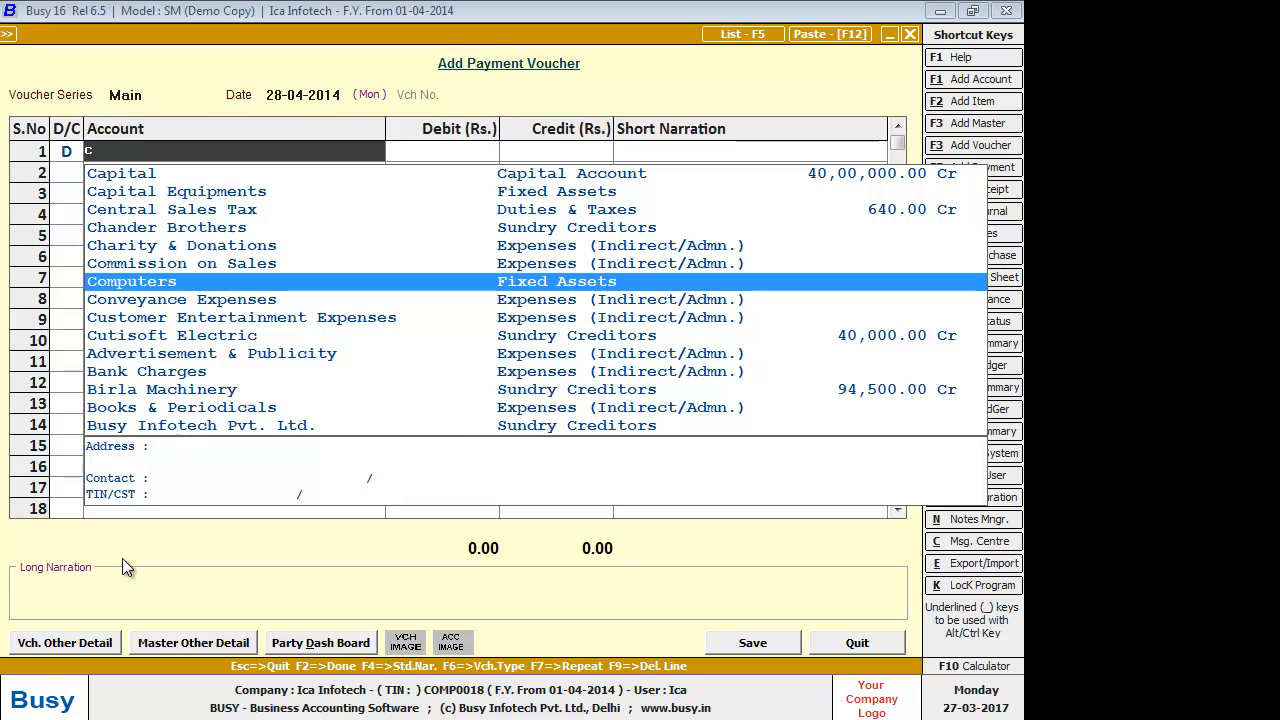
key(Up)
key(Return)
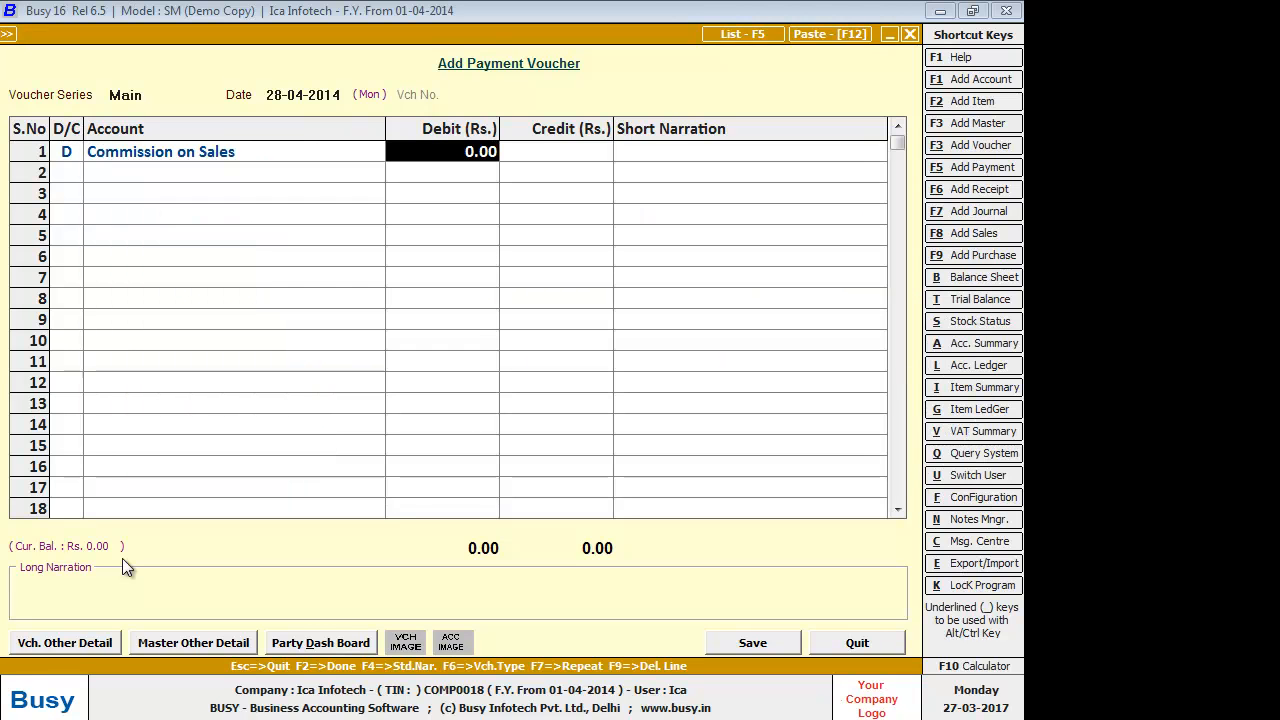
Step: Set the Commission on Sales debit to 640 and credit Cash with the same amount on the second line
text(640)
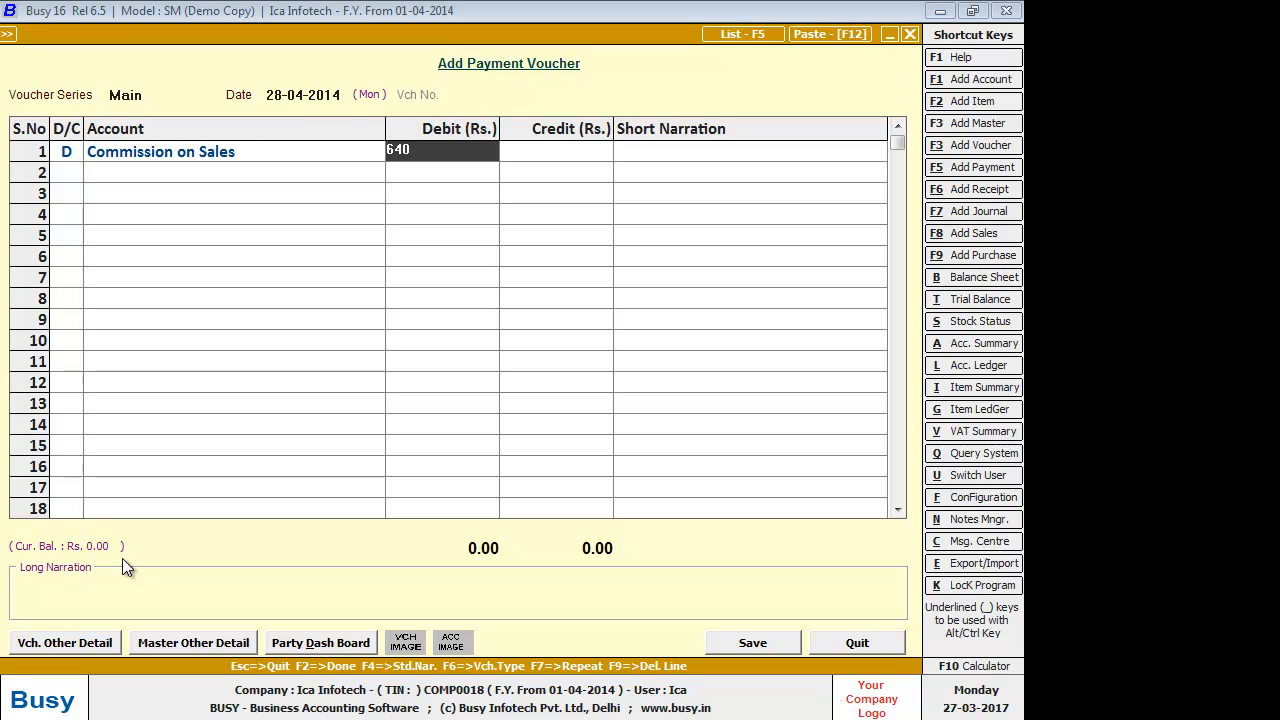
key(Return)
key(Return)
key(Return)
text(c)
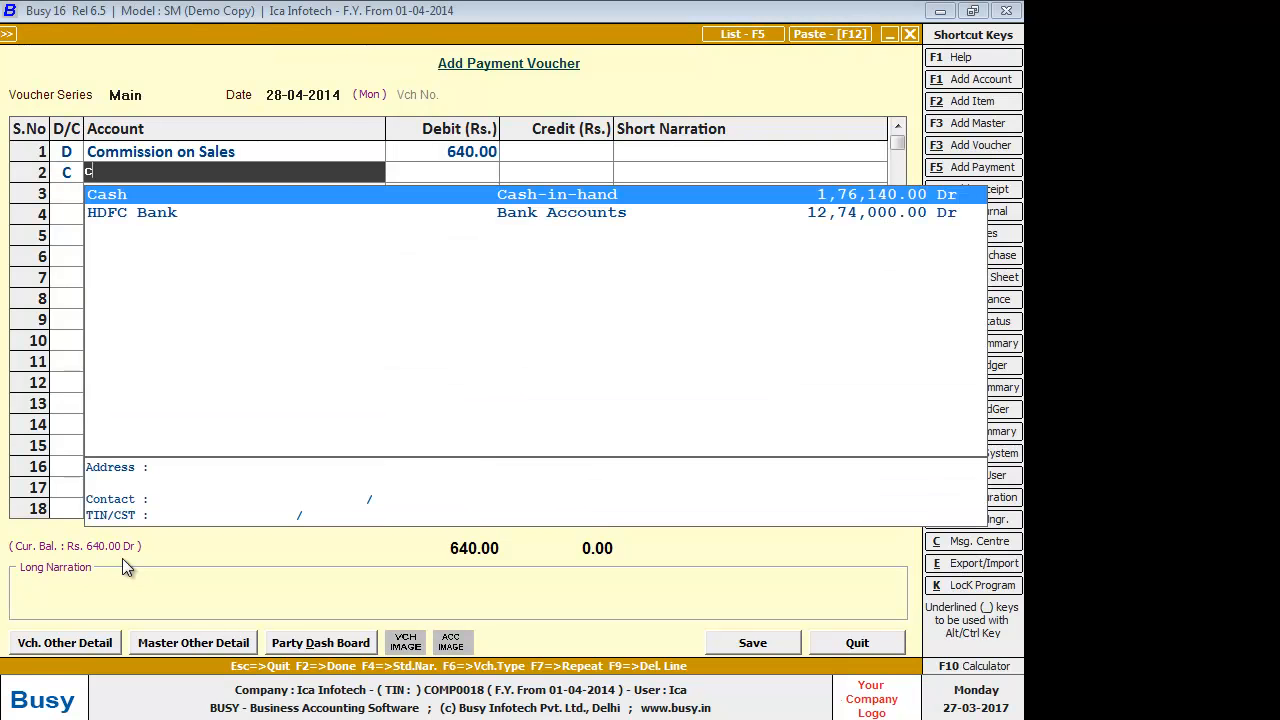
key(Return)
key(Return)
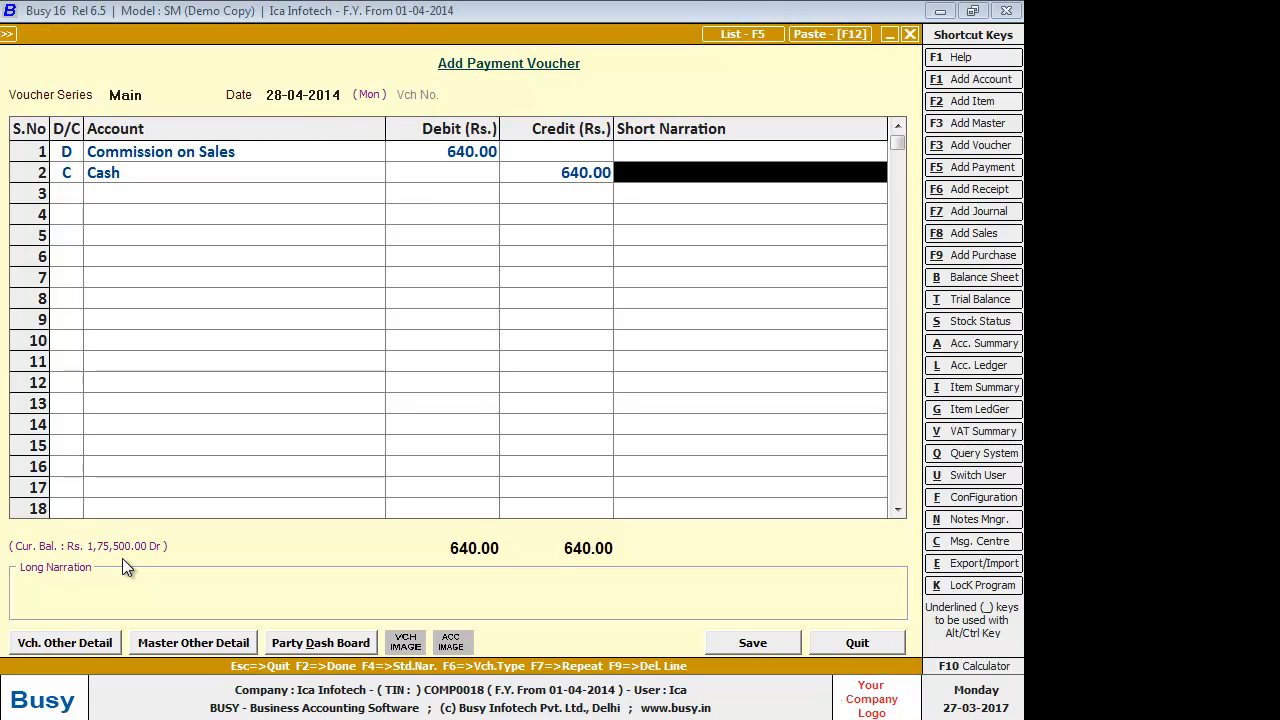
Step: Save the commission payment voucher without allocating the amount to any cost centre, and close the payment form
key(Return)
key(Return)
key(Return)
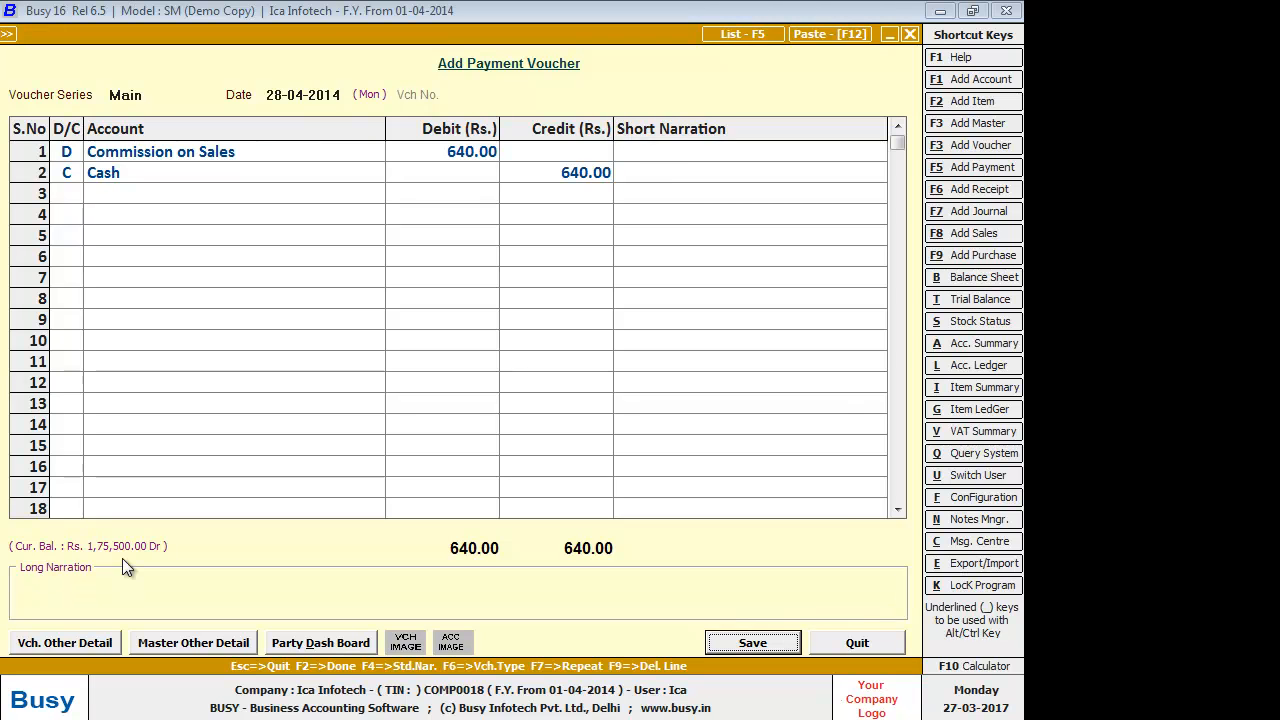
key(Return)
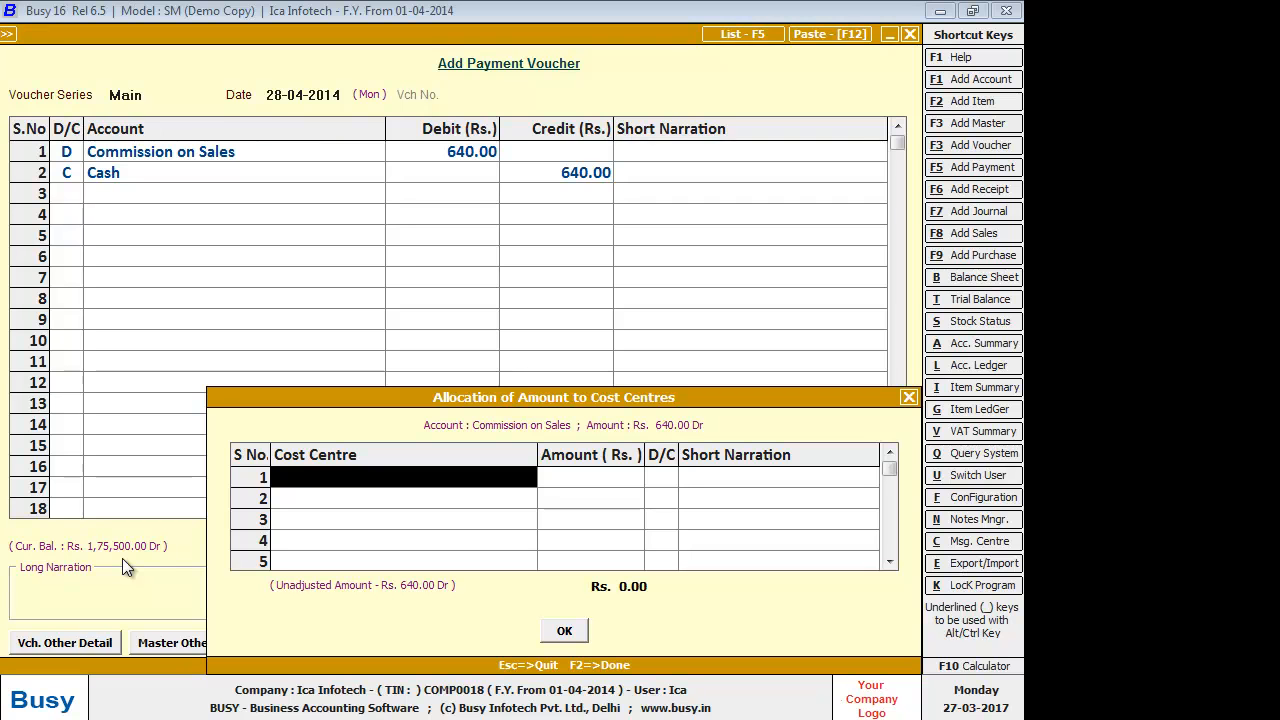
click(567, 626)
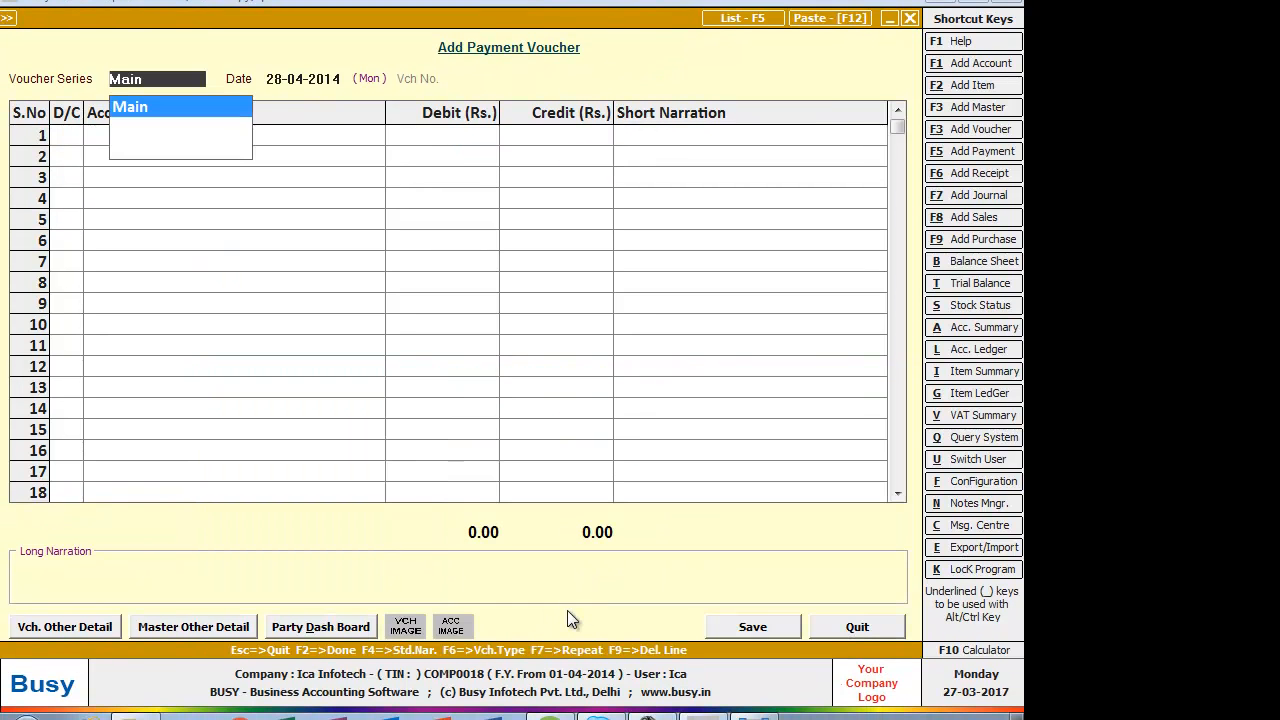
key(Escape)
key(Escape)
key(Escape)
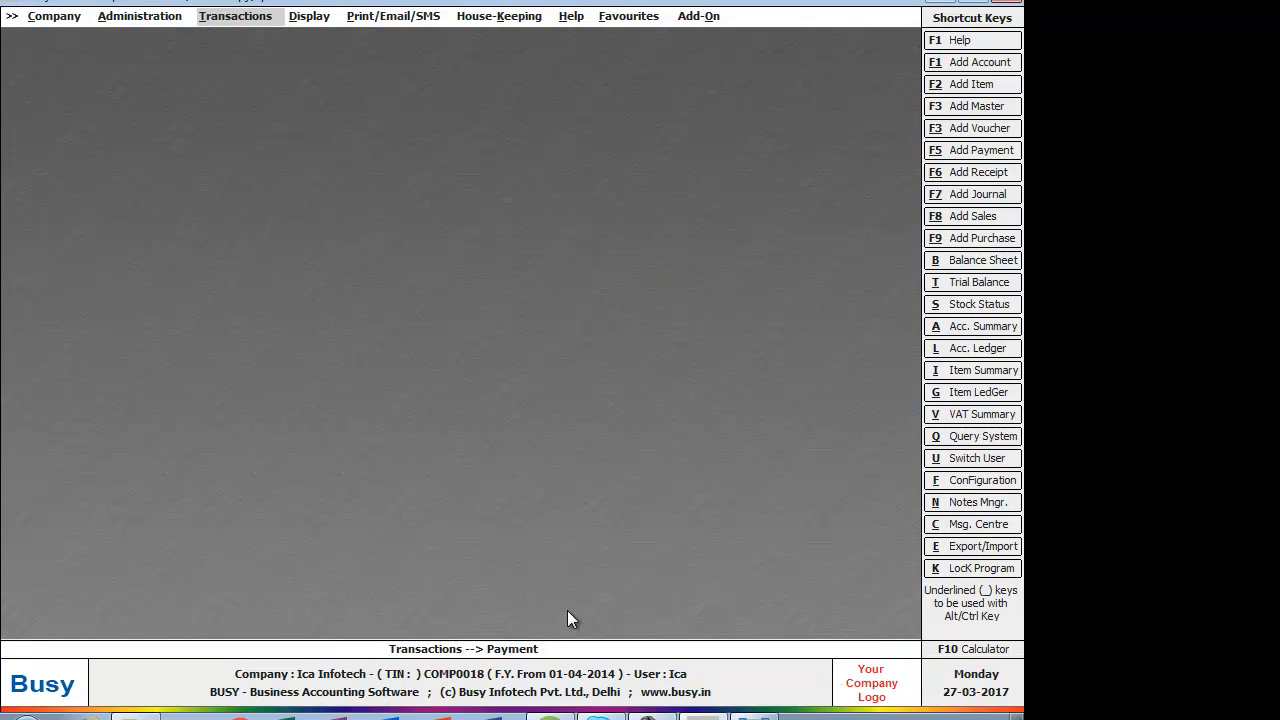
Step: Start another Main-series payment voucher dated 28-04-2014 with a debit entry on the first line
click(706, 717)
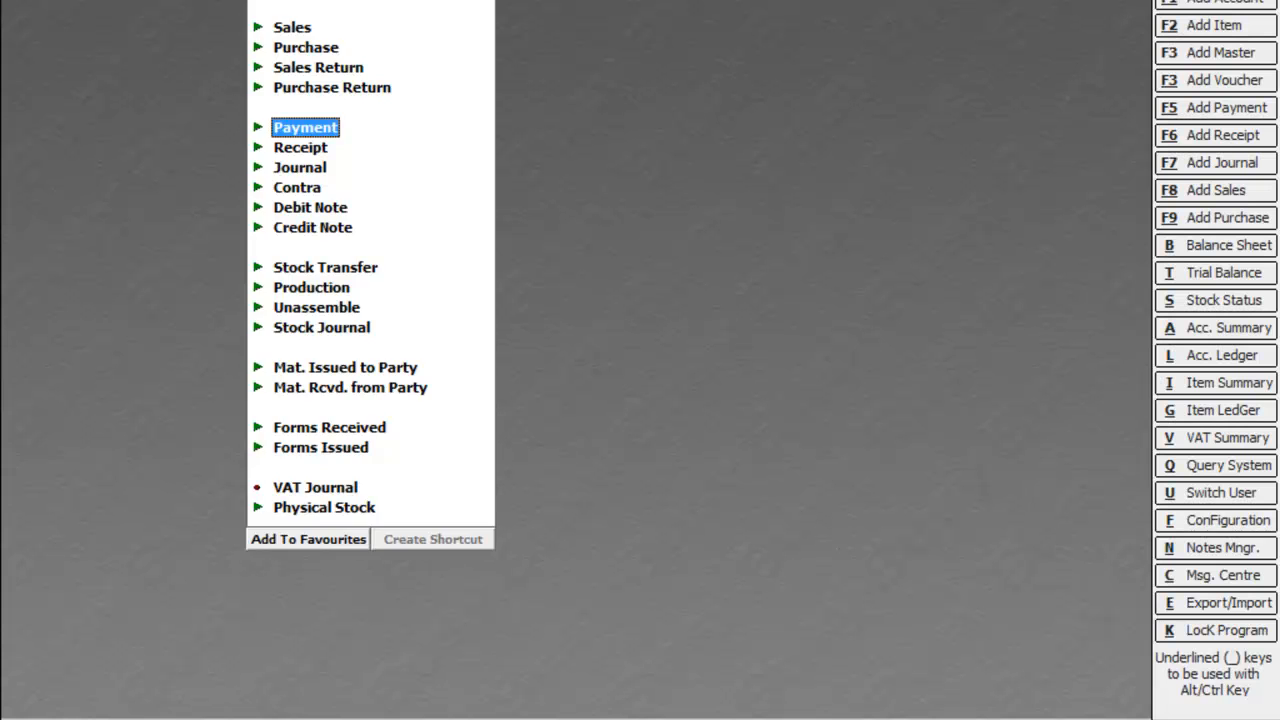
key(Down)
key(Down)
key(Up)
key(Up)
key(Up)
key(Down)
key(Return)
key(Return)
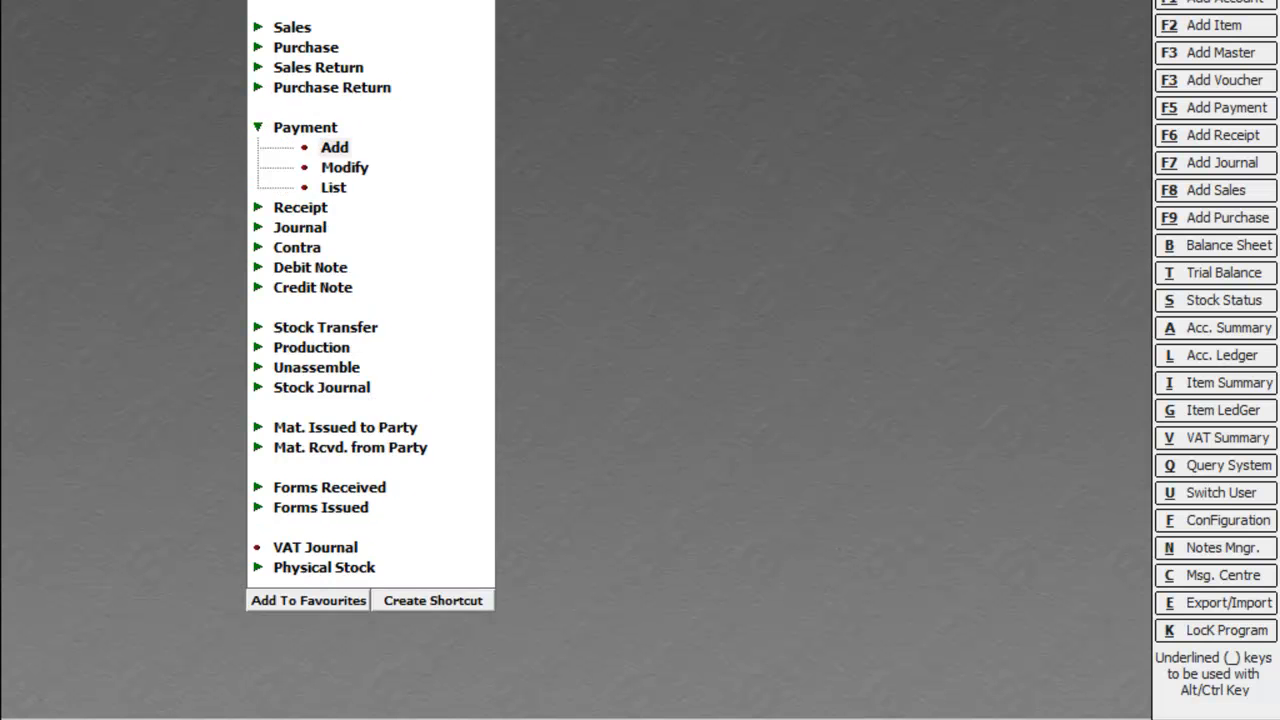
key(Return)
key(Return)
key(Return)
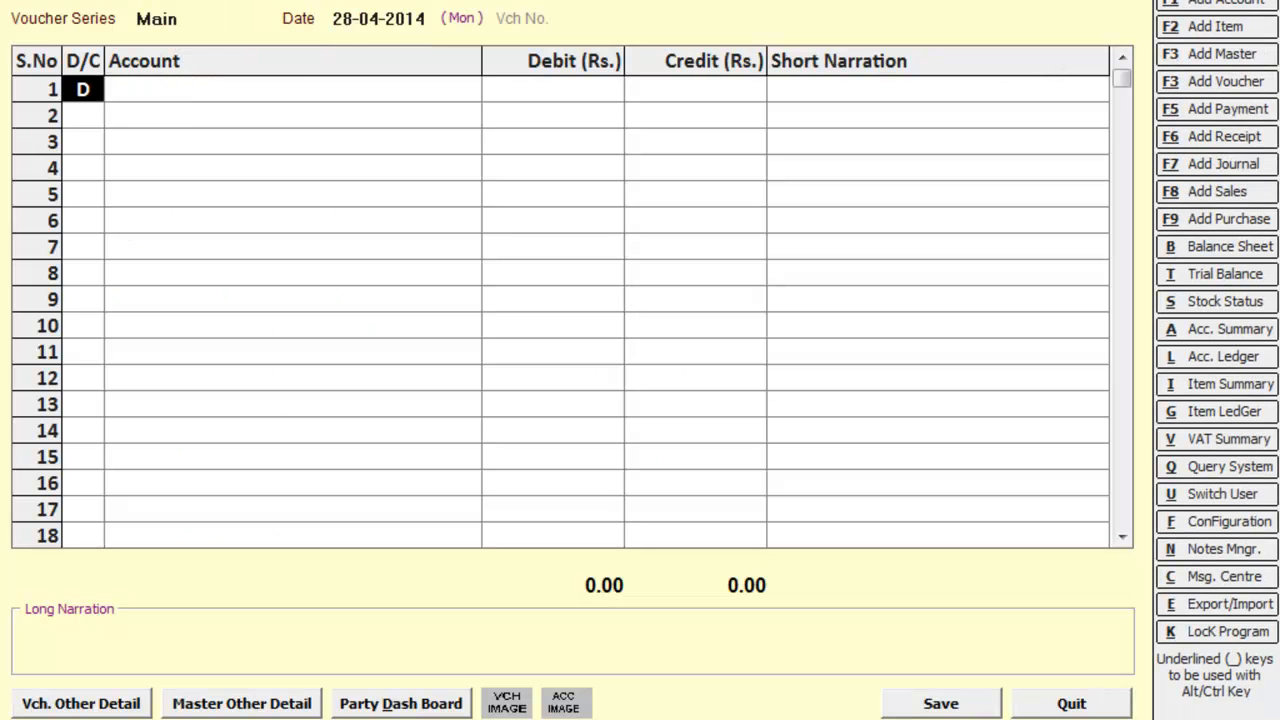
Step: Debit Moser Bear with 30,600 on the first line of the payment voucher
key(Down)
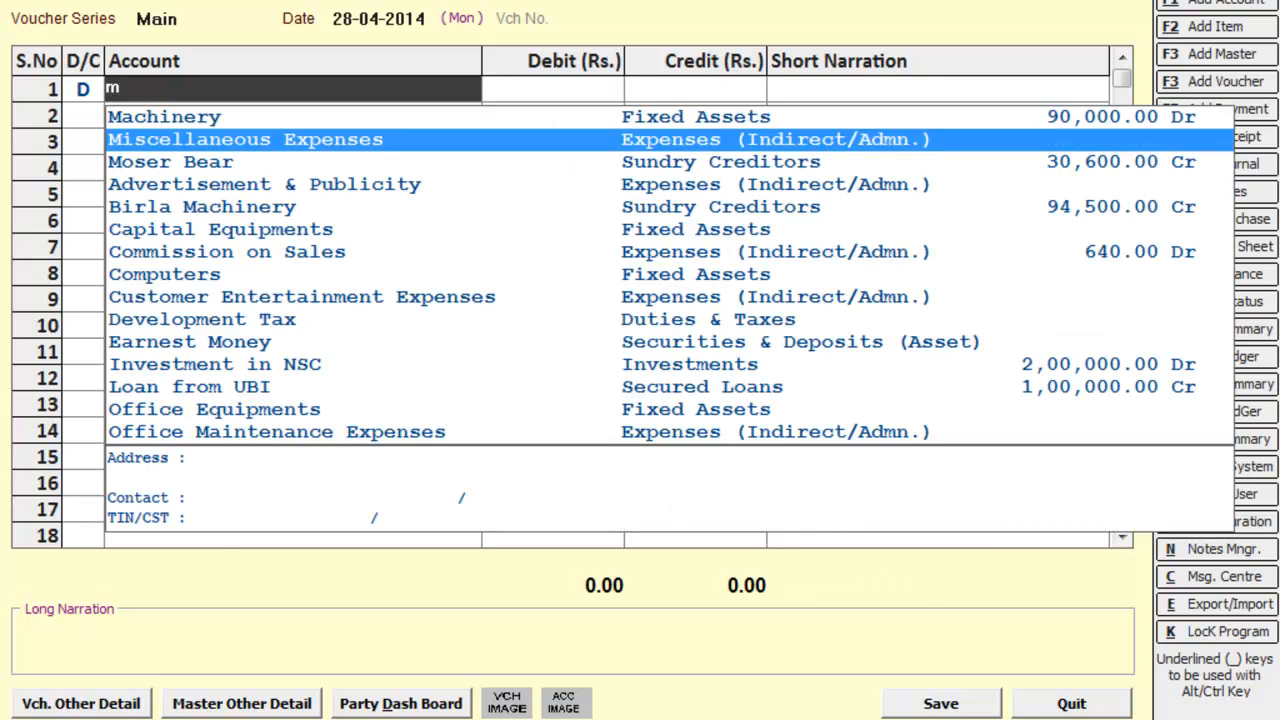
key(Down)
key(Return)
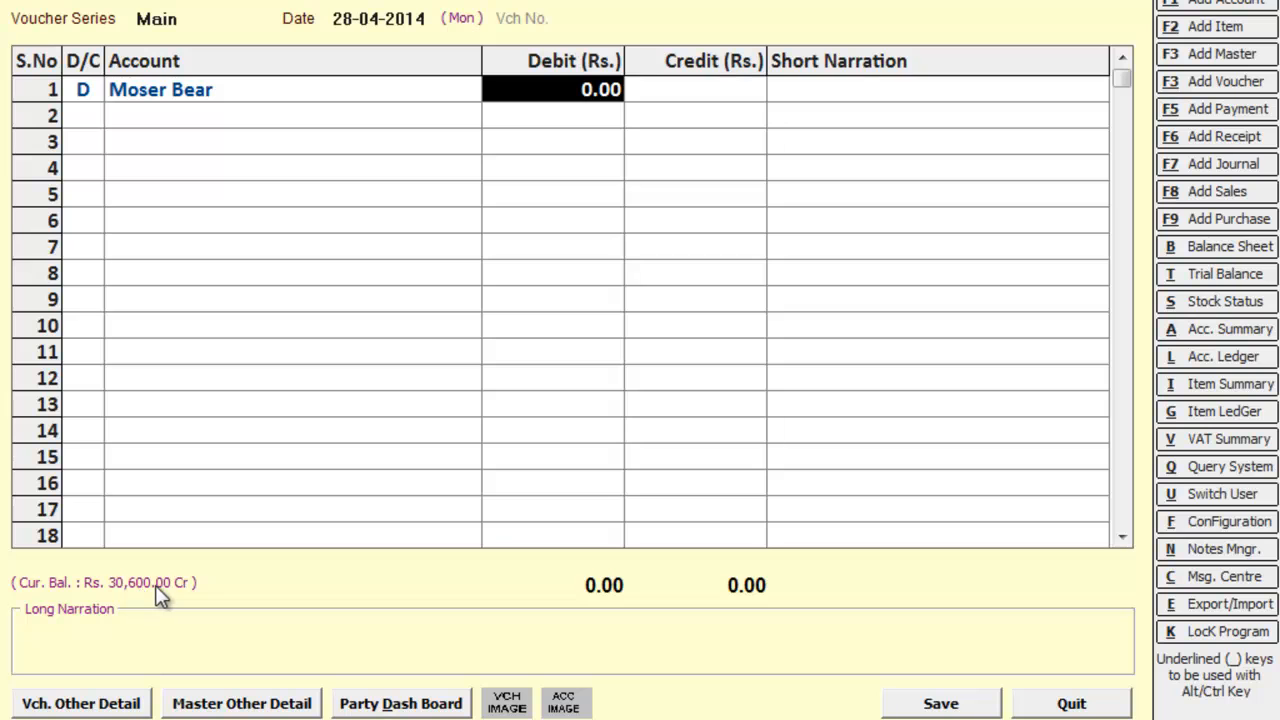
text(30)
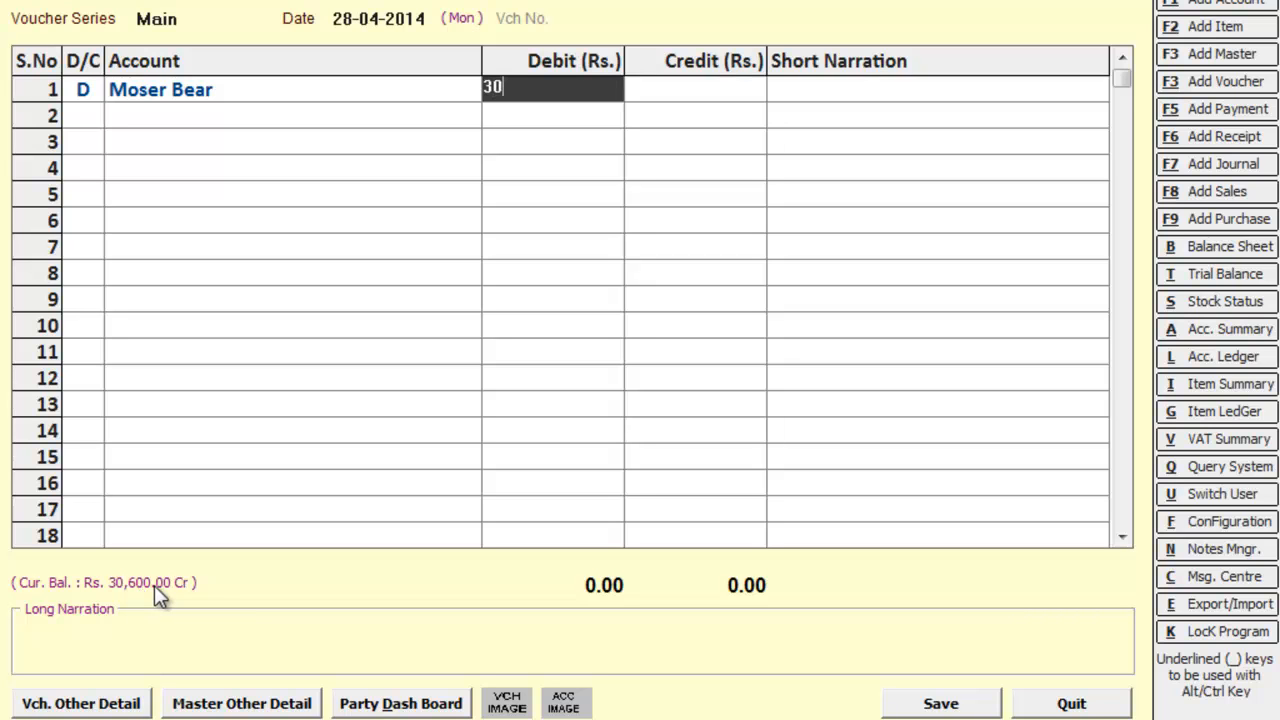
text(600)
key(Return)
key(Return)
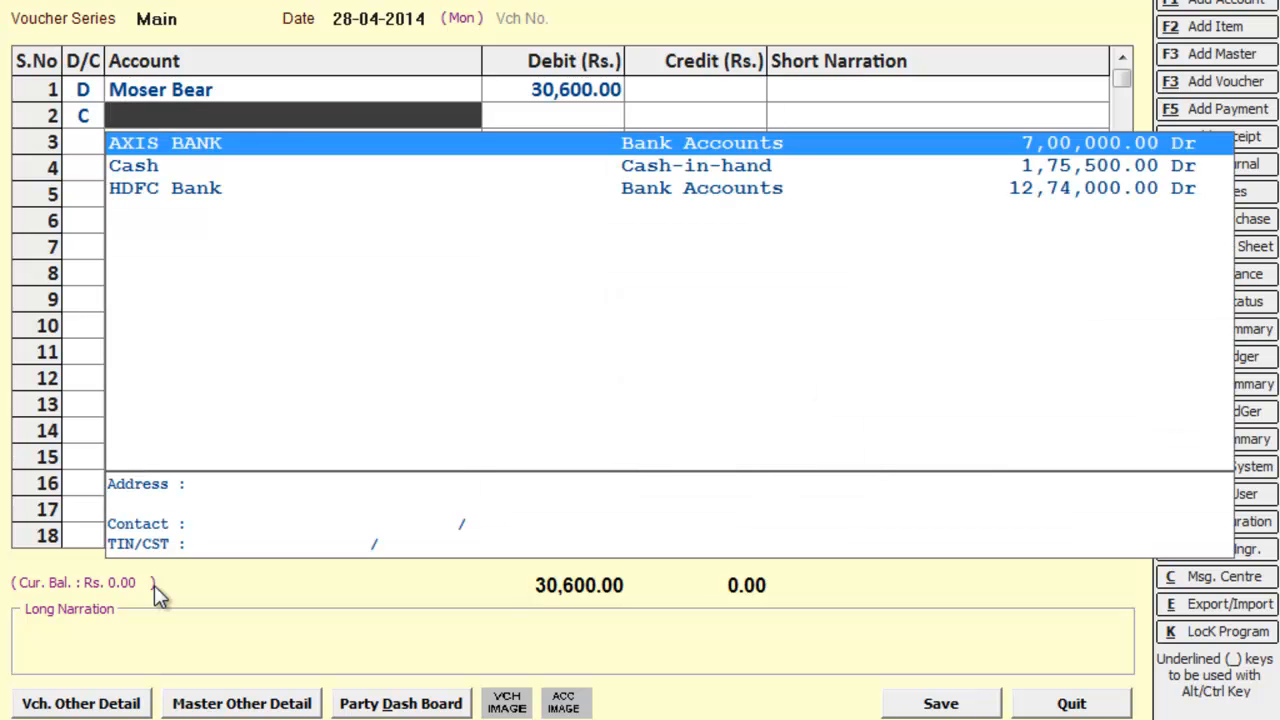
Step: Credit HDFC Bank with 30,600 on the second line and finish the voucher's entry lines
key(Down)
key(Down)
key(Return)
key(Return)
key(Return)
key(Return)
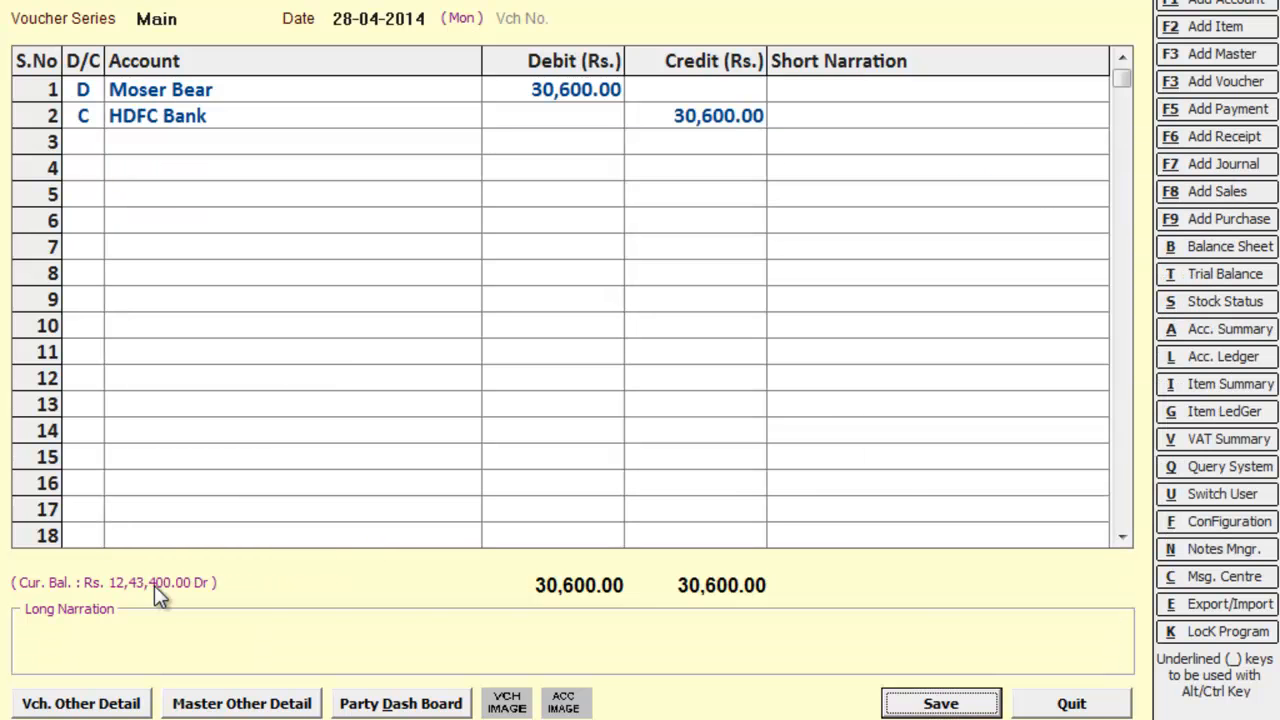
Step: Complete the bill-by-bill adjustment of the Moser Bear payment, save the voucher and close the payment form
key(Return)
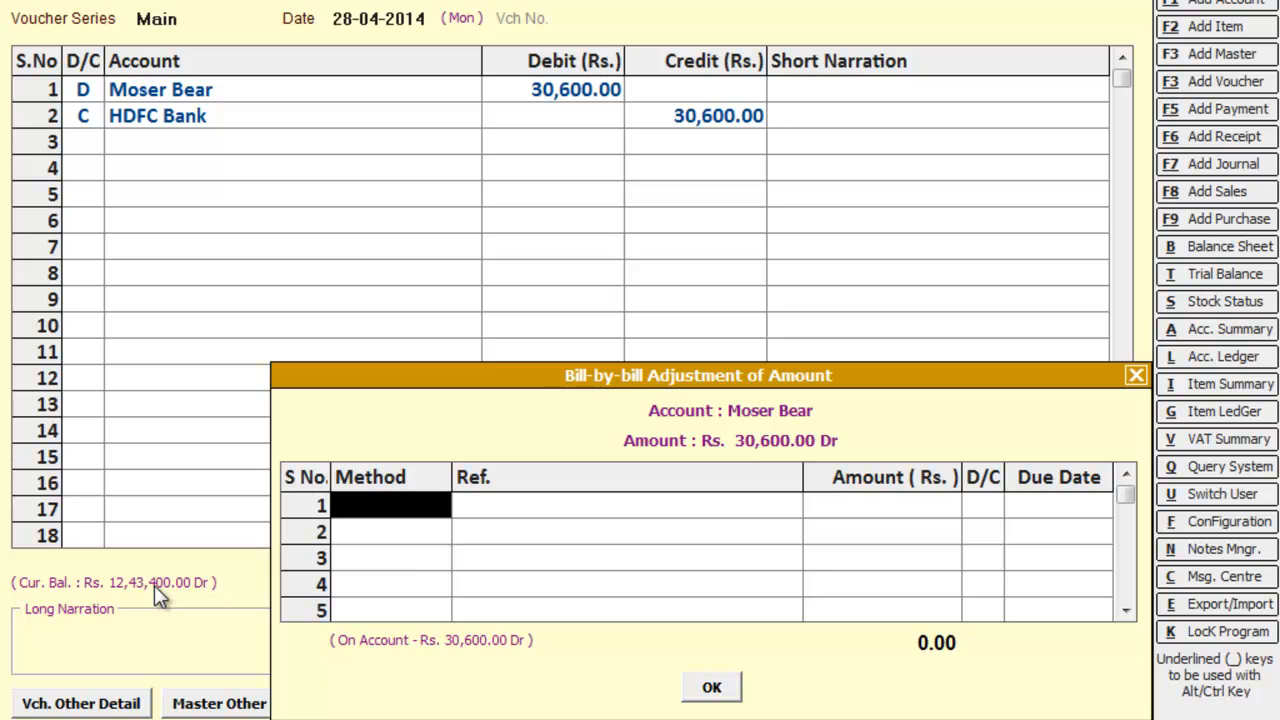
key(Return)
key(Return)
key(Return)
key(Return)
key(Return)
key(Escape)
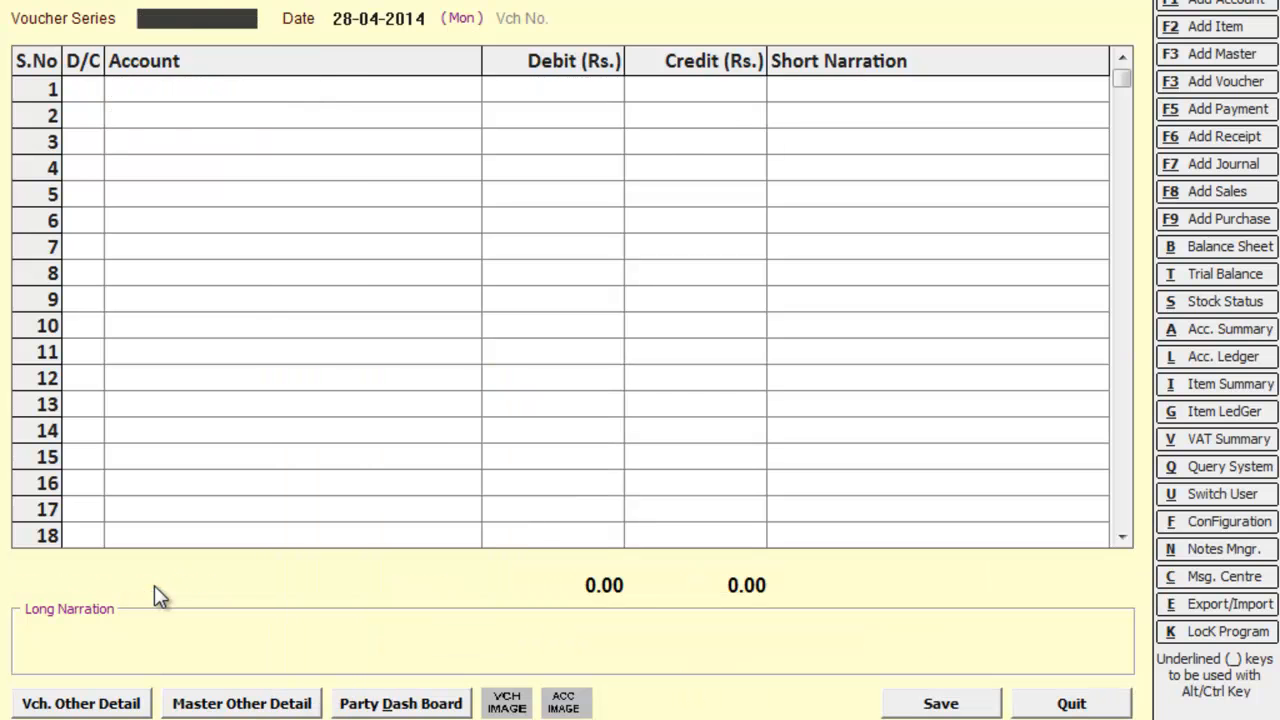
key(Escape)
key(Escape)
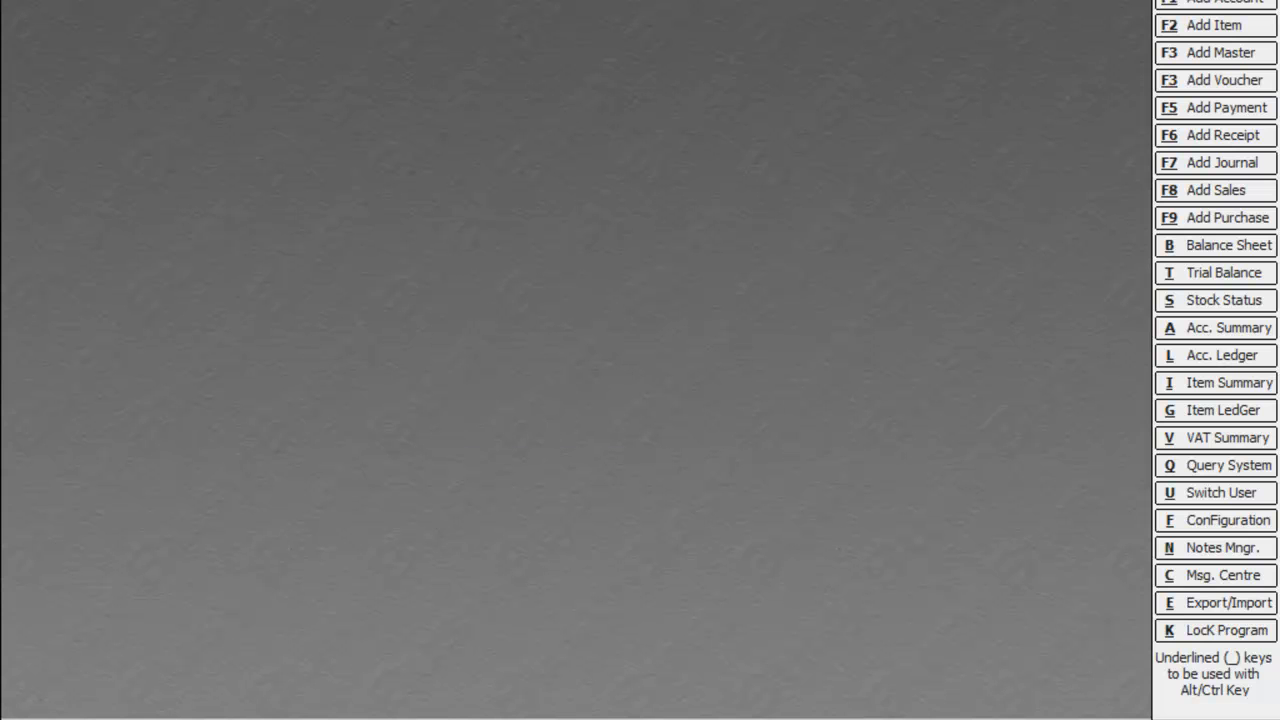
Step: Display the standard horizontal balance sheet as at the end of 30-04-2014 and examine its liabilities down to Current Liabilities
key(alt+d)
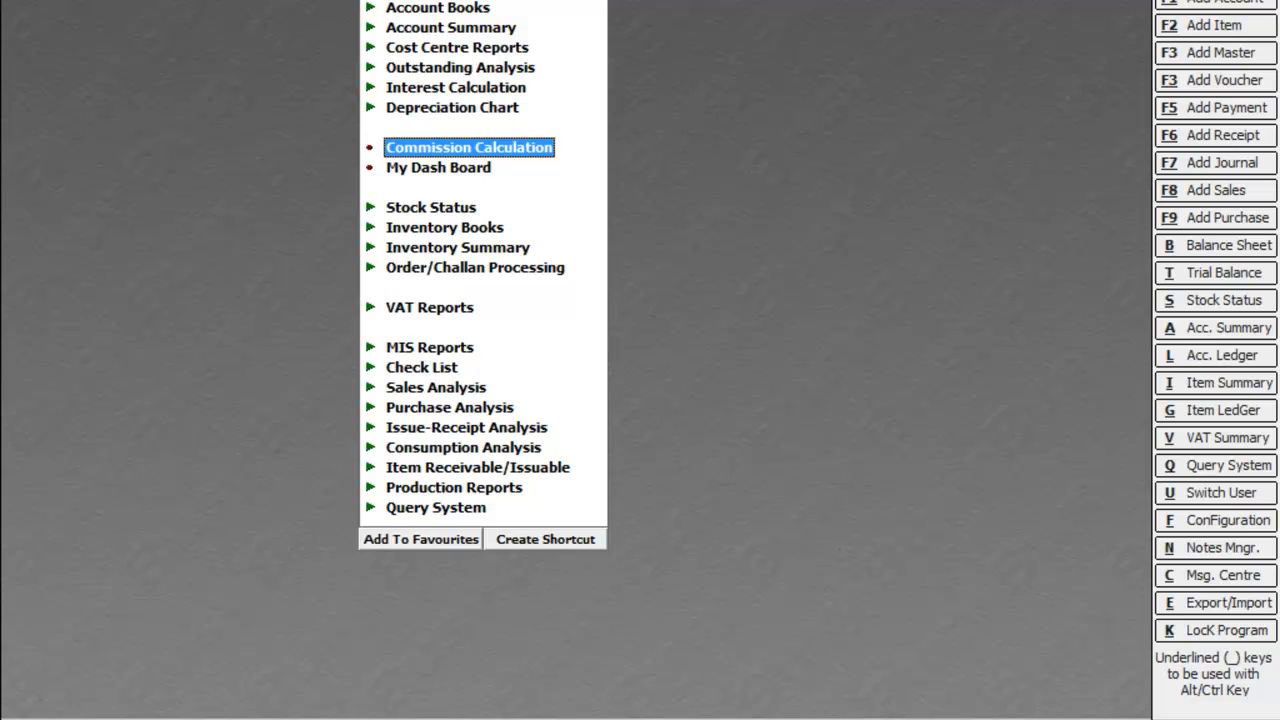
key(Up)
key(Up)
key(Up)
key(Up)
key(Up)
key(Up)
key(Up)
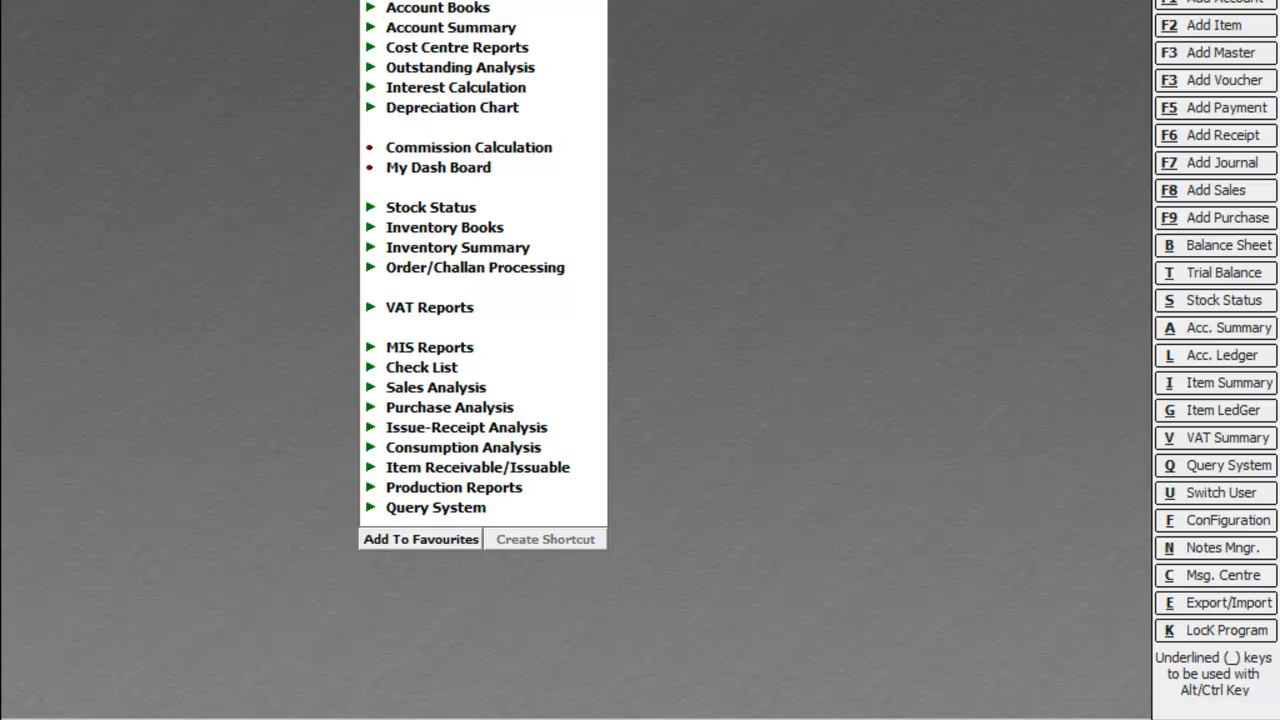
key(Up)
key(Up)
key(Up)
key(Up)
key(Up)
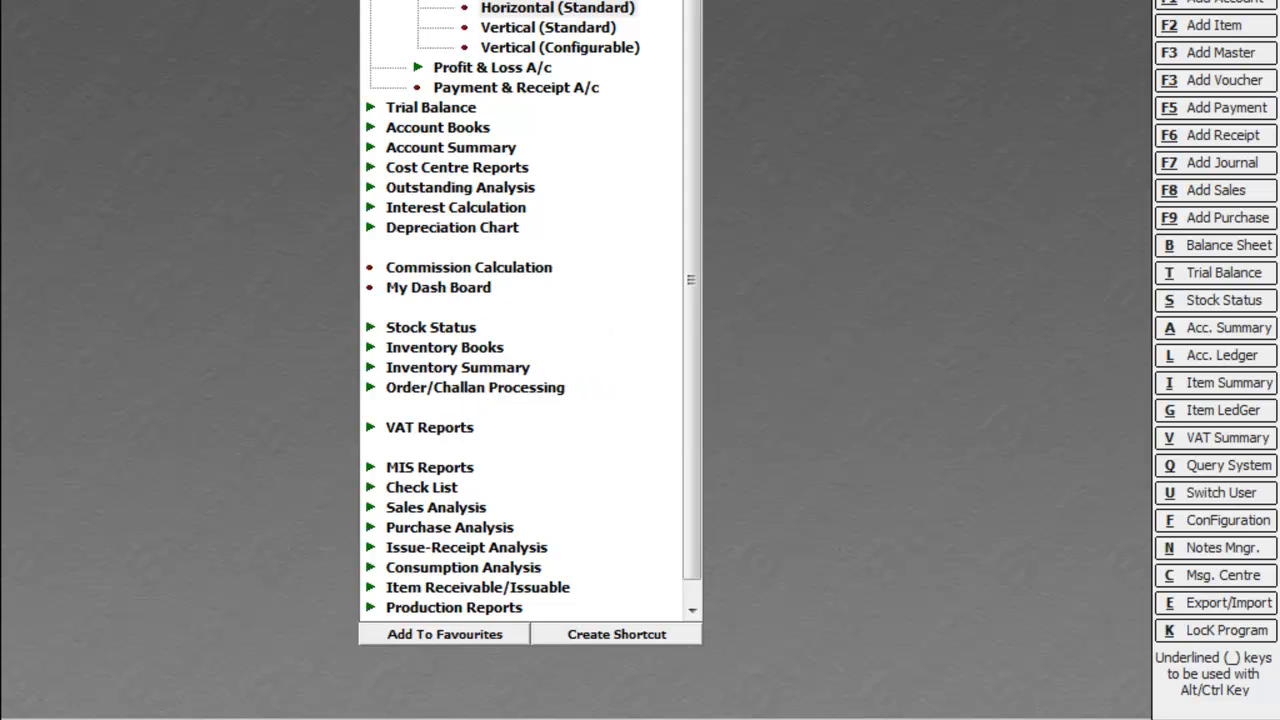
key(Return)
key(Return)
key(Return)
key(Return)
key(Return)
key(Return)
key(Return)
key(Return)
key(Return)
key(Return)
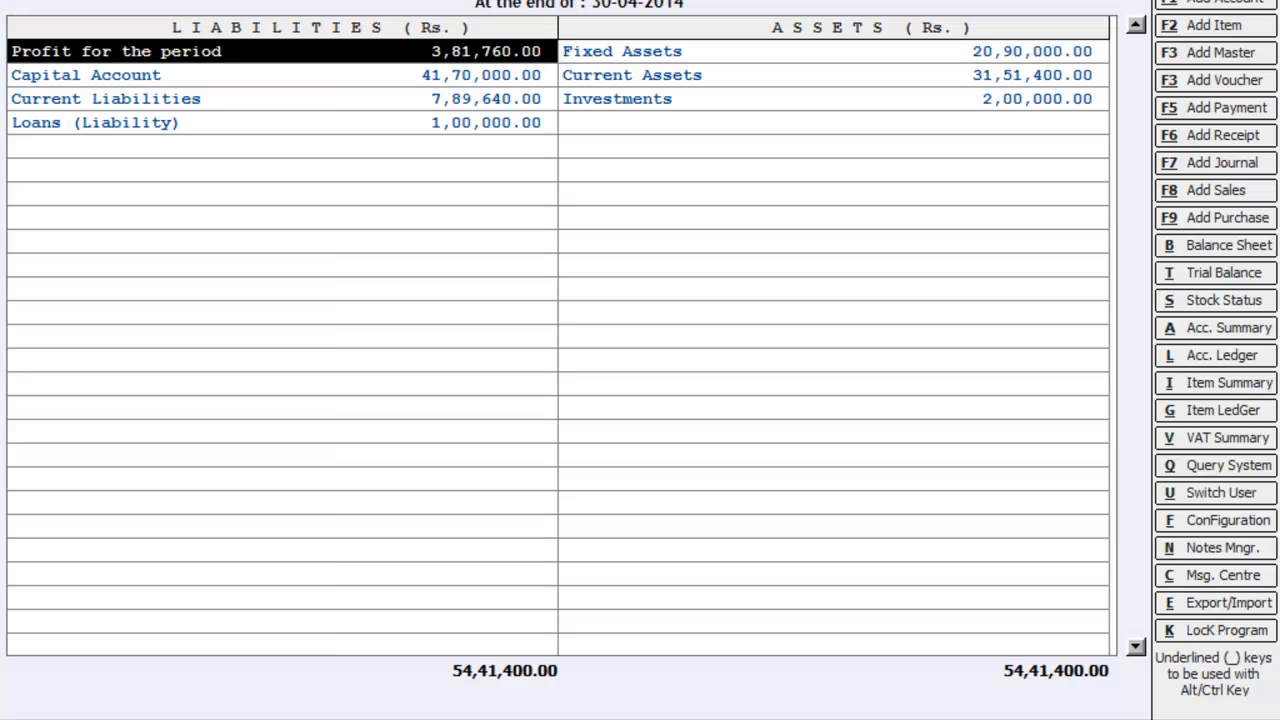
key(Down)
key(Down)
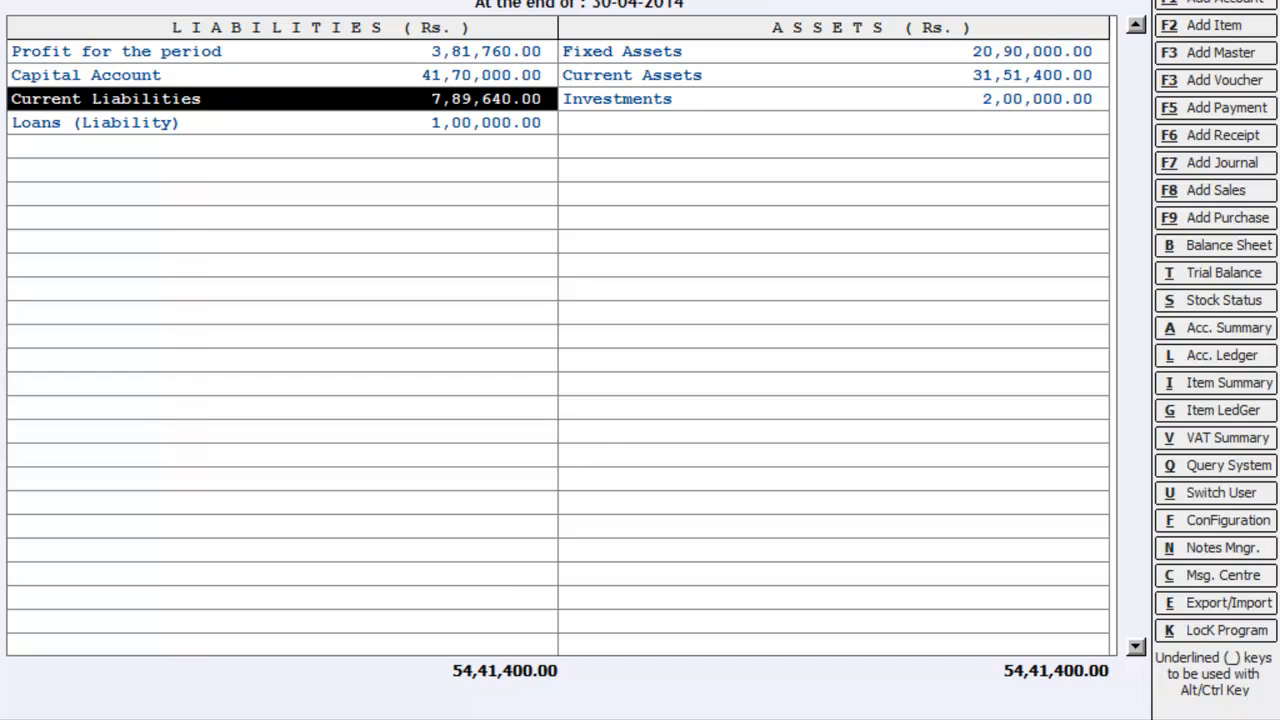
Step: Drill into Current Liabilities on the balance sheet, review its groups and open Duties & Taxes
key(Return)
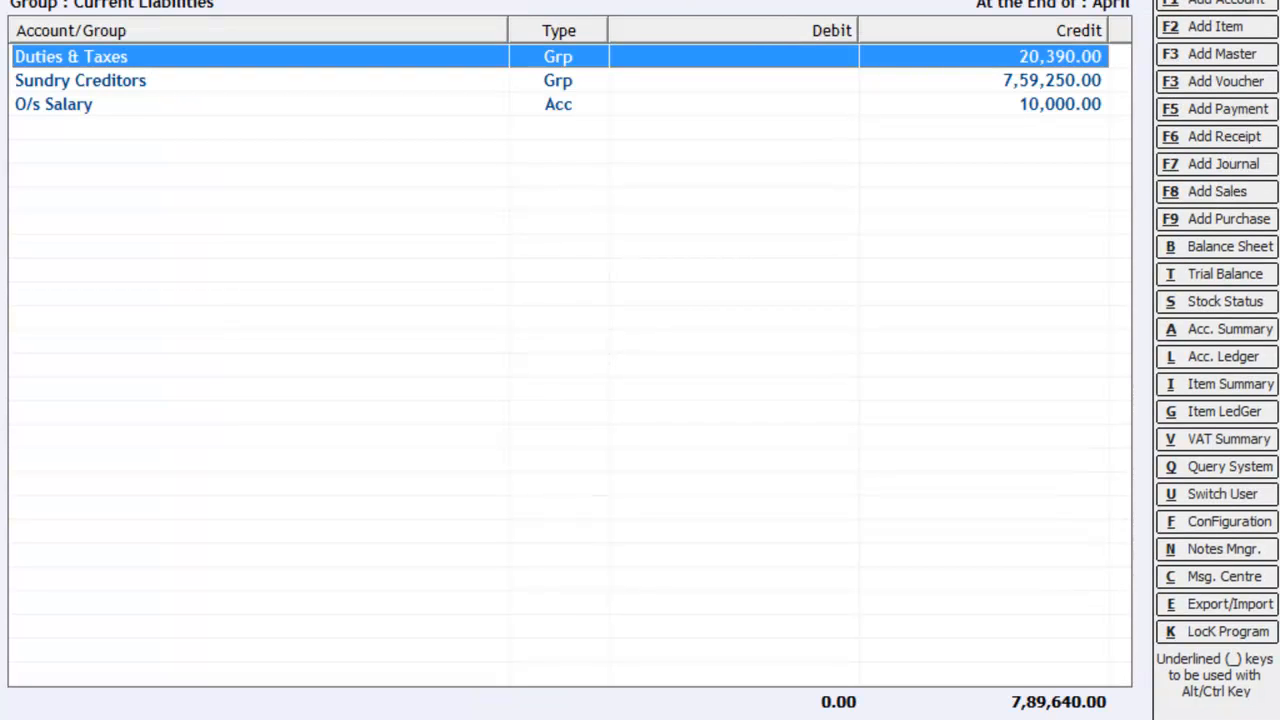
key(Down)
key(Down)
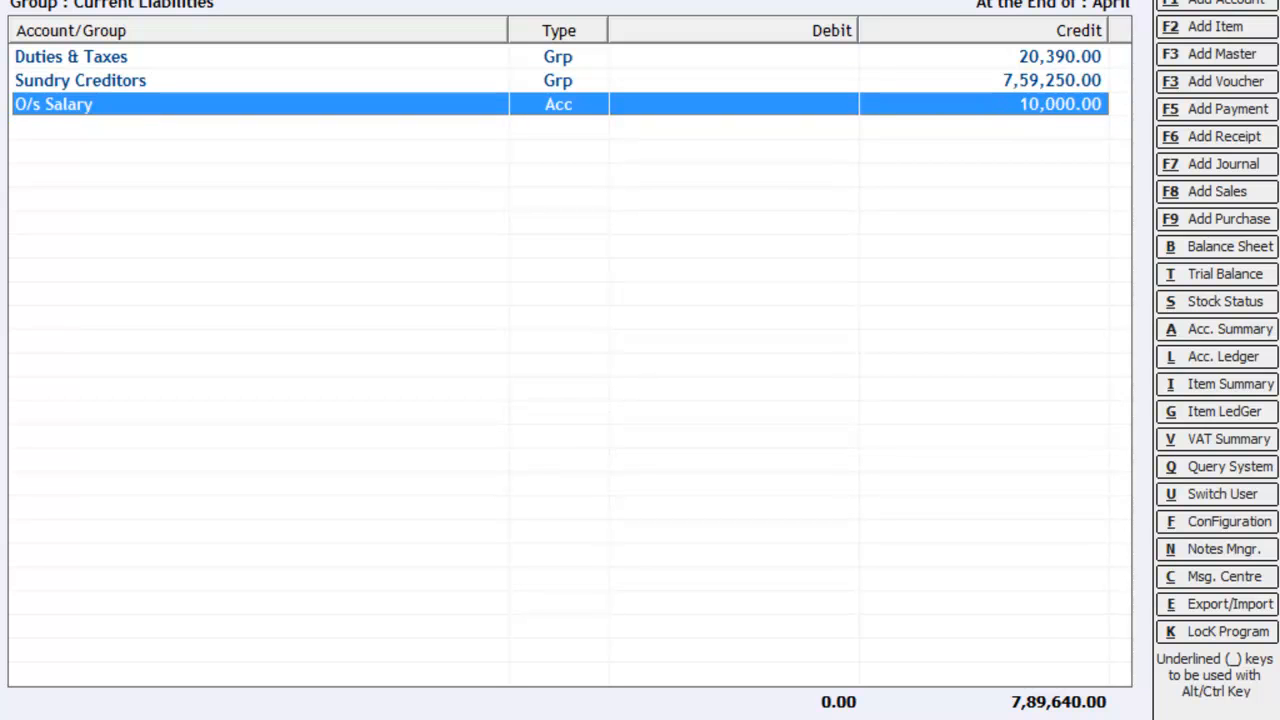
key(Up)
key(Up)
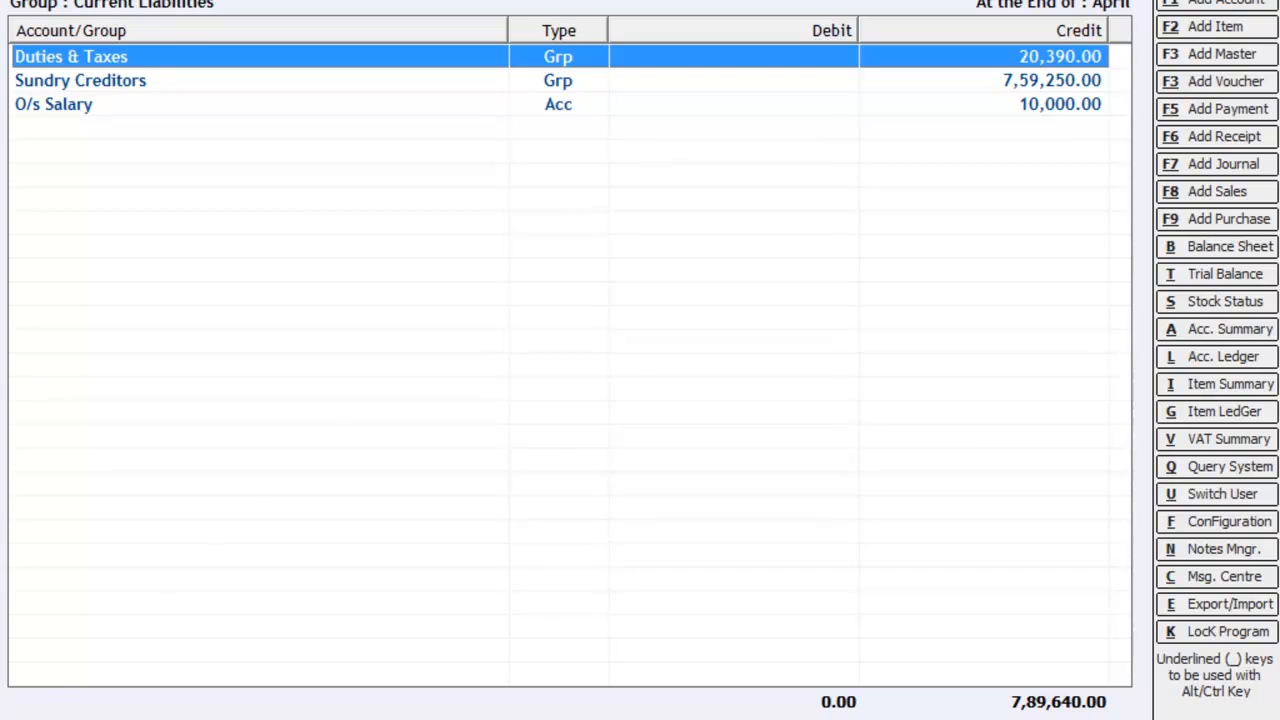
key(Return)
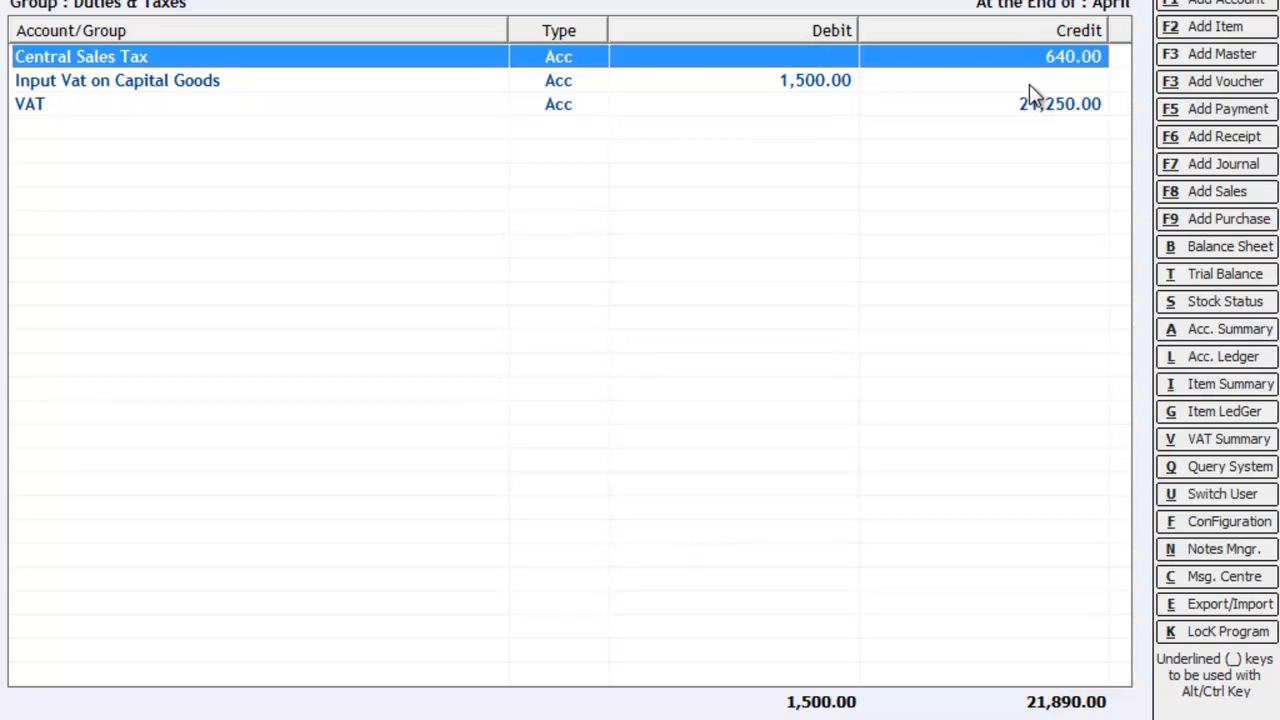
Step: Examine the VAT account's April ledger entries under Duties & Taxes, then close the balance sheet reports
click(27, 110)
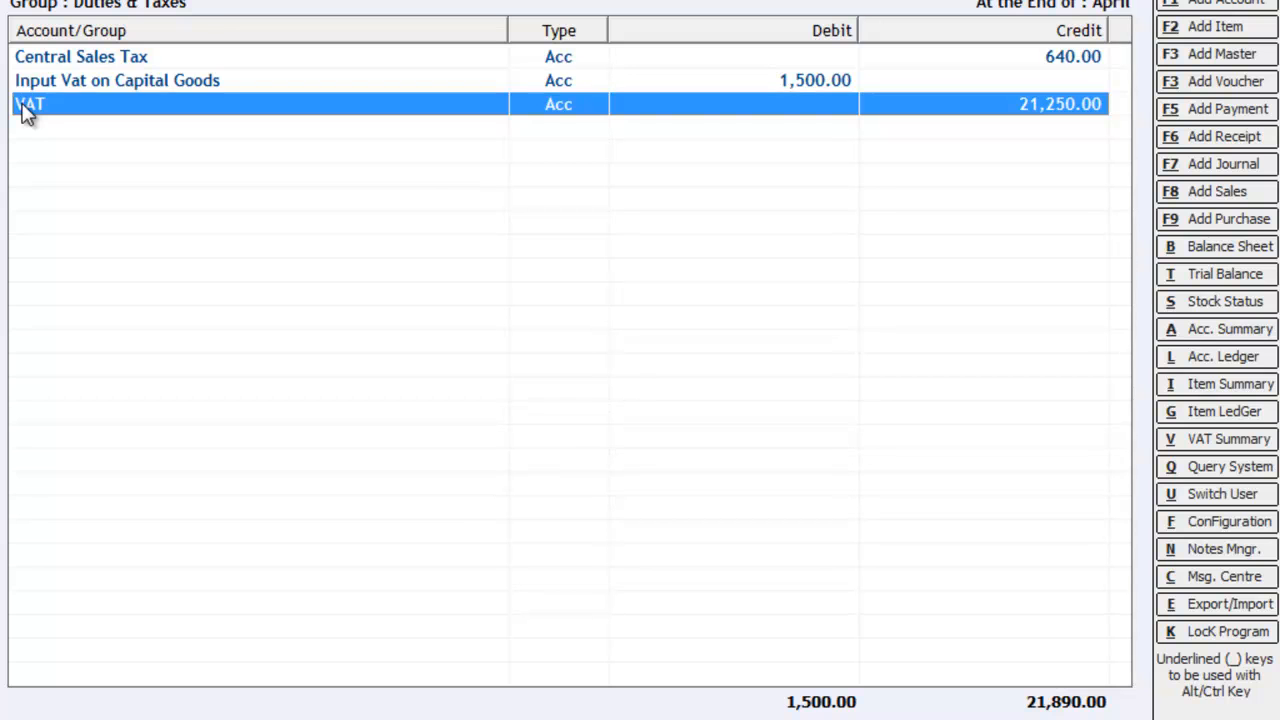
double_click(27, 110)
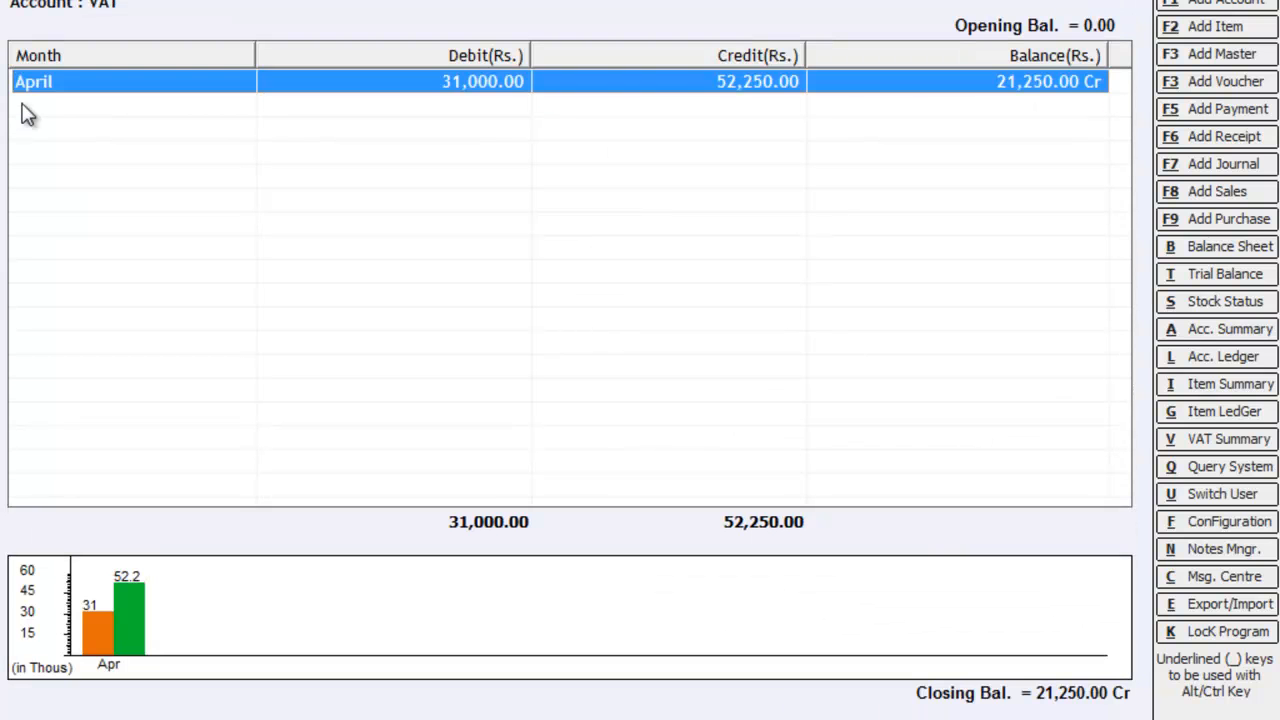
key(Return)
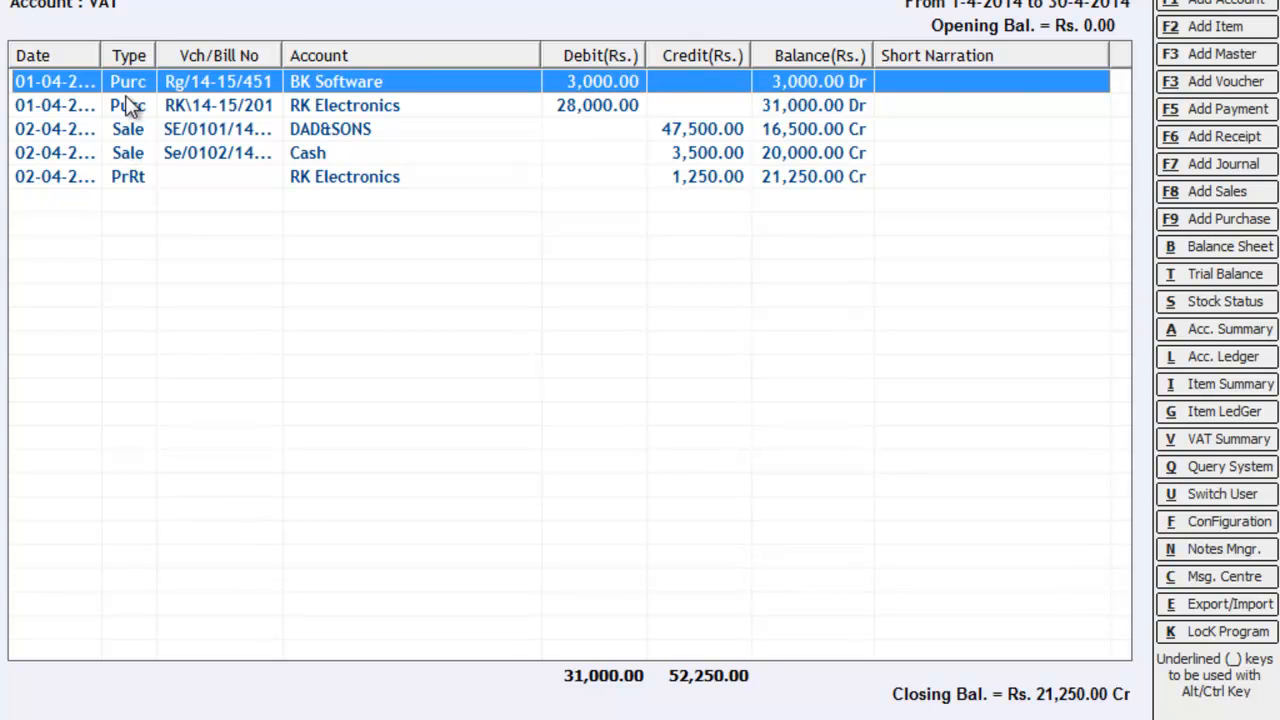
key(Escape)
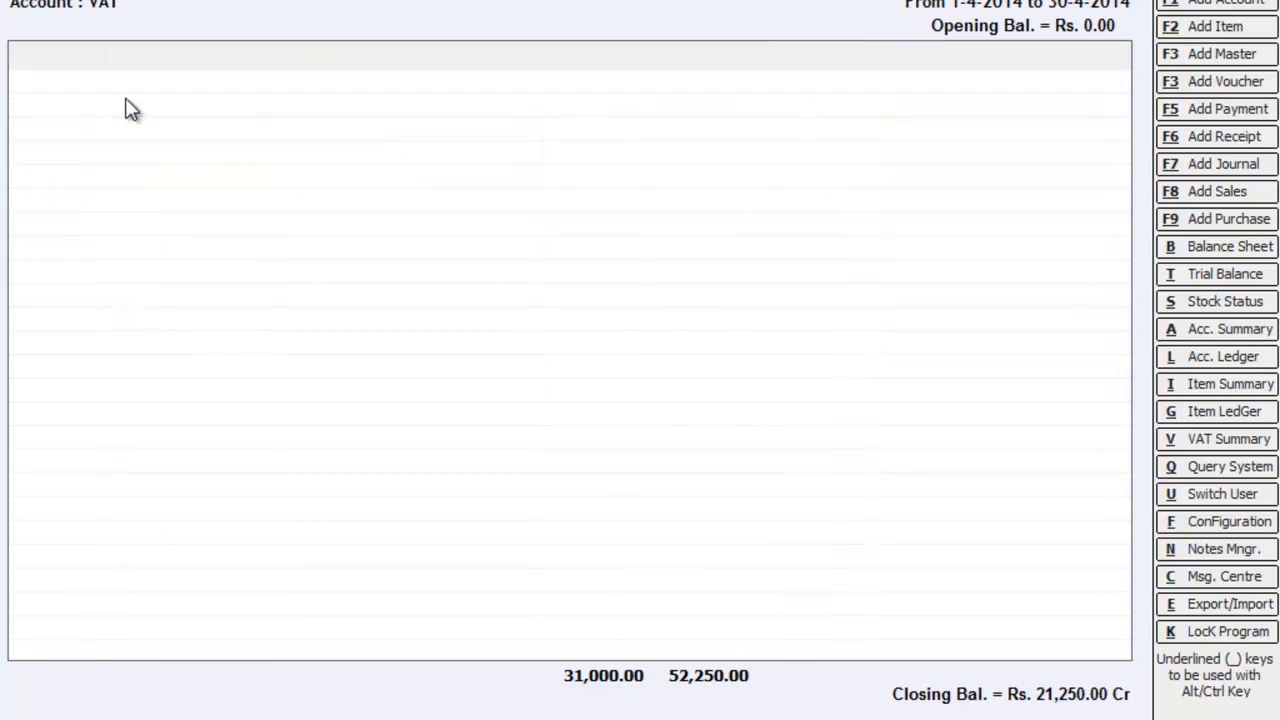
key(Escape)
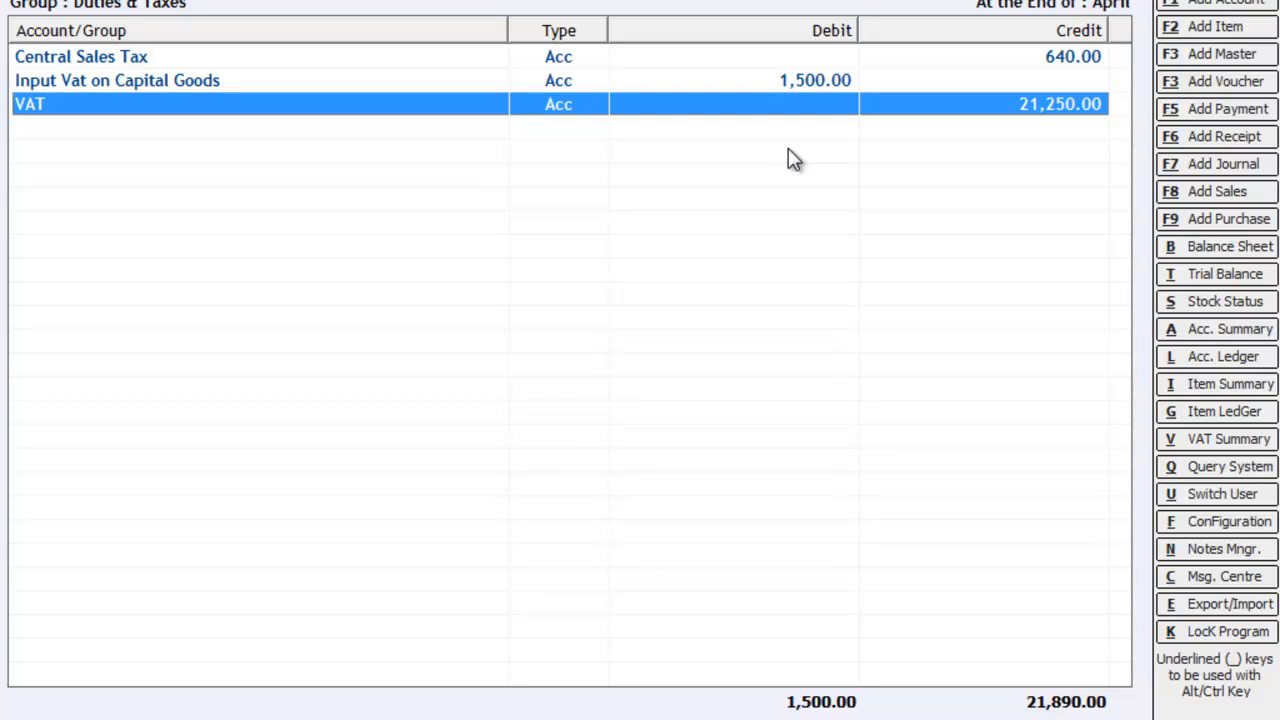
key(Escape)
key(Escape)
key(Escape)
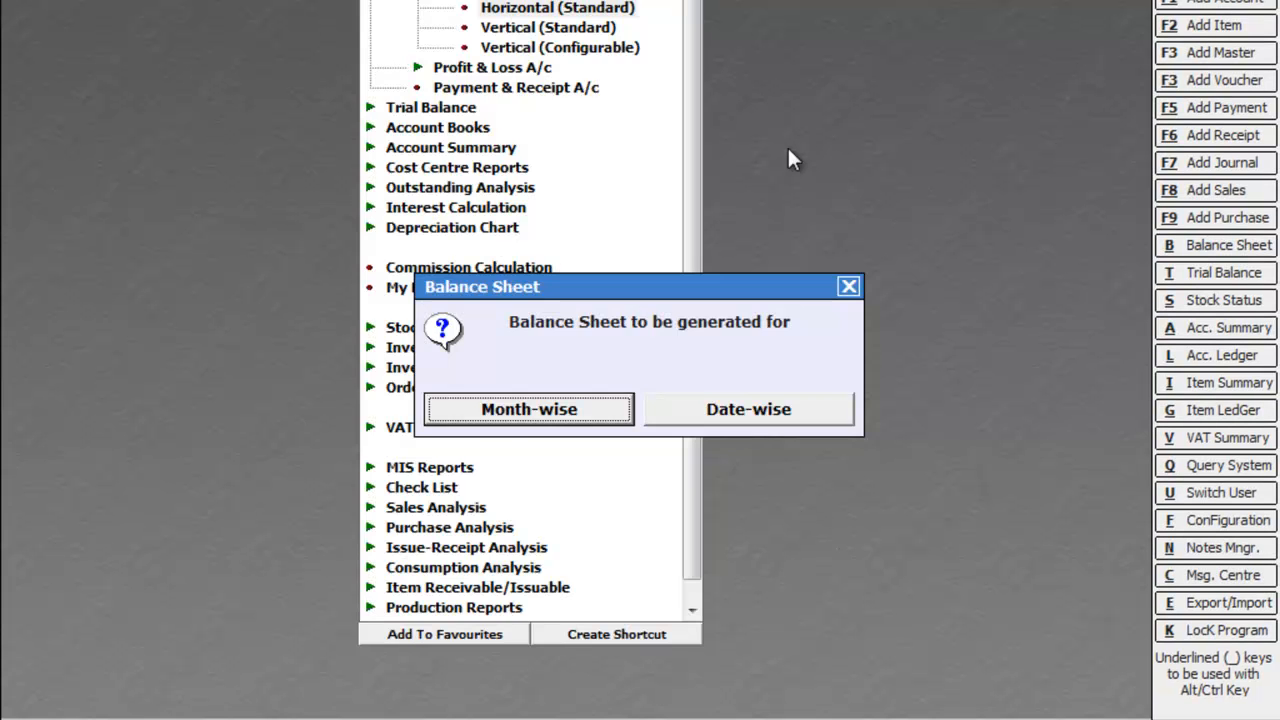
key(Escape)
key(Escape)
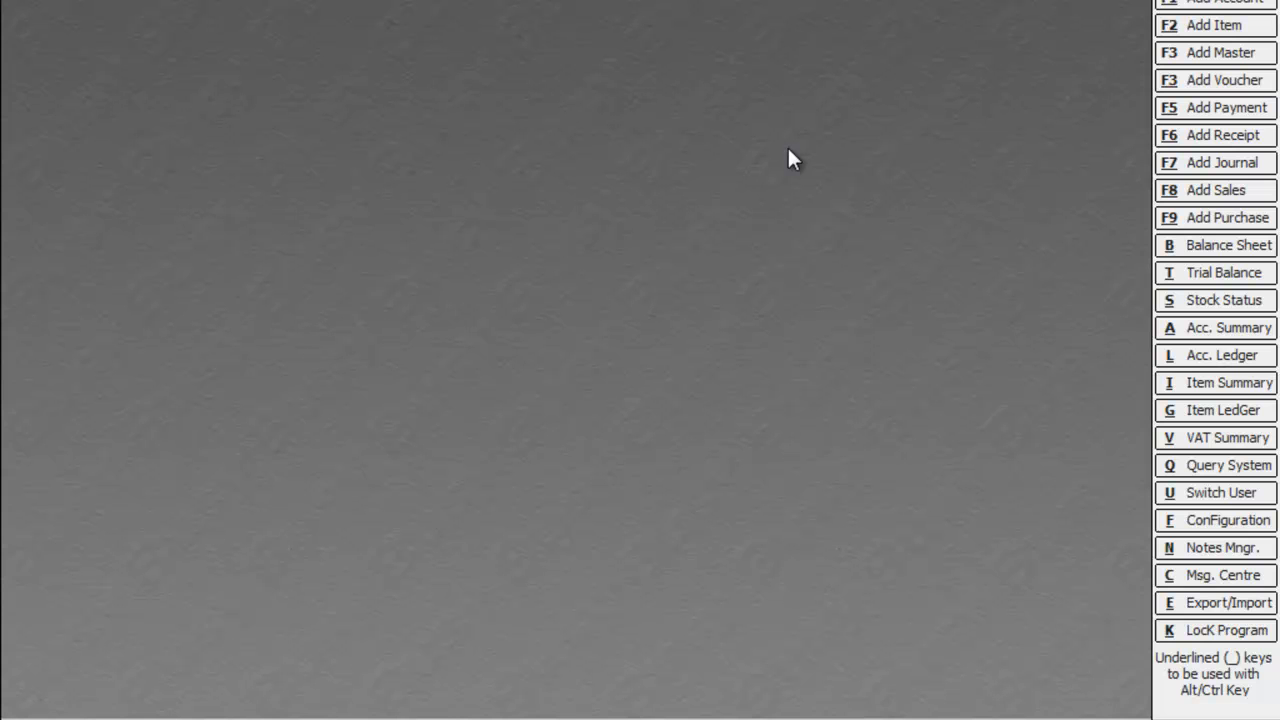
Step: Open a new journal voucher from the transactions
key(Return)
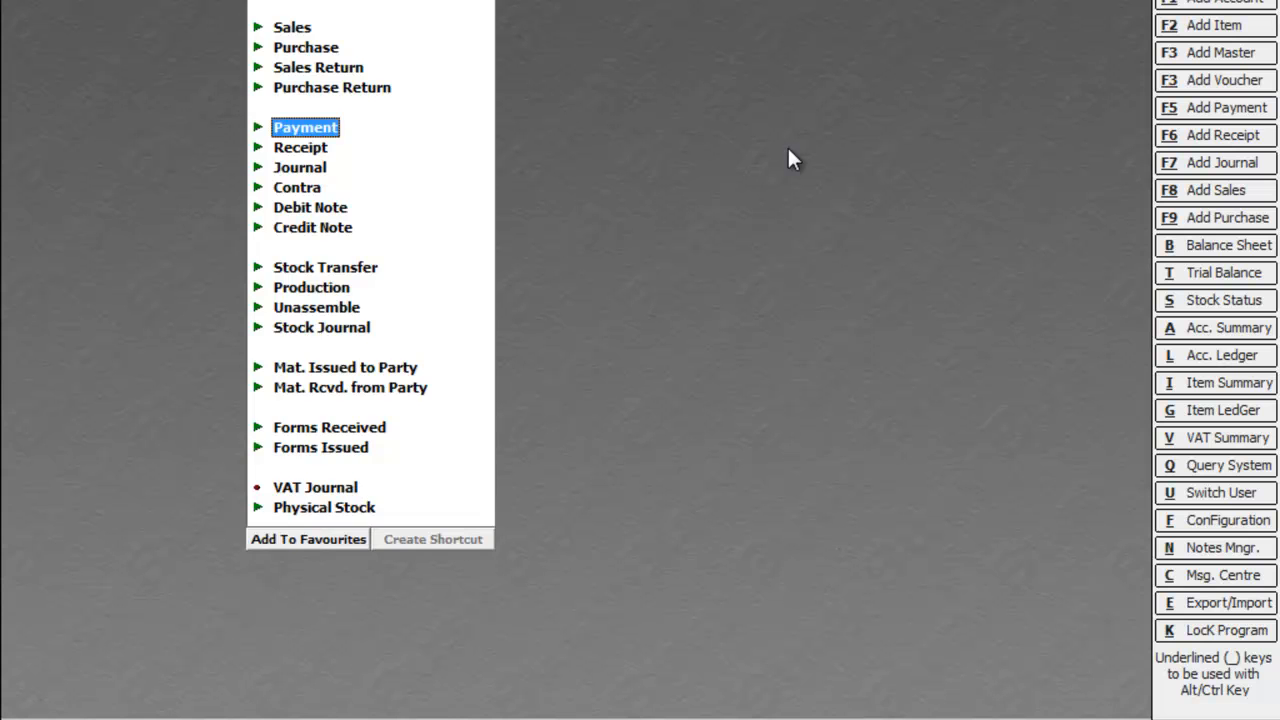
key(Down)
key(Down)
key(Up)
key(Up)
key(Up)
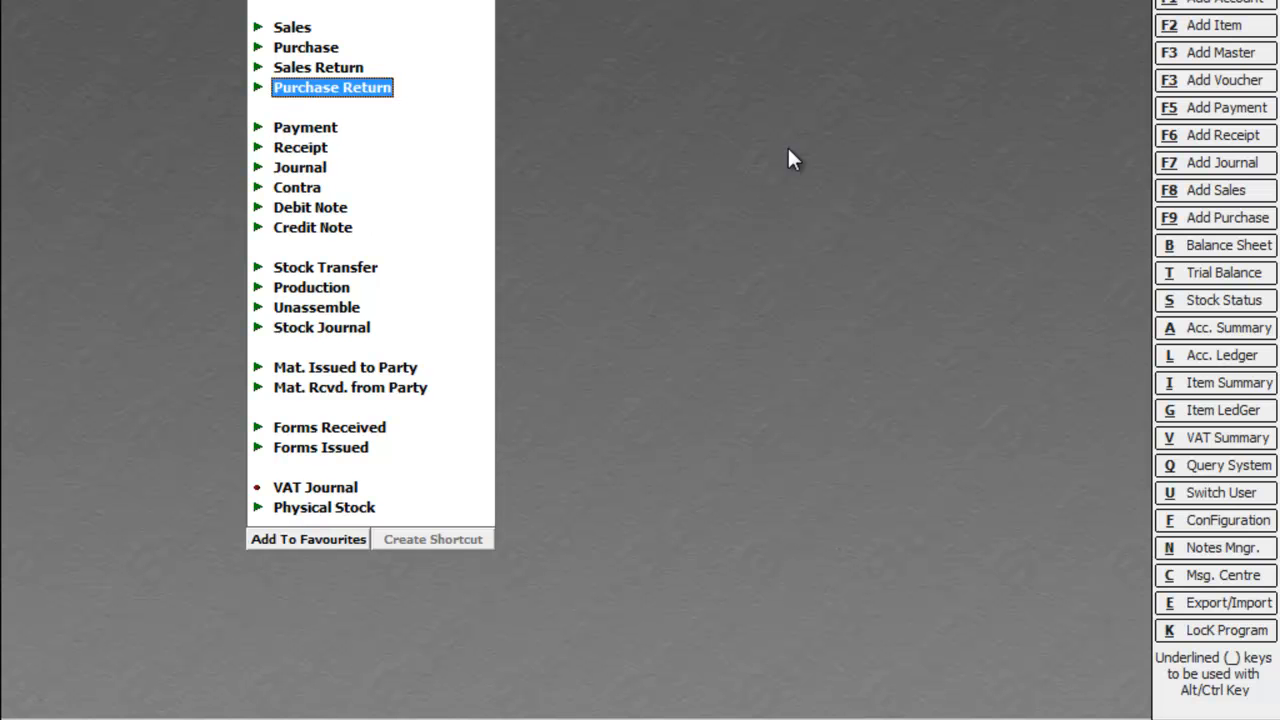
key(Down)
key(Down)
key(Down)
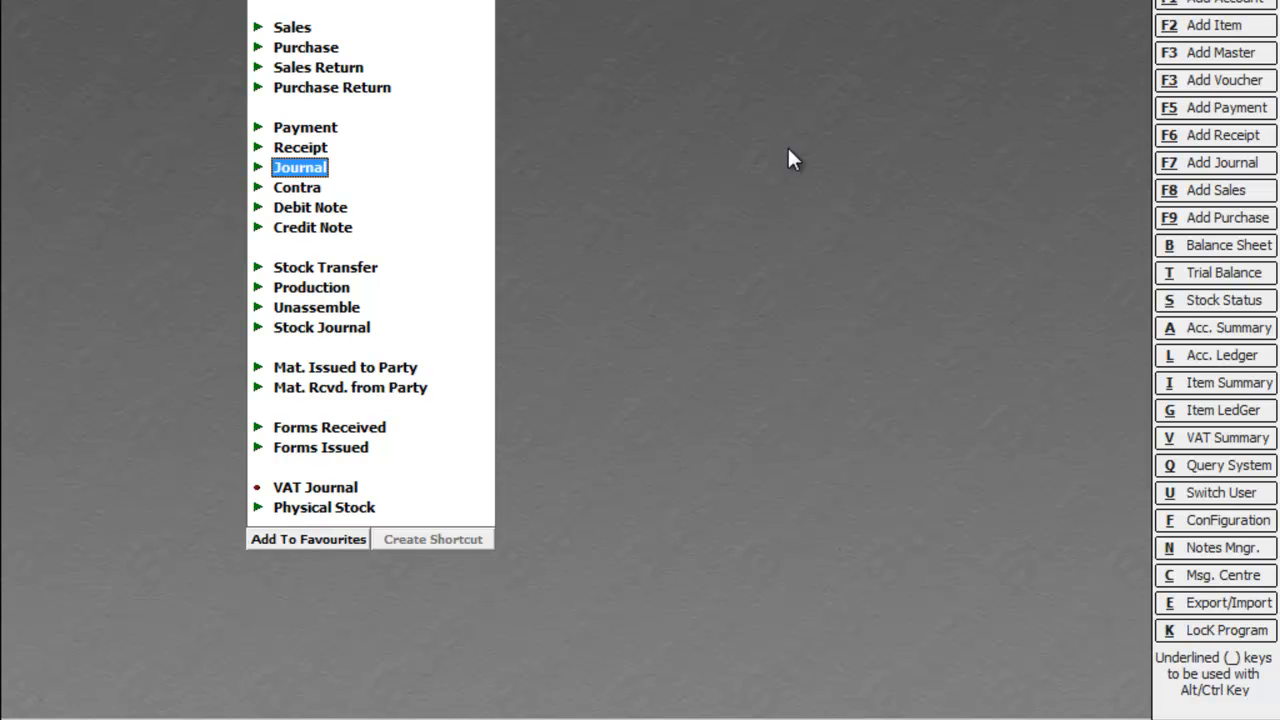
key(Return)
key(Return)
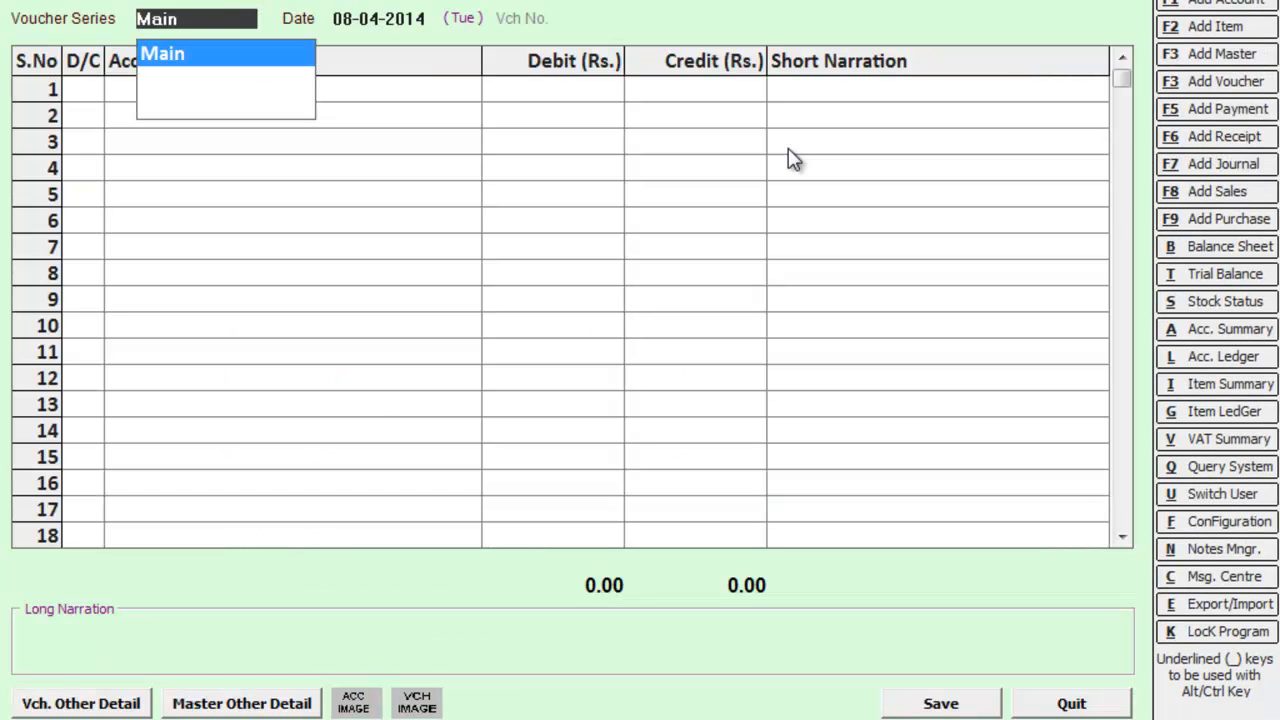
Step: Keep the Main voucher series and date the journal voucher 30-04-2014
key(Return)
text(3)
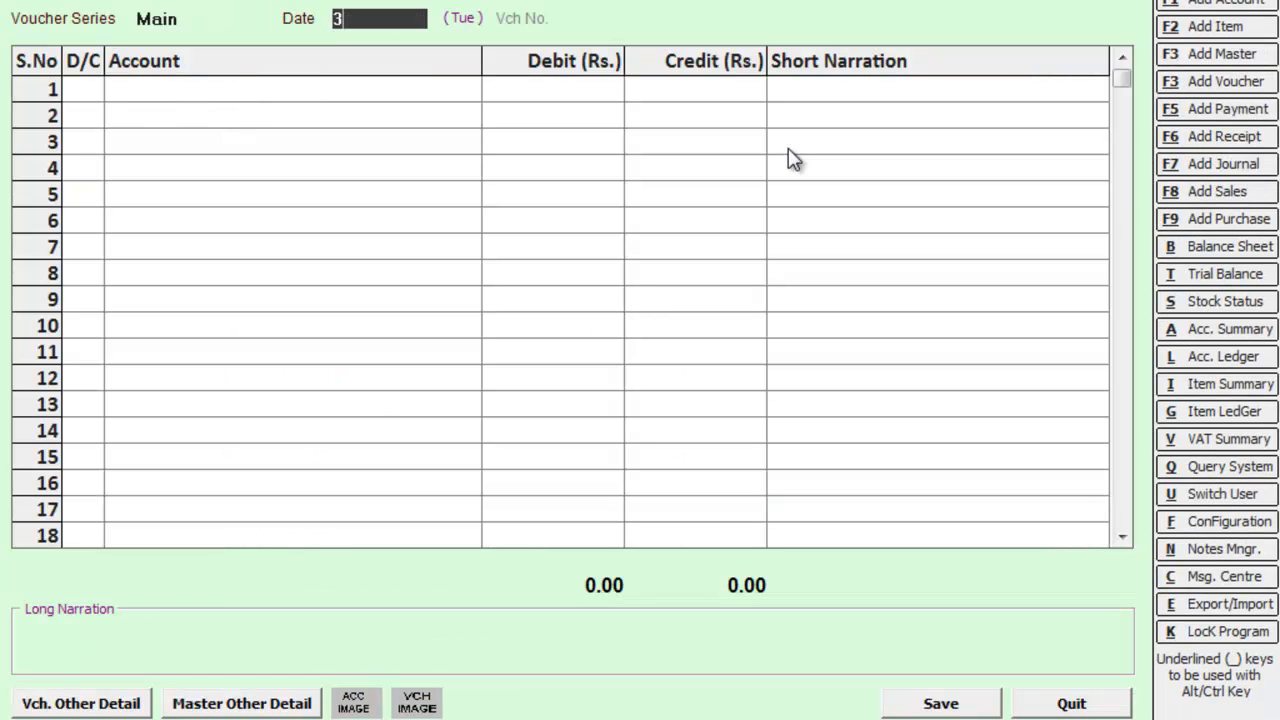
text(0-)
text(4)
key(BackSpace)
text(4)
key(Return)
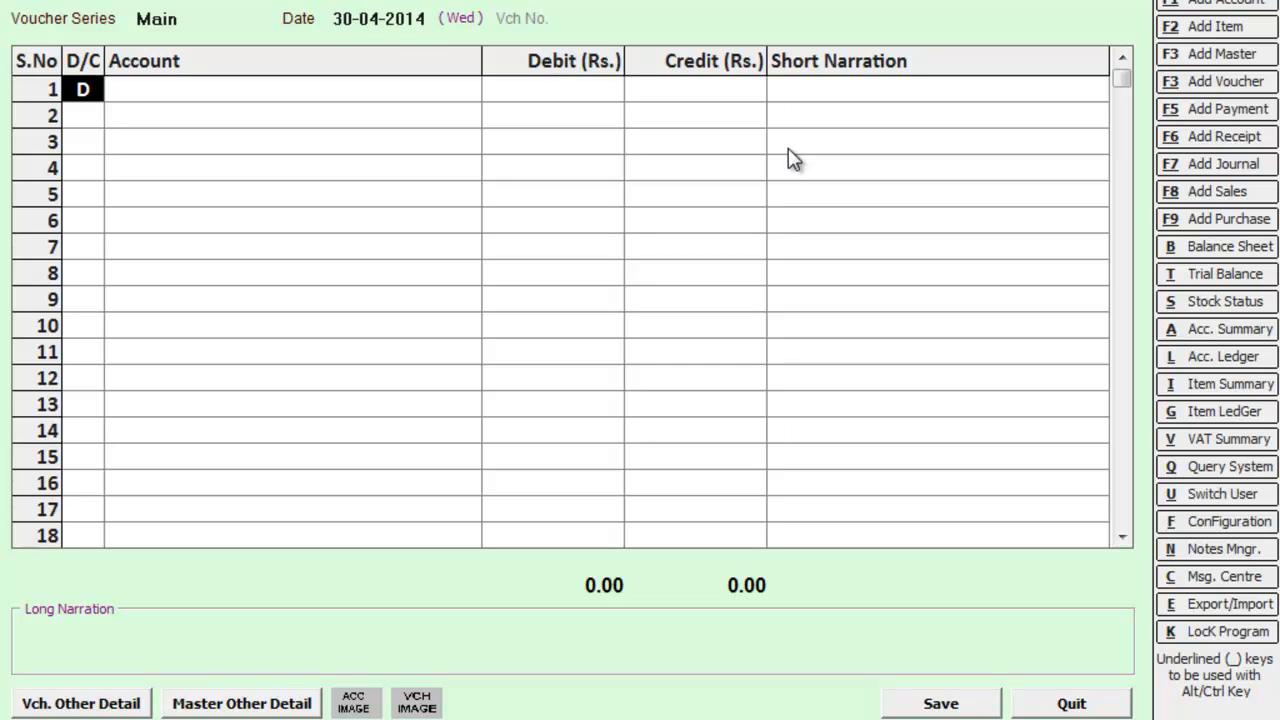
Step: Debit the VAT account with 21,250 on the first line of the journal voucher
key(Return)
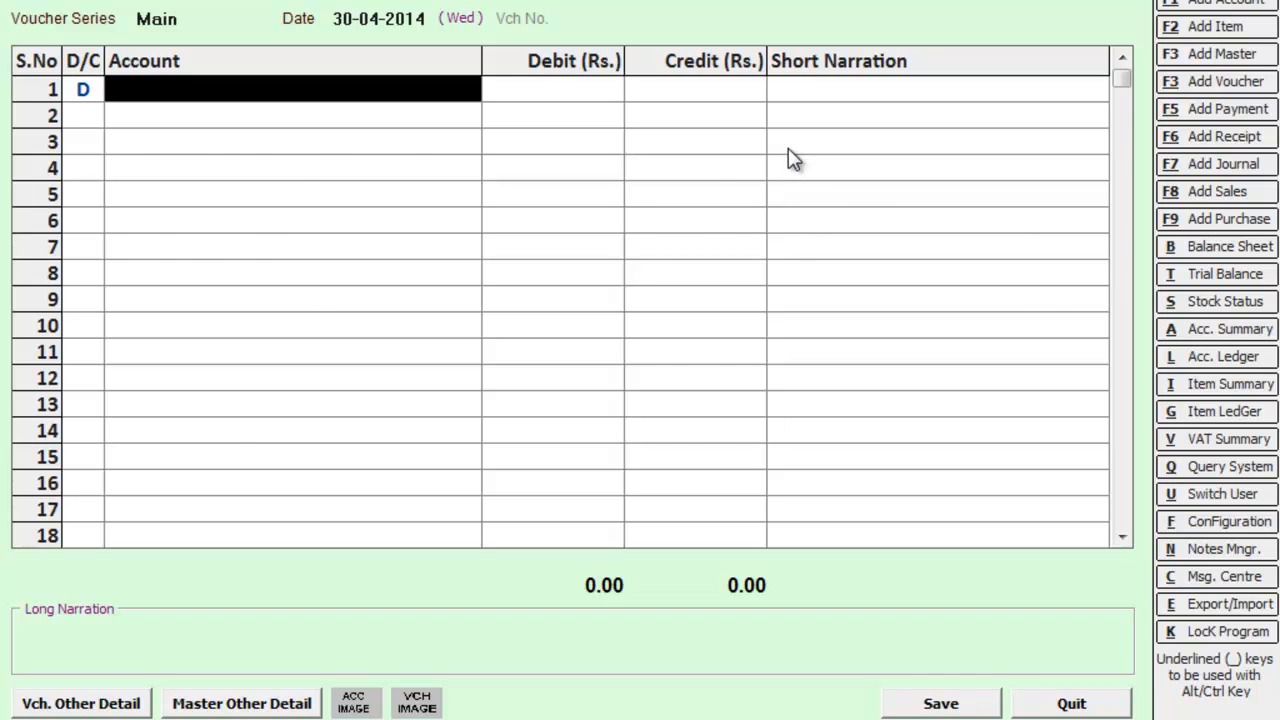
text(v)
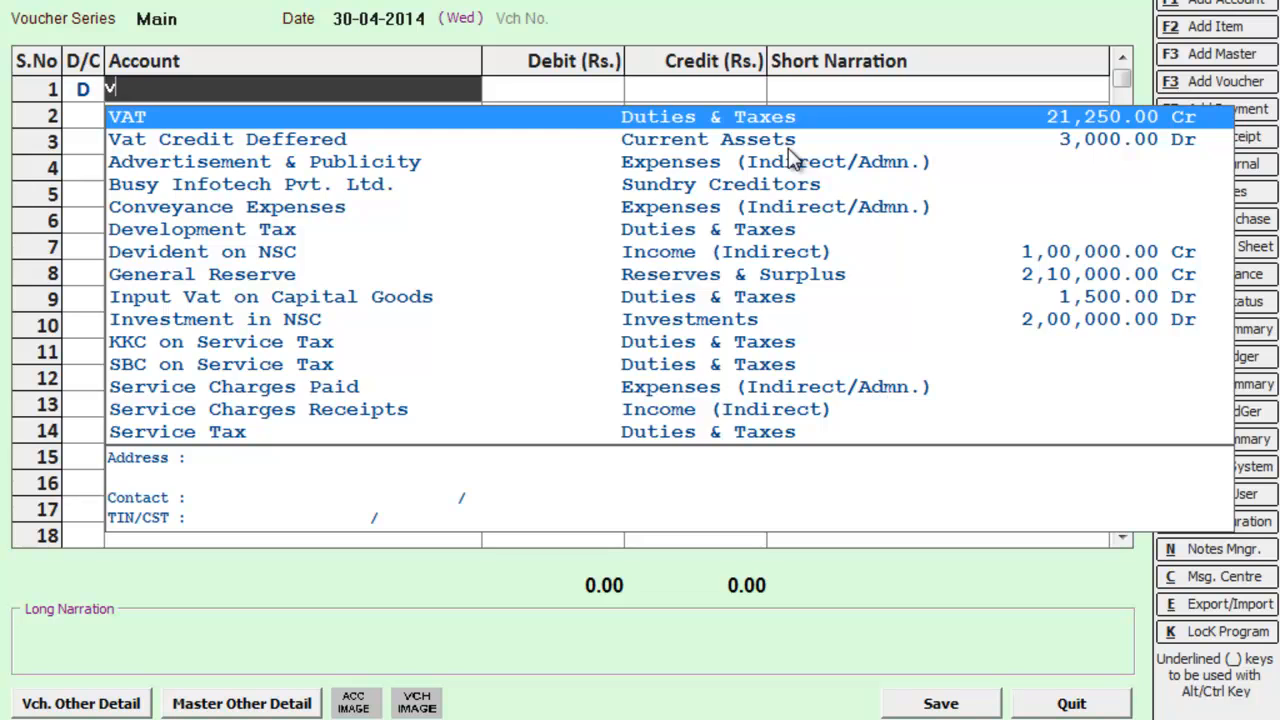
key(Return)
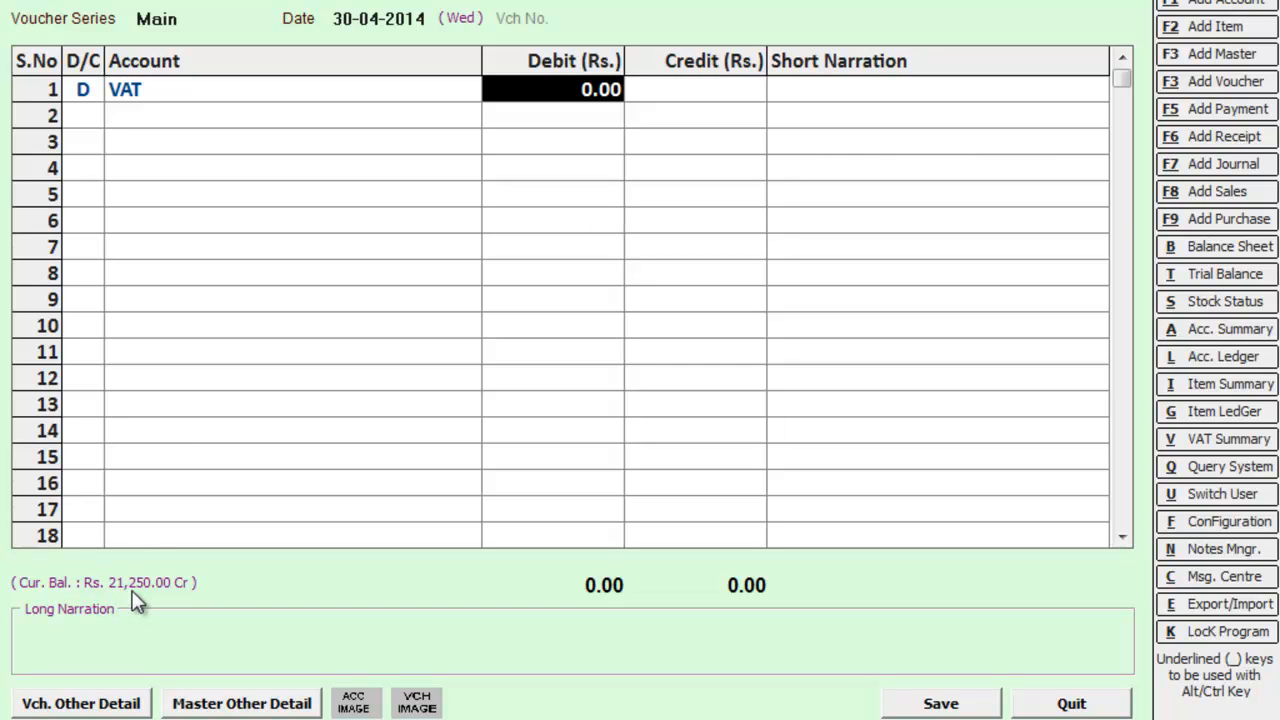
text(21250)
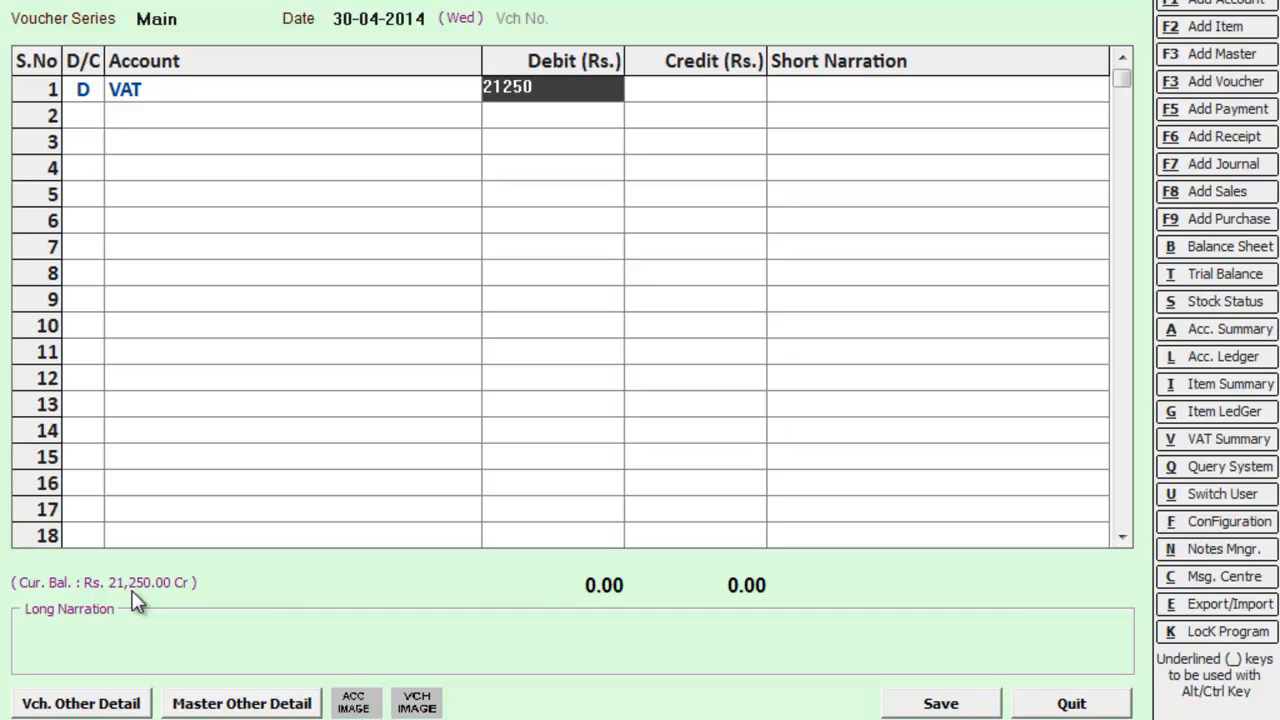
key(Return)
key(Return)
Step: Make the second journal line a debit to Central Sales Tax for 640
text(d)
key(Return)
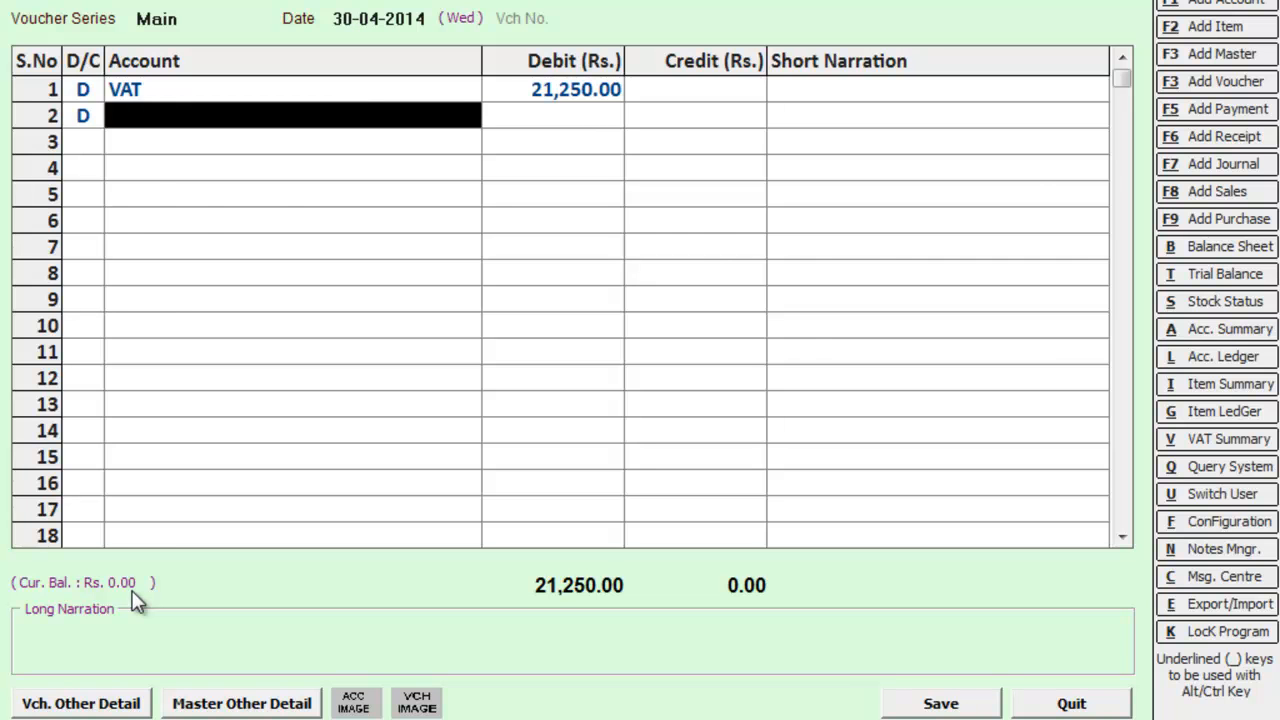
text(c)
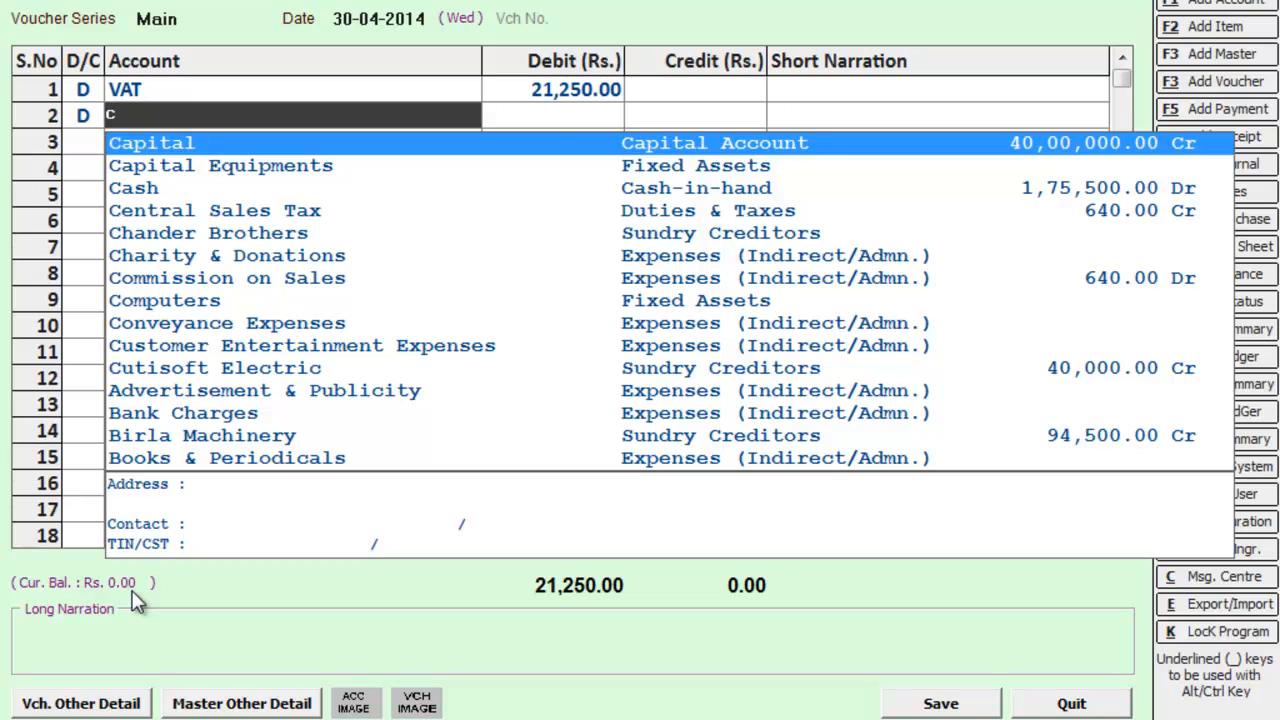
key(Down)
key(Down)
key(Down)
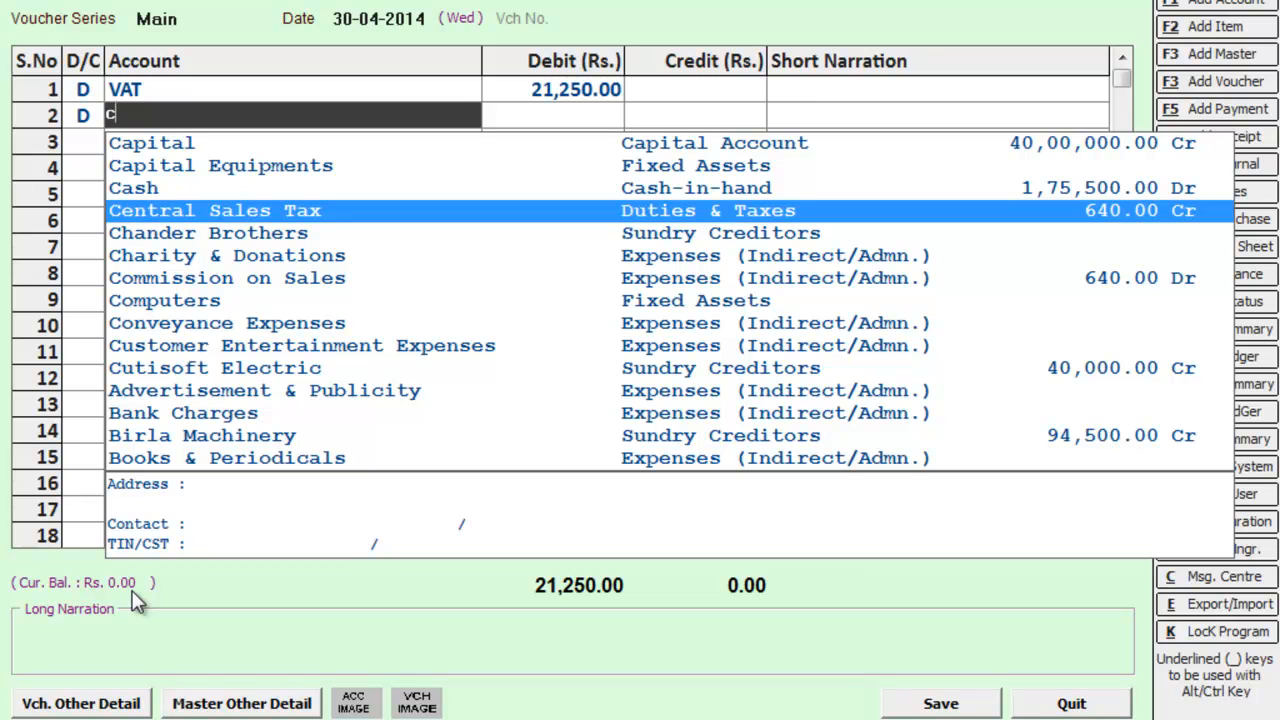
key(Return)
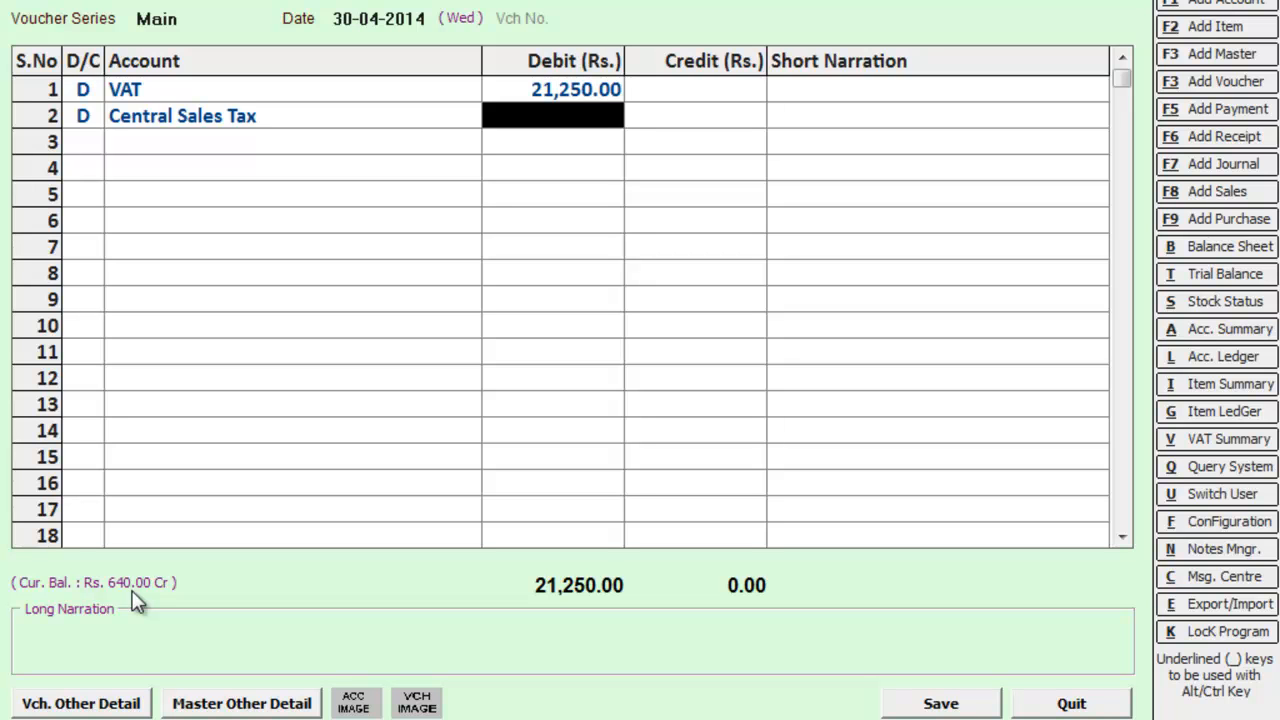
text(640)
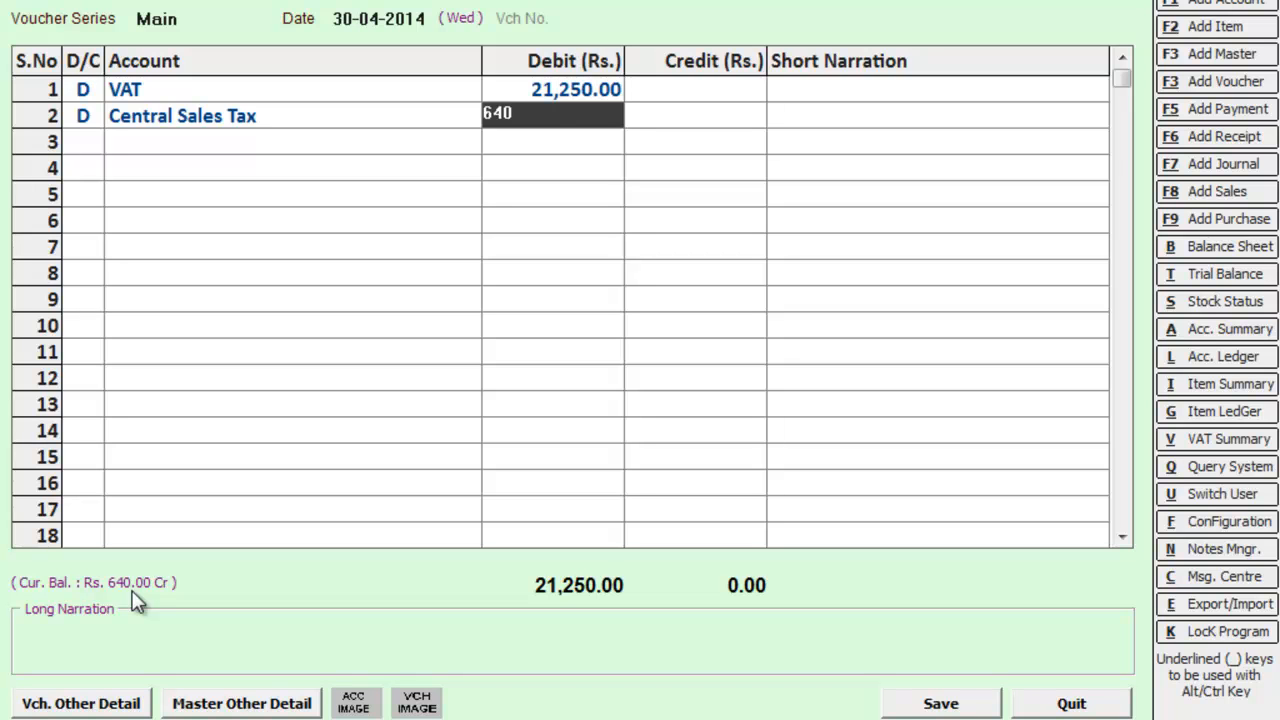
key(Return)
key(Return)
Step: Credit Input Vat on Capital Goods with 1,500 on the third line of the journal voucher
key(Return)
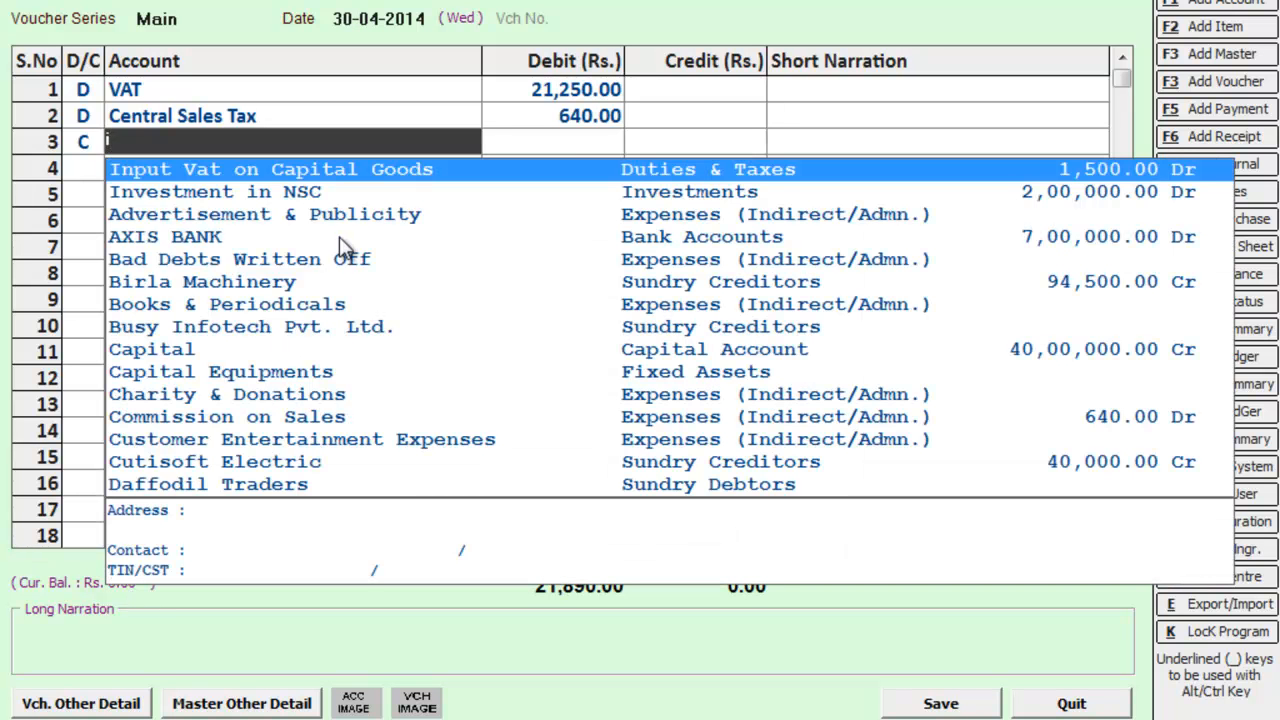
key(Return)
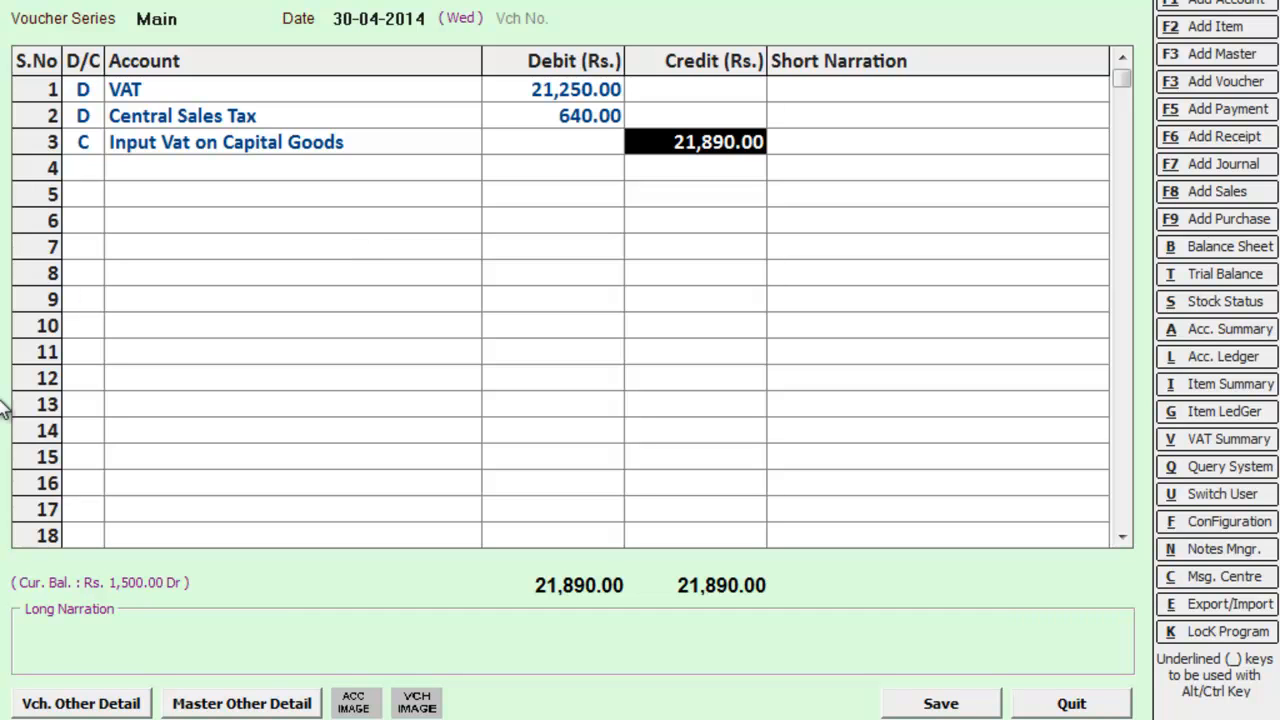
key(BackSpace)
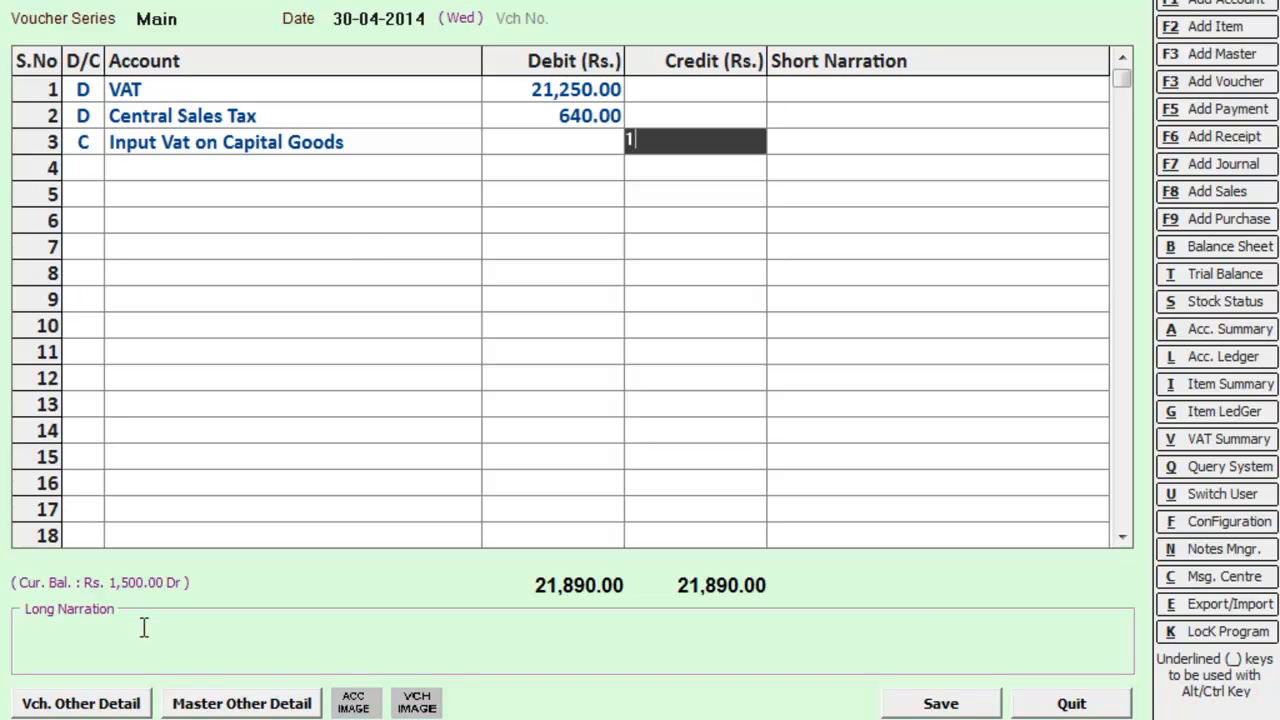
text(1500)
key(Return)
key(Return)
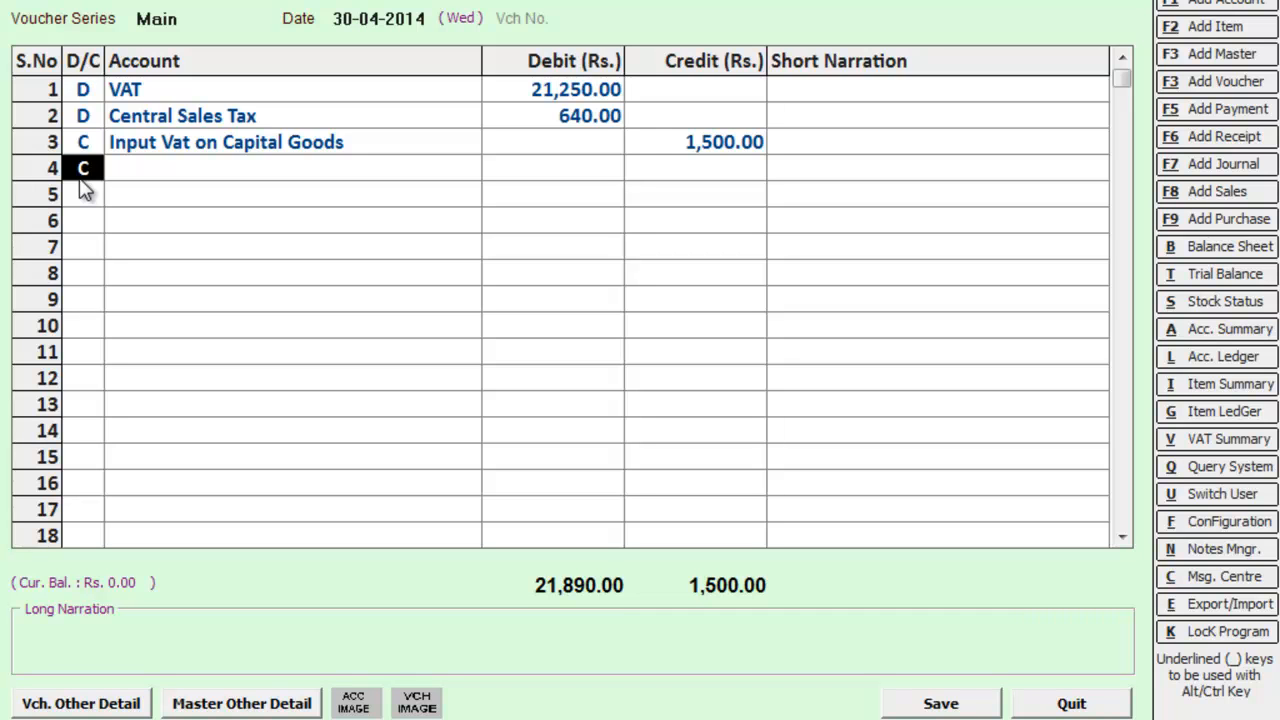
Step: From the fourth, credit line of the journal voucher, start a new account with Vat Payable as its name and print name
key(Return)
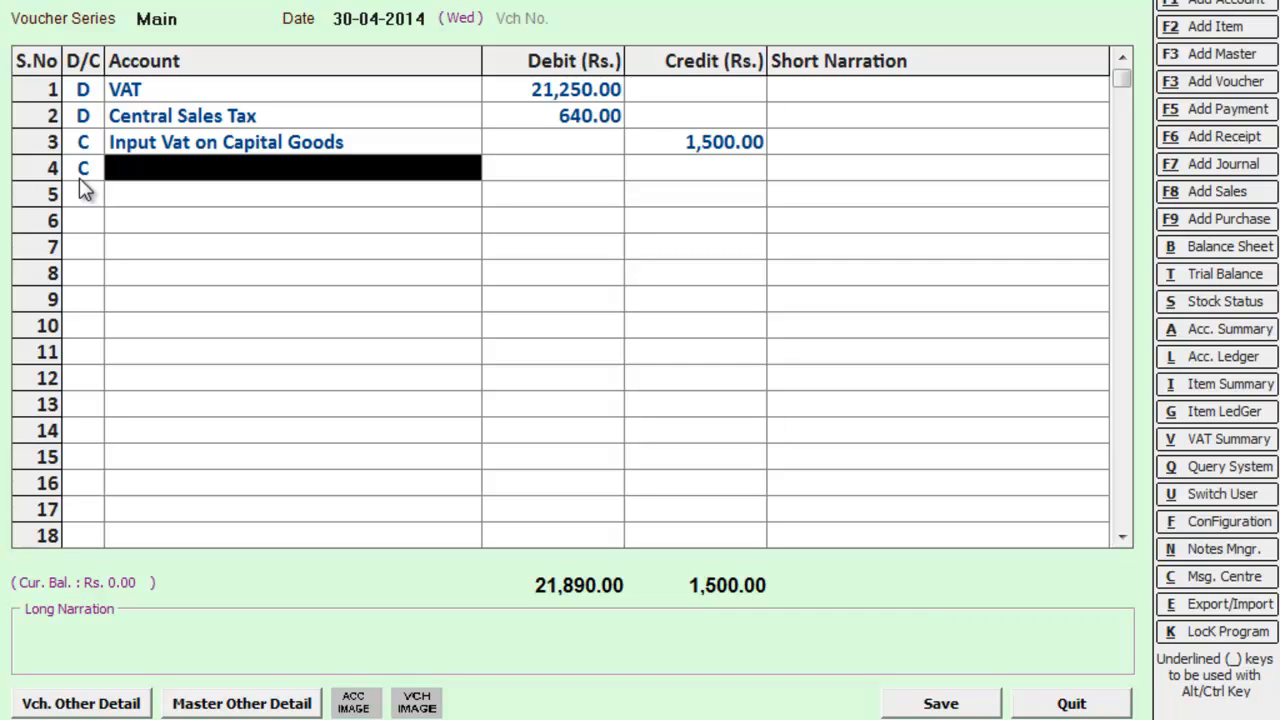
key(F1)
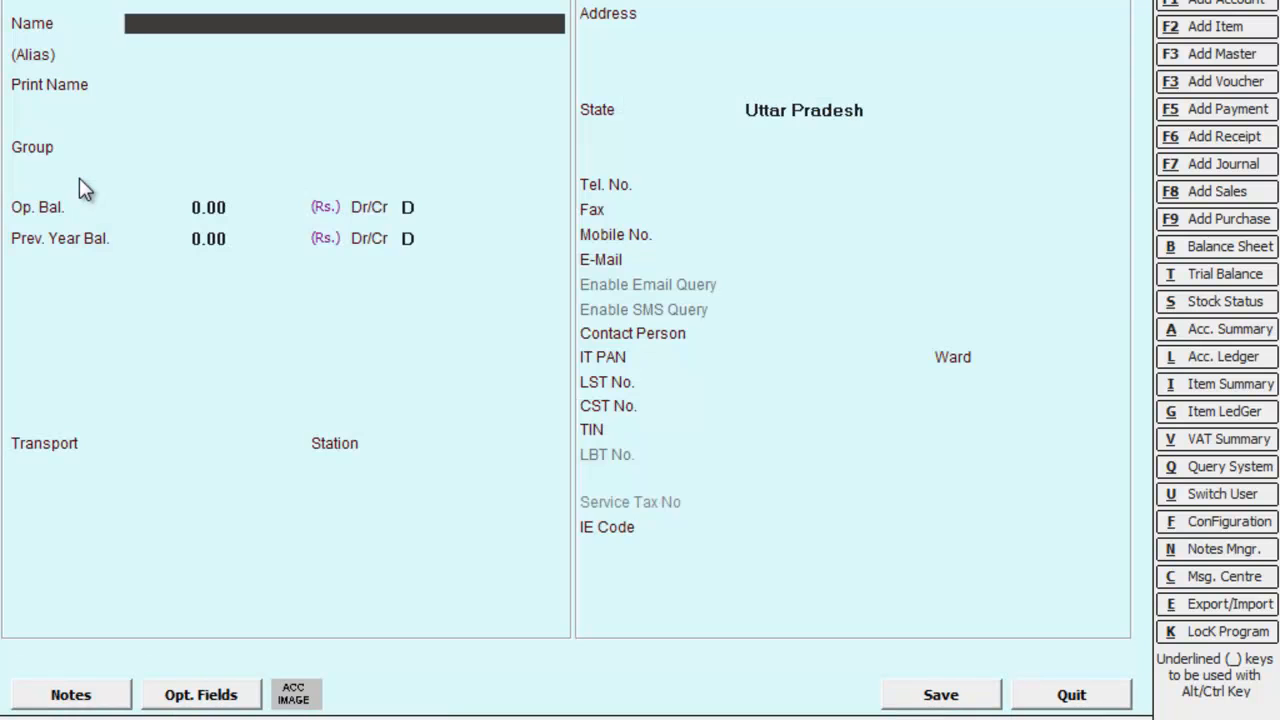
text(vat payap)
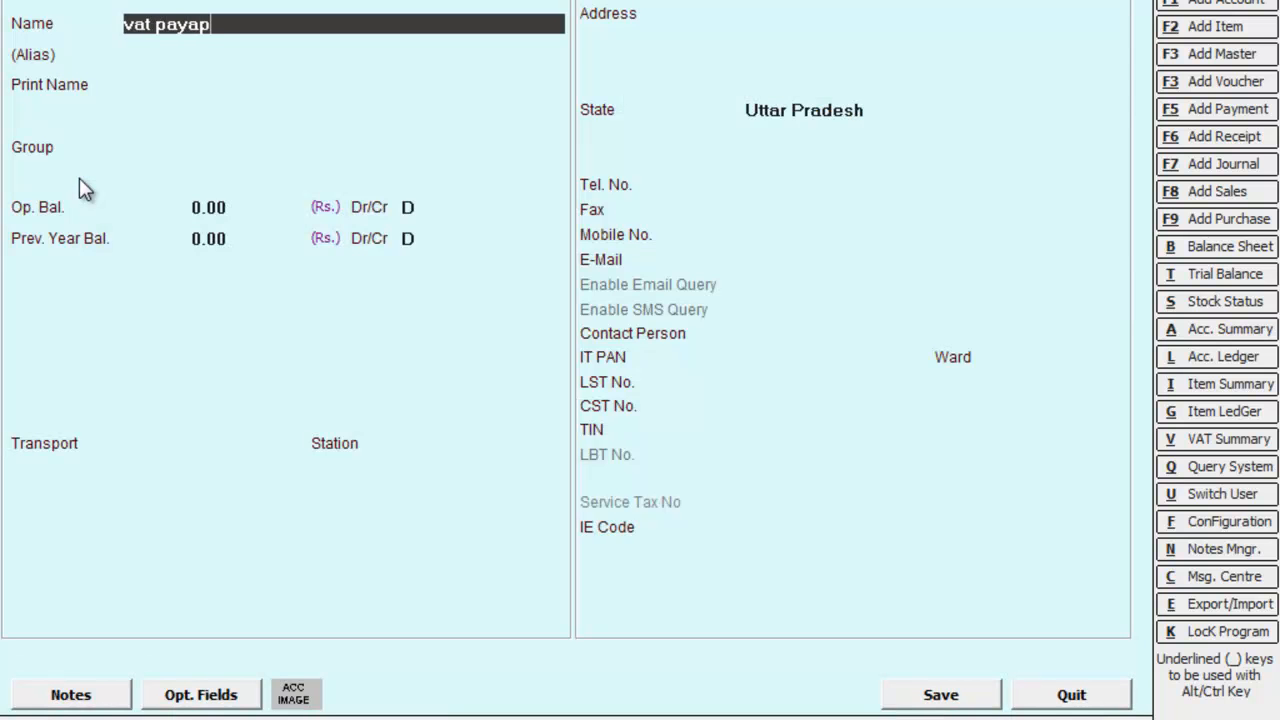
key(BackSpace)
text(ble)
key(Return)
key(Return)
key(Return)
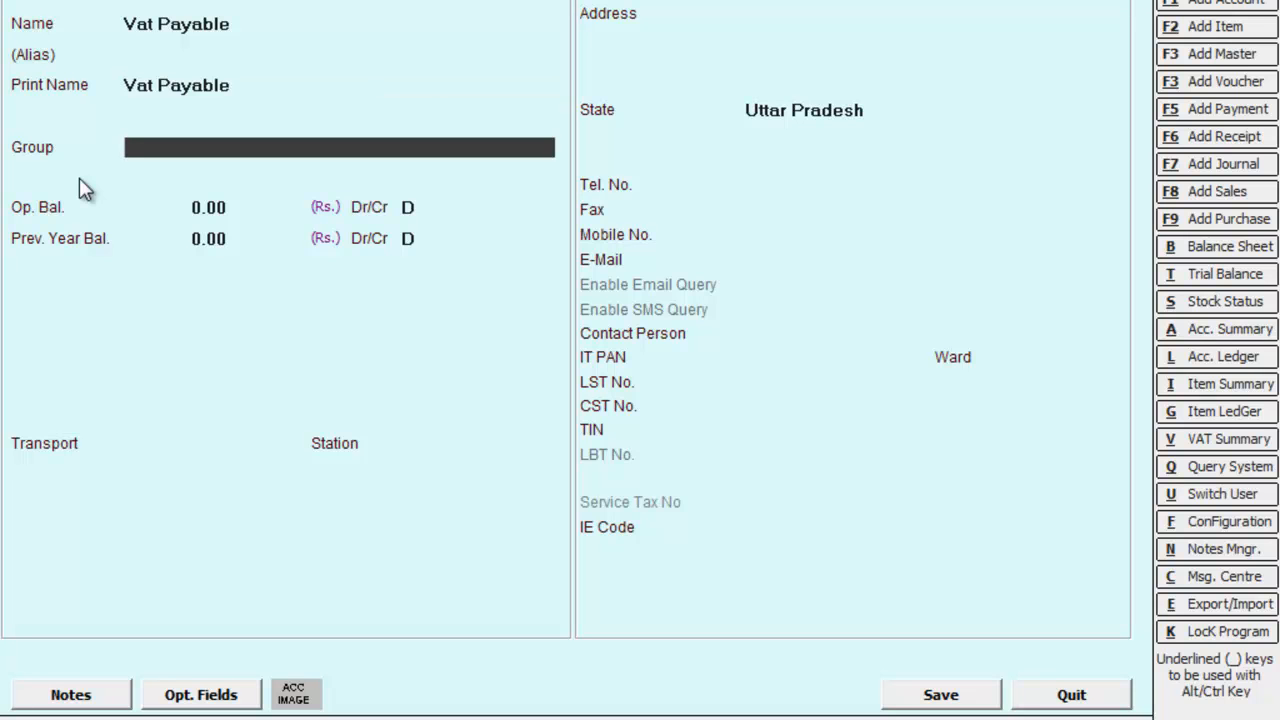
Step: Assign the Vat Payable account to the Current Liabilities group, keep its balances at 0.00 credit and save it
text(c)
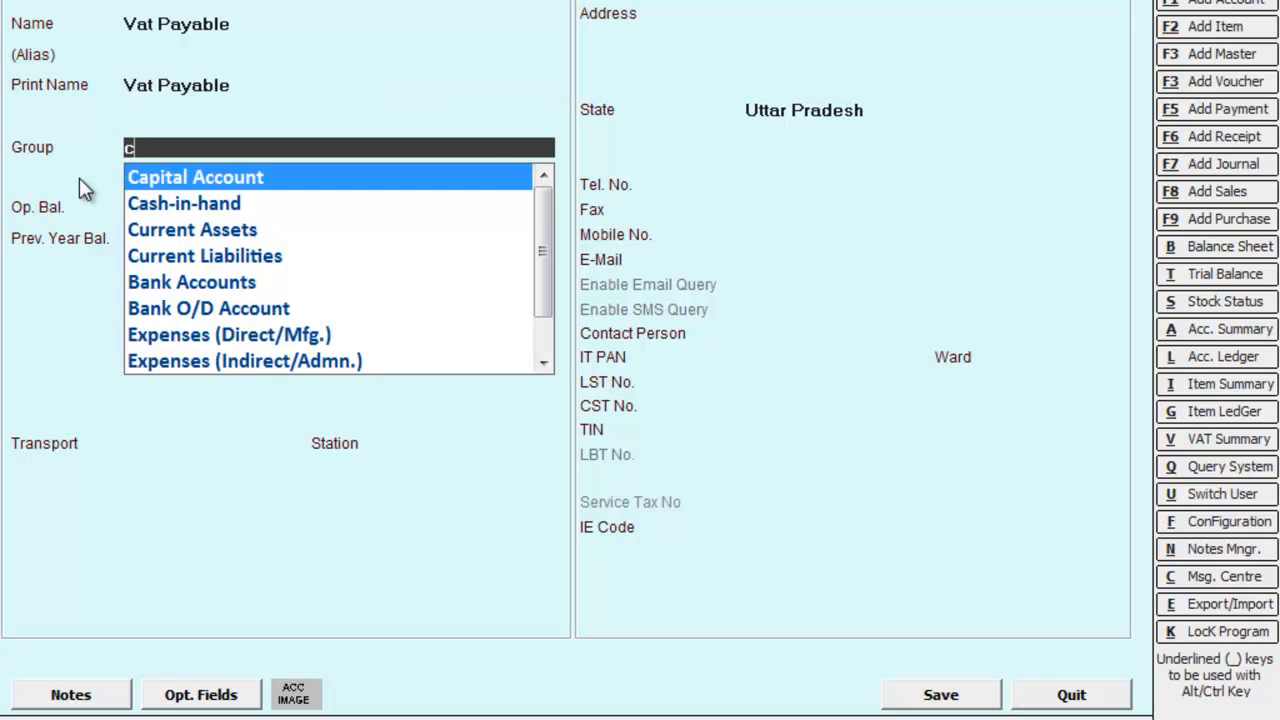
key(Down)
key(Down)
key(Down)
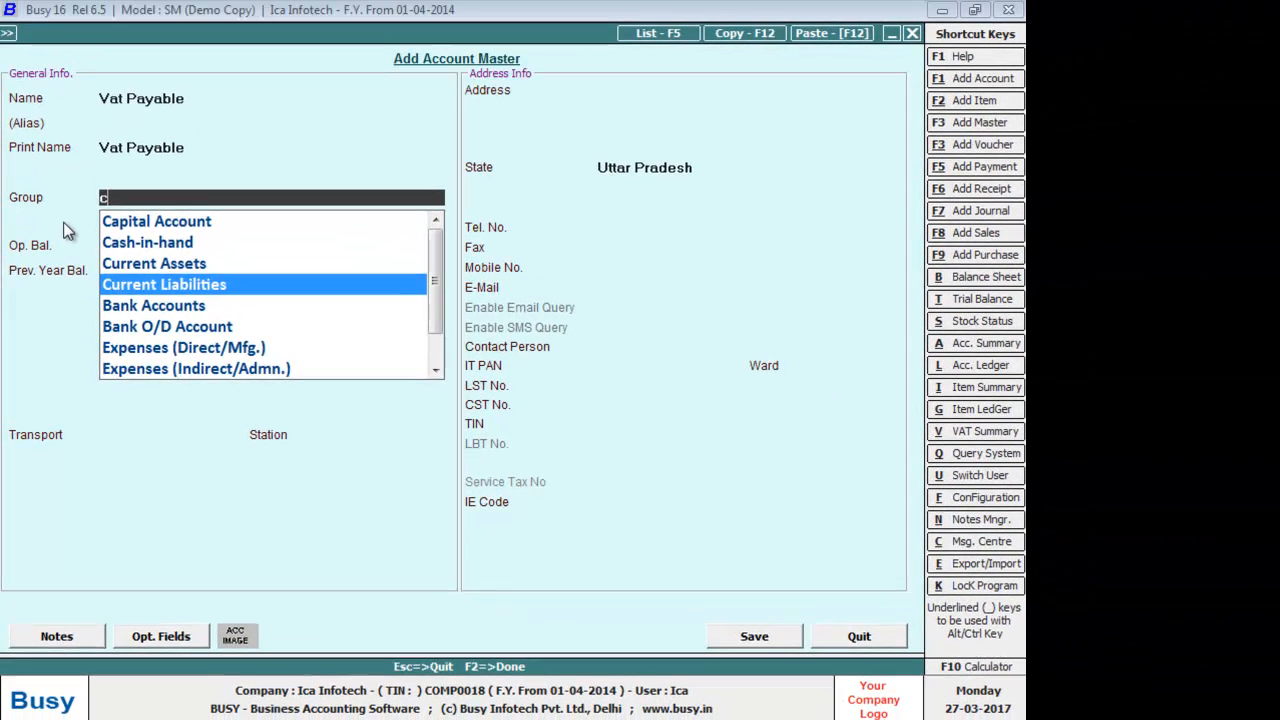
key(Return)
key(Return)
key(Return)
key(Return)
key(Return)
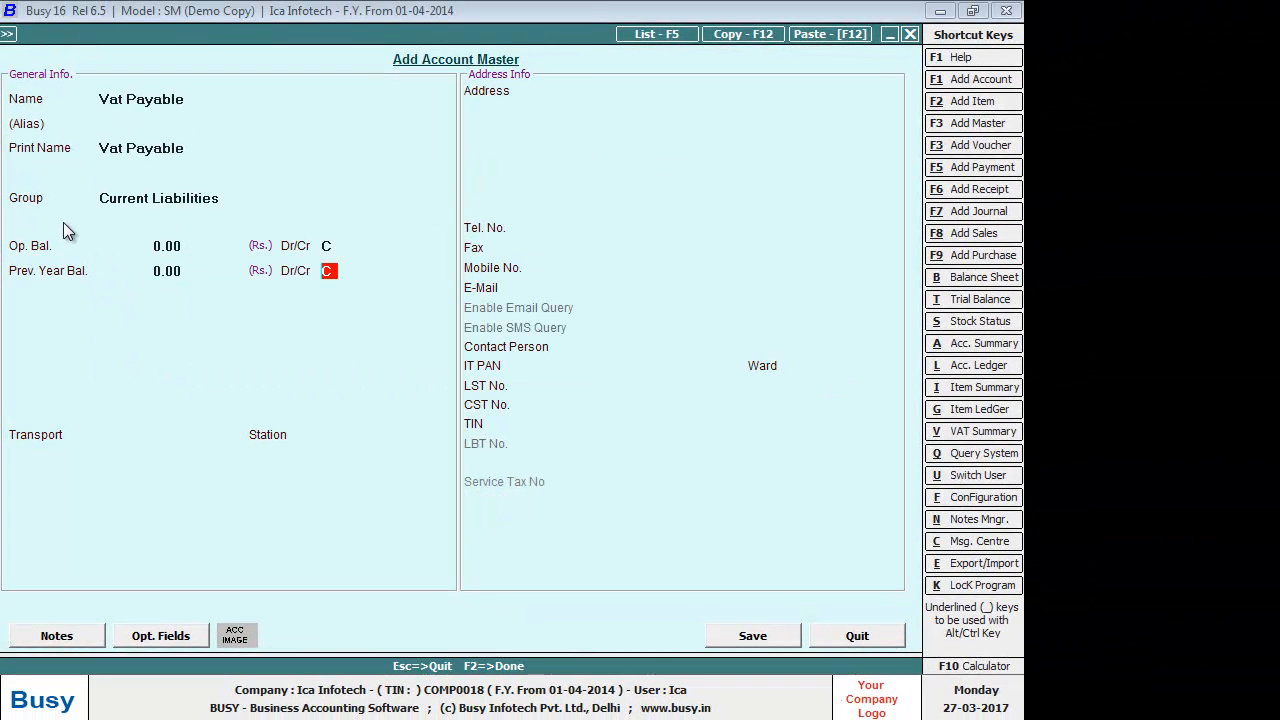
key(Return)
key(Return)
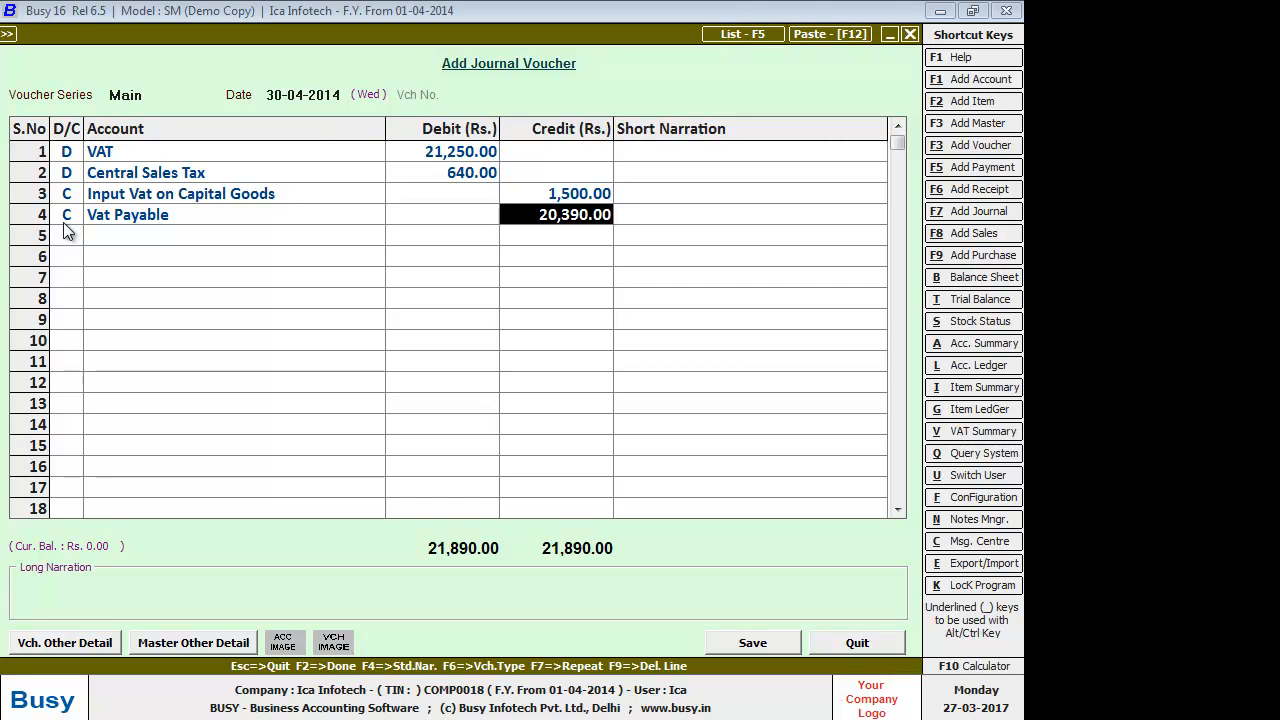
Step: Credit Vat Payable with 20,390 on the fourth line and submit the journal voucher for saving
key(Return)
key(Return)
key(Return)
key(Return)
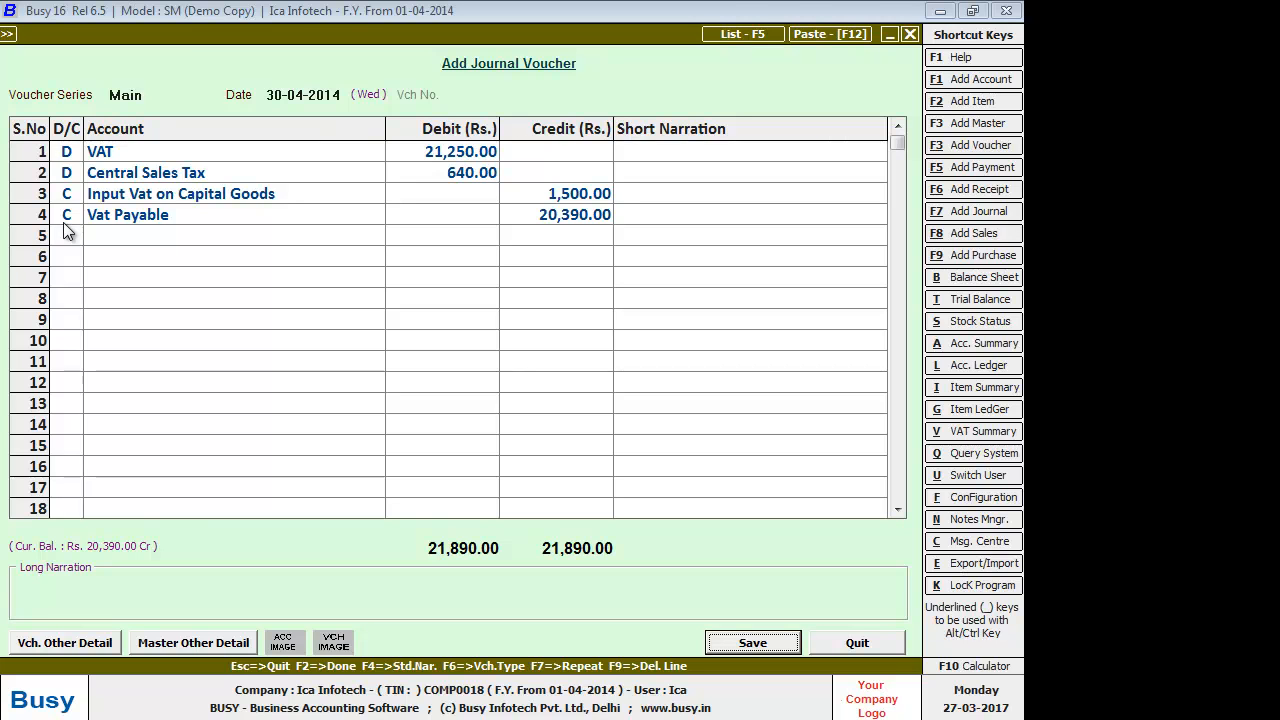
key(Return)
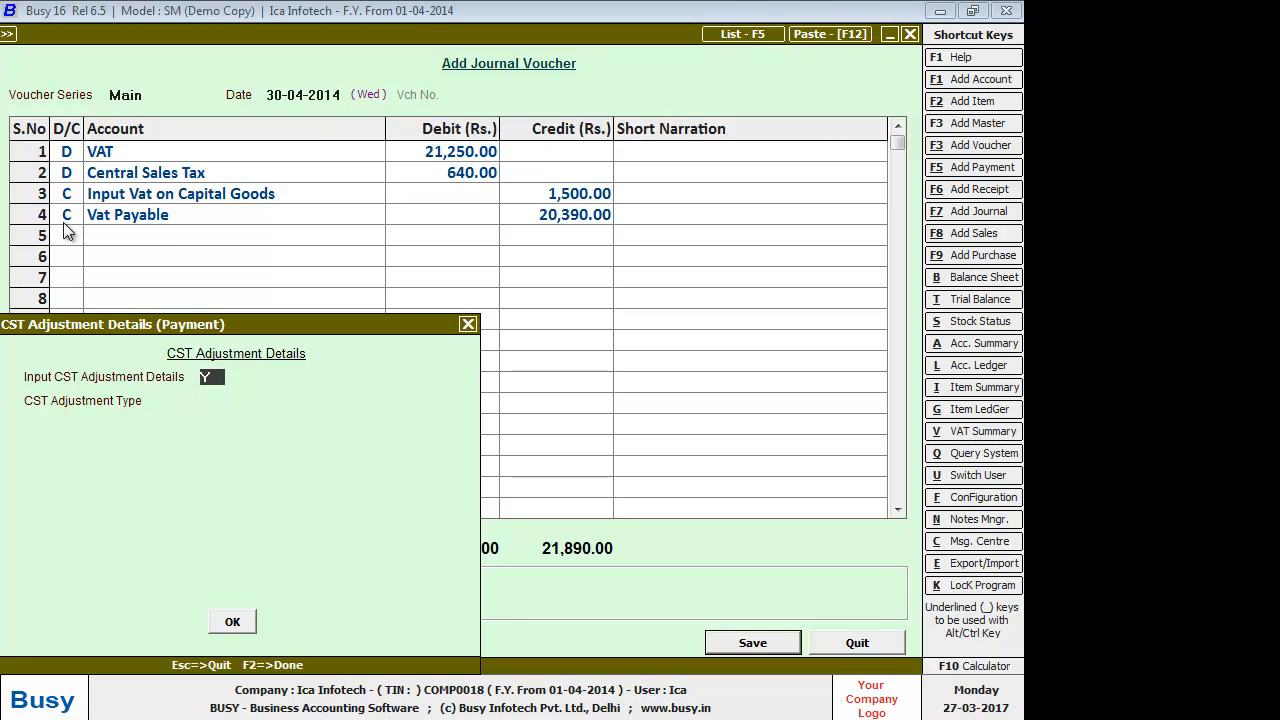
Step: Record the CST adjustment as a CST Payment of 640 dated 30-04-2014, and decline printing the Form-I challan
key(Return)
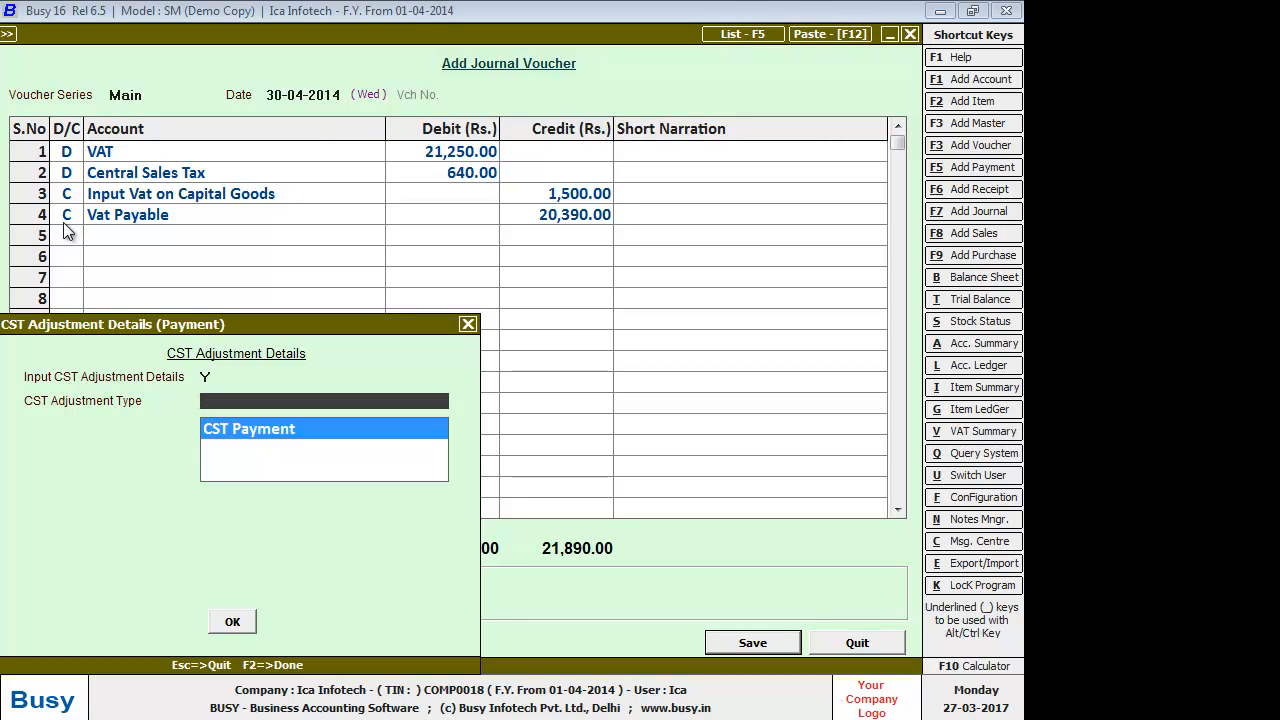
key(Return)
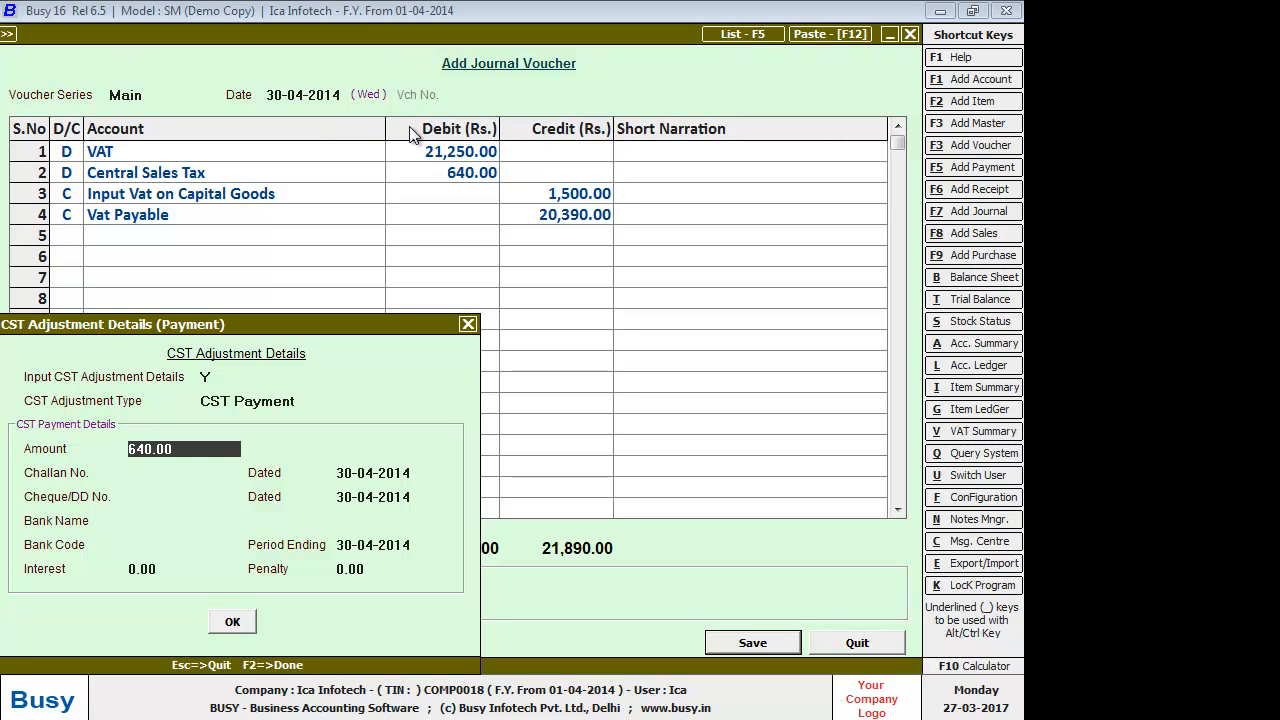
key(Return)
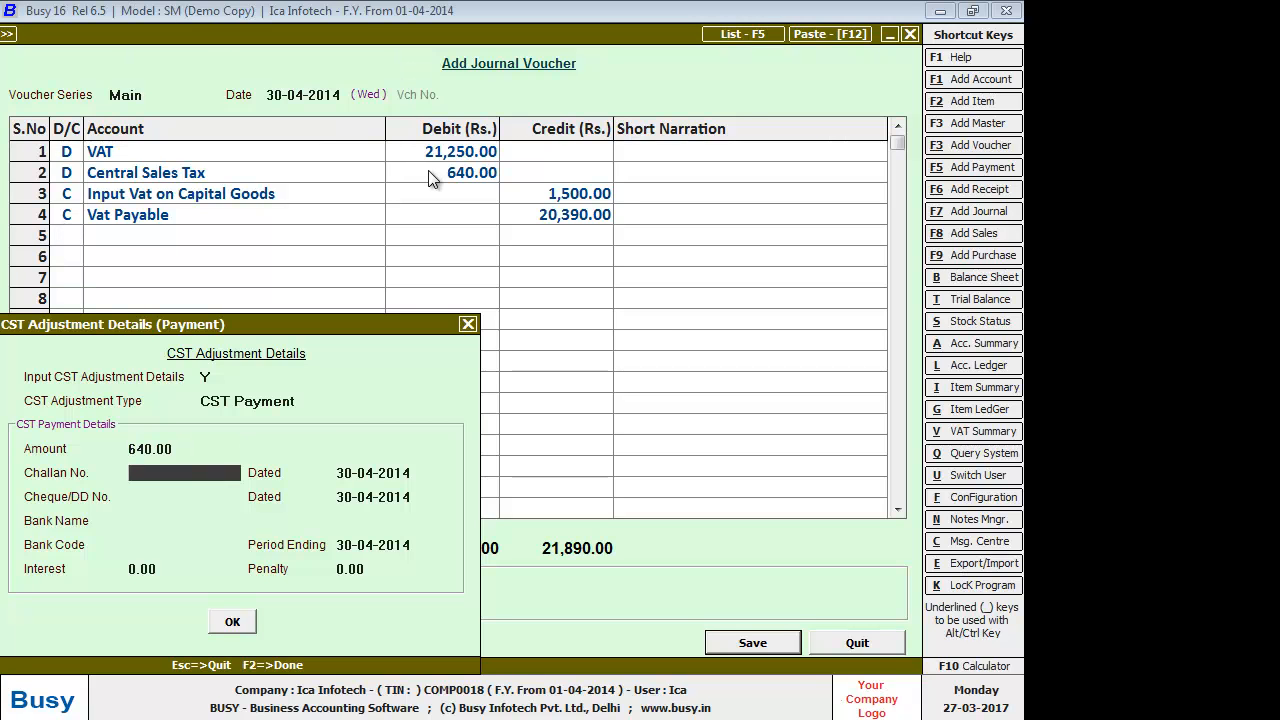
key(Return)
key(Return)
key(Return)
key(Return)
key(Return)
key(Return)
key(Return)
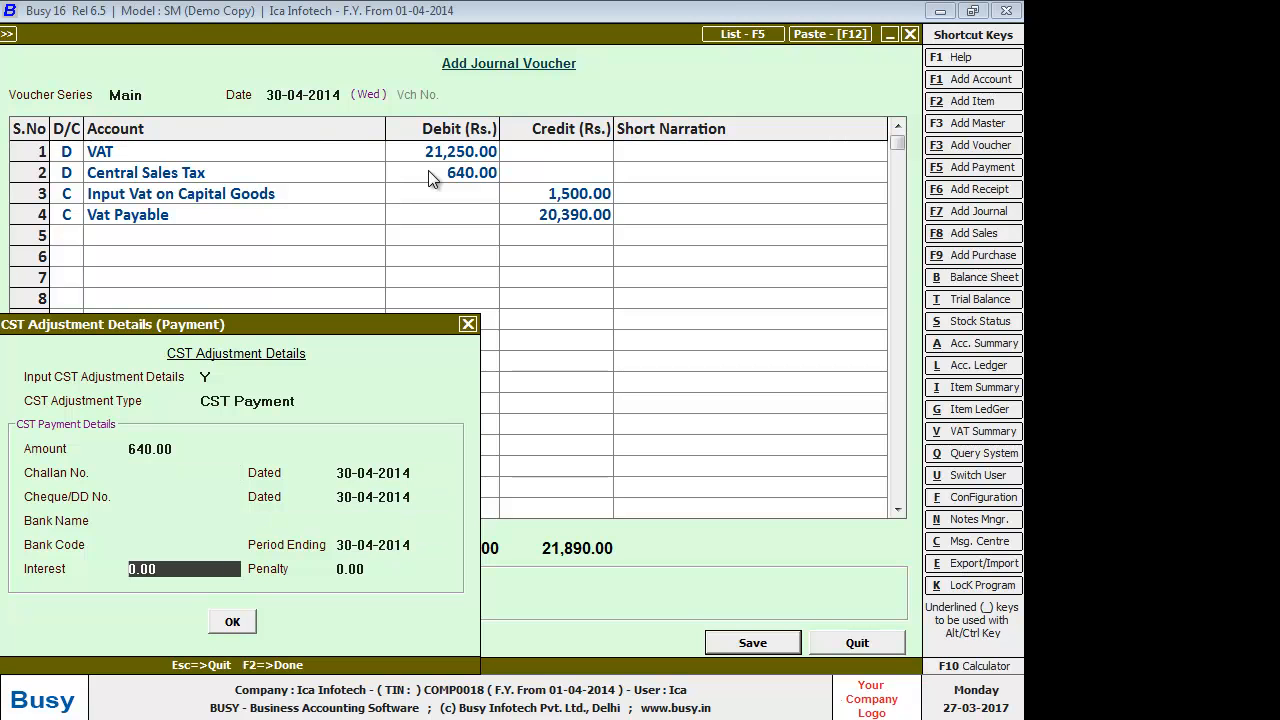
key(Return)
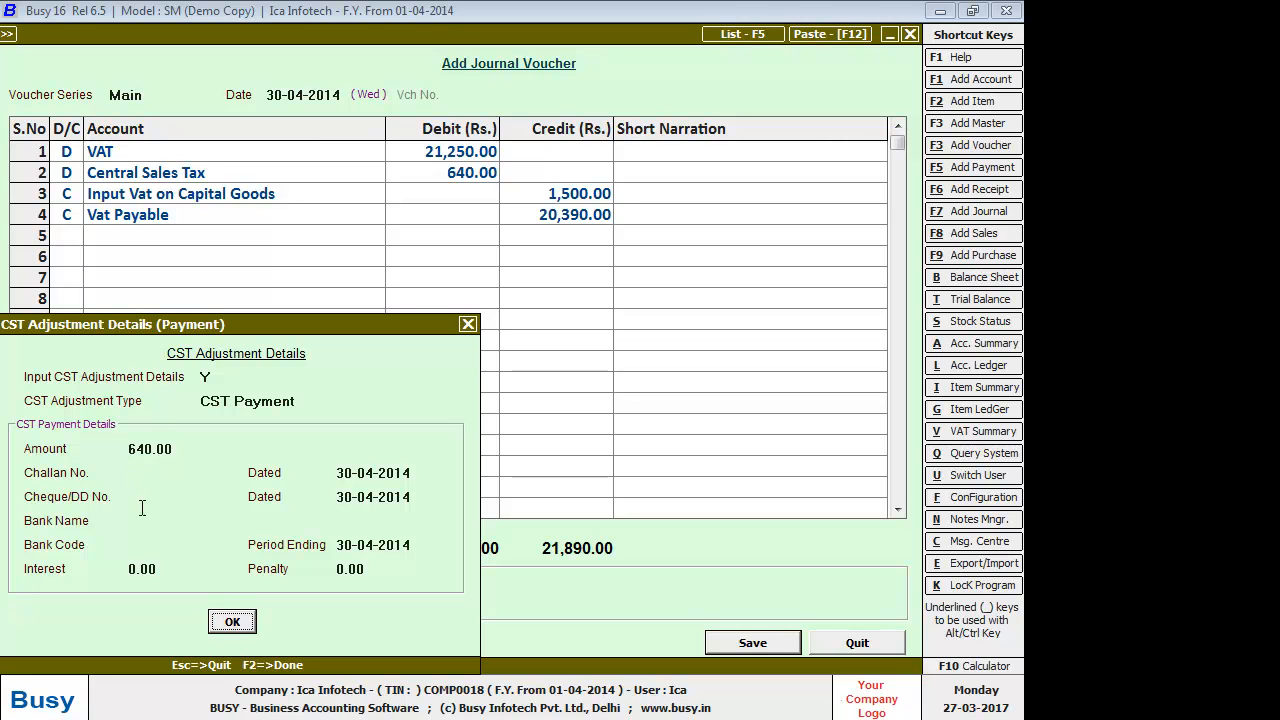
click(233, 623)
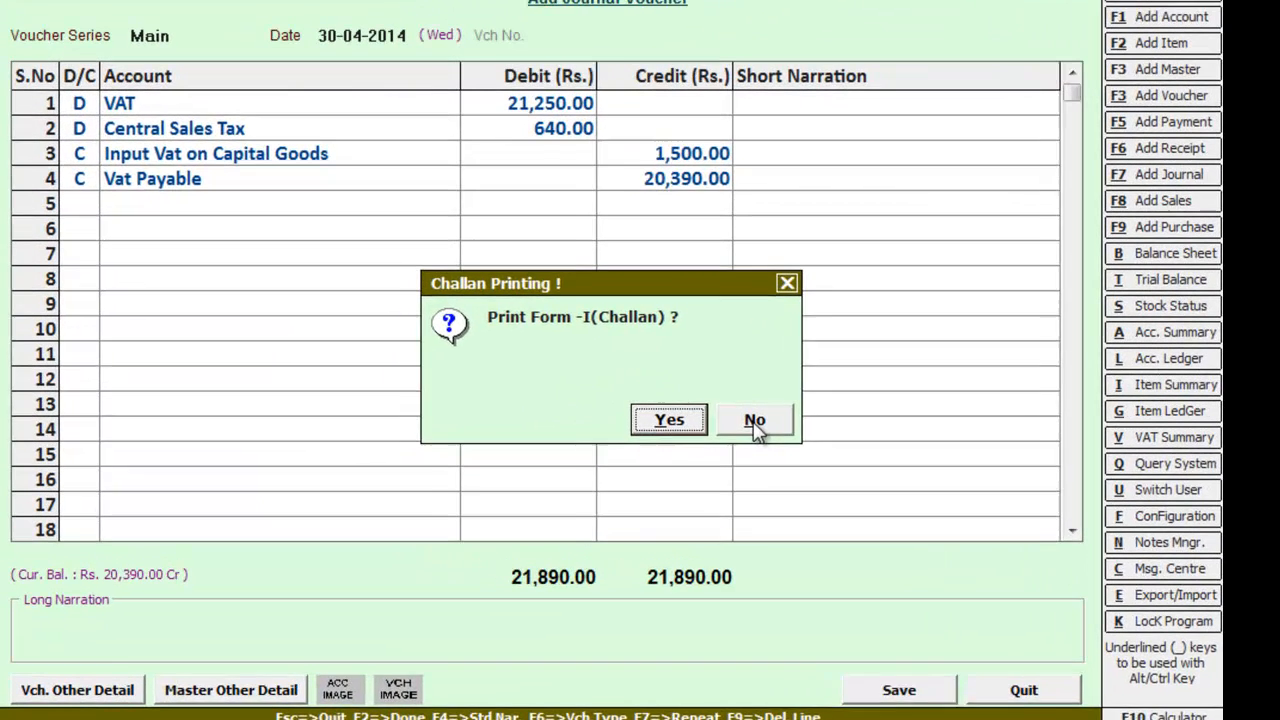
click(755, 421)
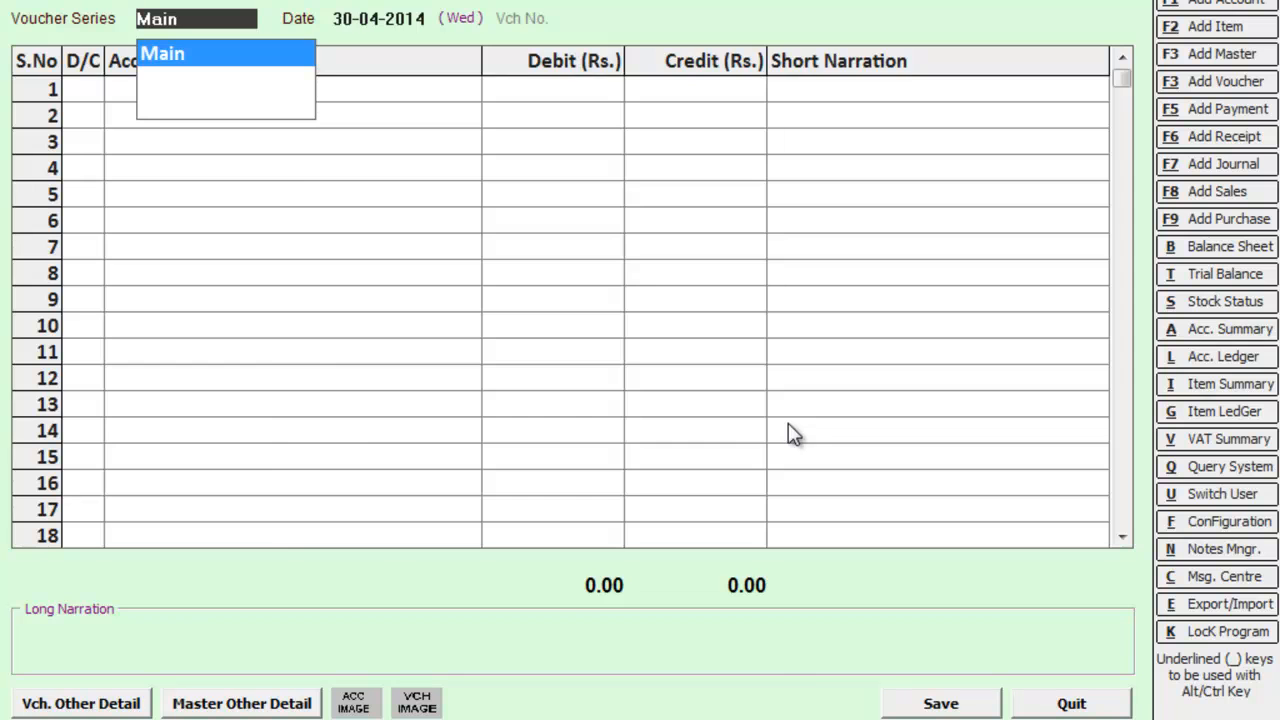
Step: Leave journal voucher entry and open a new payment voucher
key(Escape)
key(Escape)
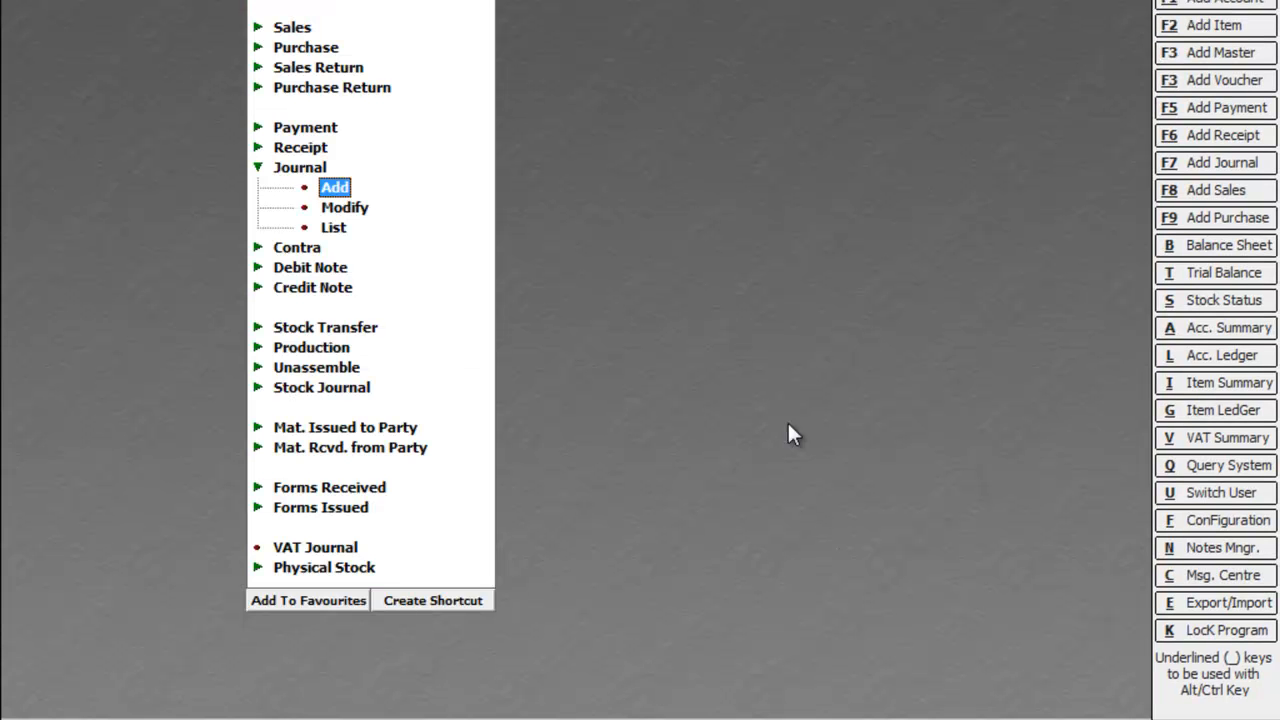
key(Down)
key(Down)
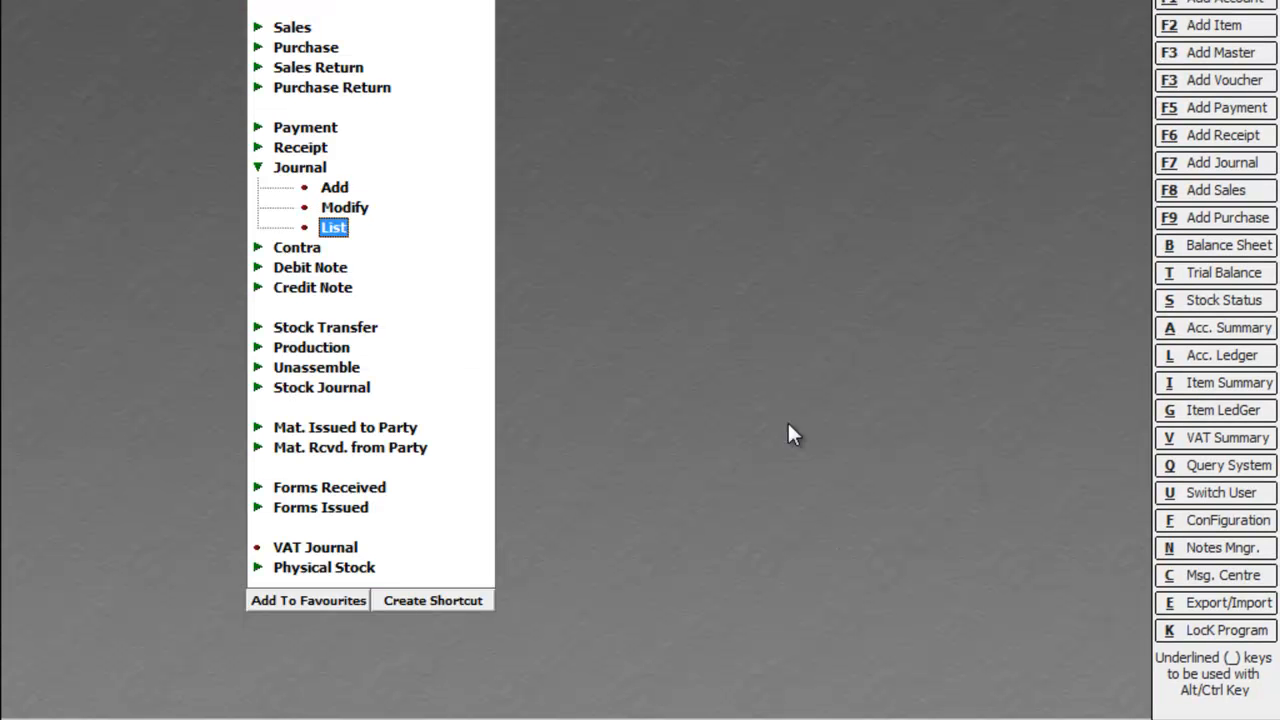
key(Up)
key(Up)
key(Up)
key(Up)
key(Up)
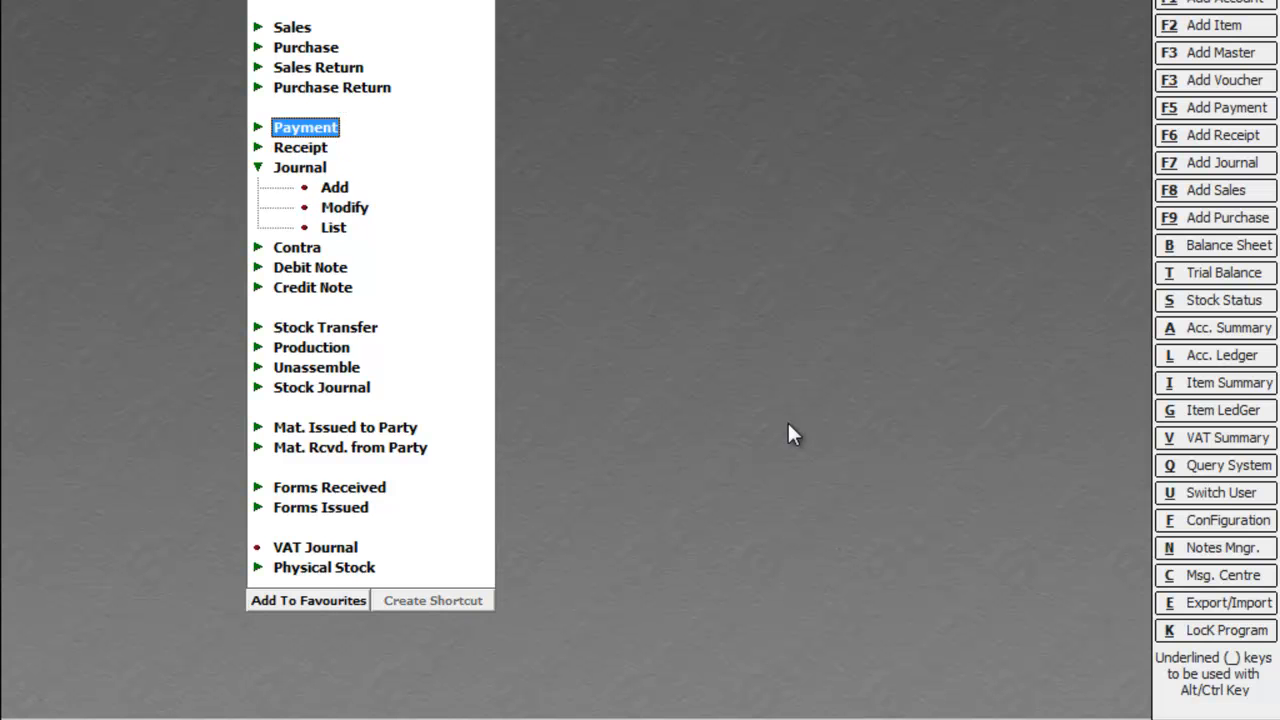
key(Right)
key(Return)
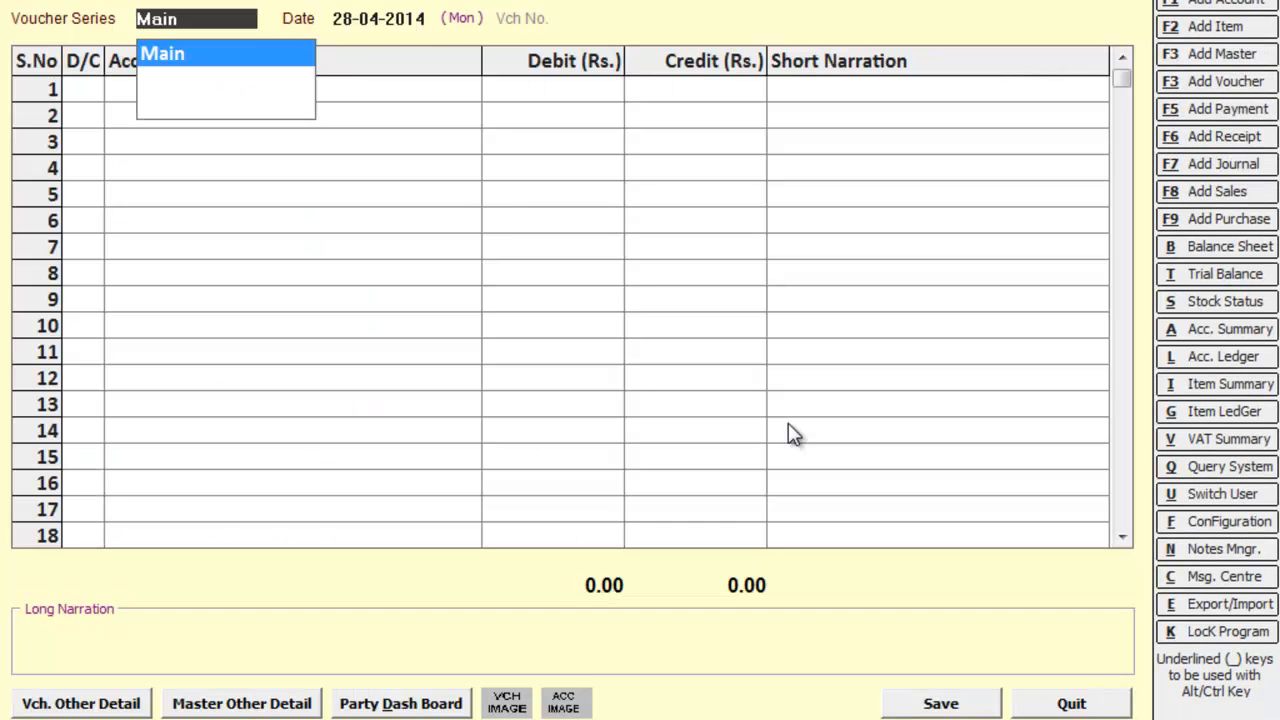
Step: Keep the Main voucher series and date the payment voucher 30-04-2014
key(Return)
text(3)
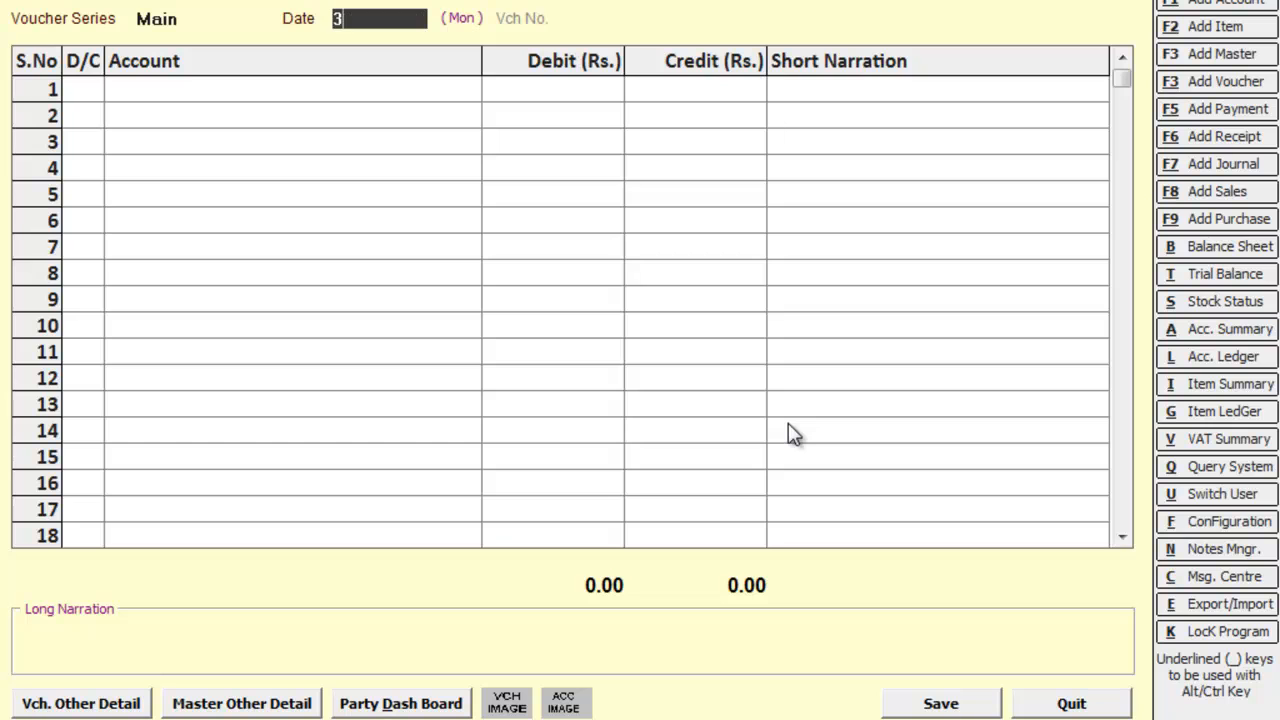
text(0-04)
key(Return)
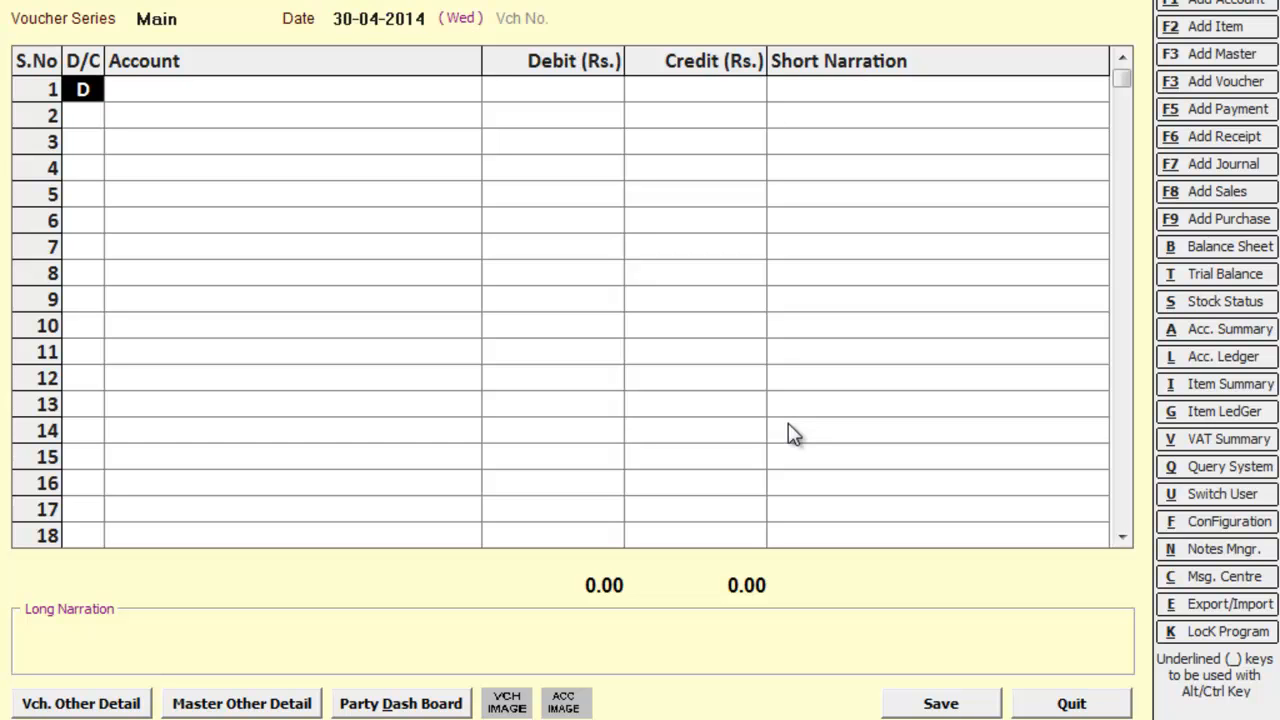
Step: Debit Vat Payable with 20,390 on the first line of the payment voucher
key(Return)
text(v)
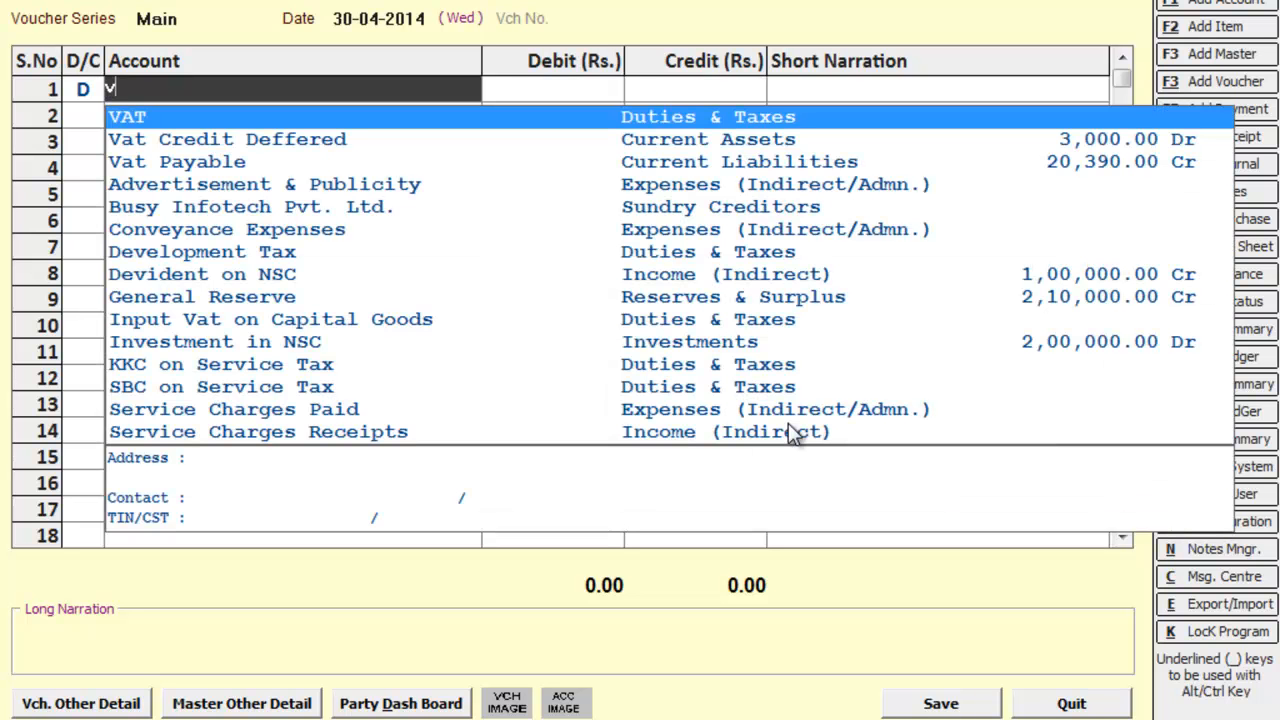
key(Down)
key(Down)
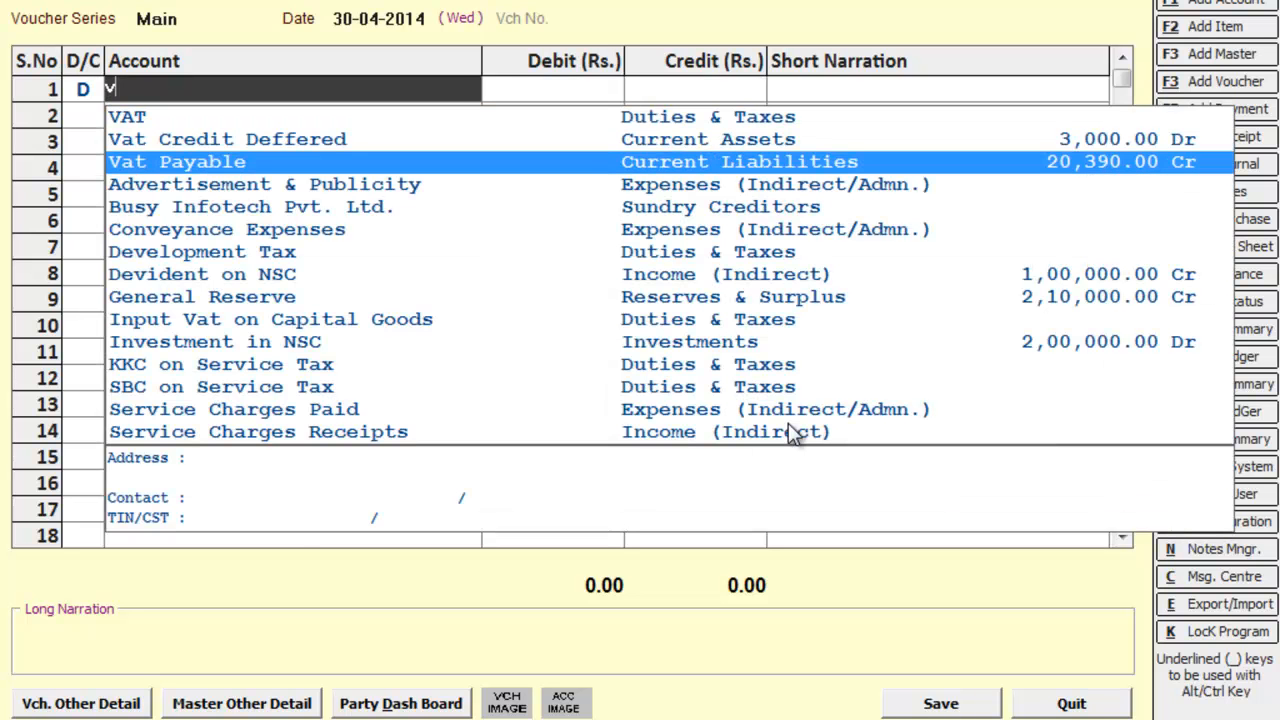
key(Return)
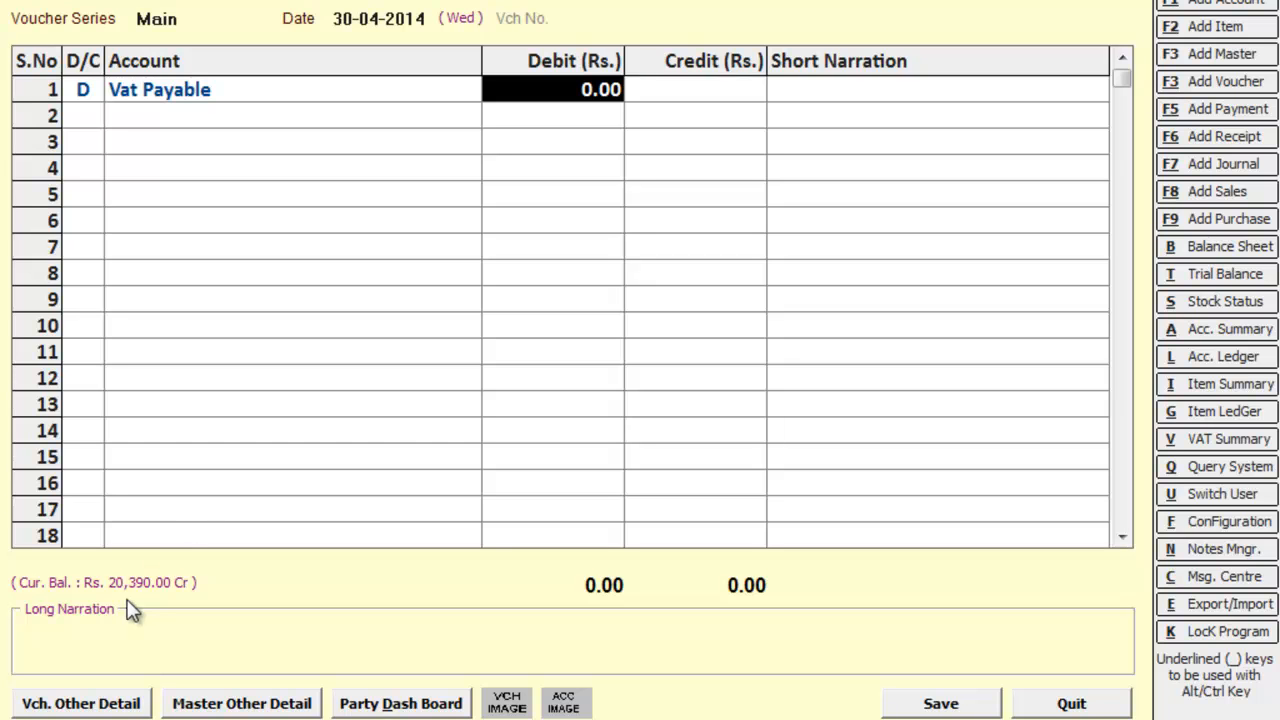
click(475, 348)
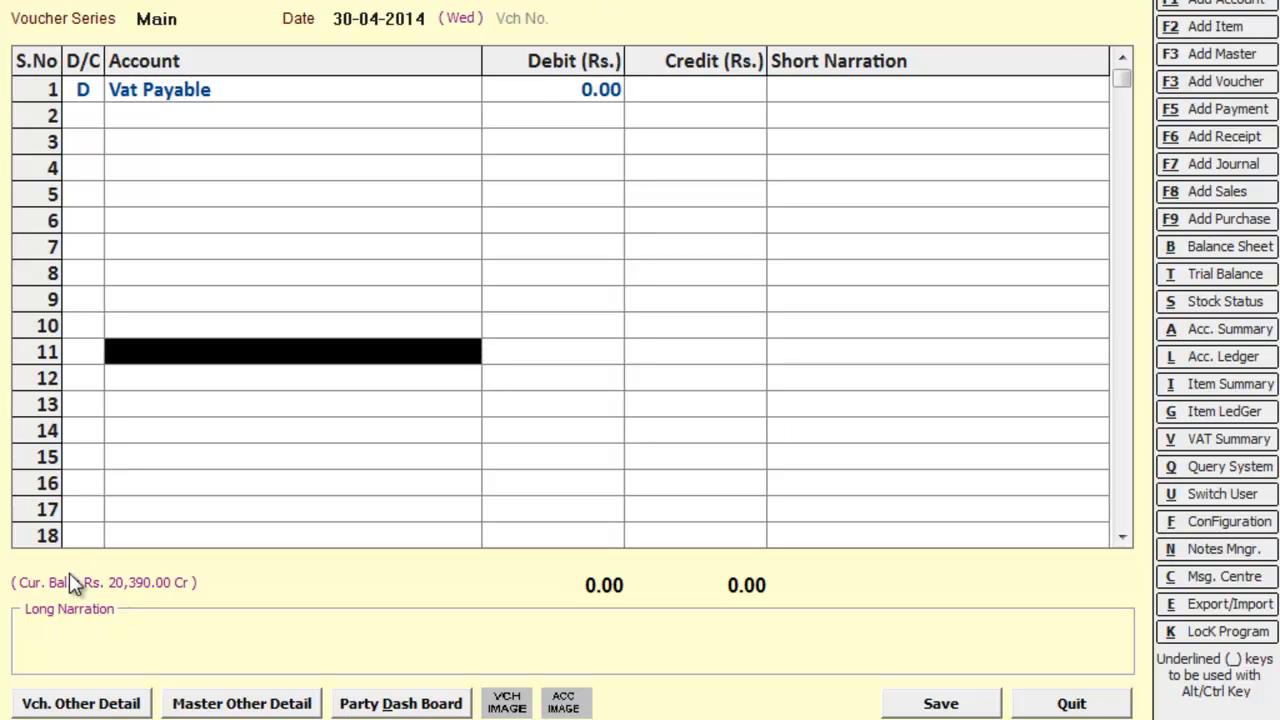
click(565, 98)
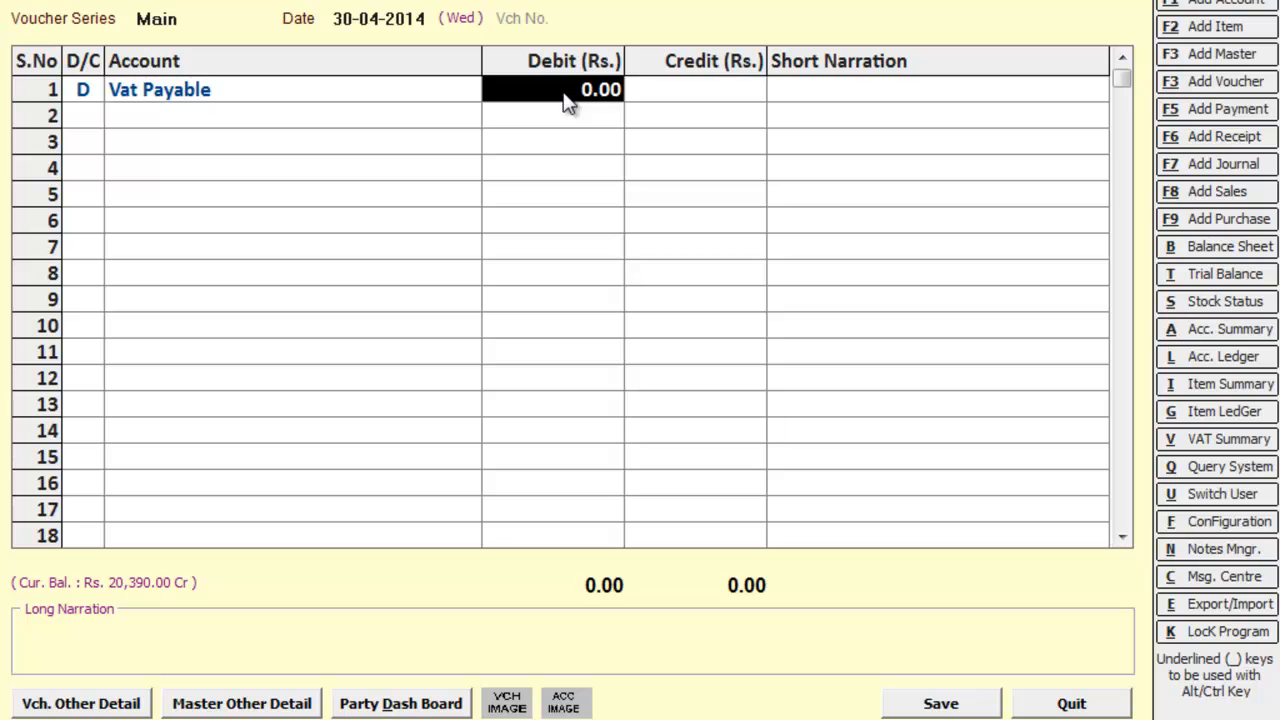
text(20390)
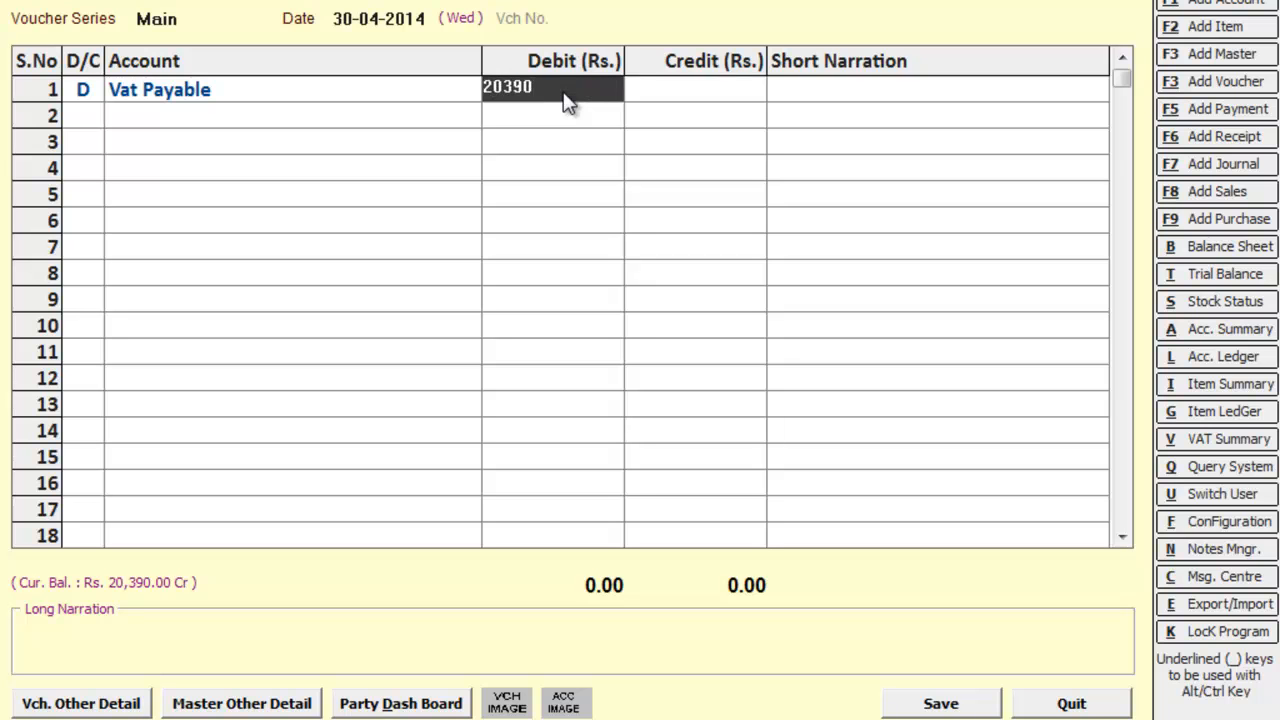
key(Return)
Step: Credit HDFC Bank with the balancing amount on the second line and save the payment voucher
key(Return)
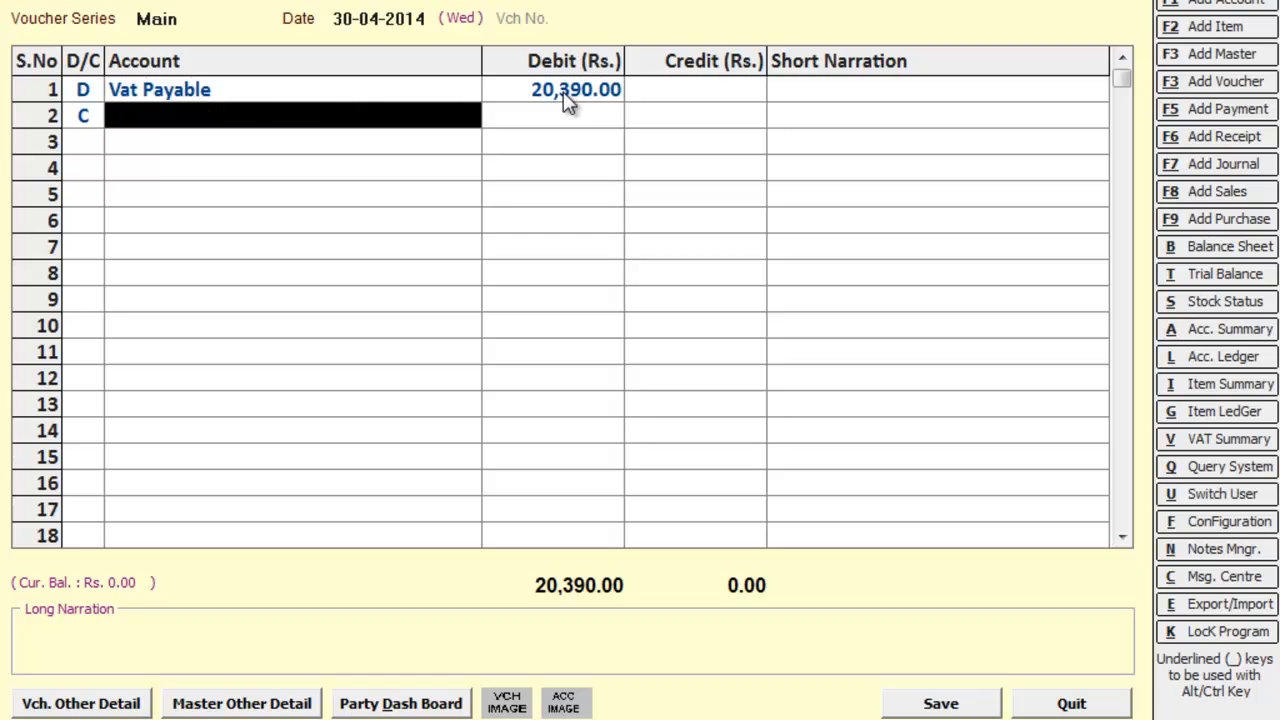
text(h)
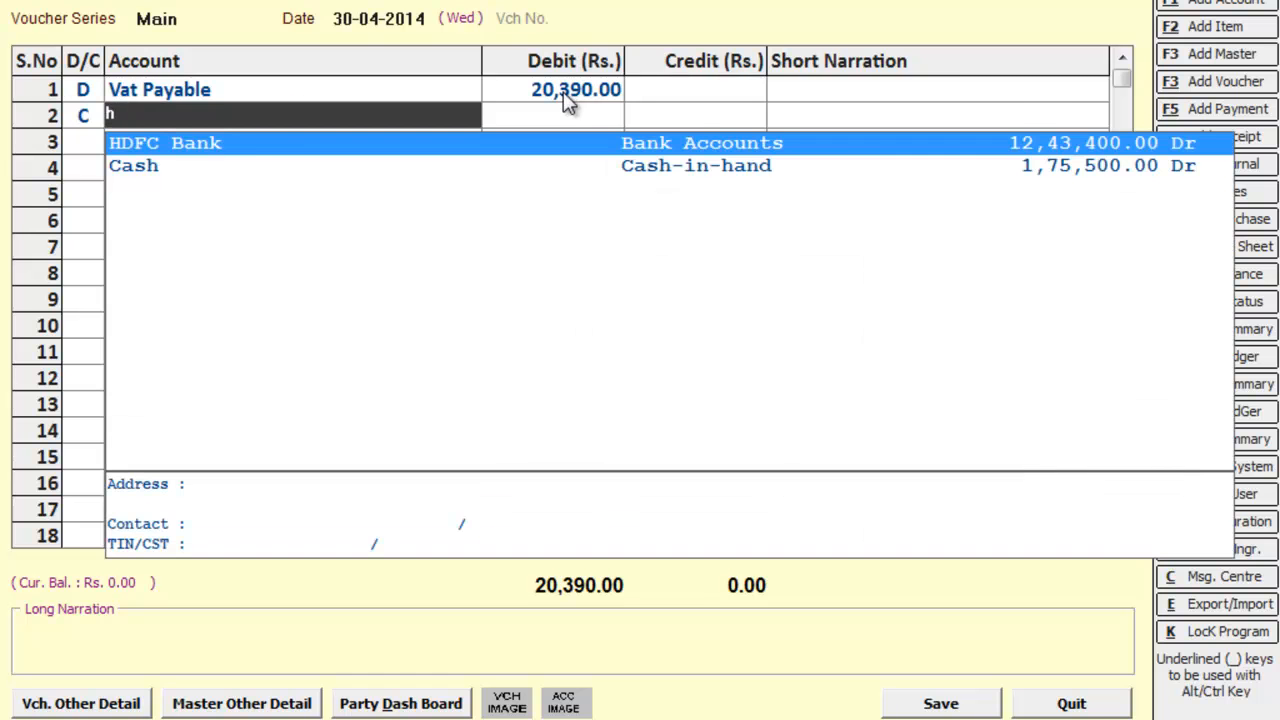
key(Return)
key(Return)
key(Return)
key(Return)
key(Return)
key(Return)
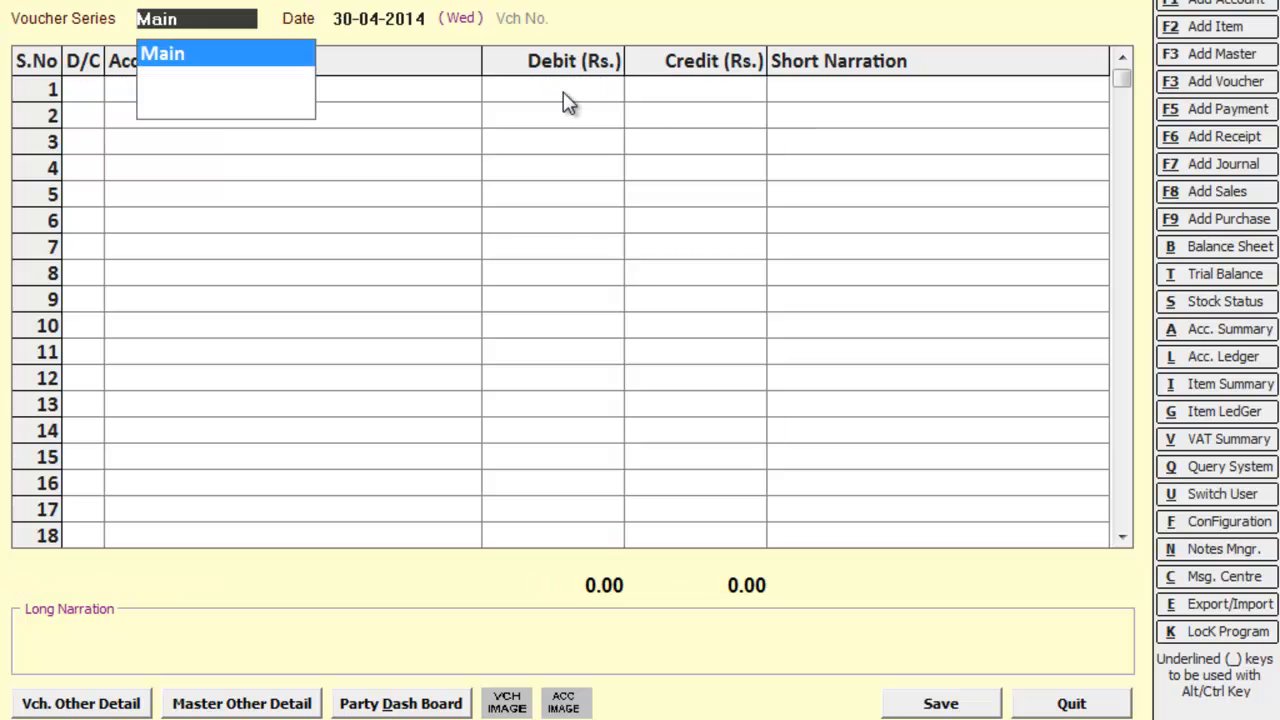